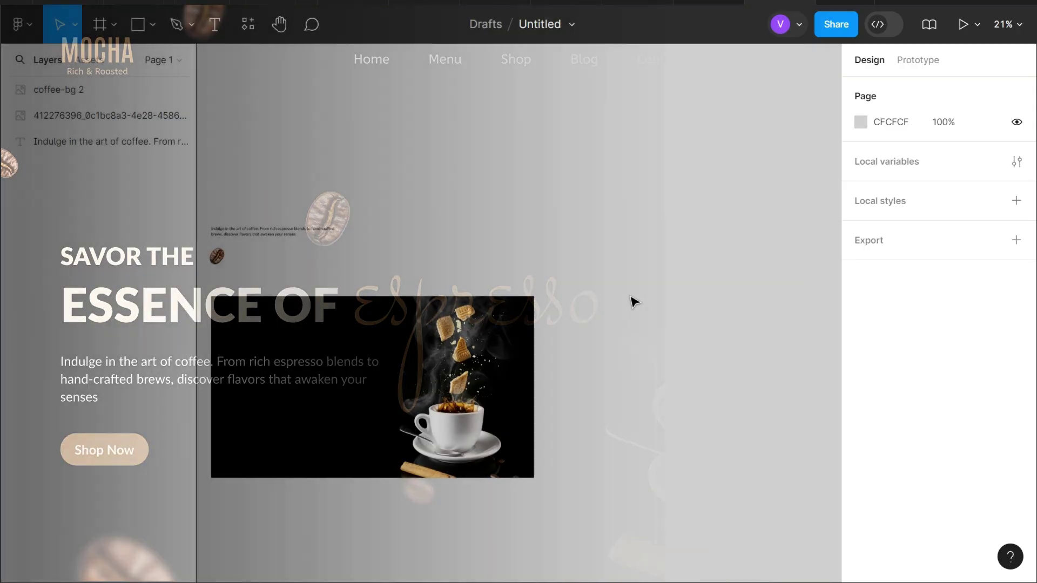
Create a 1920×1080 16:9 slide frame, replacing an accidental 4:3 frame.
key(f)
click(873, 241)
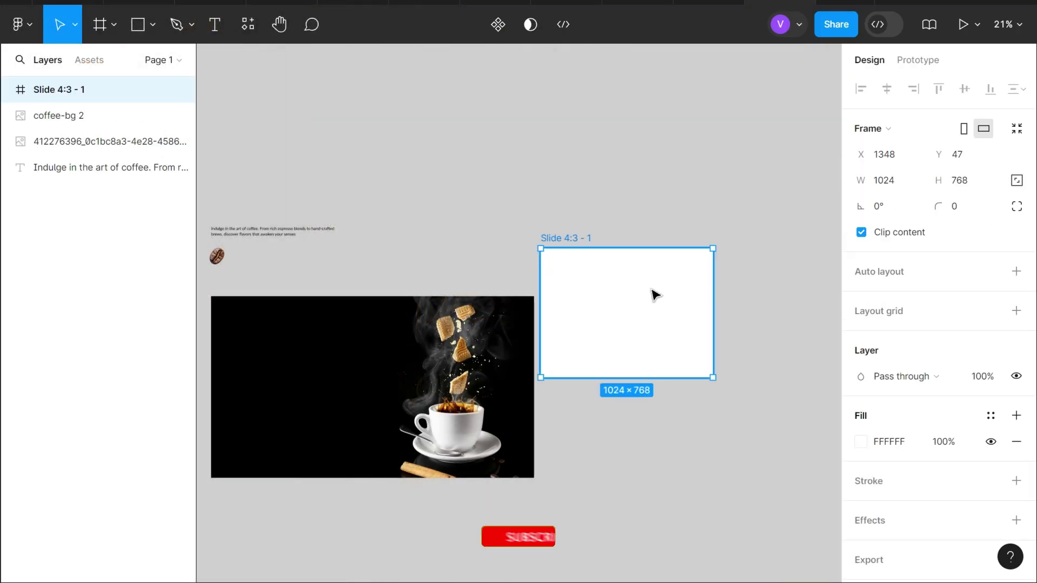
key(Delete)
key(f)
click(881, 221)
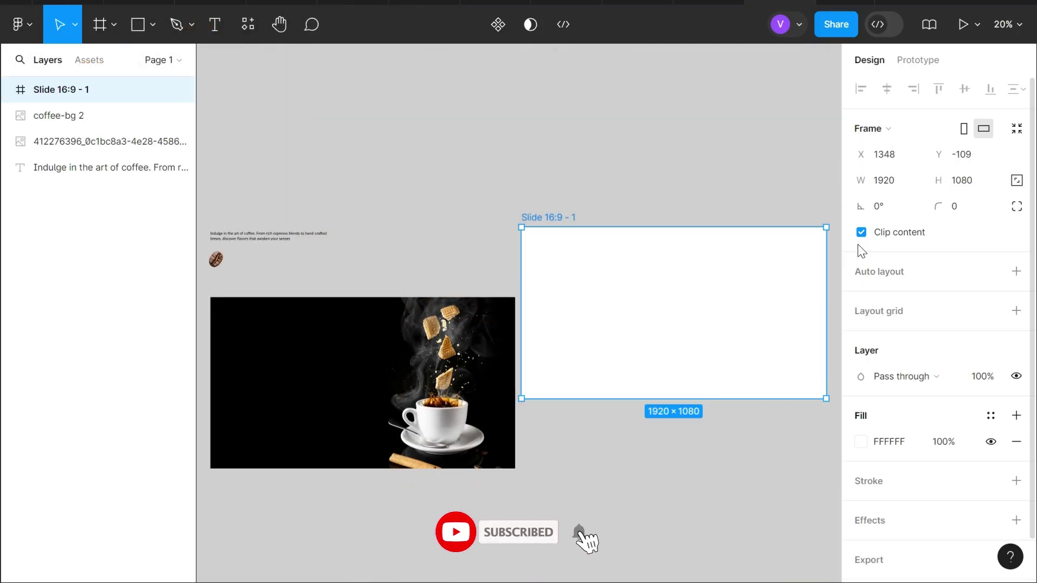
Add a 12-column layout grid with 110 margin, 20 gutter, coloured white FFFFFF.
click(881, 315)
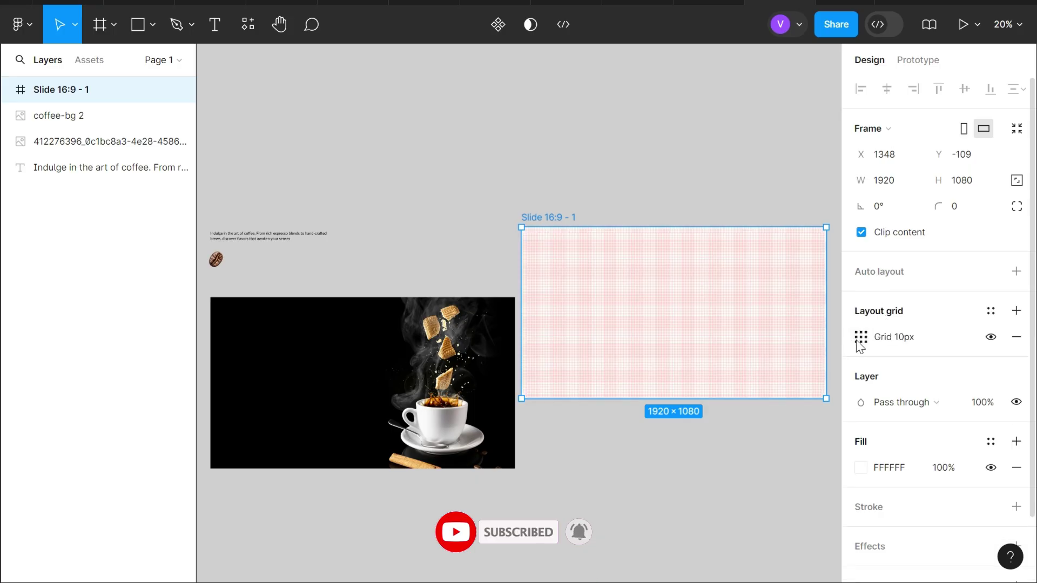
click(863, 335)
click(675, 340)
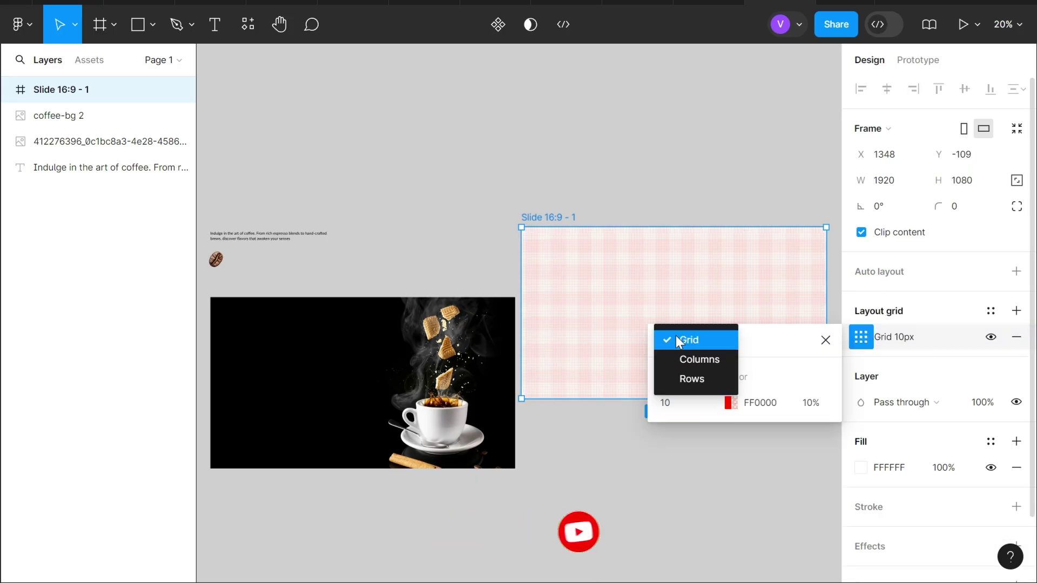
click(686, 357)
click(678, 403)
text(12)
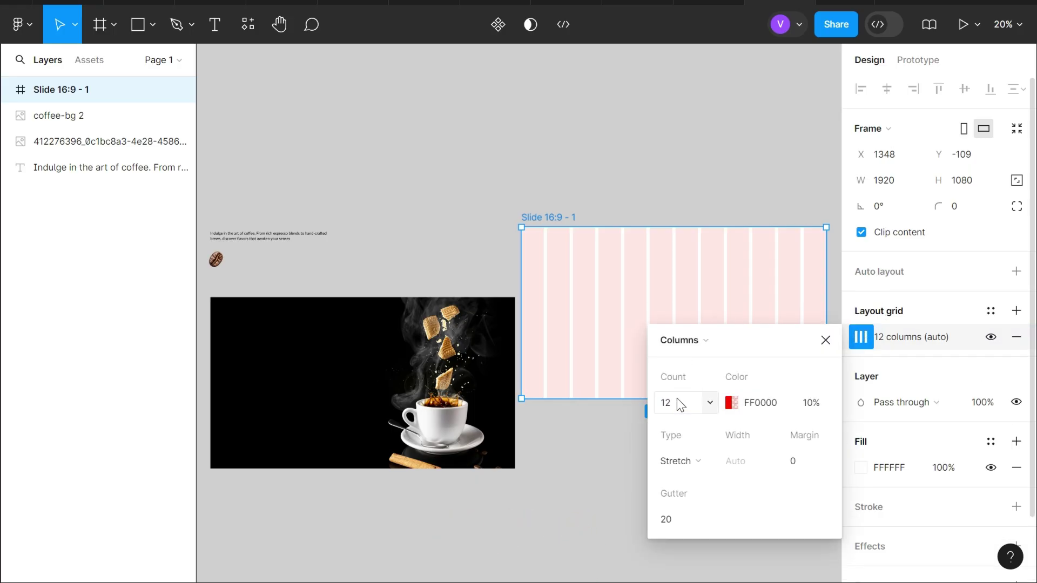
click(808, 456)
text(110)
key(Return)
click(769, 403)
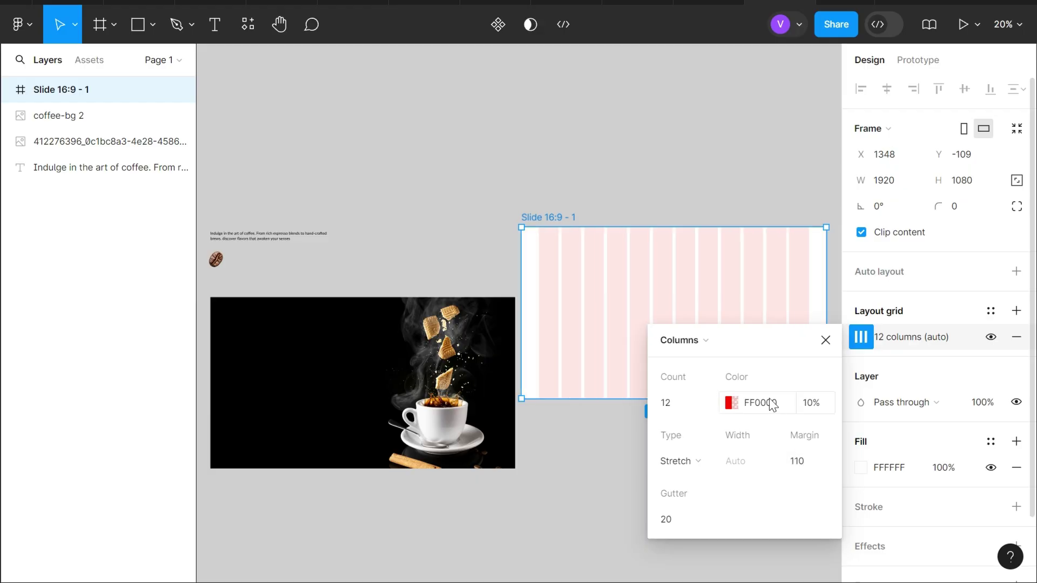
text(FFFFFF)
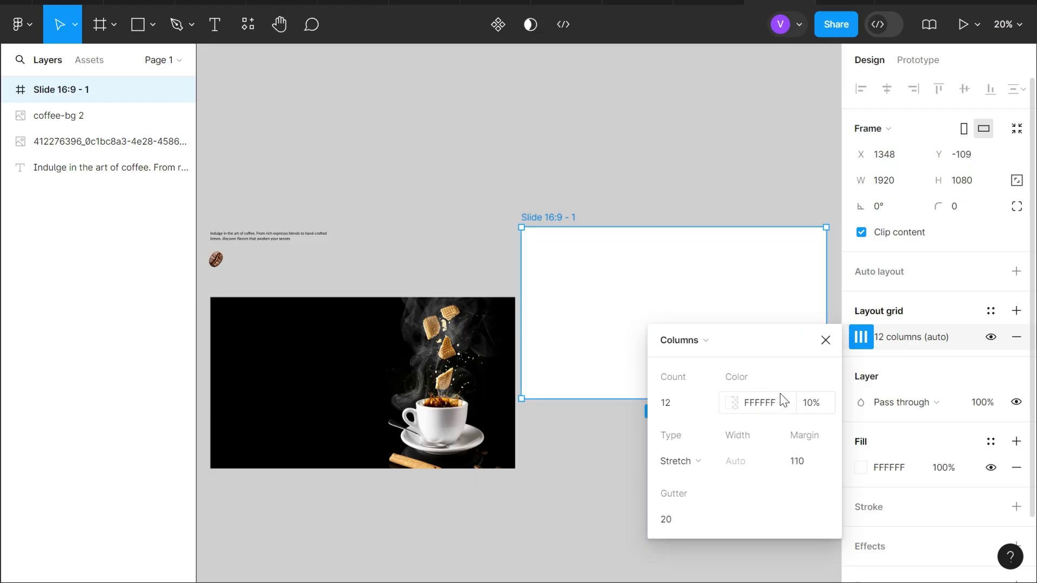
key(Return)
Nest the coffee-bg 2 image inside the frame and centre it both ways.
click(826, 340)
click(302, 417)
drag(260, 409, 575, 332)
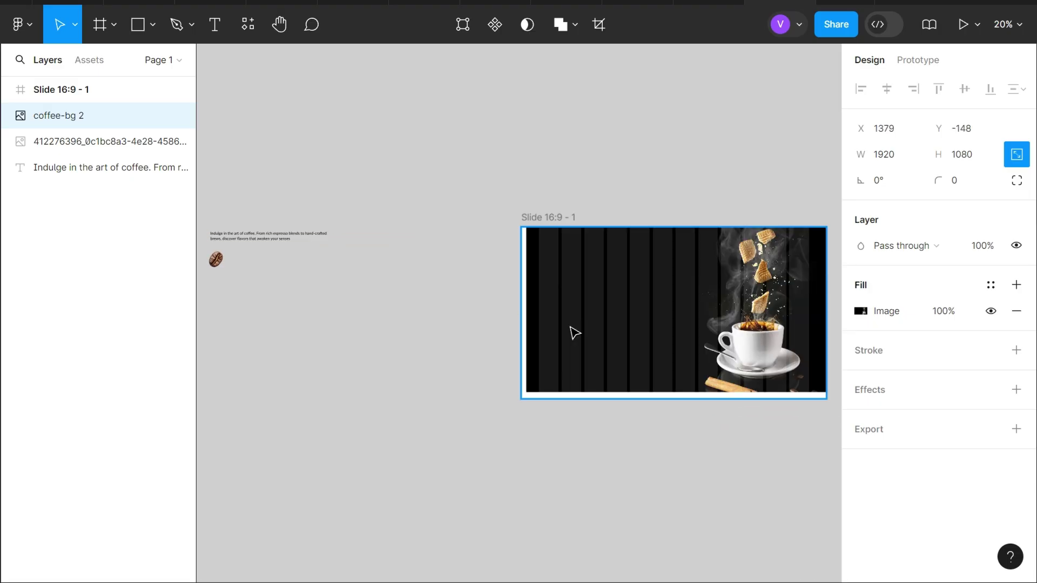
click(889, 87)
click(965, 88)
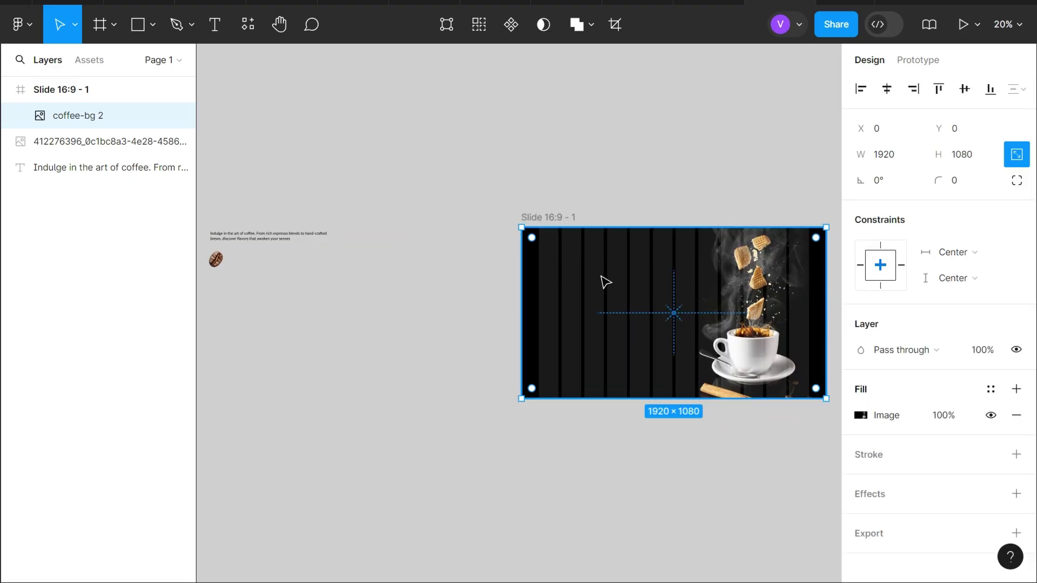
drag(537, 220, 463, 230)
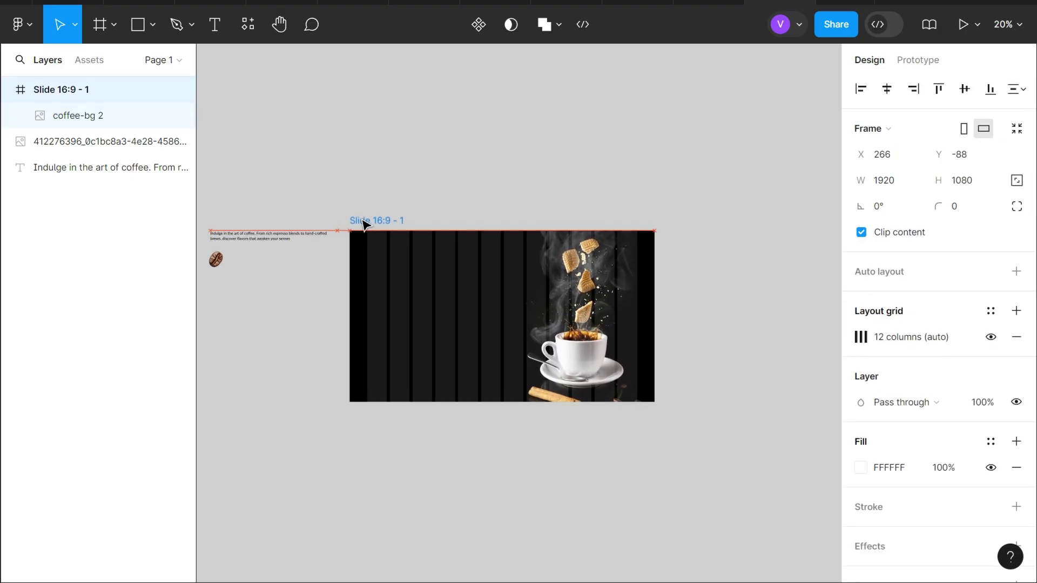
Rename the frame to Coffee_Website_UI, fixing the capital W.
double_click(462, 221)
text(Cof)
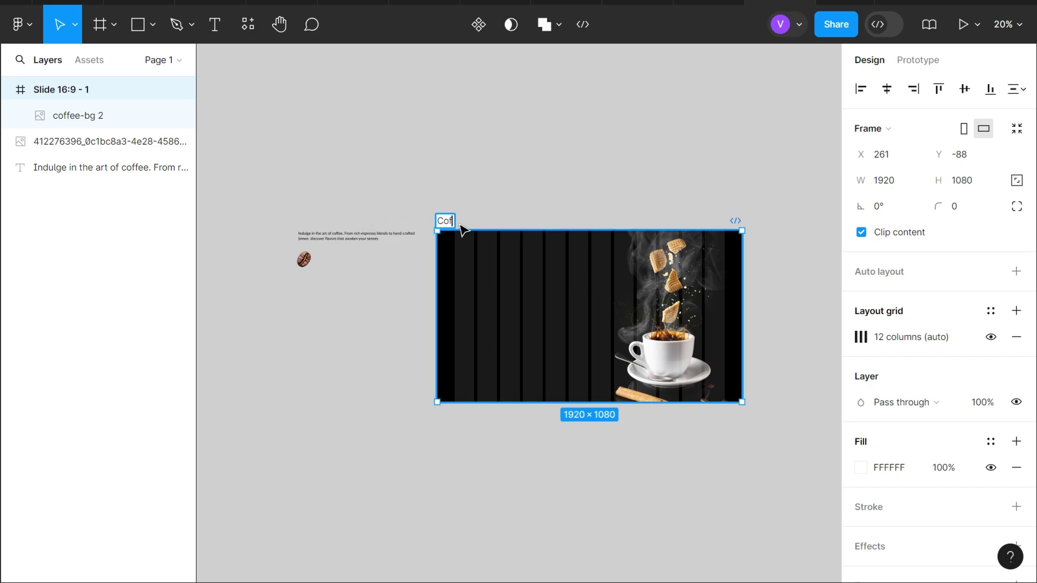
text(fee_website)
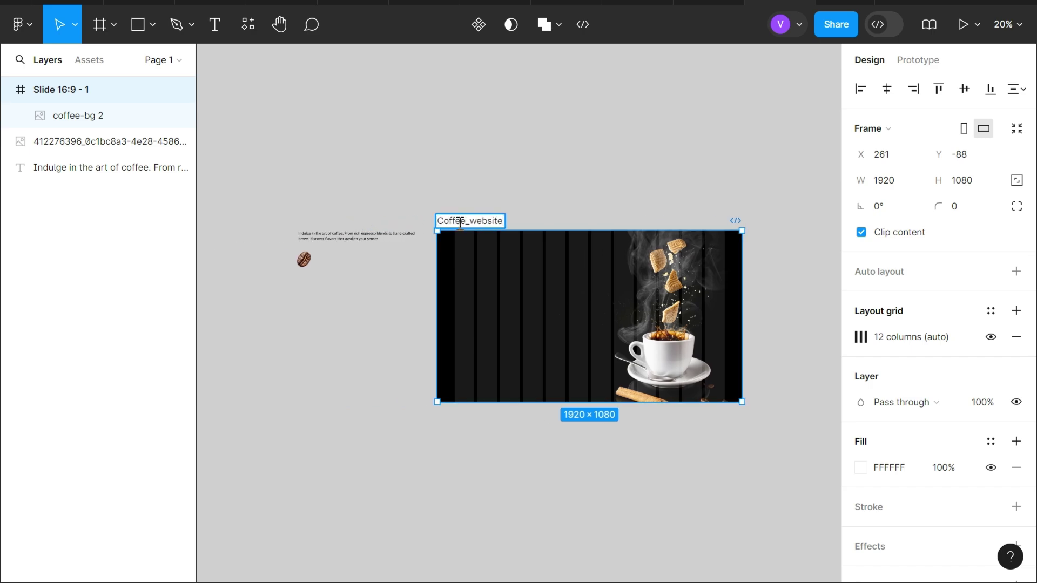
text(_UI)
key(Return)
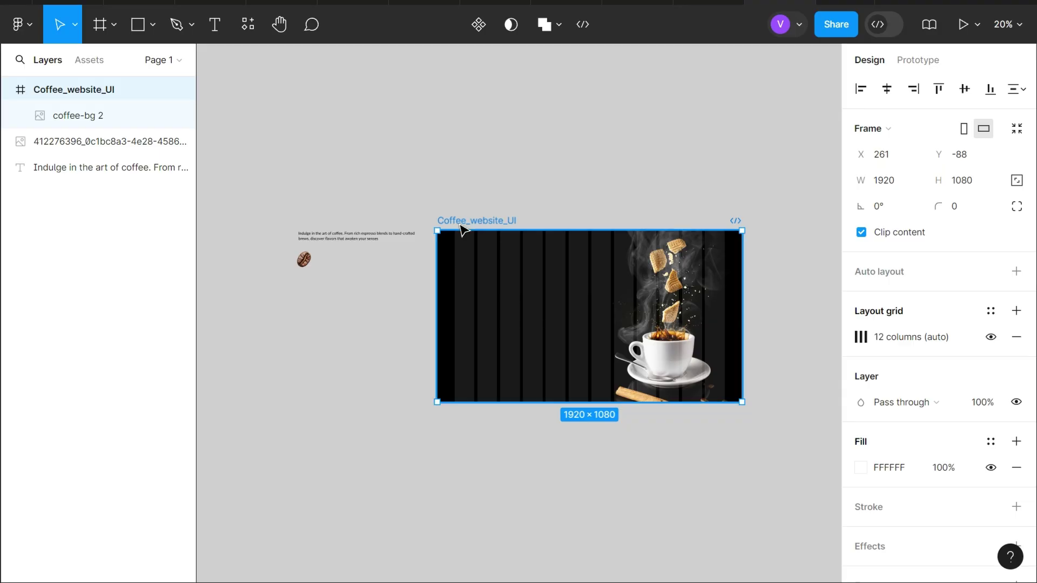
double_click(479, 222)
click(470, 222)
key(Delete)
text(W)
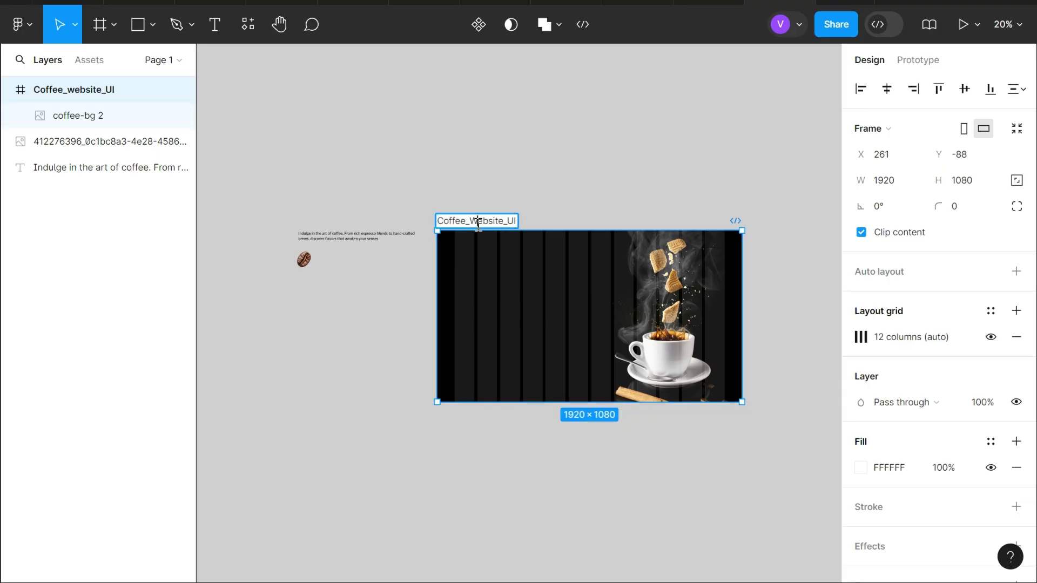
key(Return)
scroll(548, 273, up, 2)
scroll(548, 273, up, 2)
scroll(547, 273, up, 2)
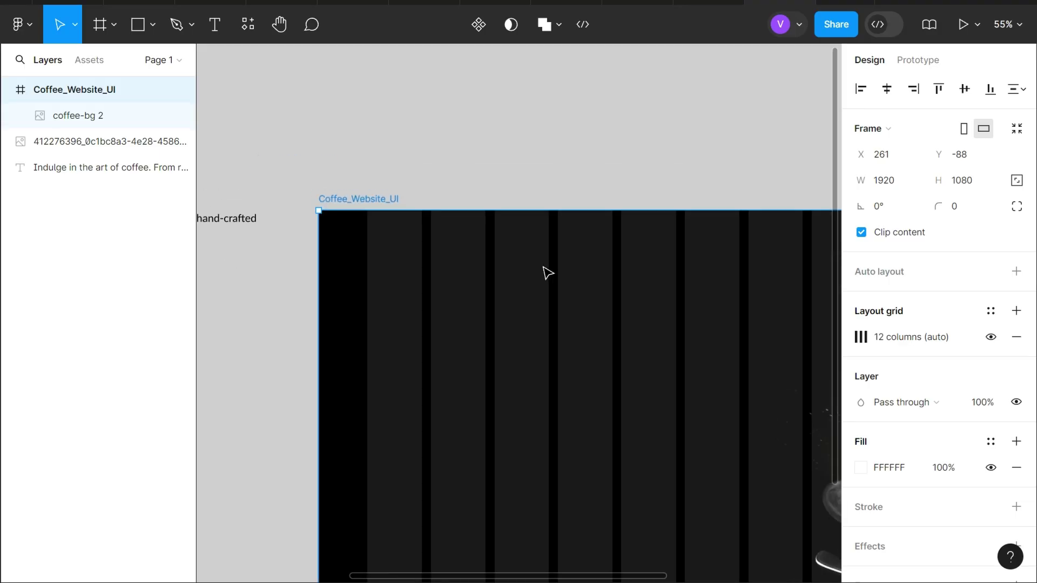
Add the text MOCHA near the top of the frame.
key(t)
click(526, 266)
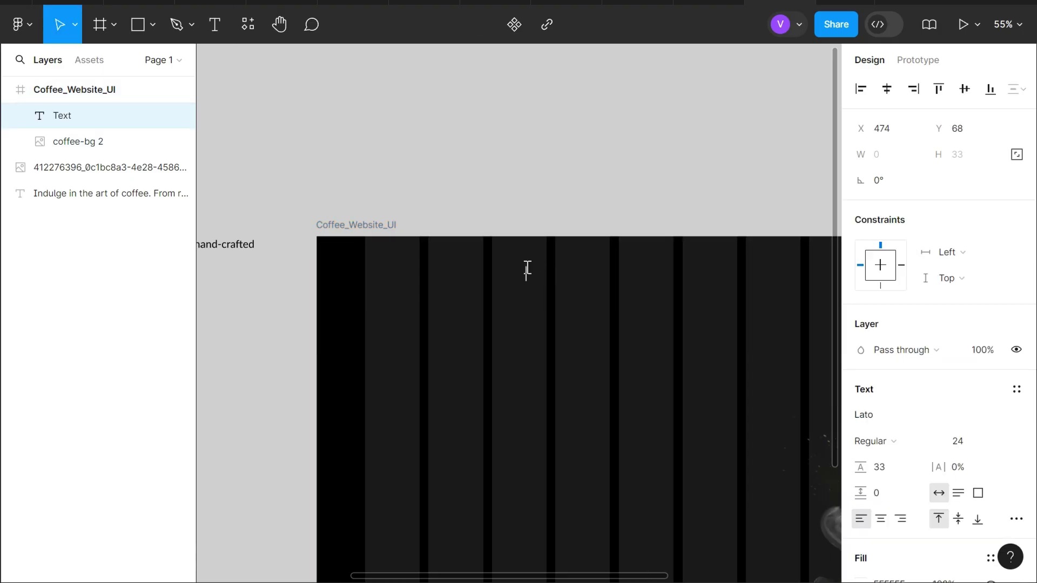
text(MOCHA)
key(Escape)
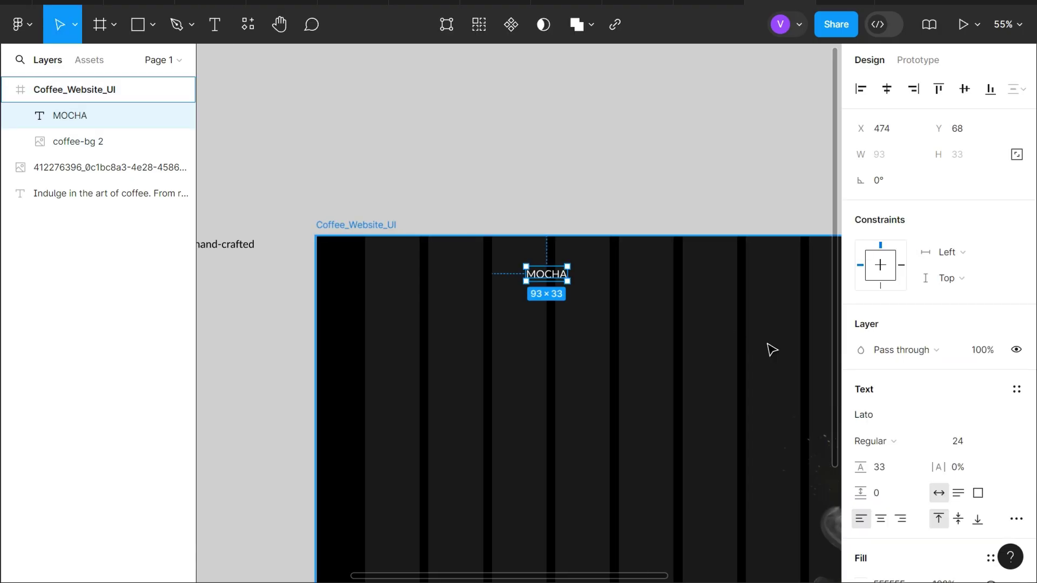
Set MOCHA to Antonio SemiBold at size 54.
click(874, 417)
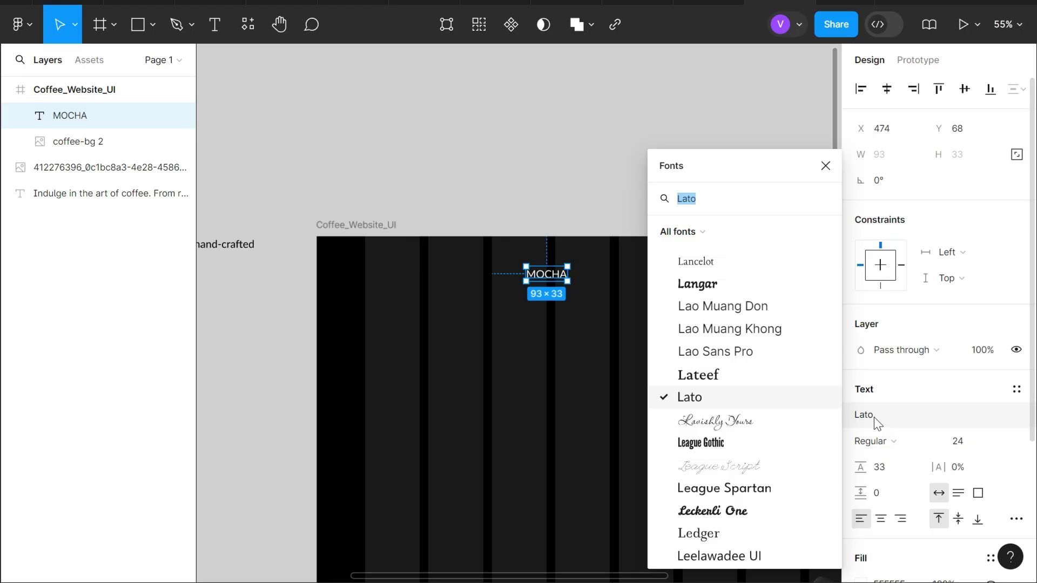
text(anyo)
key(BackSpace)
key(BackSpace)
text(t)
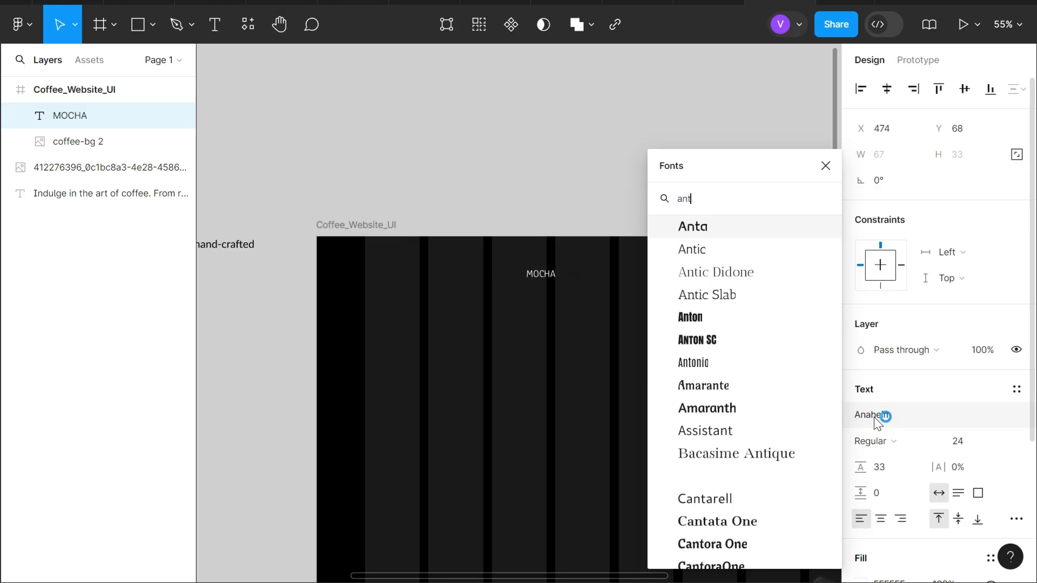
text(o)
key(Down)
key(Down)
key(Return)
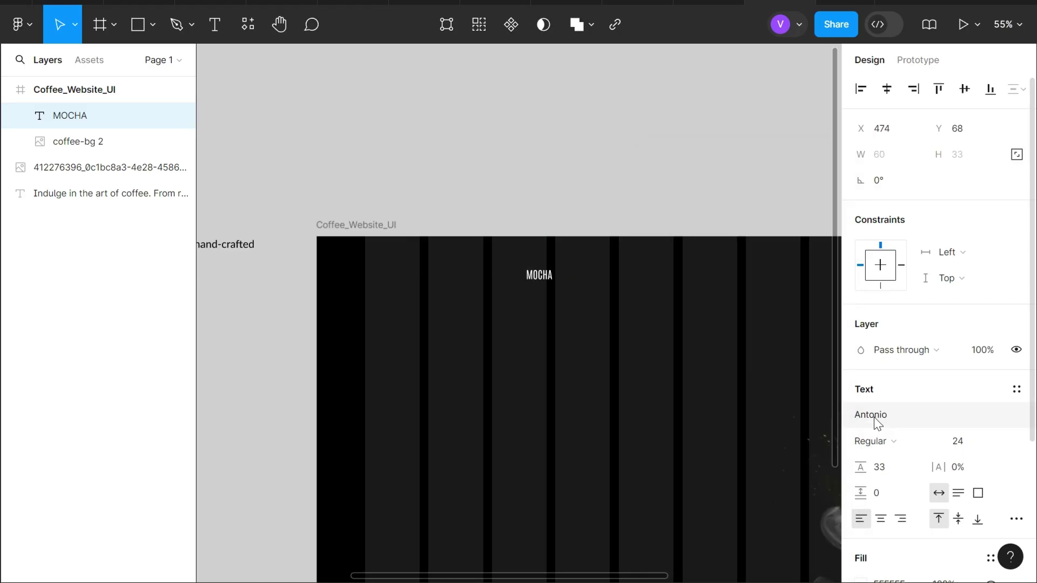
click(885, 440)
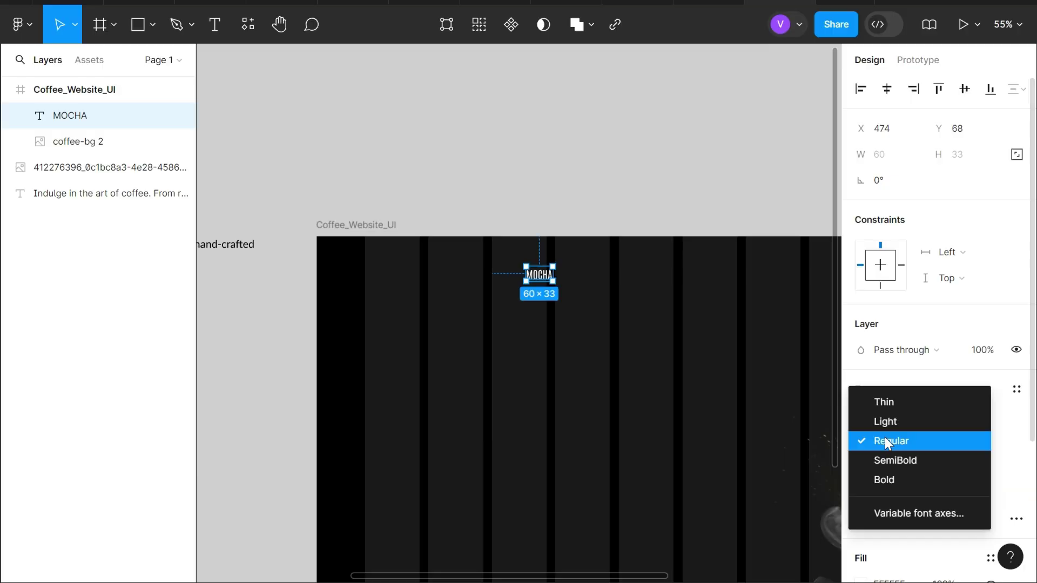
click(893, 460)
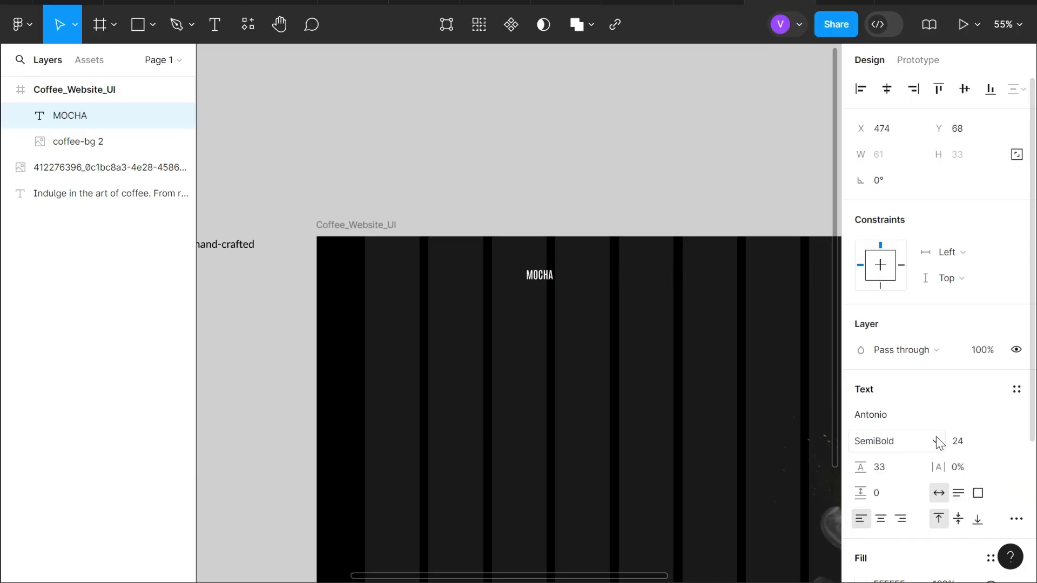
click(969, 440)
text(54)
key(Return)
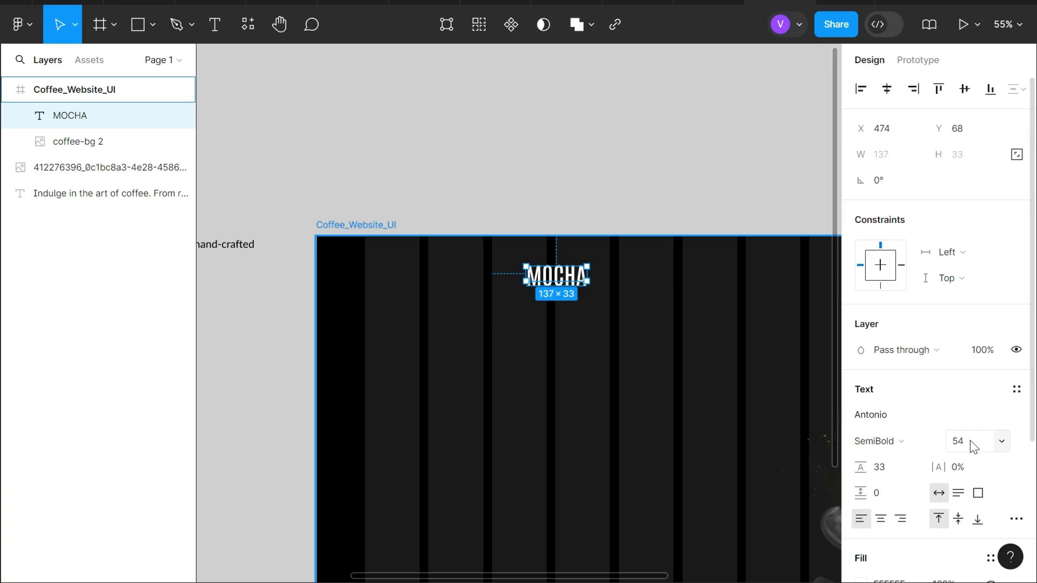
Colour the MOCHA text brown A67C52.
scroll(918, 490, down, 1)
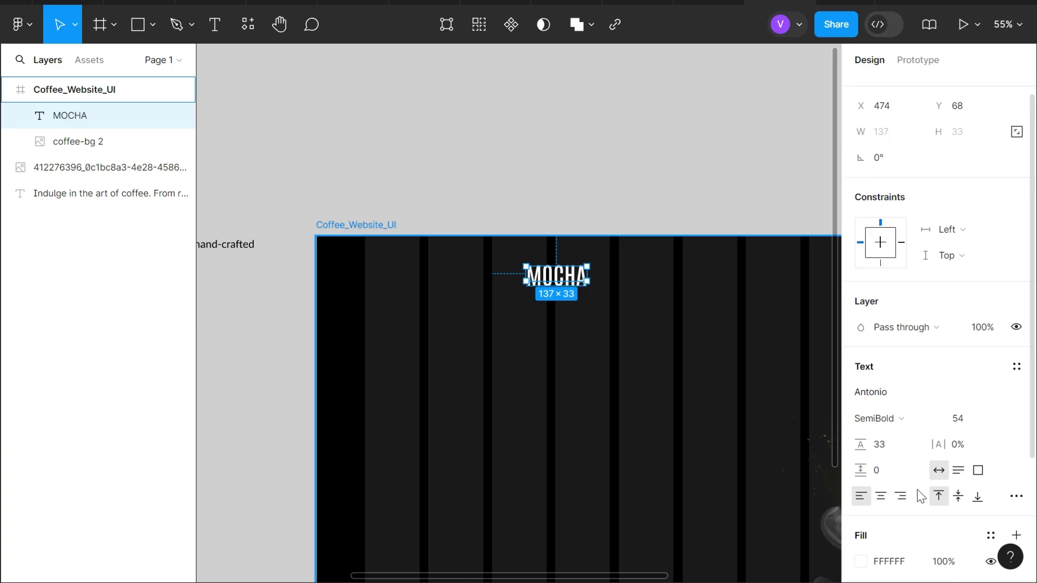
scroll(924, 493, down, 1)
text(A67C5)
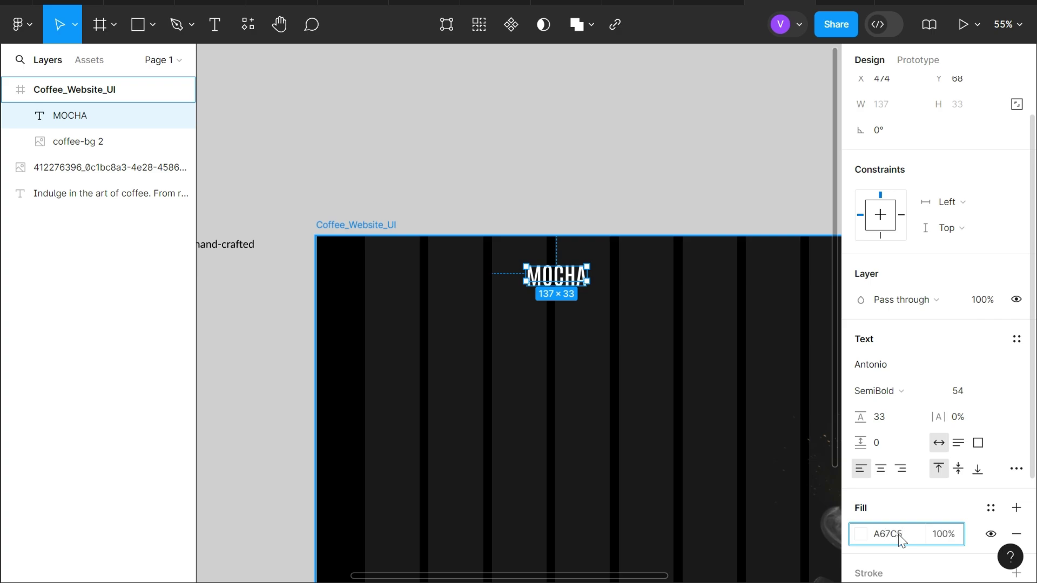
text(2)
key(Return)
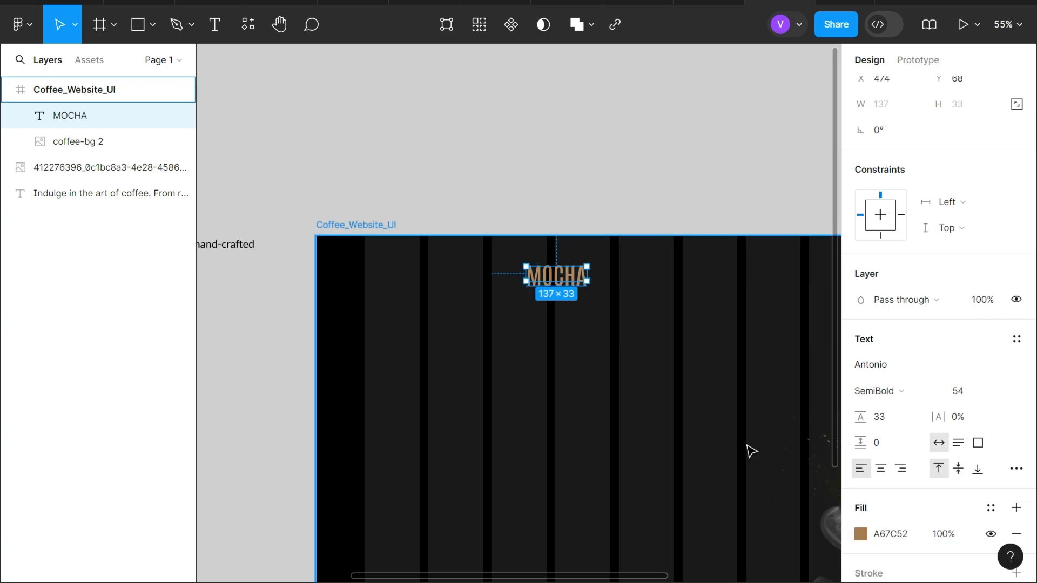
scroll(709, 392, up, 2)
scroll(708, 391, left, 1)
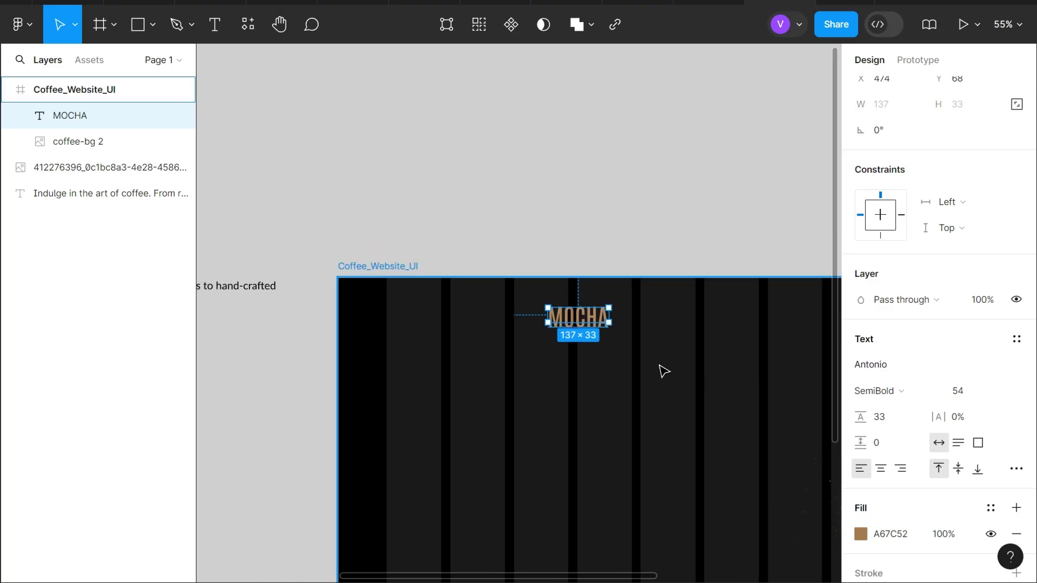
scroll(553, 346, up, 5)
scroll(616, 330, left, 3)
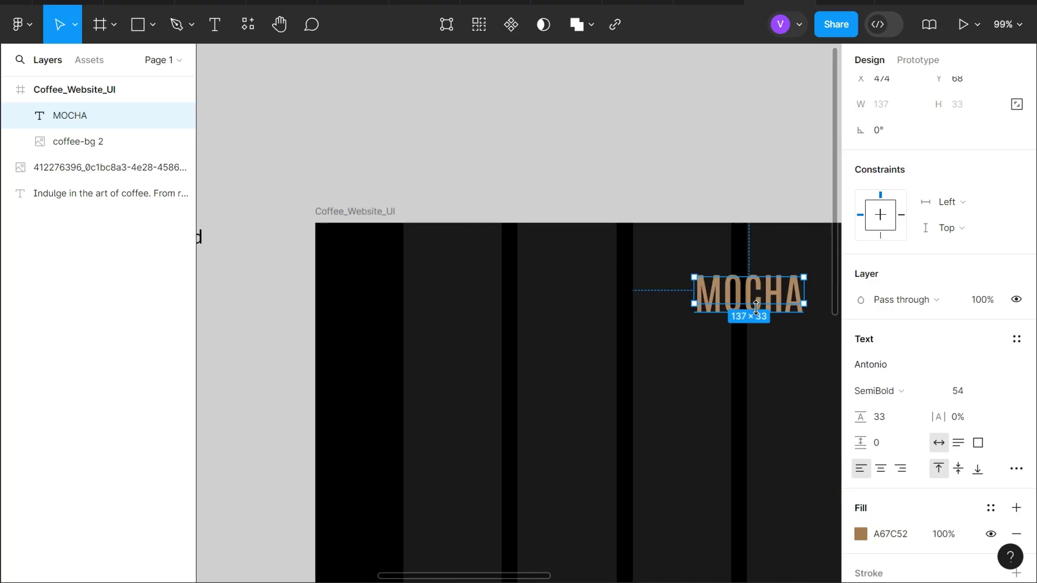
Retype the copied text box below MOCHA as the tagline 'Rich & Roasted'.
mouse_move(759, 308)
mouse_down()
mouse_move(464, 301)
mouse_move(465, 335)
mouse_up()
scroll(466, 335, up, 5)
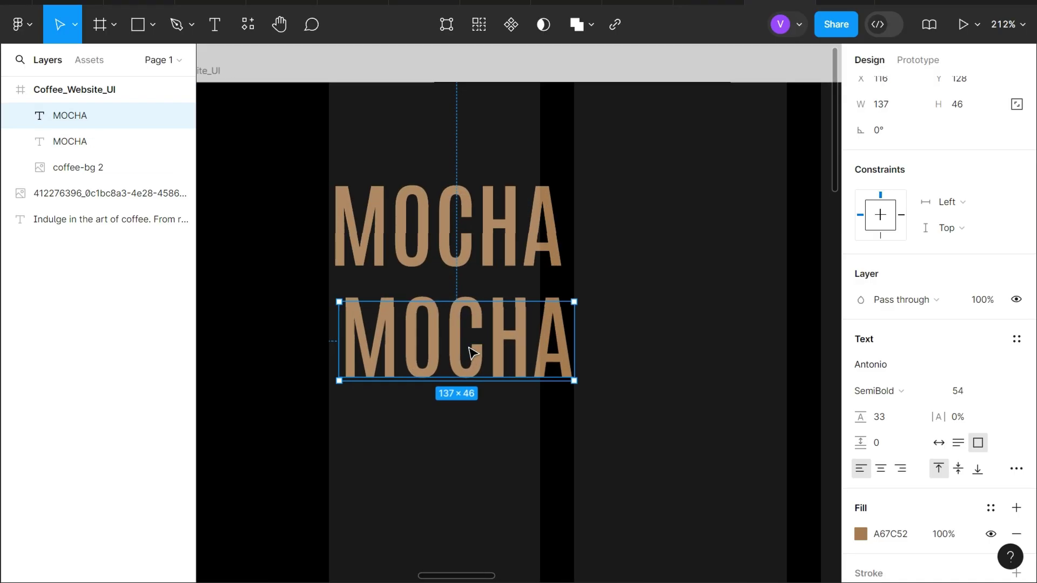
scroll(470, 347, left, 2)
double_click(470, 347)
text(Rih)
key(BackSpace)
key(BackSpace)
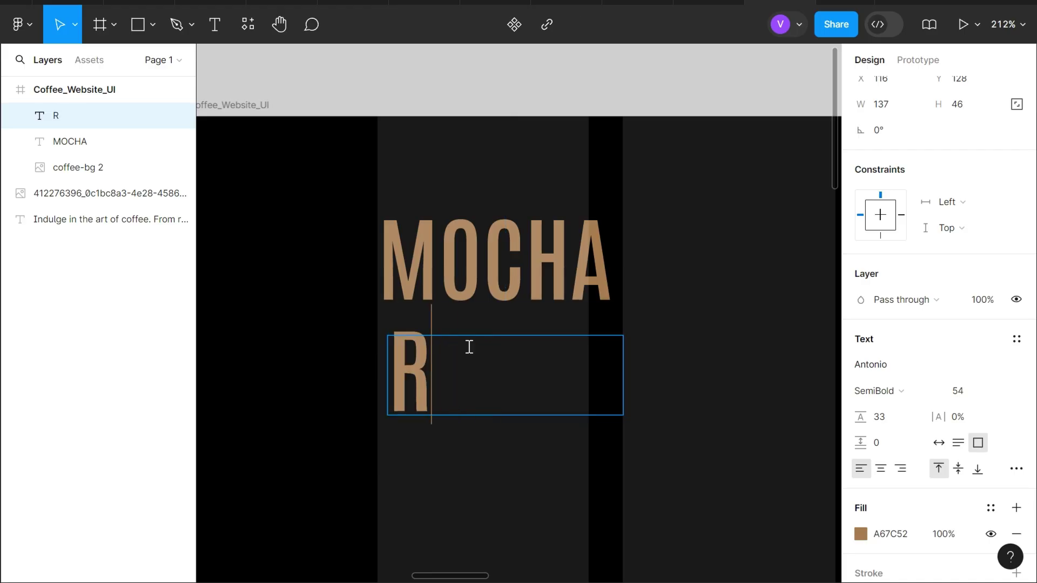
text(ich)
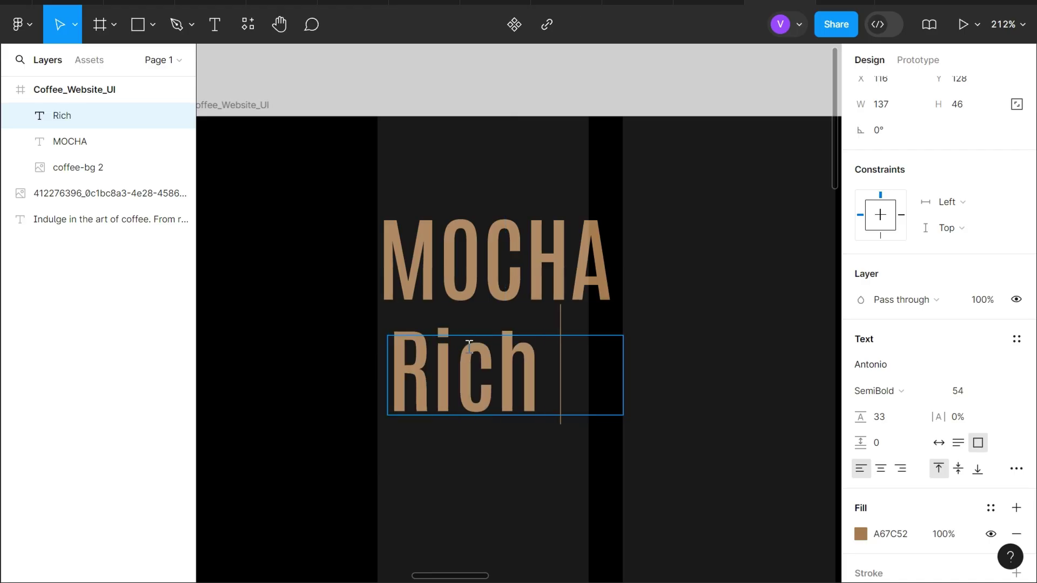
text( & Roas)
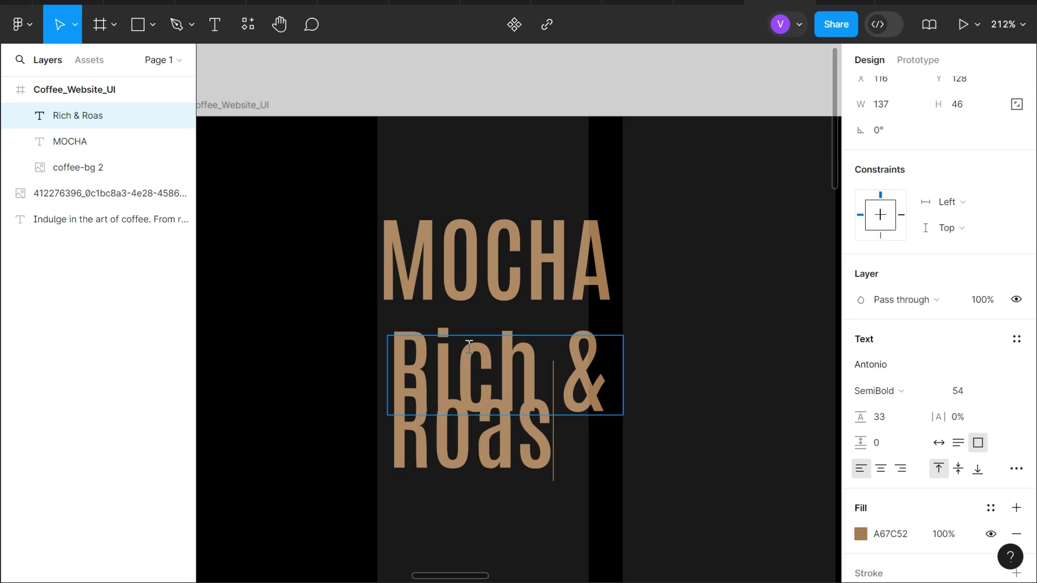
text(ted)
key(Escape)
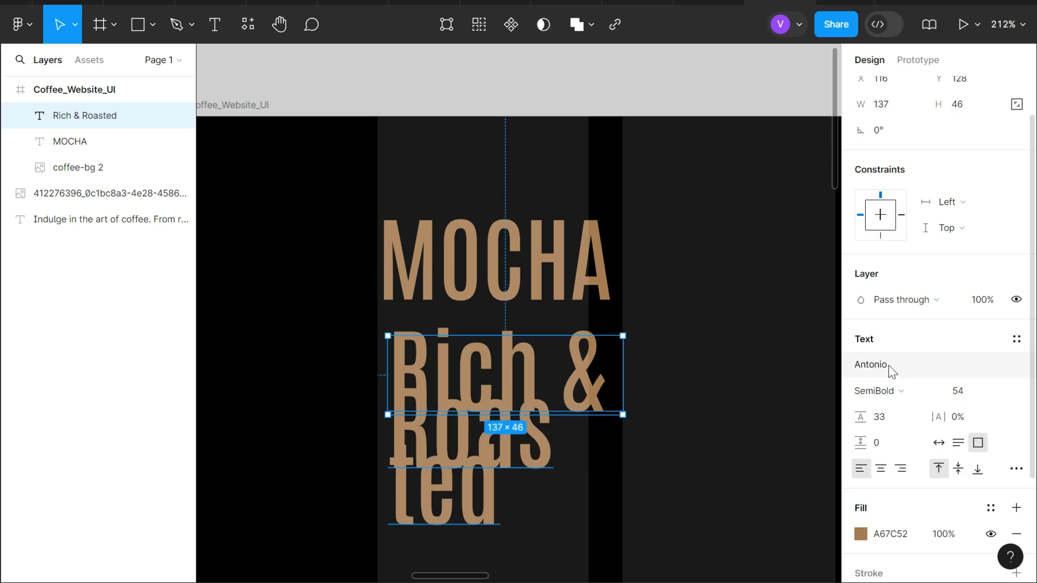
Set the tagline font to ABeeZee Regular at size 16.
click(889, 365)
text(ab)
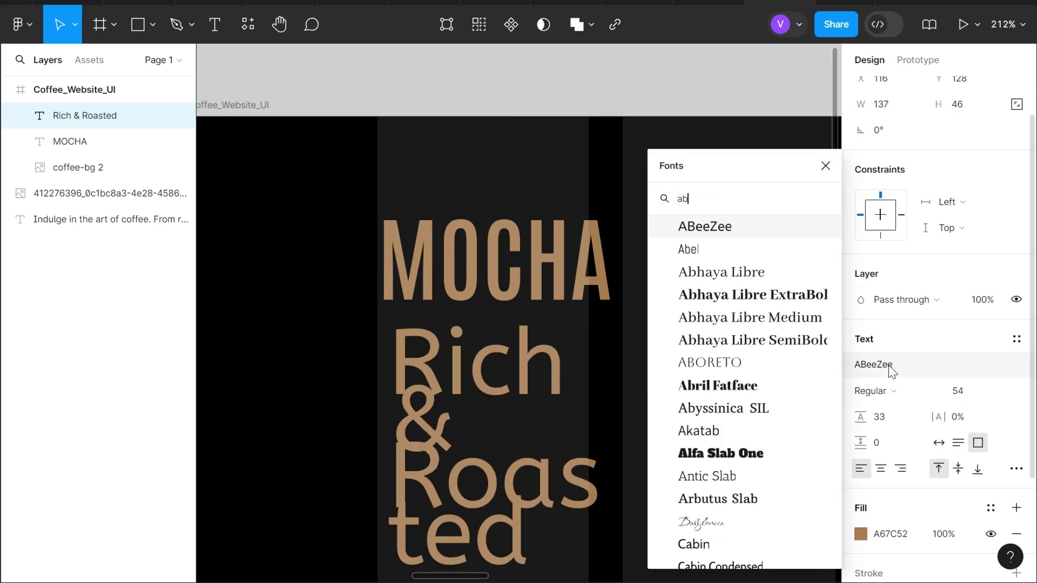
text(eeze)
key(Return)
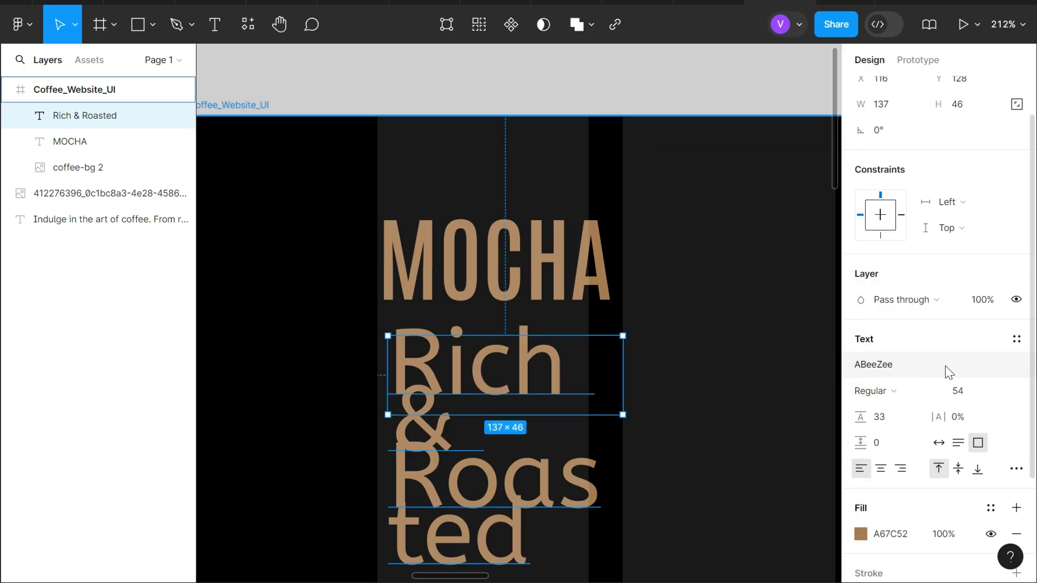
click(905, 391)
click(965, 394)
text(16)
key(Return)
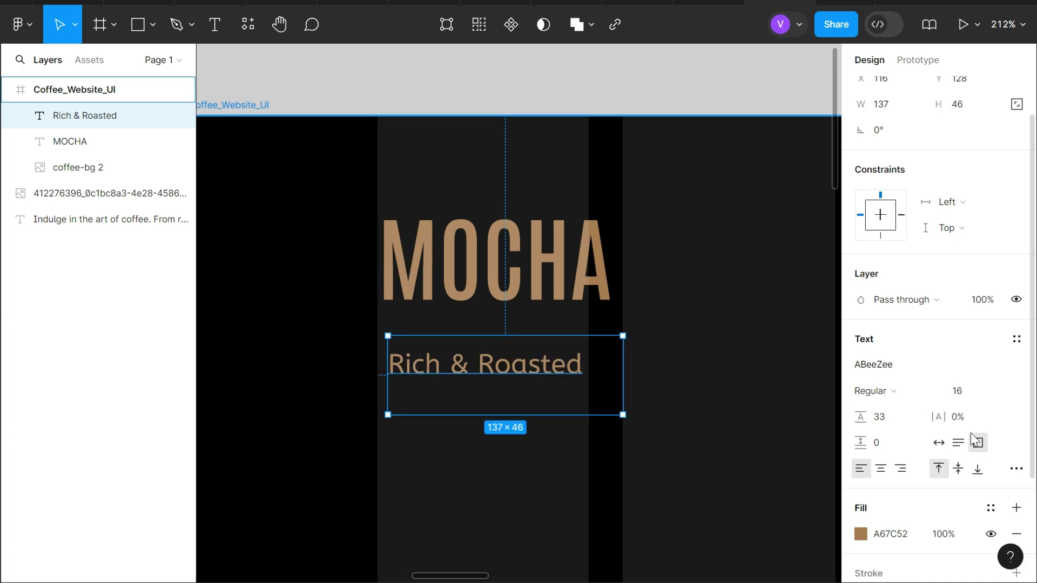
Make the tagline auto-width and nudge it up closer to MOCHA.
scroll(926, 477, down, 1)
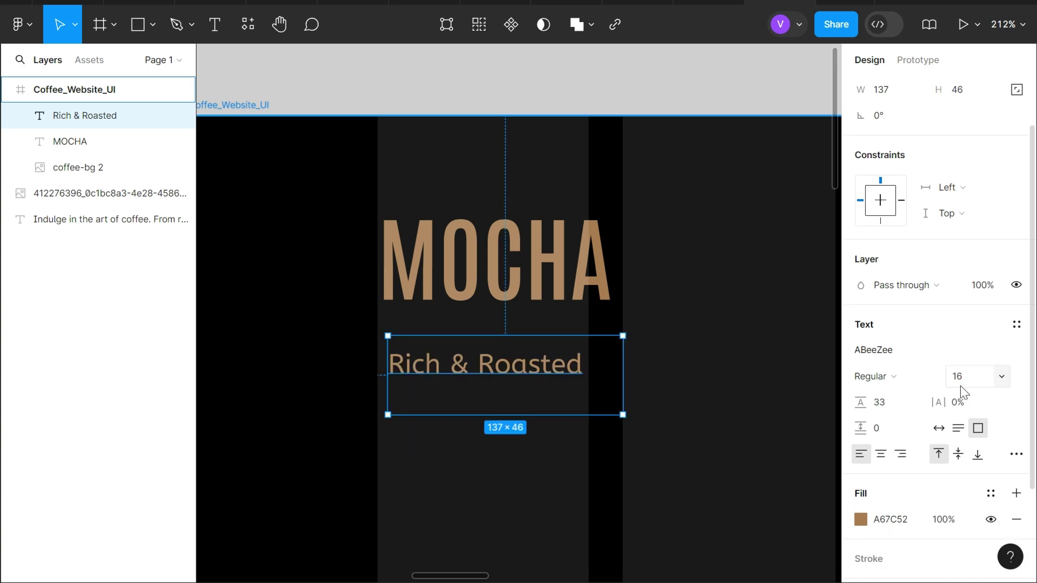
click(939, 428)
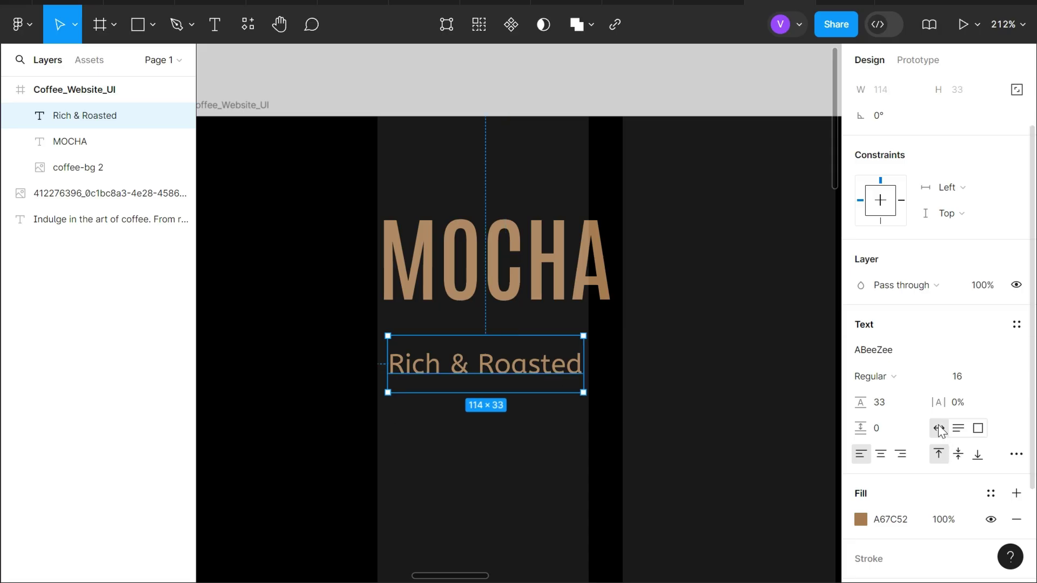
key(alt)
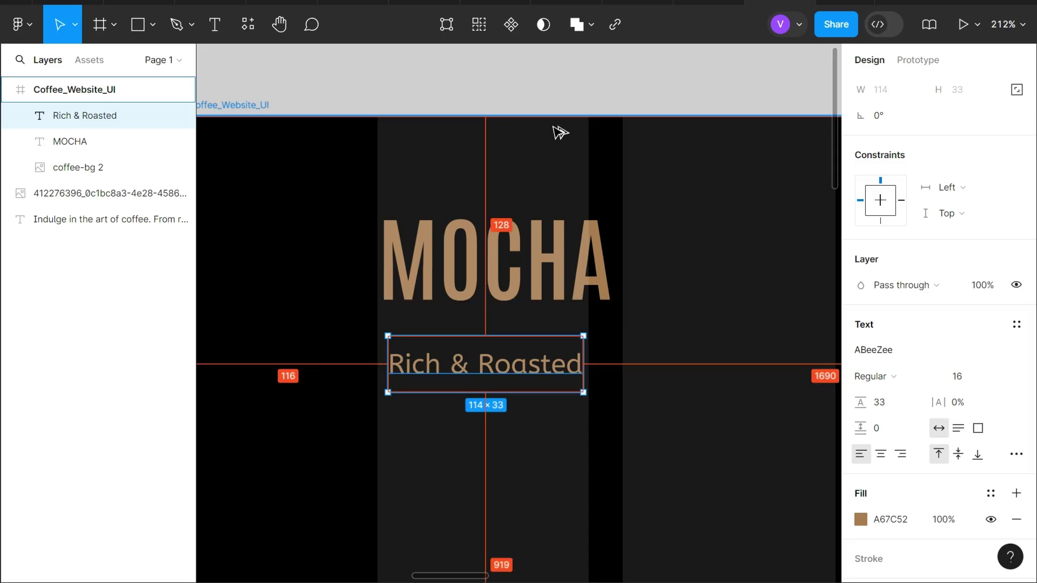
key(Up)
key(Up)
key(Up)
key(Up)
key(Up)
key(Up)
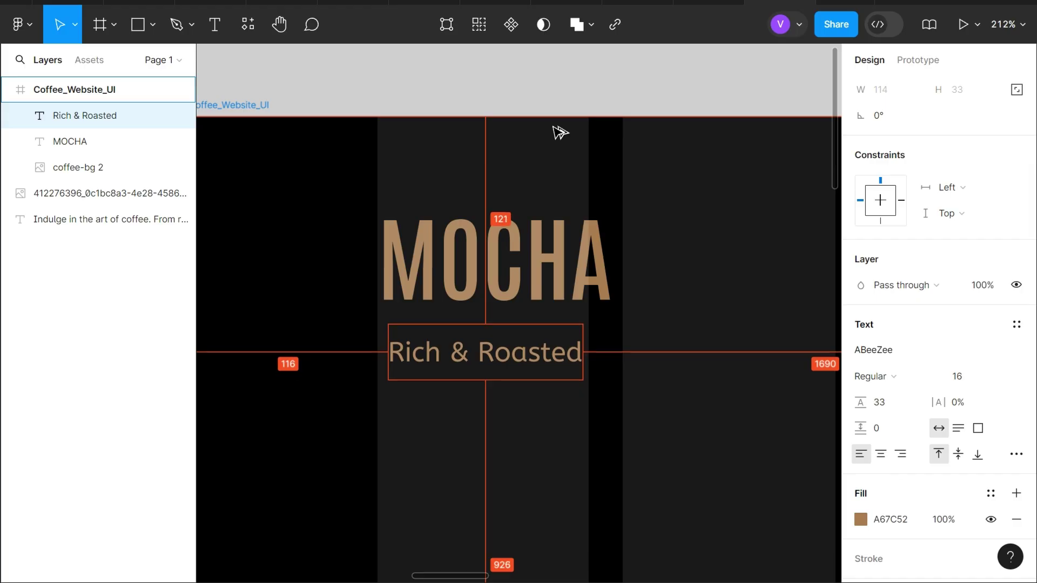
key(Up)
key(Up)
key(Up)
click(545, 279)
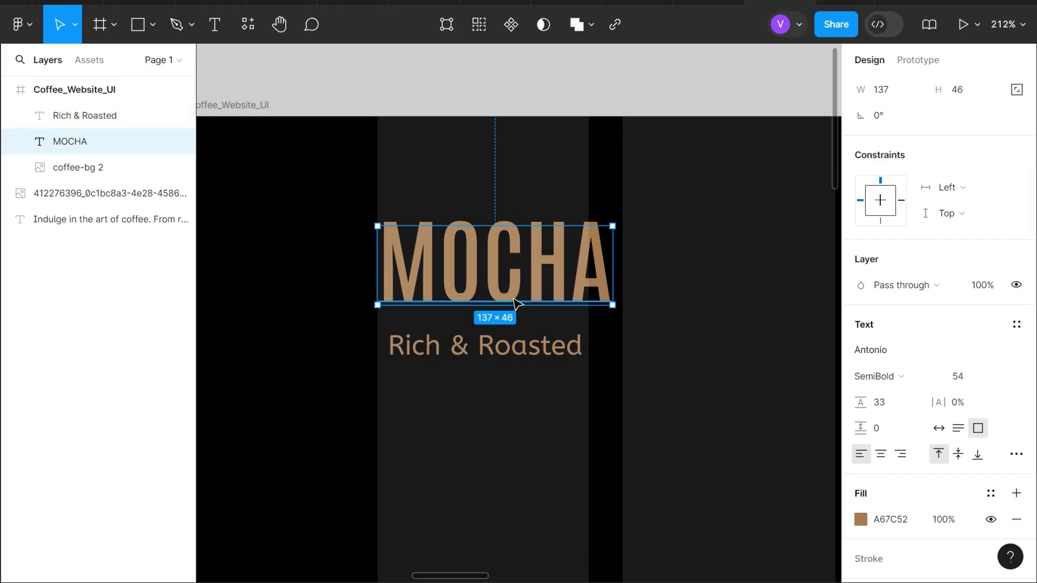
Centre the tagline horizontally under MOCHA and nudge it up snugly beneath.
click(519, 346)
shift+click(491, 263)
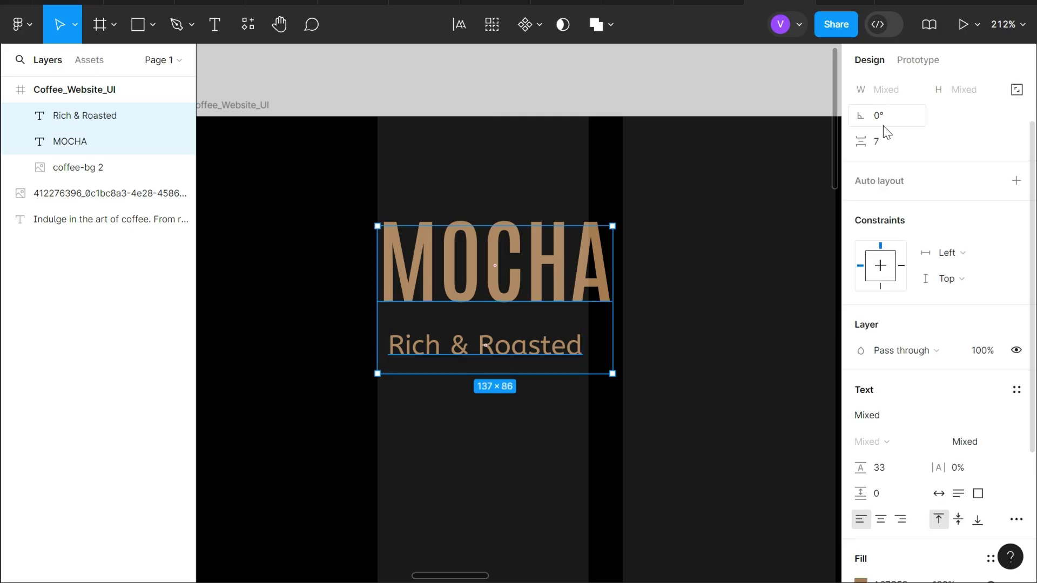
click(886, 89)
click(530, 362)
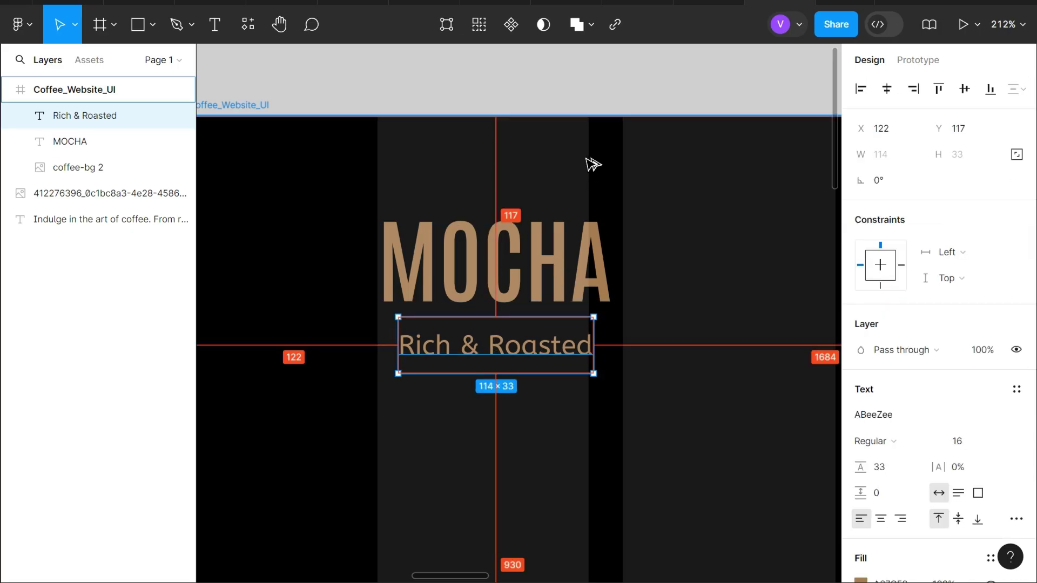
key(Up)
key(Up)
key(Up)
key(Up)
key(Up)
key(Up)
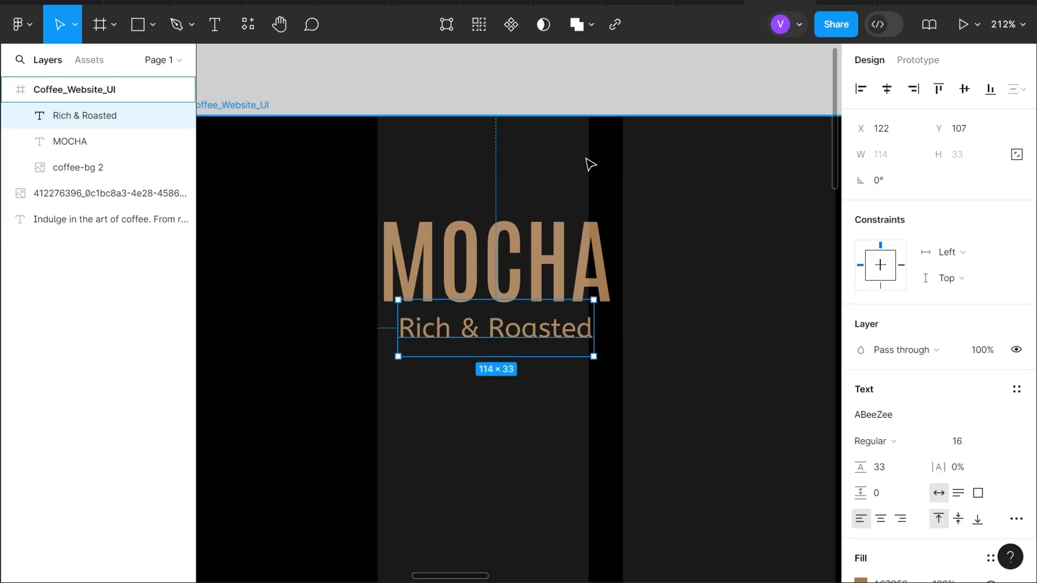
key(Down)
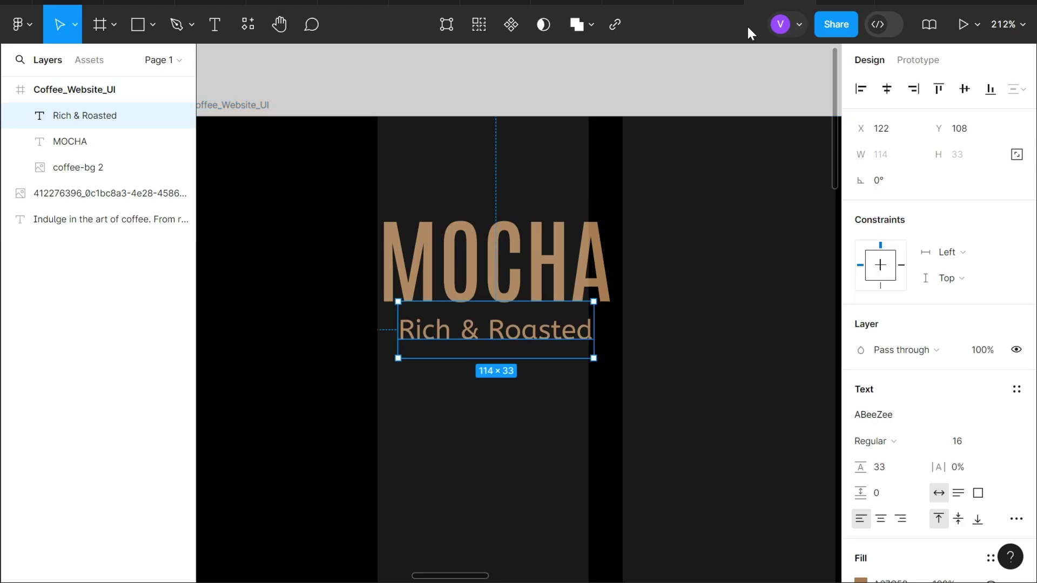
Select the Coffee_Website_UI frame and preview it full screen.
scroll(502, 113, down, 5)
click(379, 100)
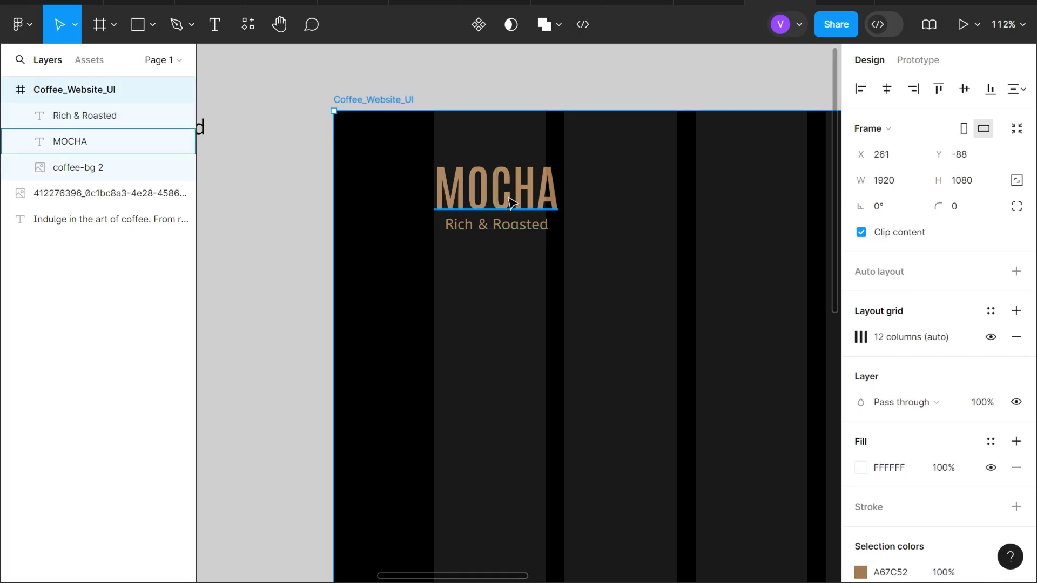
click(459, 189)
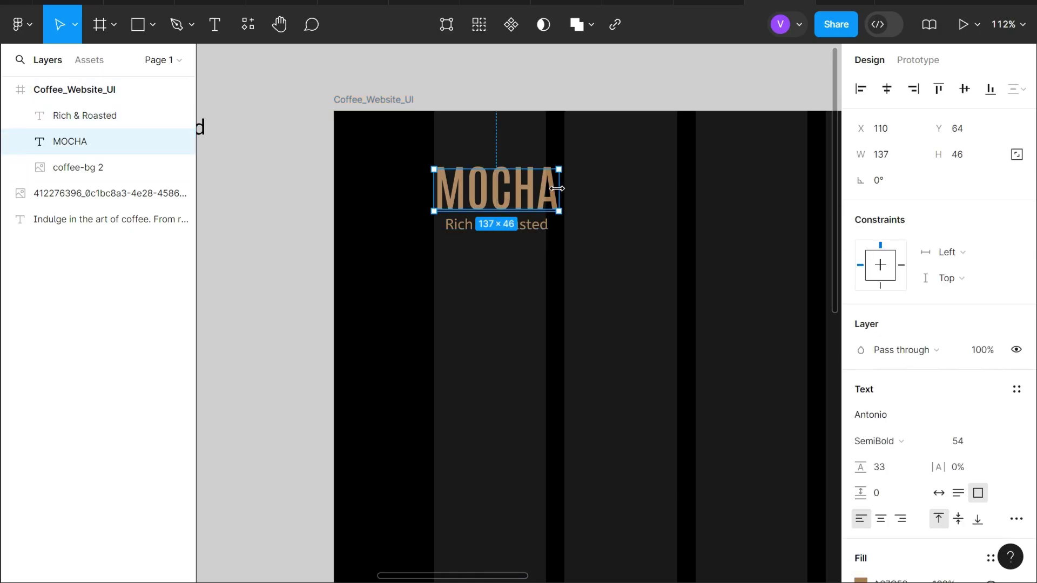
click(375, 100)
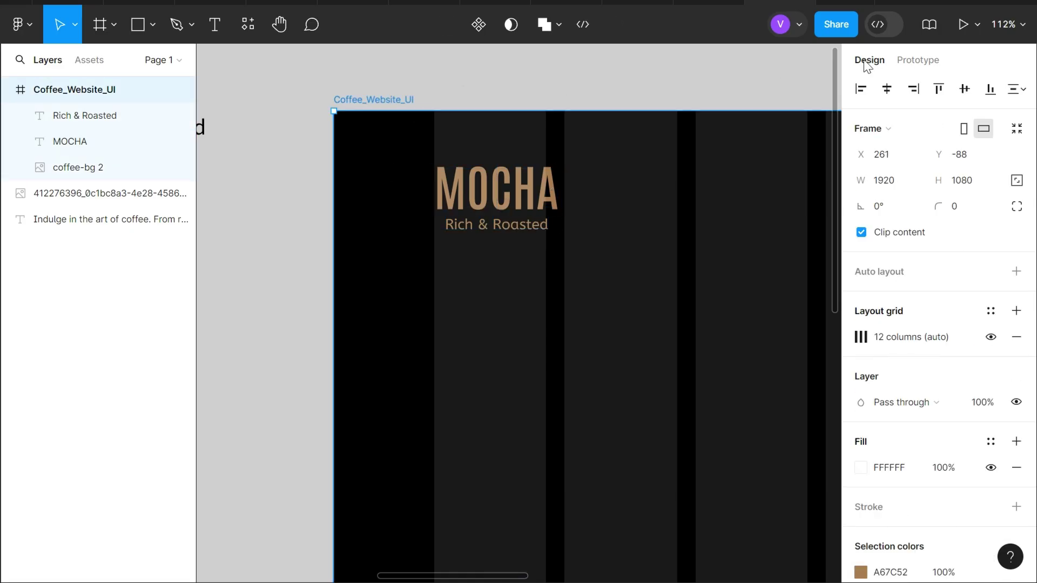
click(961, 22)
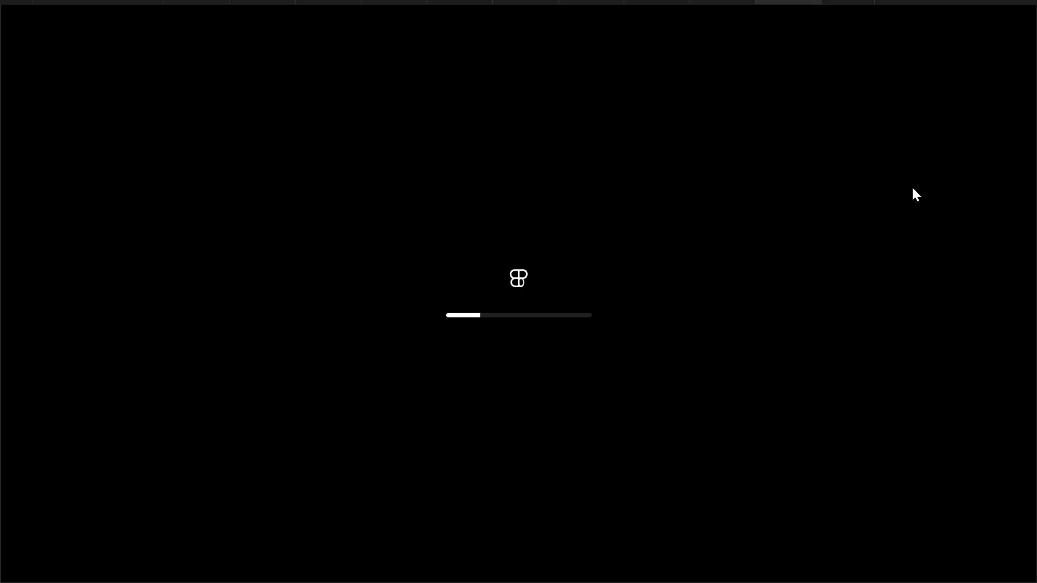
click(974, 23)
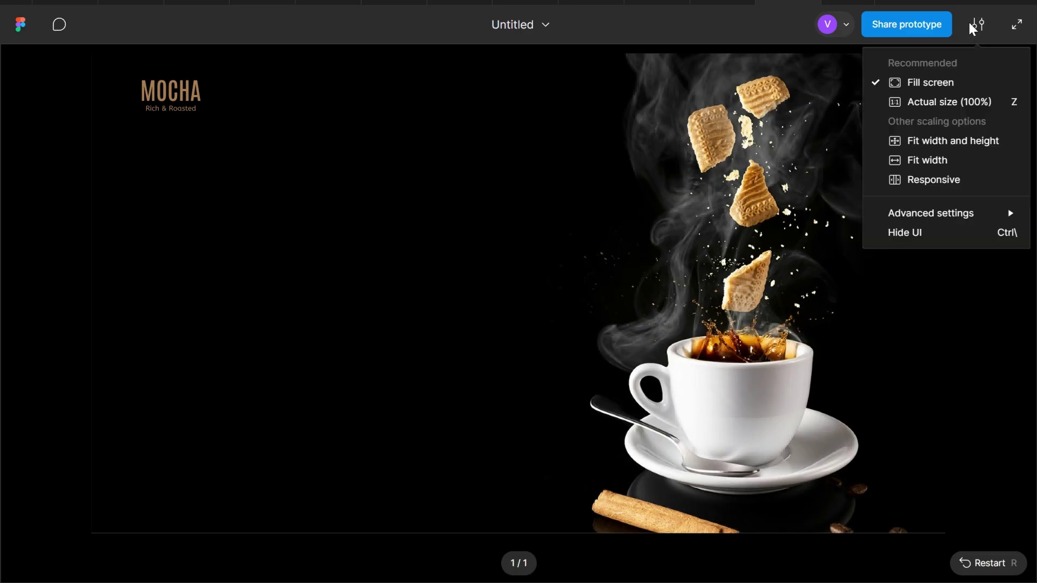
click(932, 163)
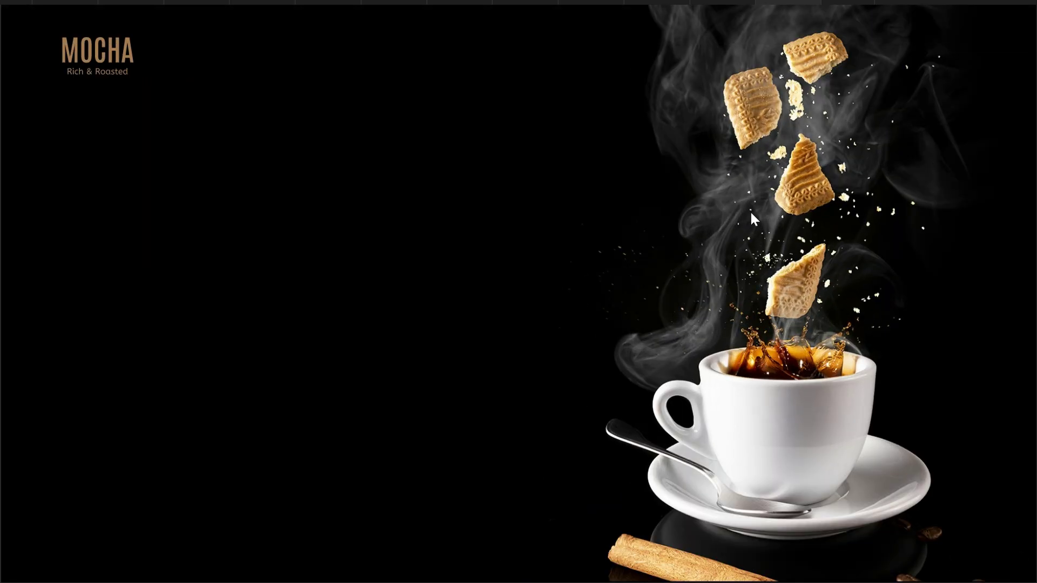
key(Escape)
Group MOCHA with its tagline and make a tagline copy below reading Home.
click(447, 201)
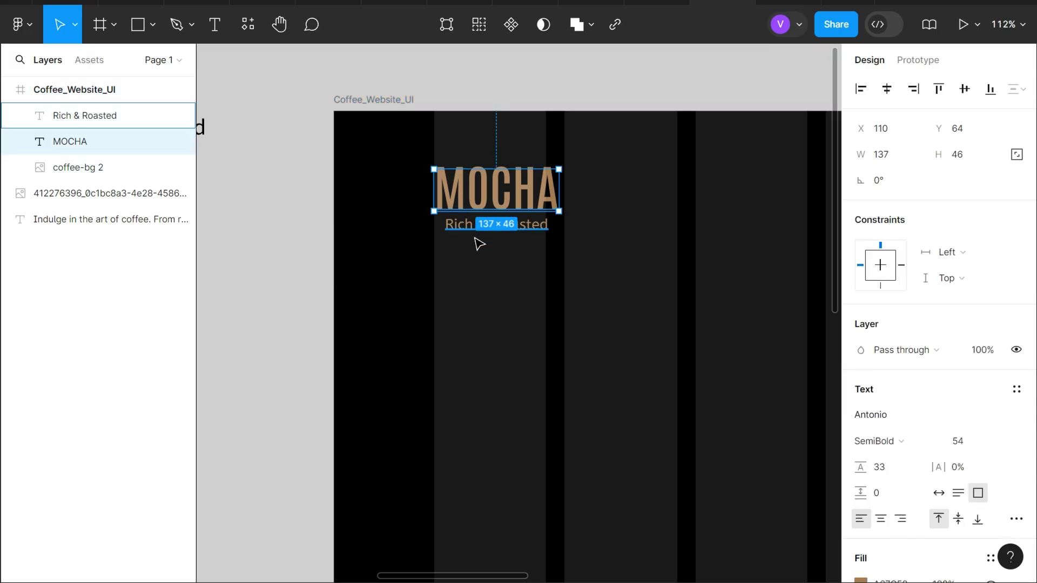
shift+click(474, 236)
key(ctrl+g)
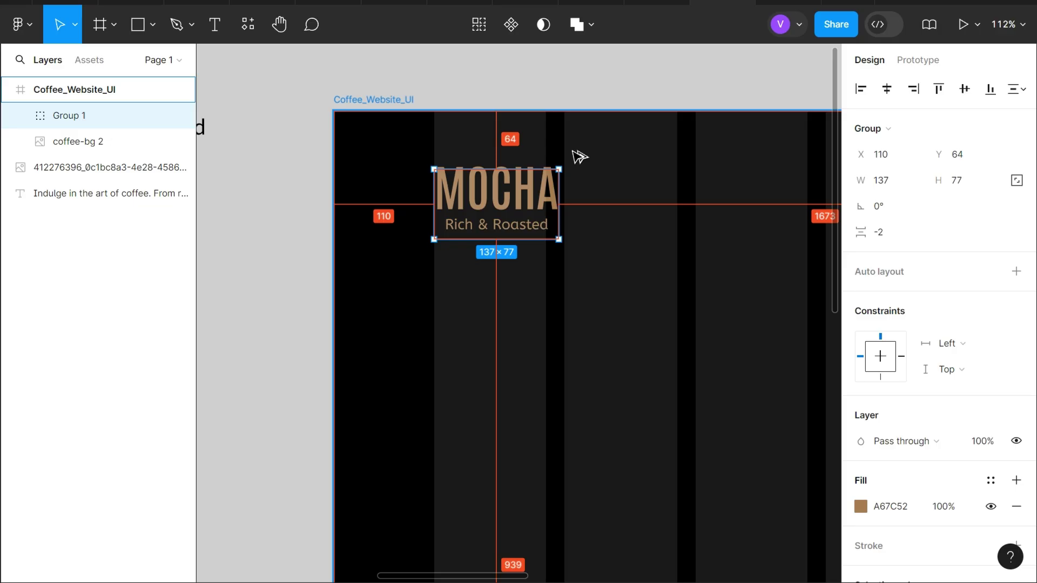
double_click(535, 225)
drag(516, 232, 500, 363)
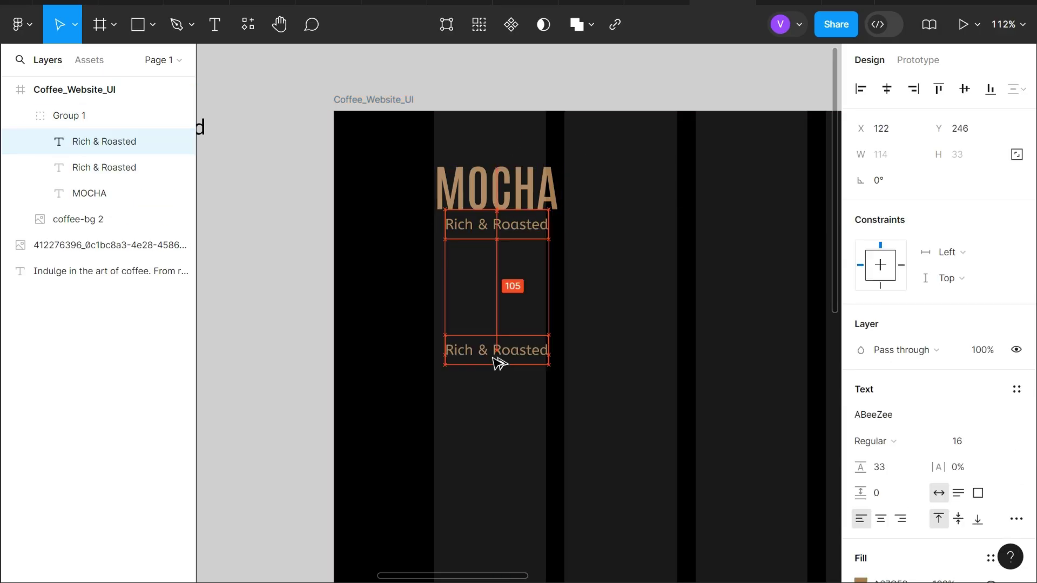
double_click(491, 357)
text(Home)
key(Escape)
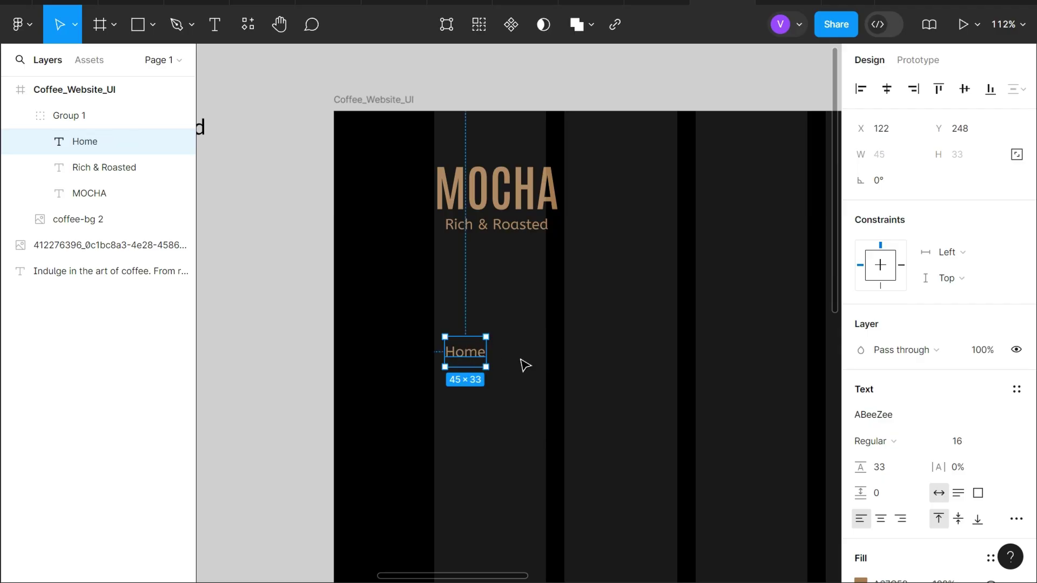
Give the Home label size 24 and cream F8EDE3 fill, then duplicate it.
scroll(1015, 503, down, 3)
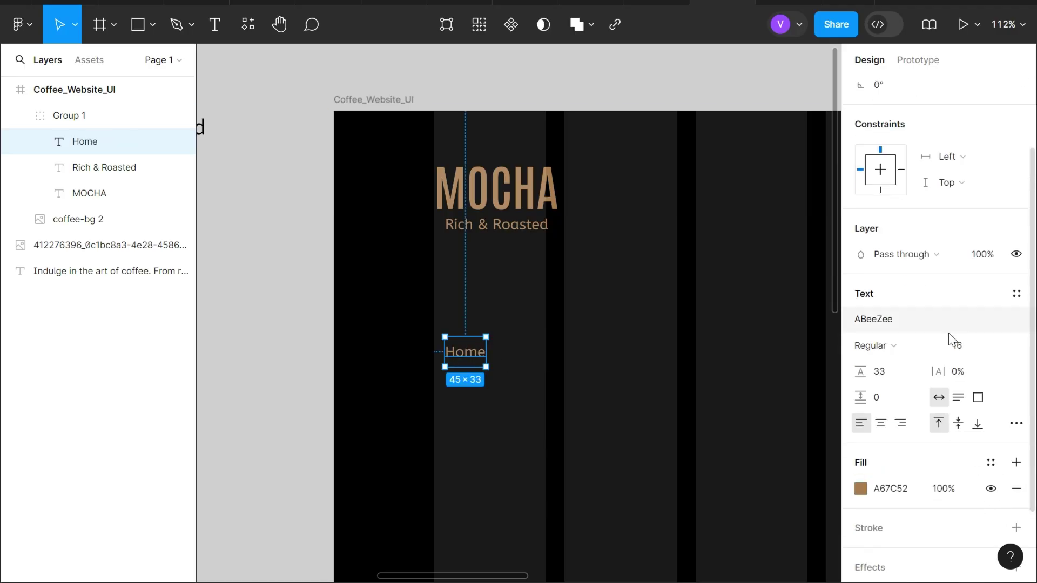
click(970, 346)
text(24)
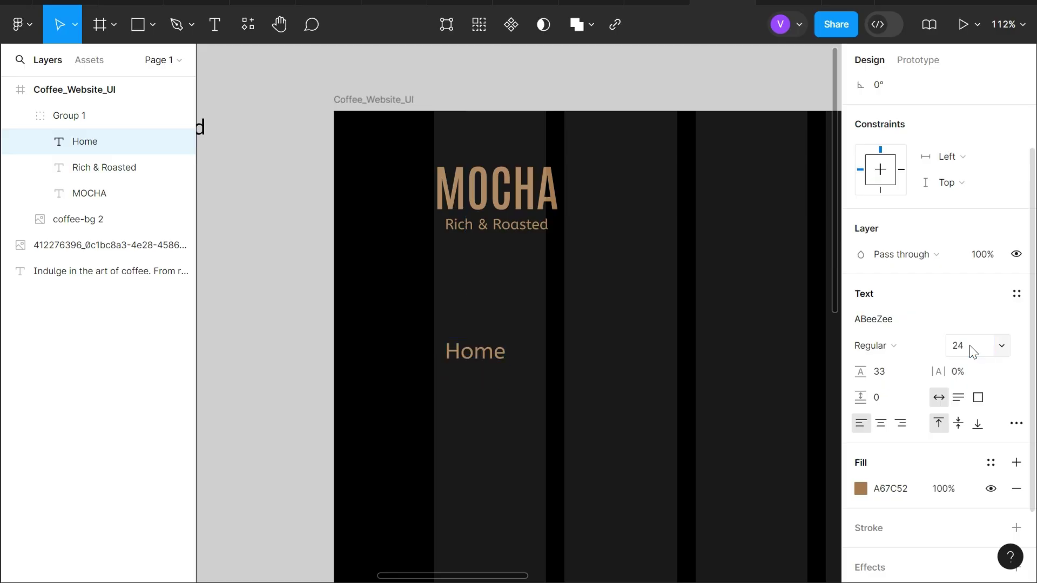
key(Return)
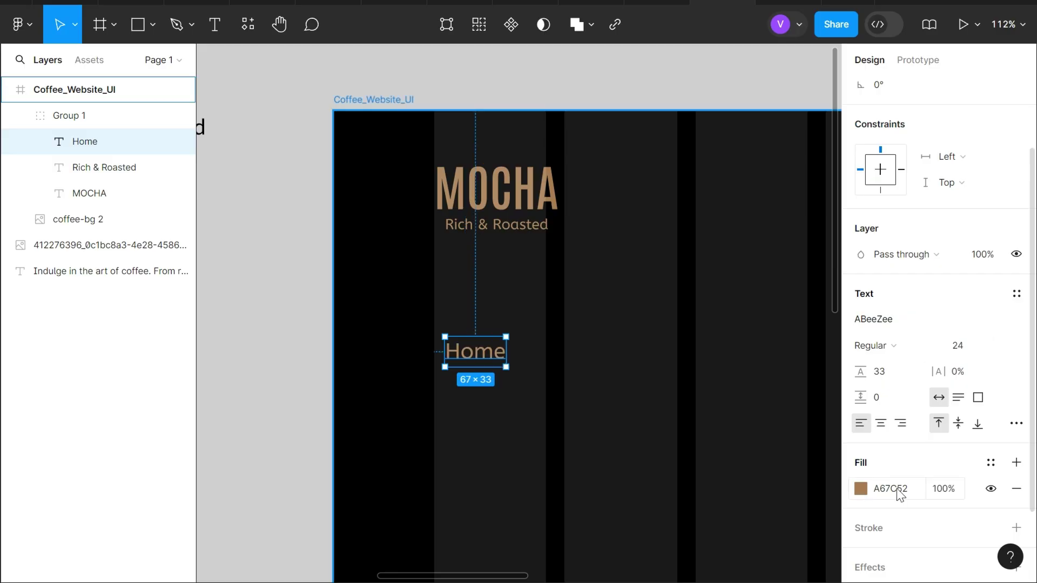
click(897, 490)
text(f8ede)
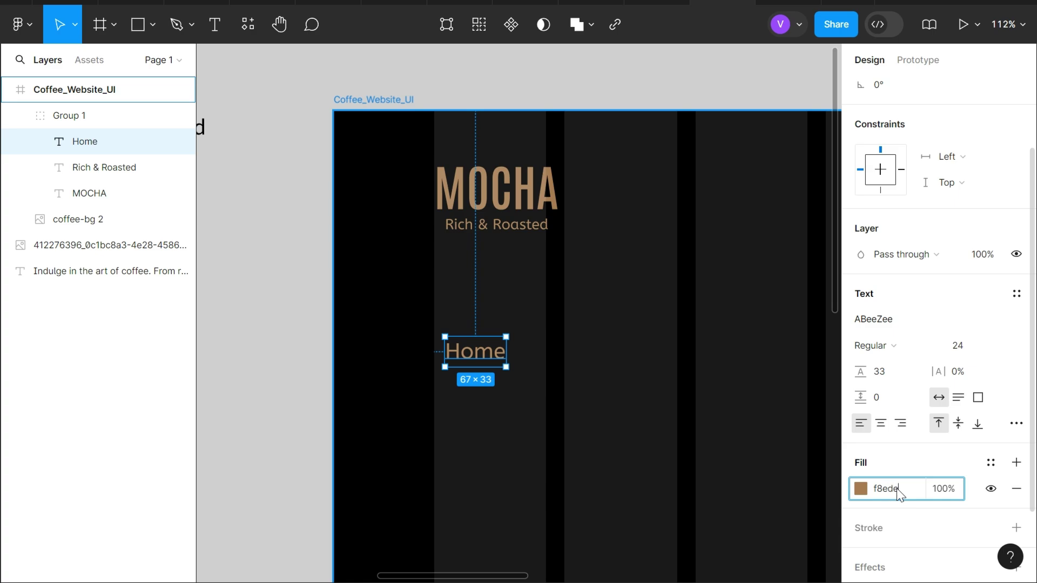
text(3)
key(Return)
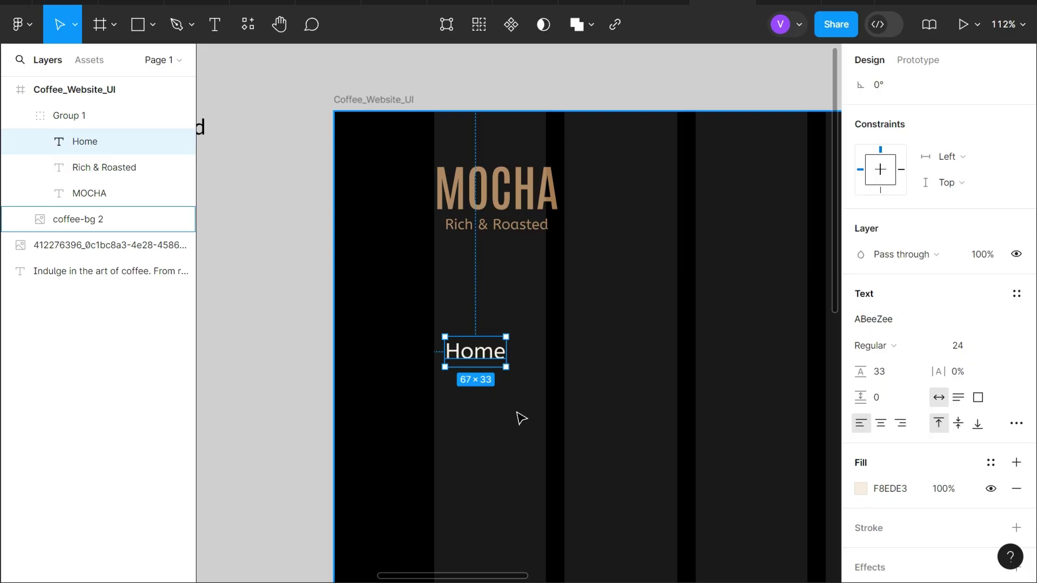
key(ctrl+d)
Space out evenly placed Home copies and rename the second one Menu.
drag(475, 350, 600, 356)
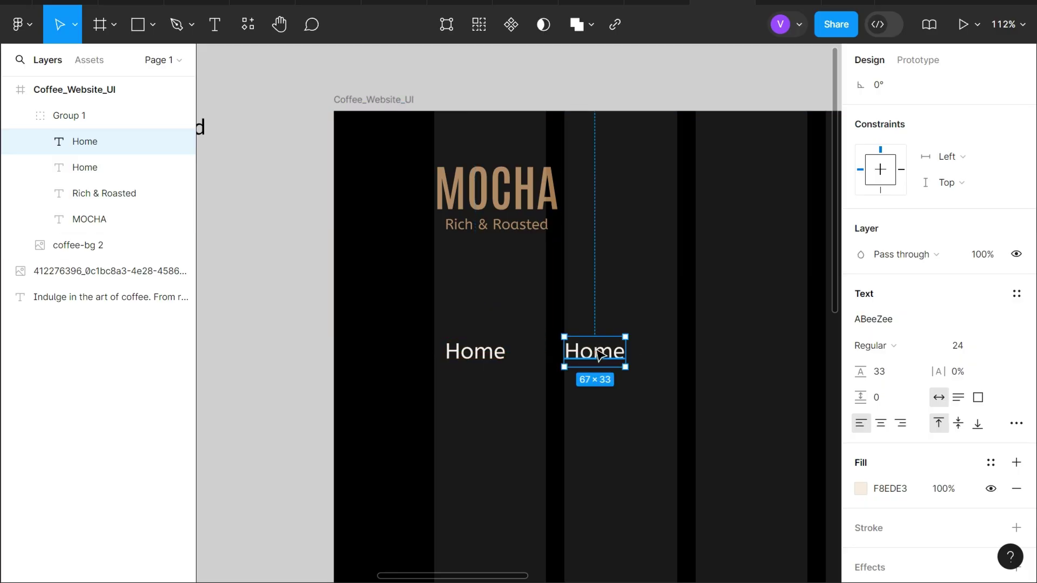
key(ctrl+d)
key(ctrl+d)
key(ctrl+d)
scroll(599, 356, right, 5)
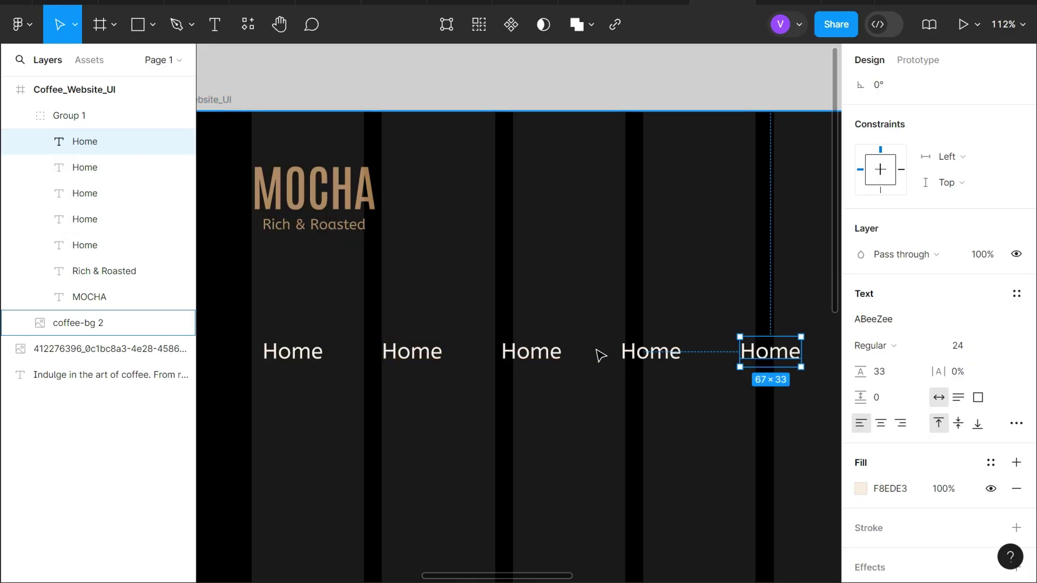
click(378, 350)
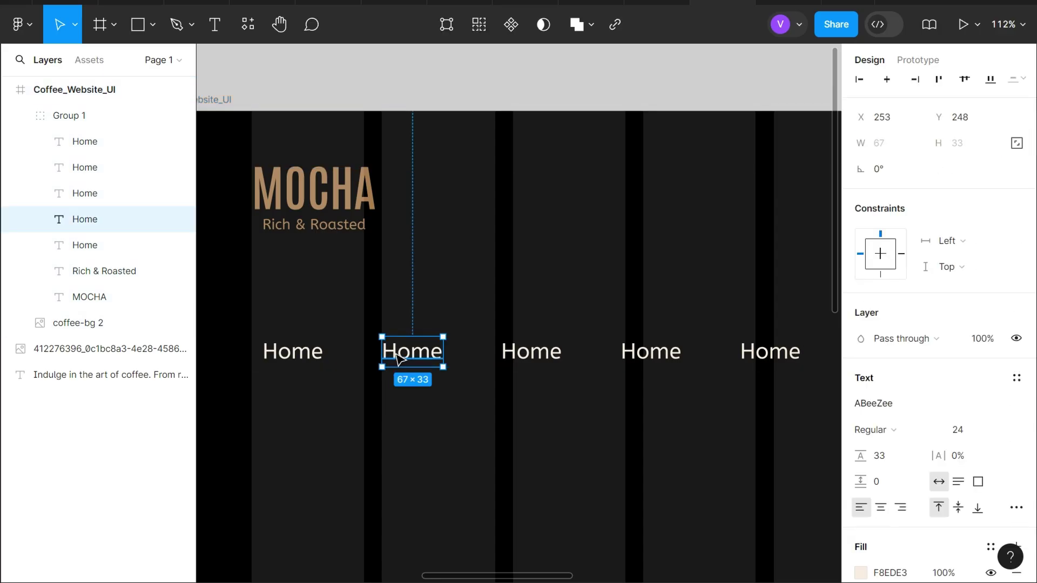
double_click(397, 356)
text(MEnu)
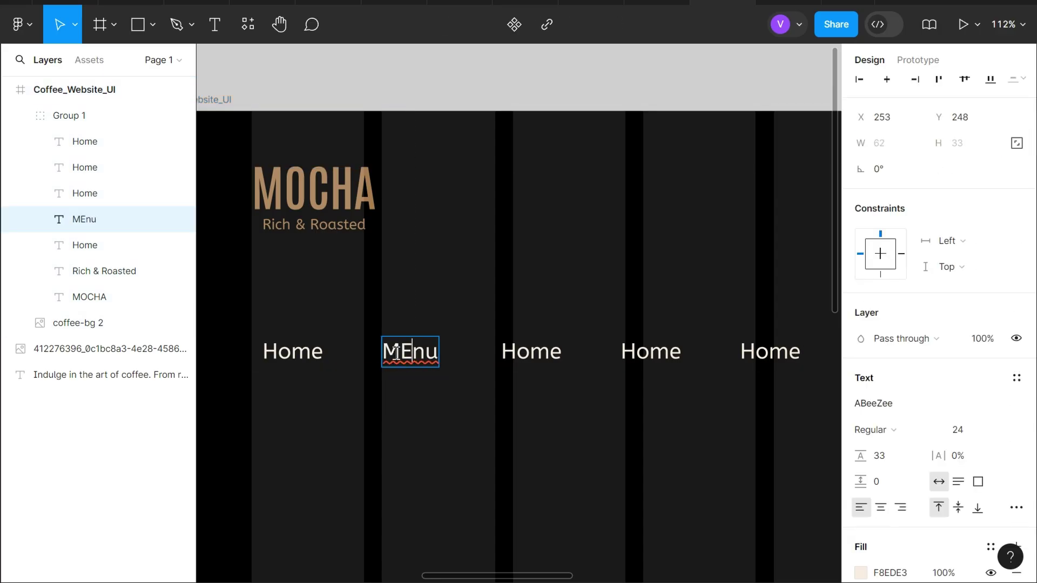
key(BackSpace)
text(e)
Rename the remaining nav labels to Shop, Blog and Contact.
click(513, 353)
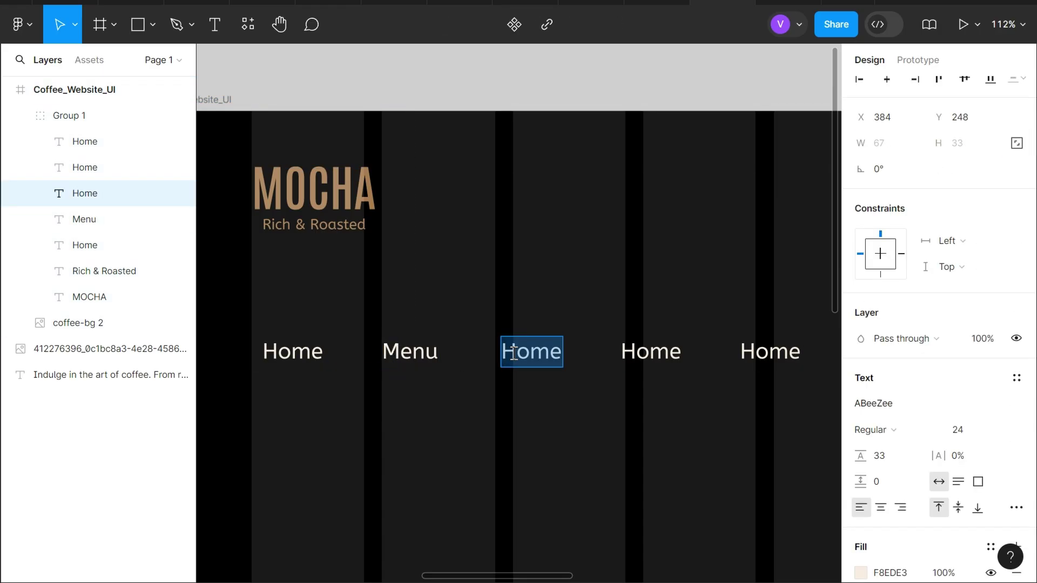
text(Shop)
double_click(655, 351)
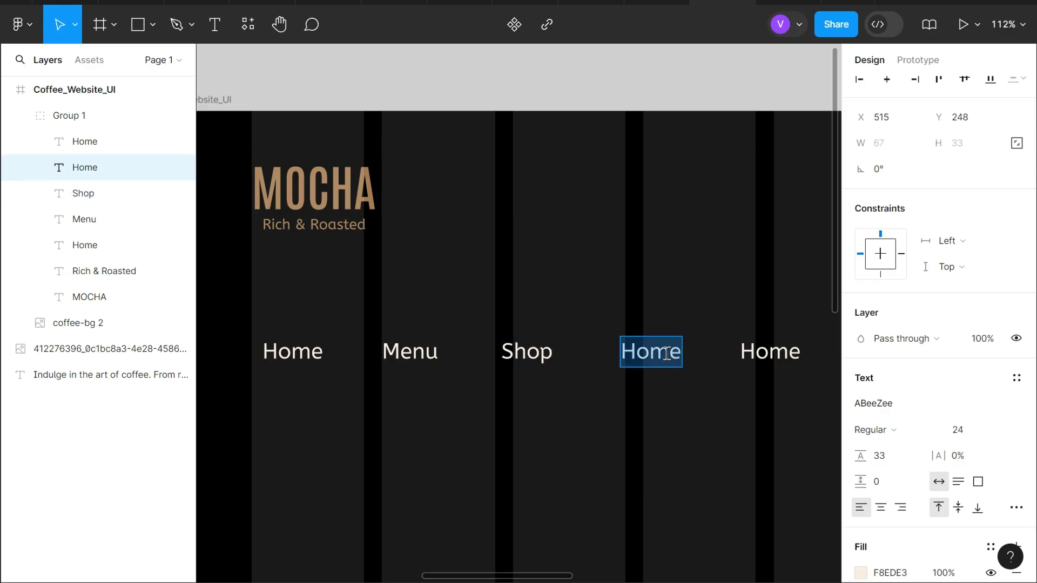
text(Blog)
scroll(668, 354, right, 2)
double_click(668, 354)
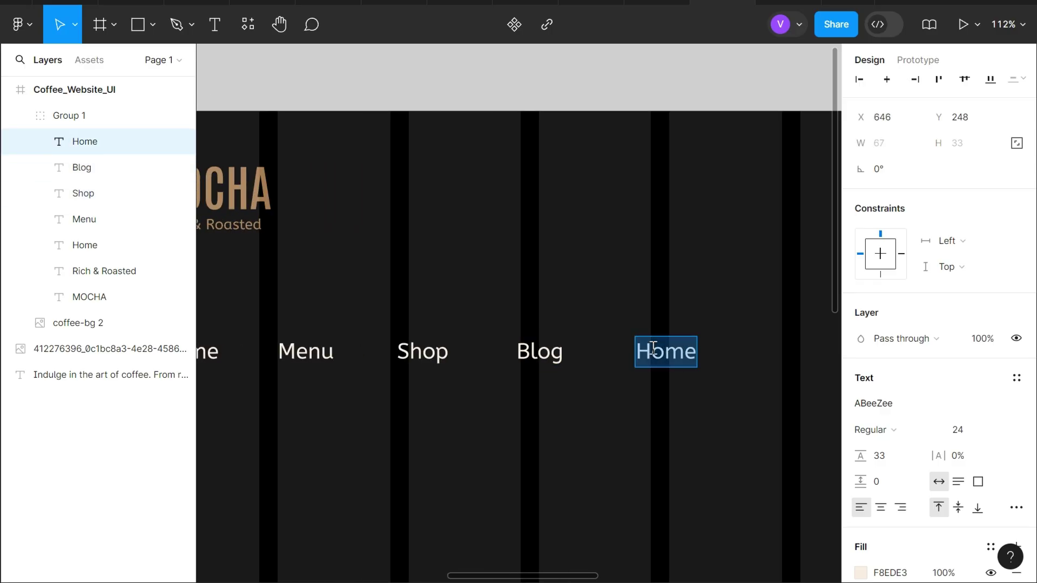
text(Contact)
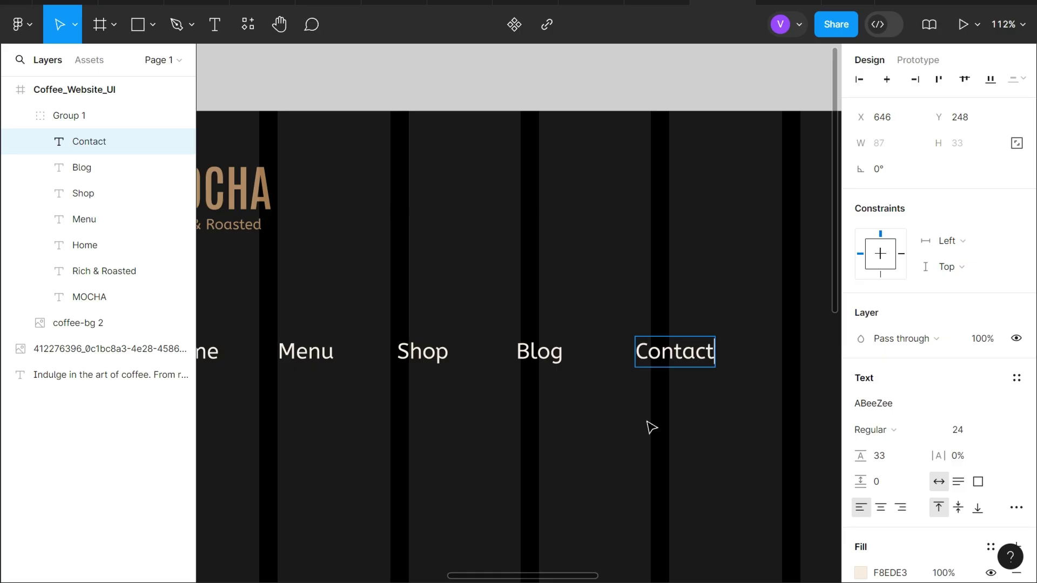
key(Escape)
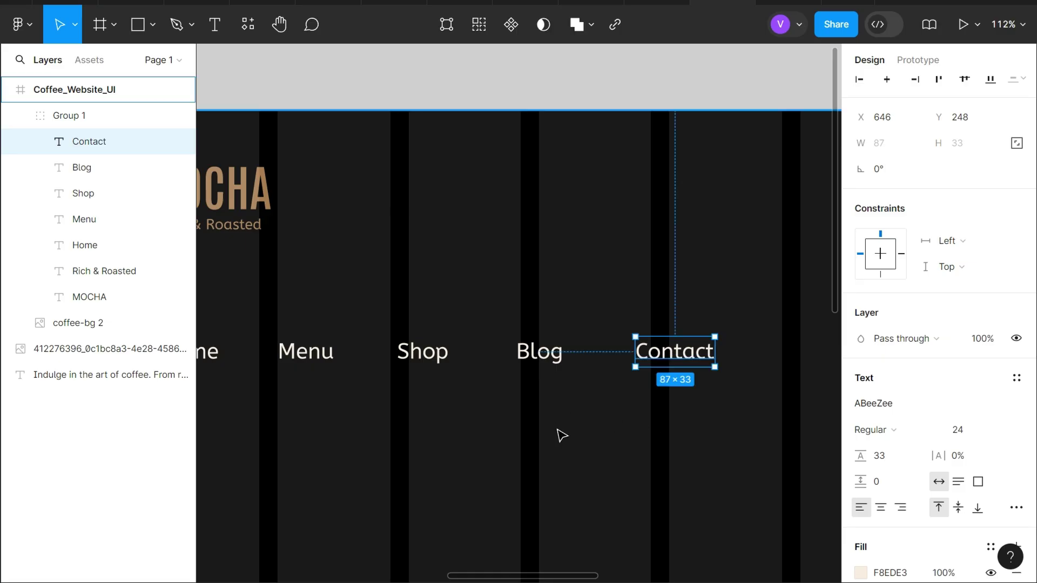
scroll(562, 435, left, 2)
ctrl+scroll(549, 425, down, 1)
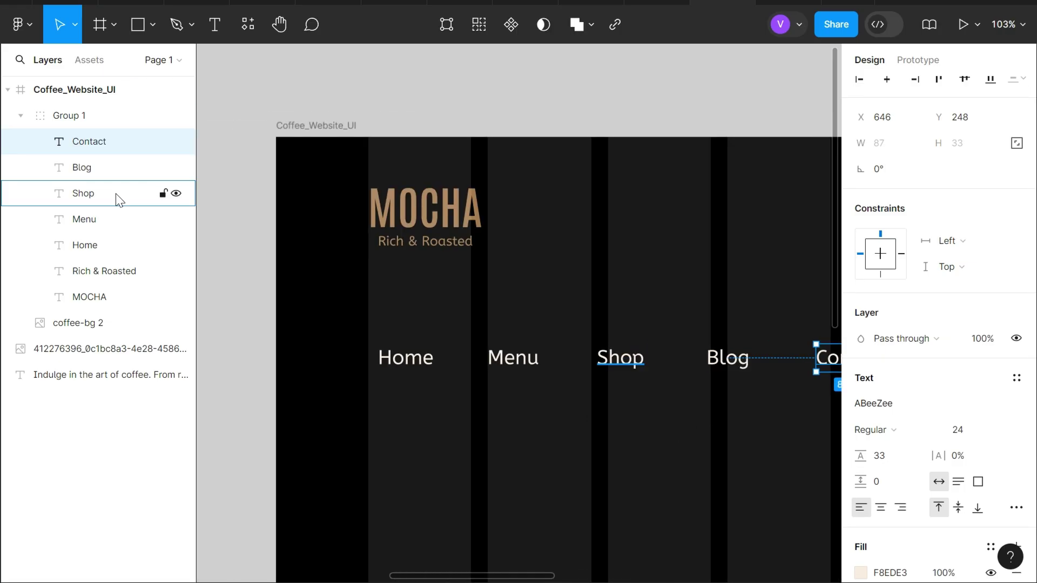
Pull the five nav labels out of Group 1 into a 72-spaced auto-layout row.
shift+click(91, 247)
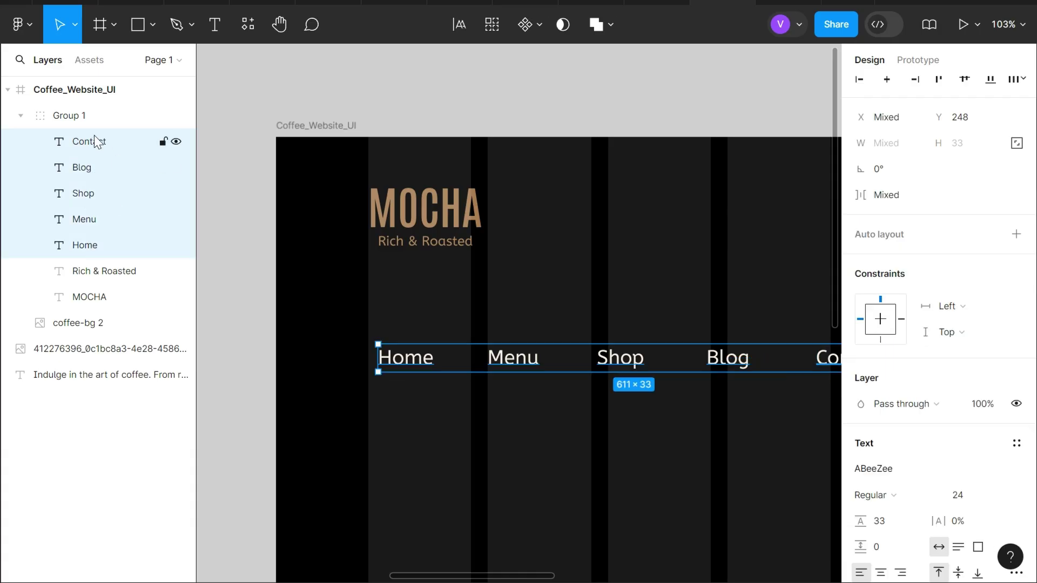
drag(95, 141, 63, 102)
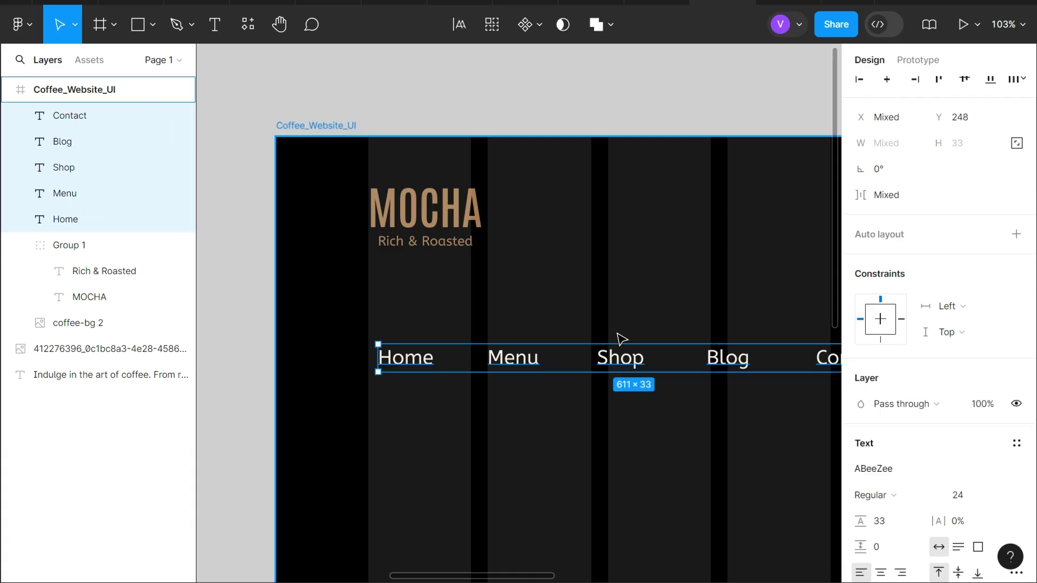
ctrl+scroll(621, 339, down, 2)
key(shift+a)
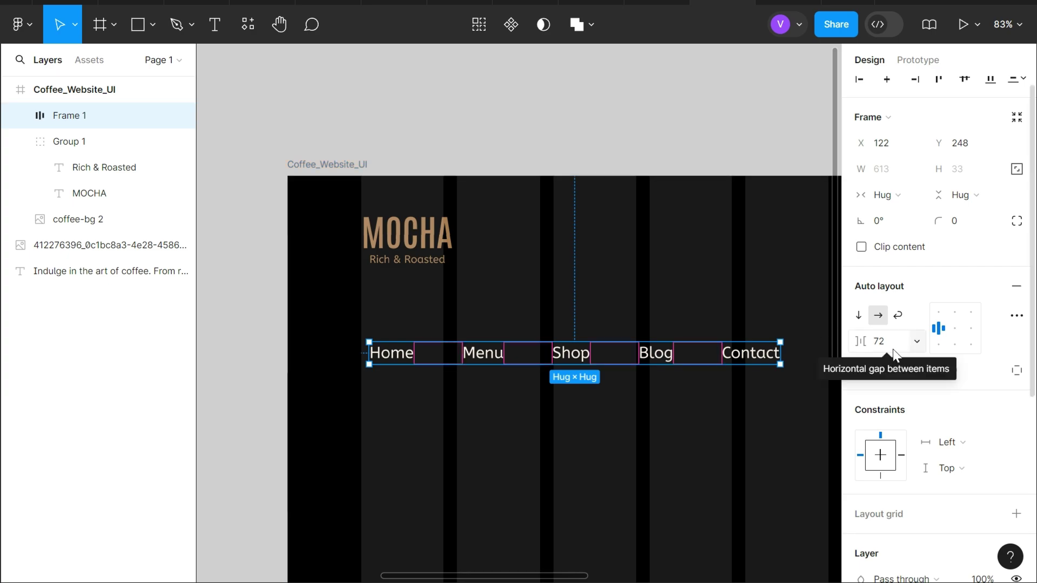
click(751, 354)
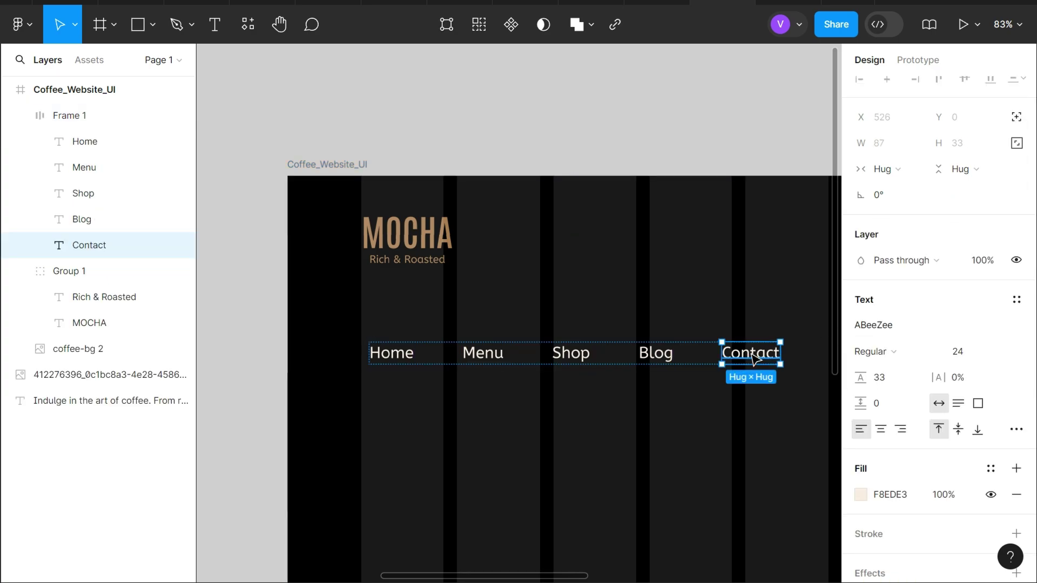
scroll(672, 355, down, 3)
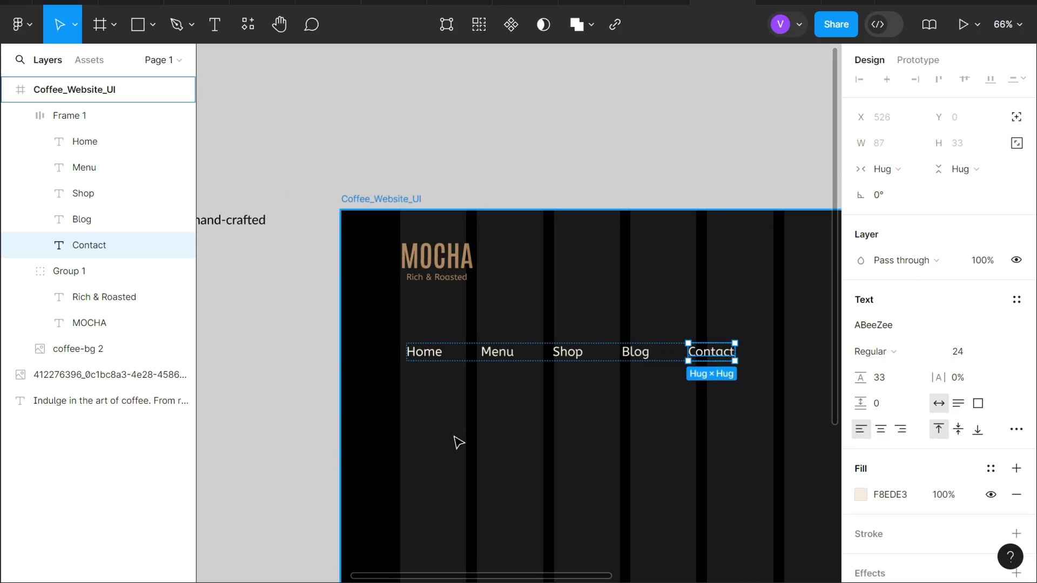
Move the nav row to the top of the hero, centre it horizontally, and nudge it down.
click(456, 440)
click(548, 363)
drag(481, 355, 770, 259)
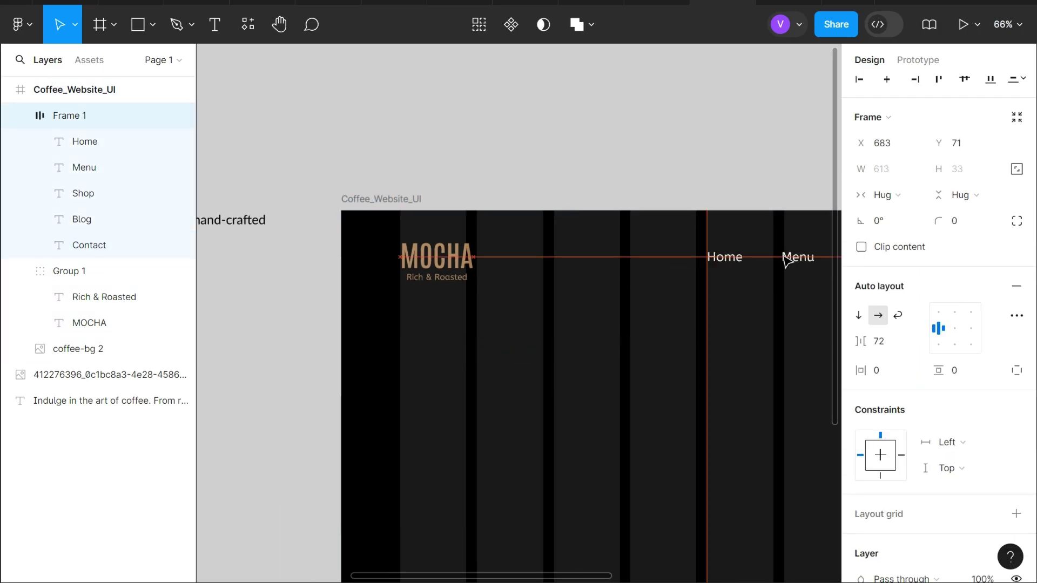
click(887, 89)
scroll(605, 270, right, 3)
key(alt)
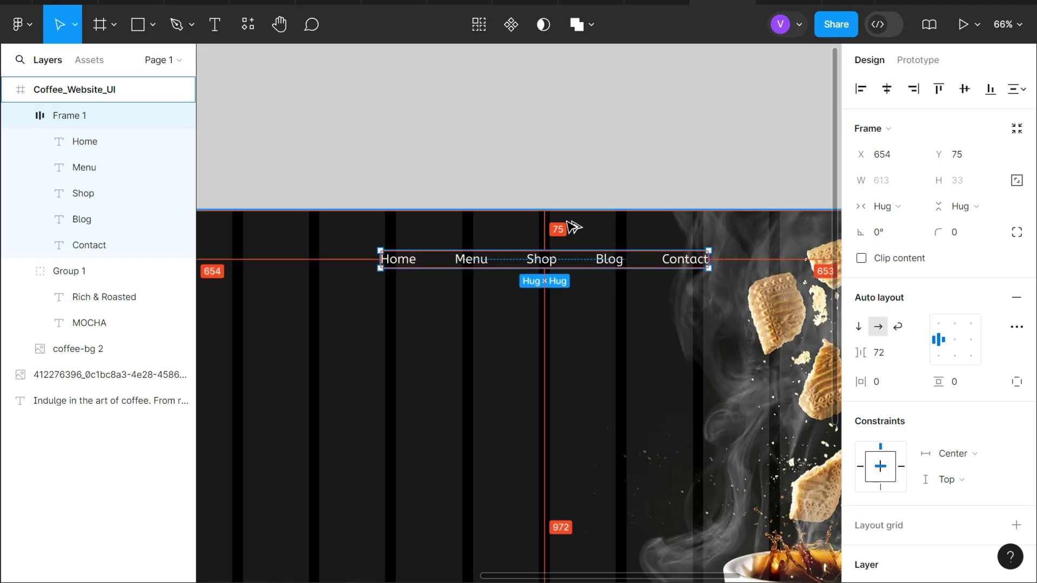
key(Down)
key(Down)
key(Down)
key(Down)
key(Down)
key(Down)
key(Down)
key(Down)
key(Down)
key(Down)
key(Down)
key(Down)
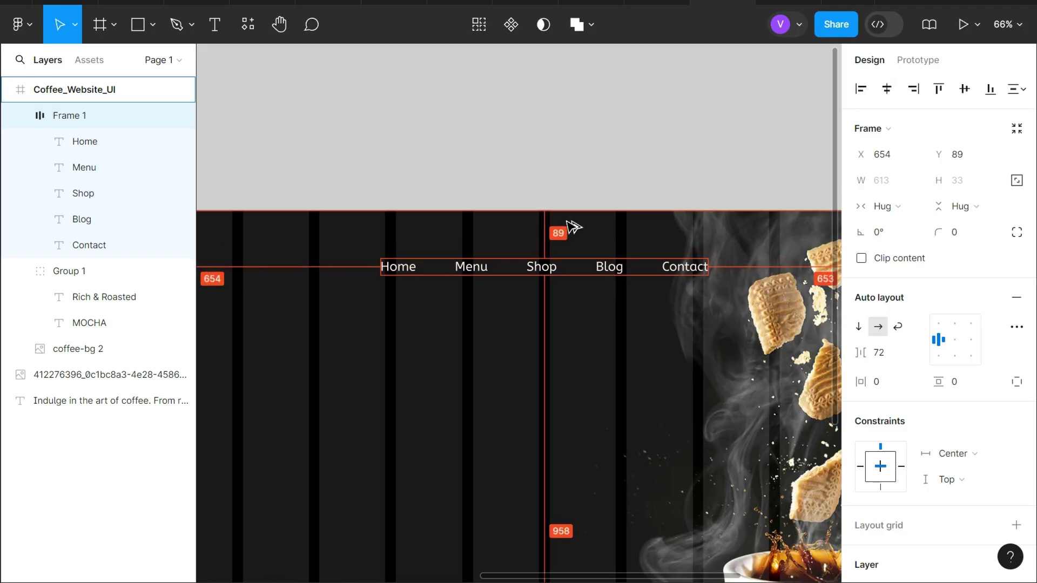
click(572, 227)
key(ctrl+z)
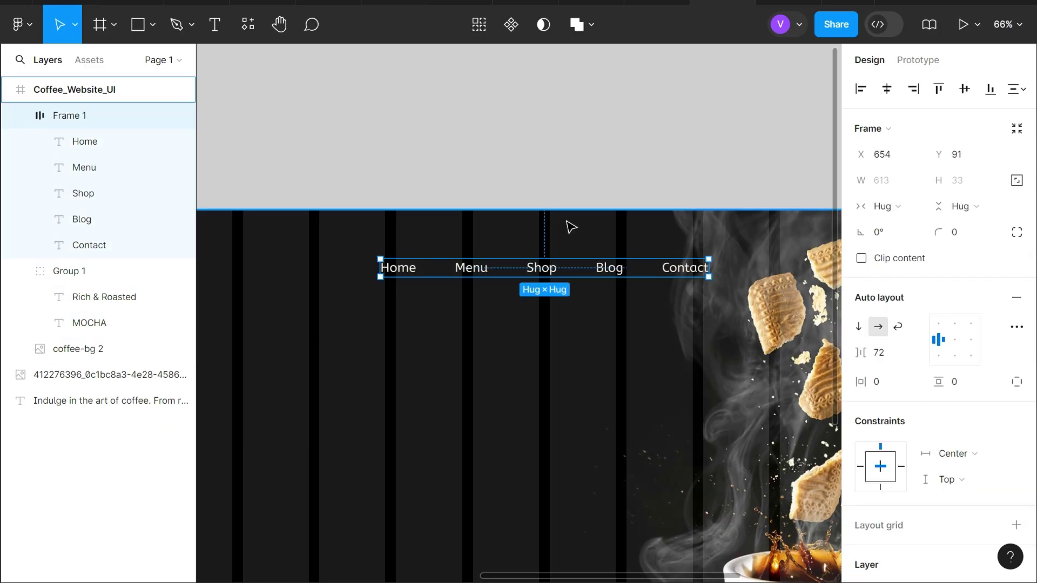
ctrl+scroll(567, 226, down, 3)
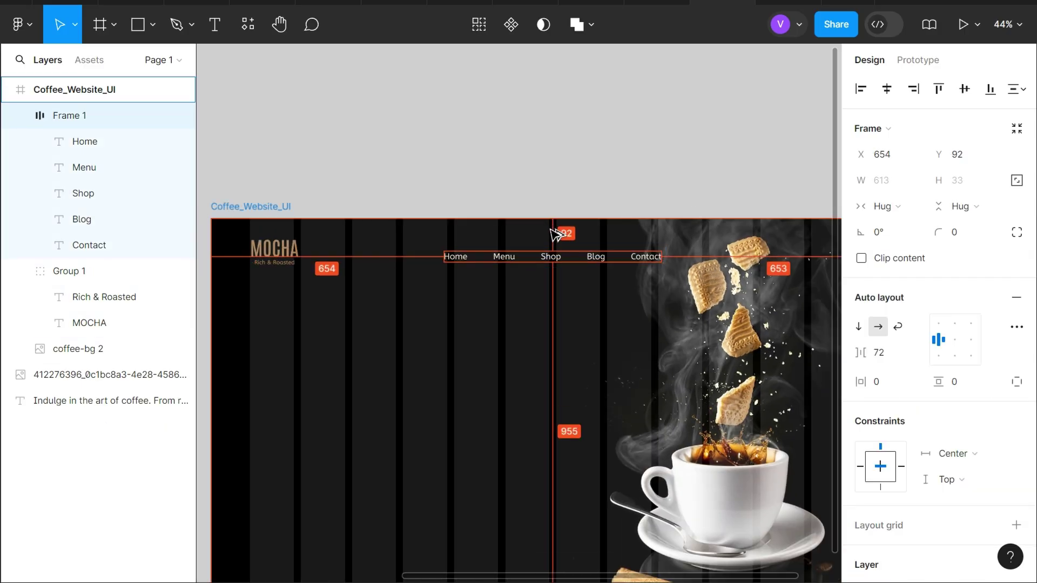
key(Down)
key(Down)
key(Down)
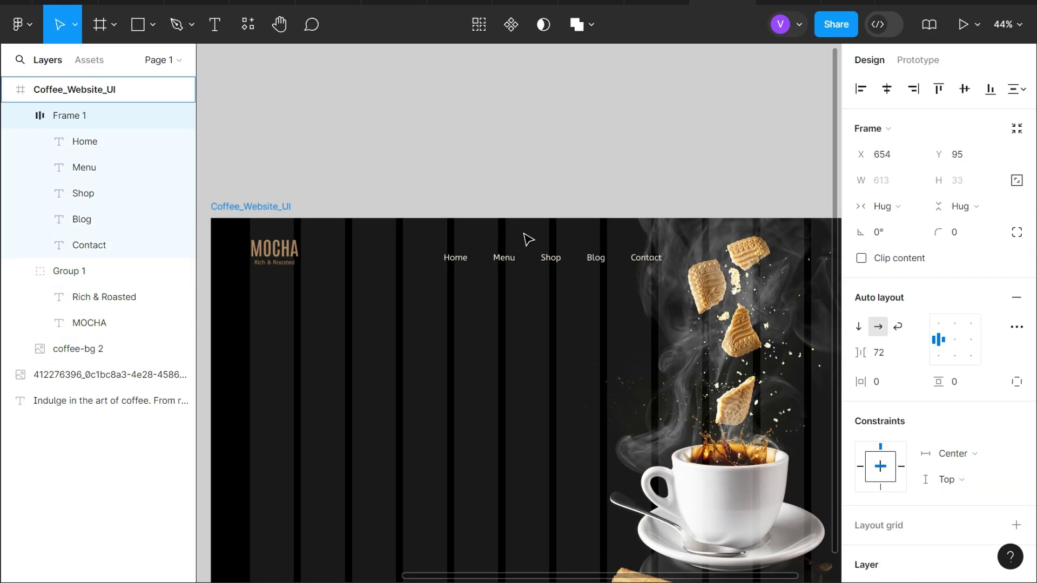
key(Escape)
ctrl+scroll(529, 320, down, 2)
Draw a wide rectangle across the hero, top-aligned and 423 tall.
key(r)
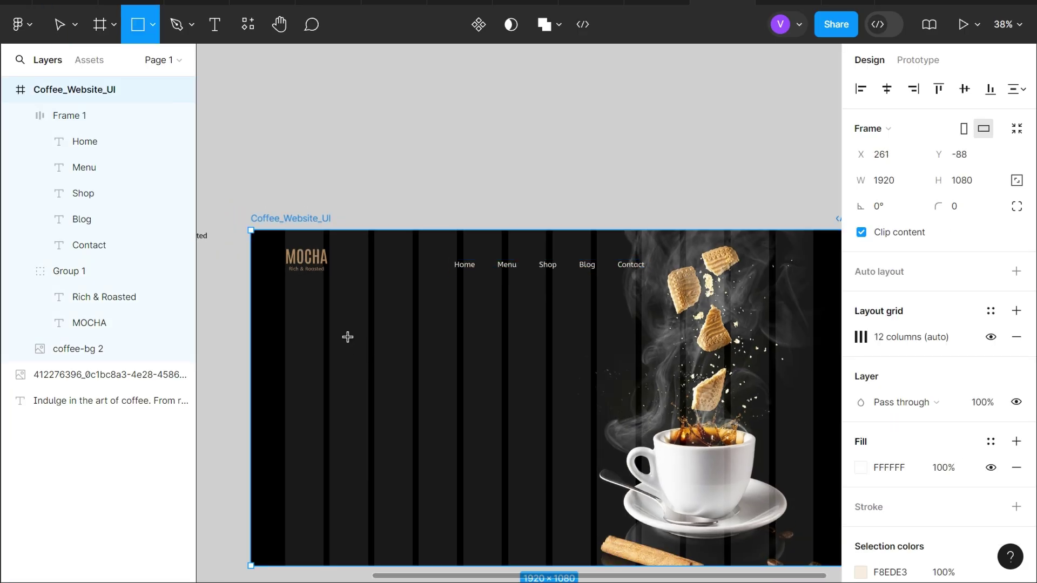
drag(309, 322, 668, 385)
scroll(540, 372, left, 5)
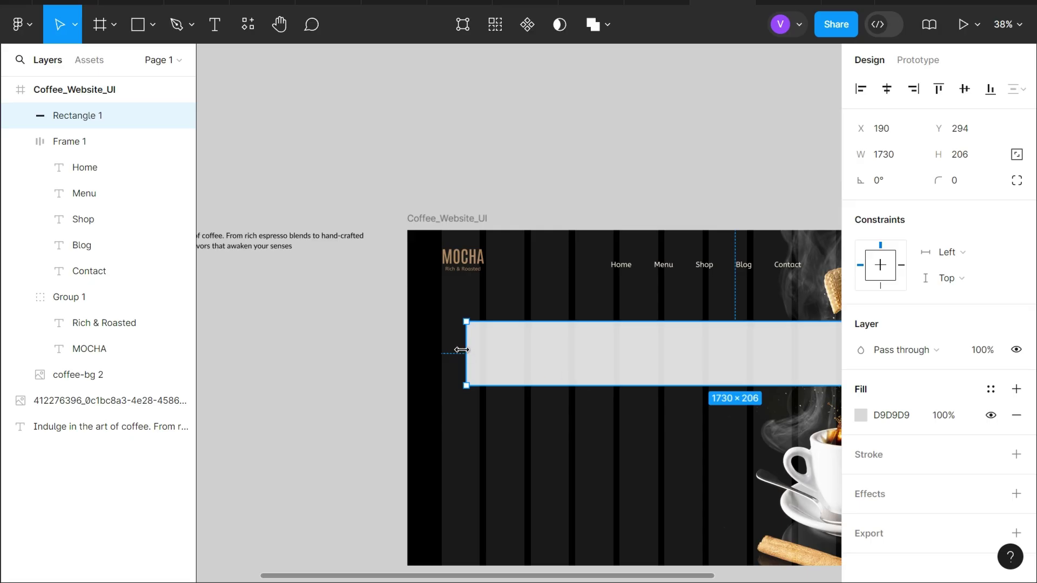
drag(461, 350, 398, 348)
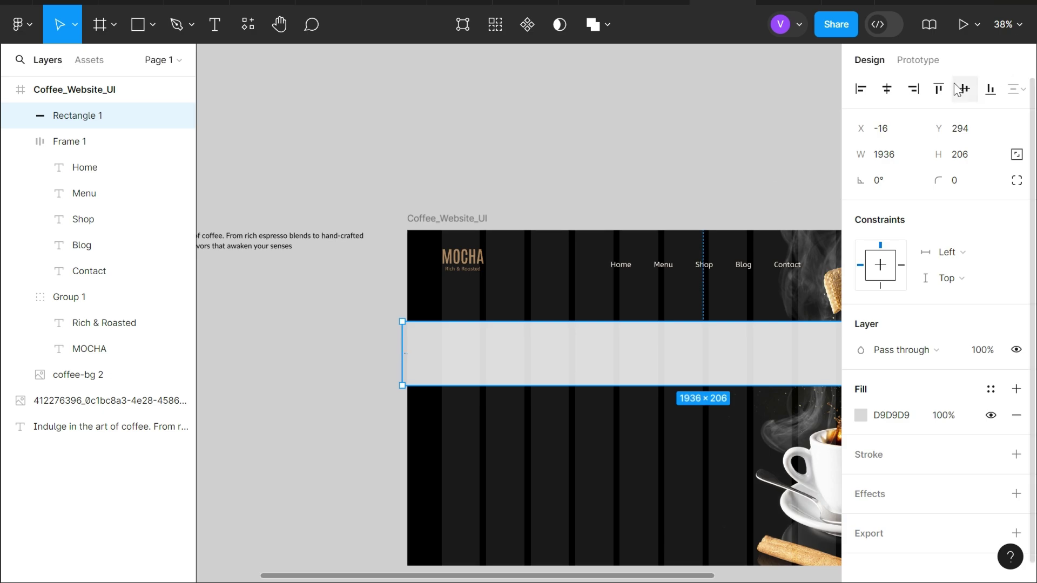
click(938, 88)
click(965, 156)
text(423)
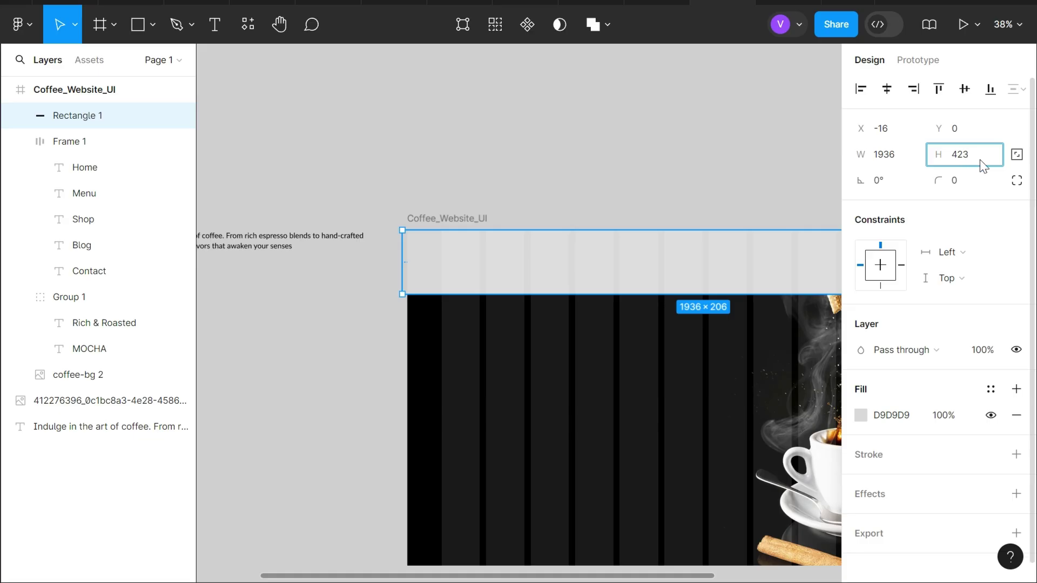
key(Return)
Centre the rectangle and fit it exactly to the 1920 frame width.
scroll(521, 354, right, 3)
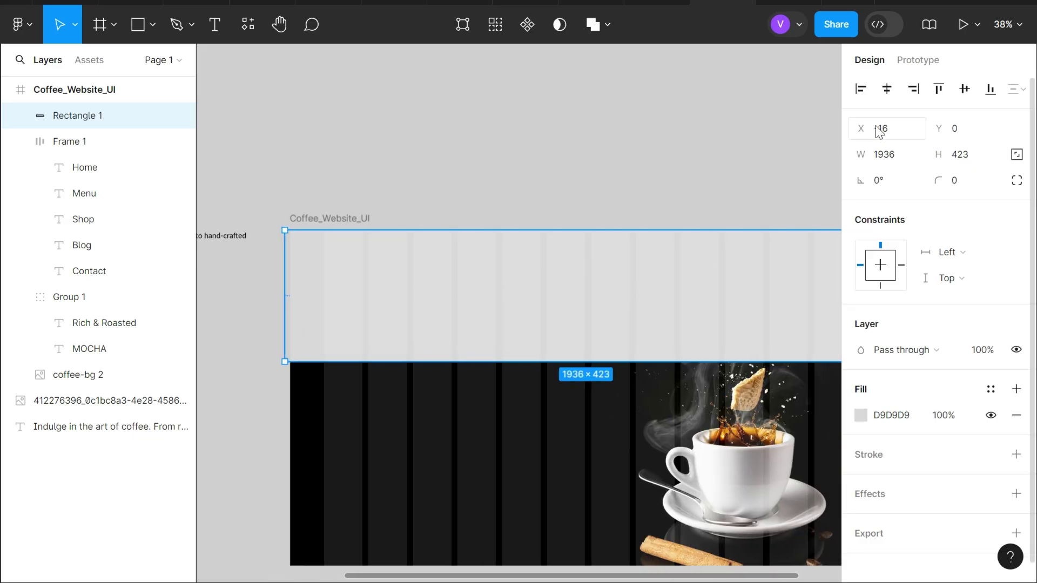
click(887, 89)
scroll(528, 277, right, 5)
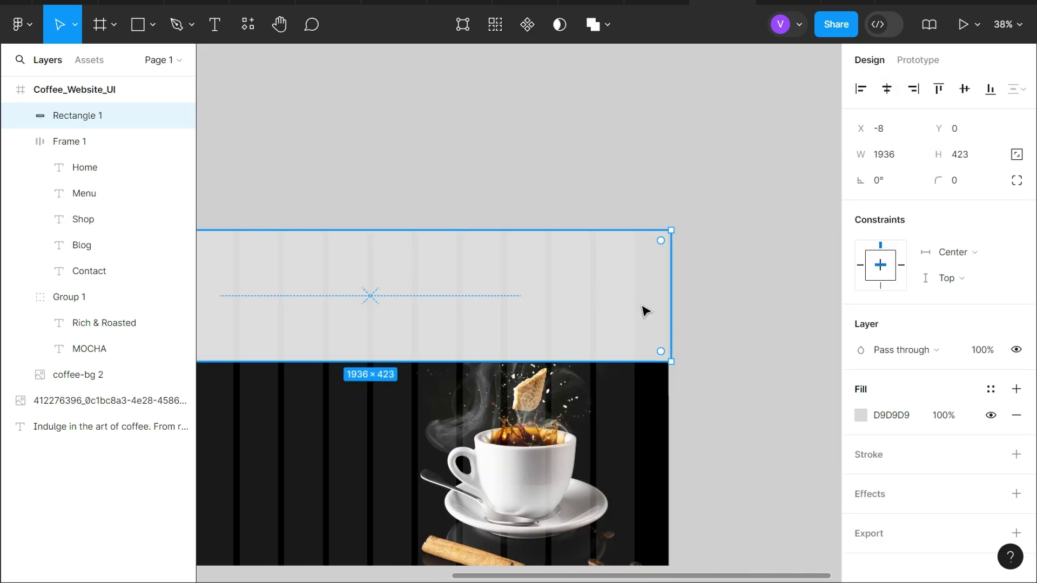
drag(672, 305, 670, 306)
scroll(670, 307, left, 4)
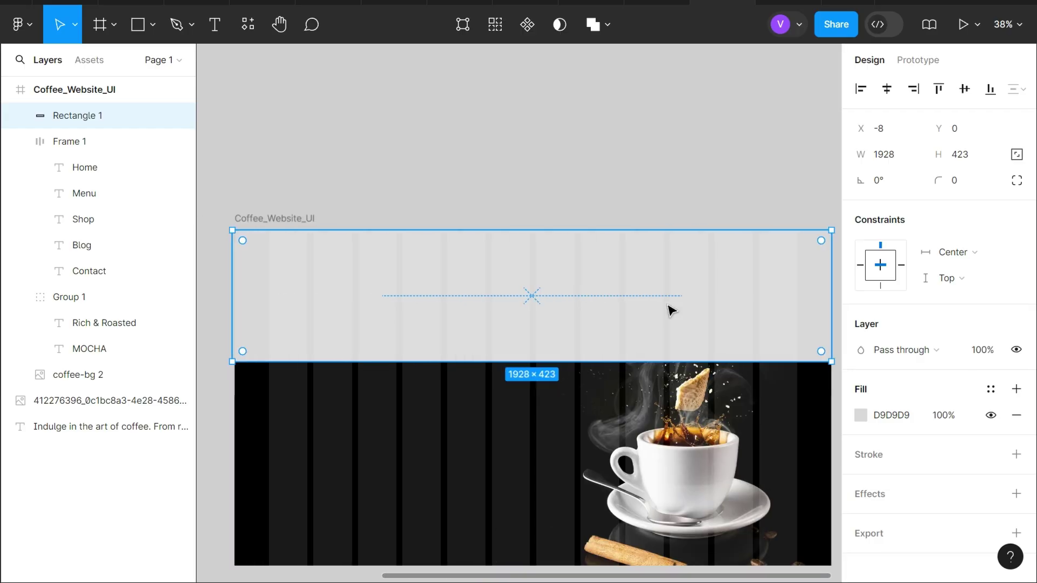
scroll(443, 317, left, 4)
scroll(508, 312, left, 2)
drag(476, 299, 477, 299)
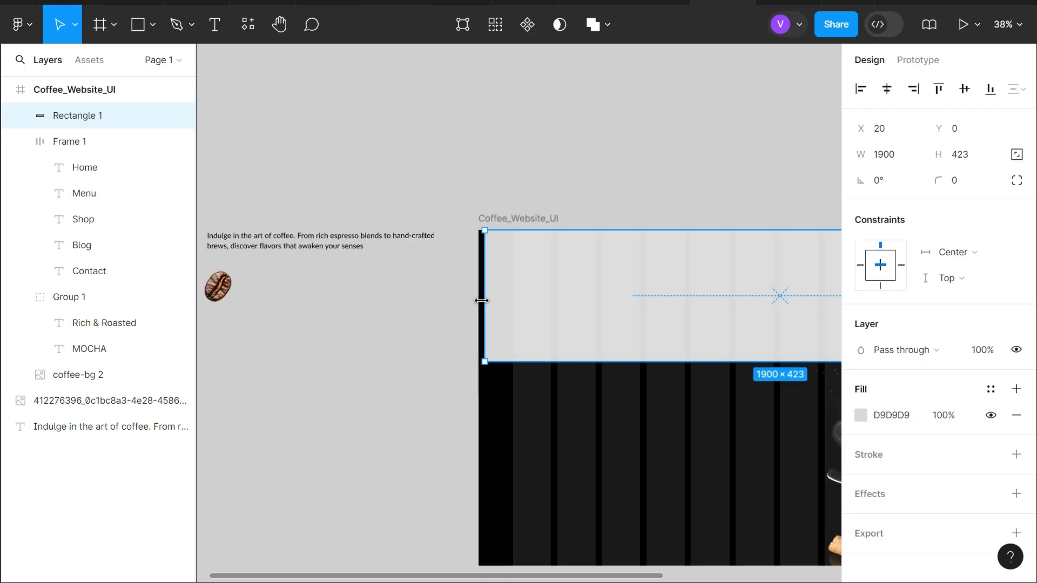
scroll(724, 231, right, 3)
scroll(600, 278, left, 3)
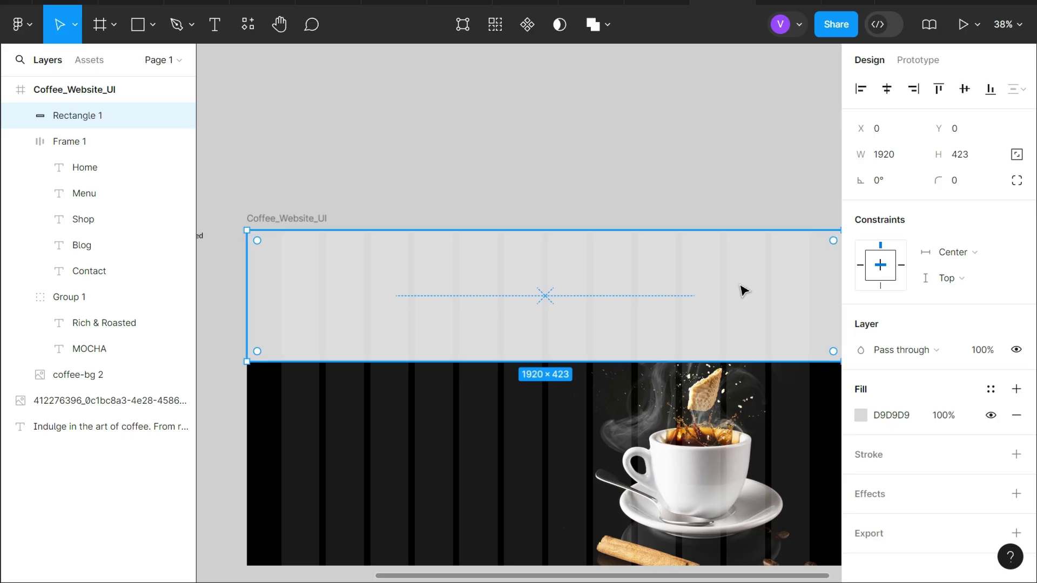
Fill the rectangle with a vertical linear gradient from 000000 at 100% to 000000 at 0%.
click(861, 415)
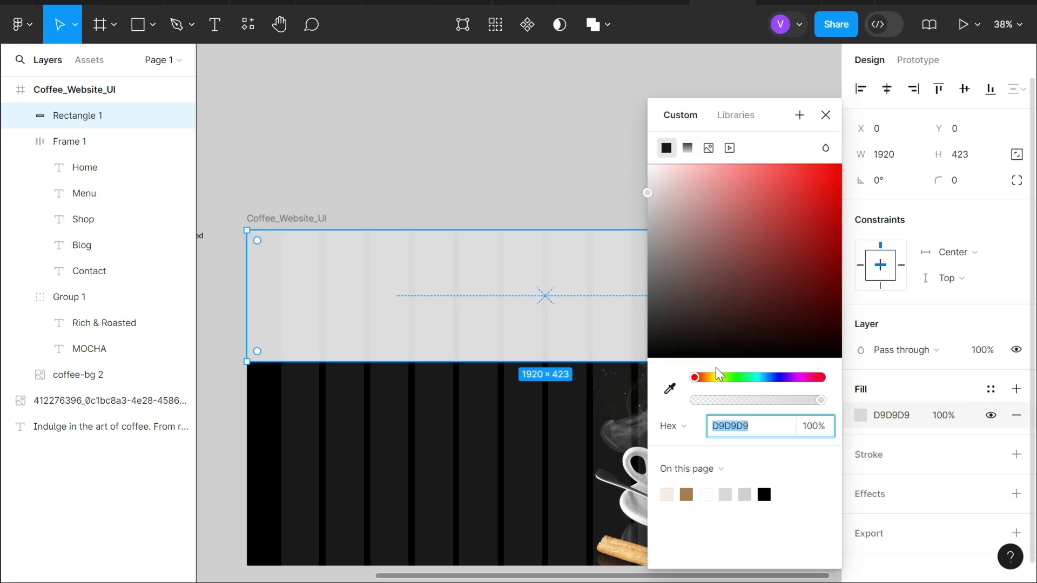
click(687, 149)
click(799, 183)
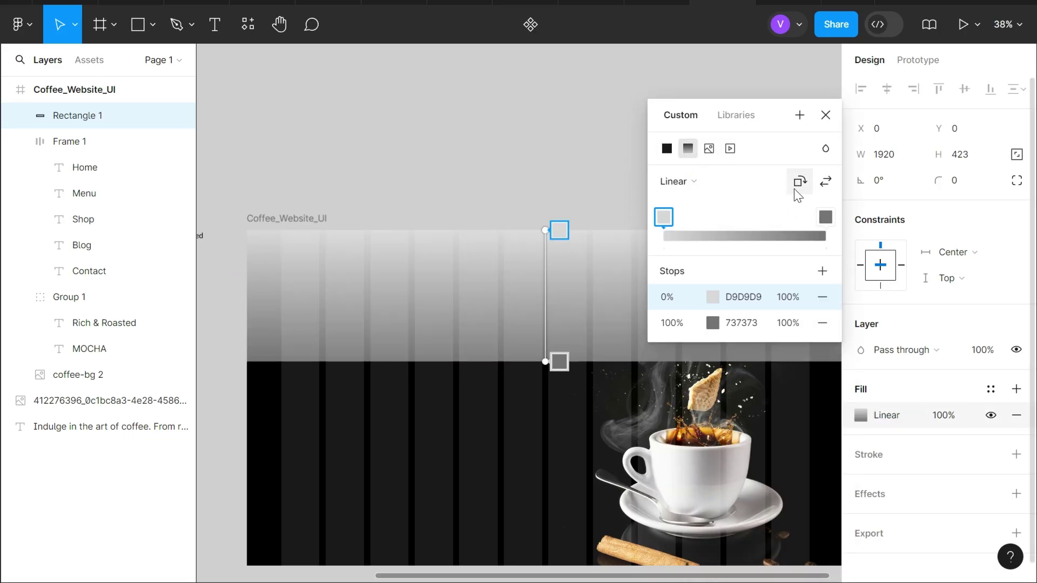
click(750, 306)
text(0000)
key(Return)
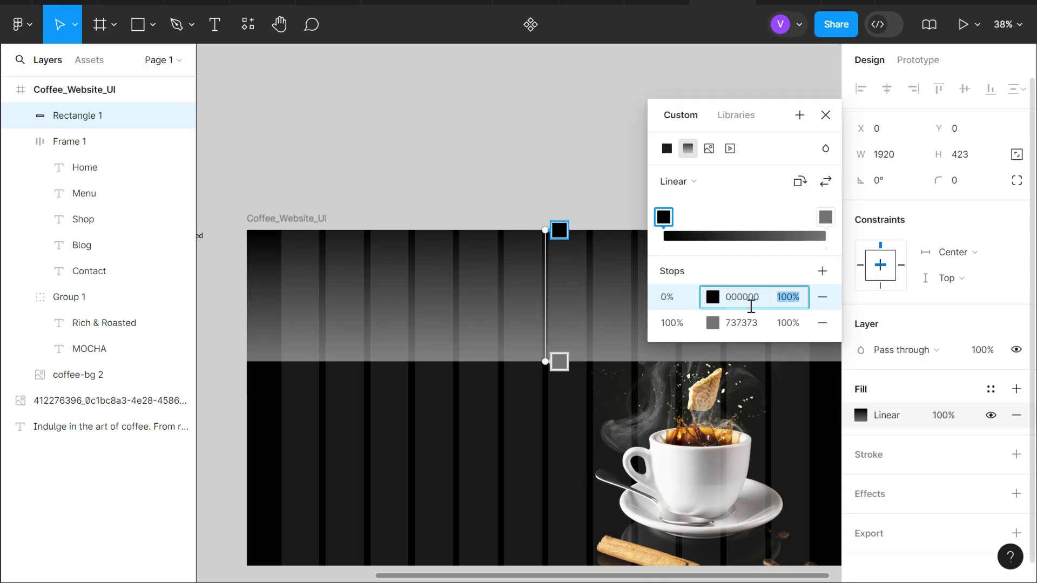
click(752, 315)
text(0000)
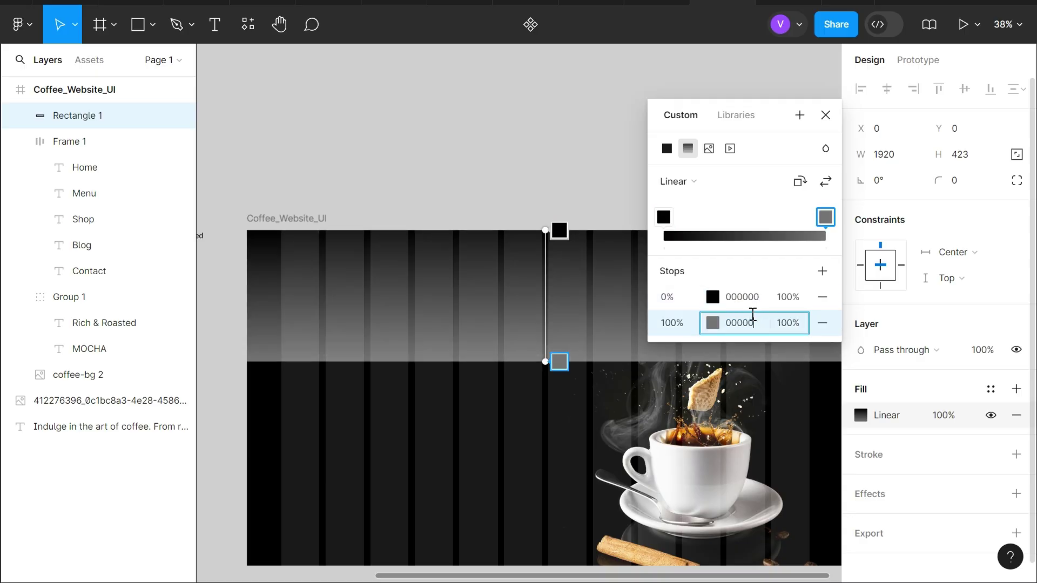
text(0)
key(Tab)
text(0)
key(Return)
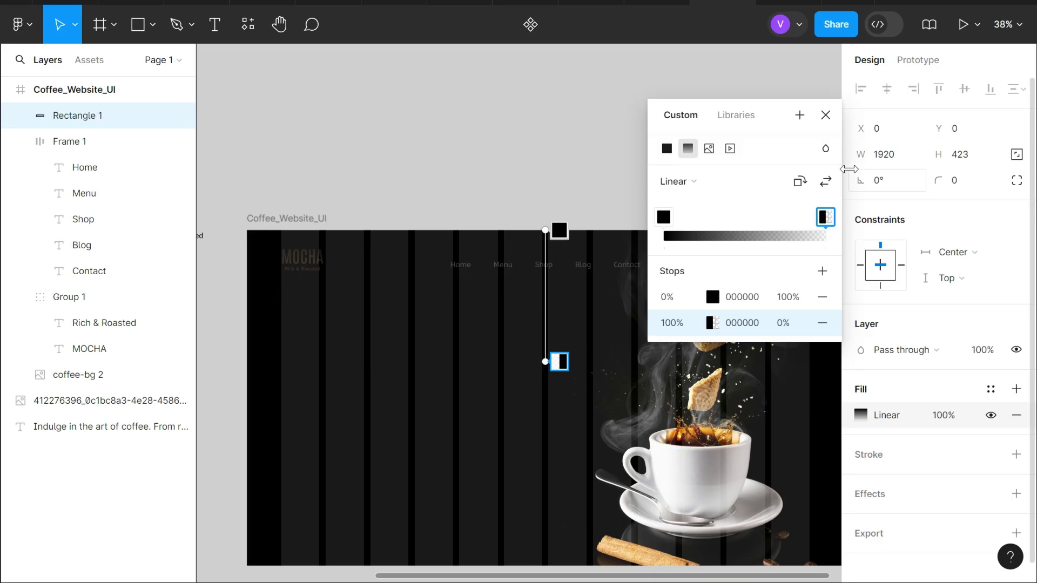
click(825, 115)
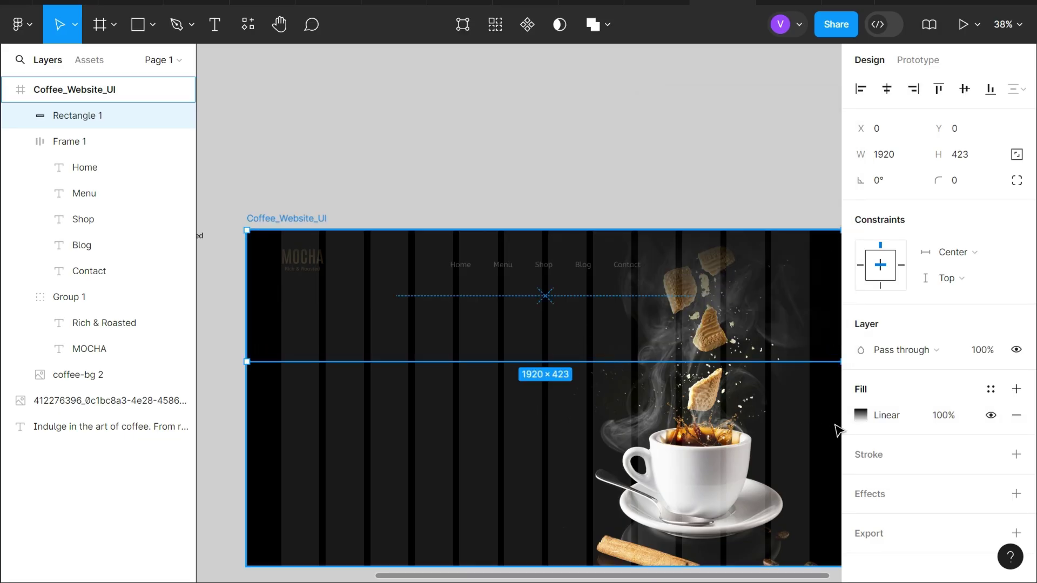
Raise the gradient's fade end, layer Rectangle 1 just above coffee-bg 2, and preview it.
click(861, 417)
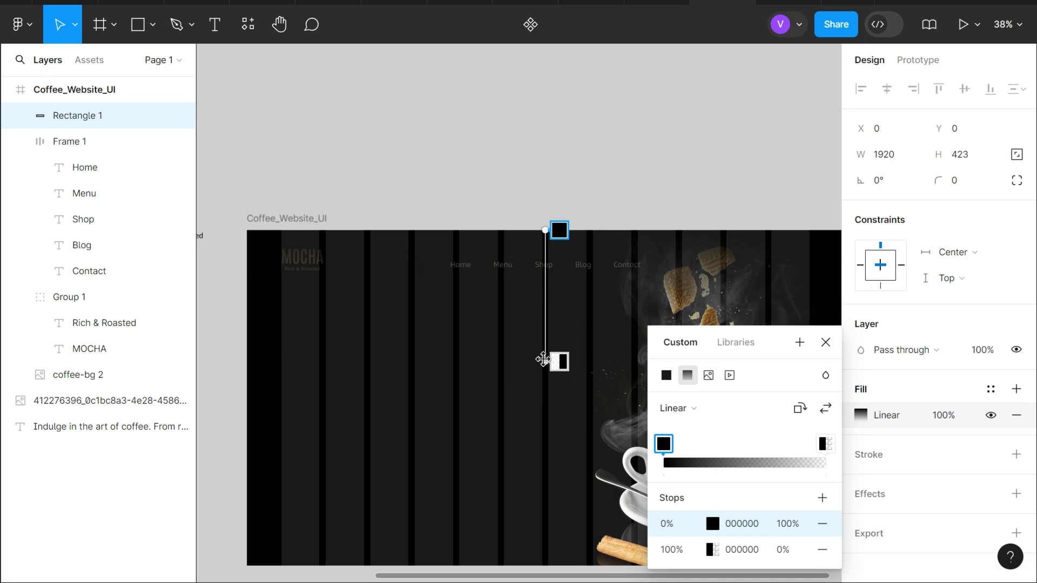
drag(543, 356, 545, 348)
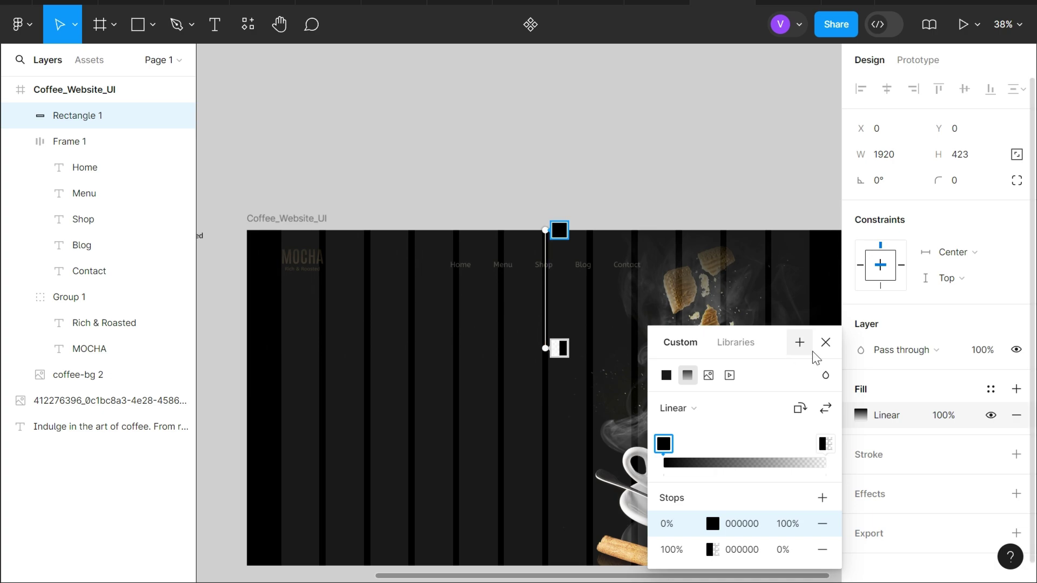
click(830, 351)
key(bracketleft)
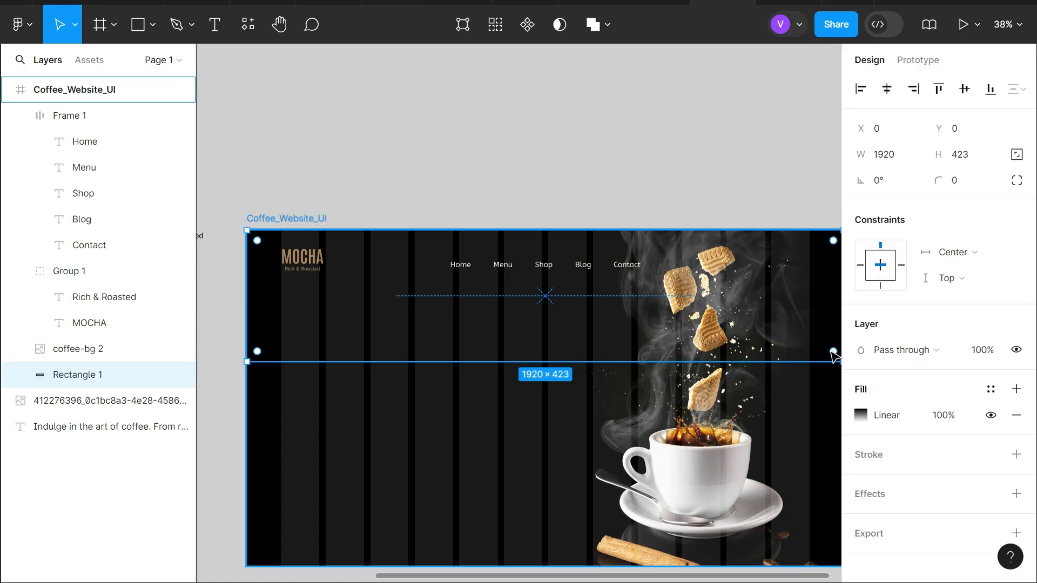
key(bracketright)
key(bracketleft)
click(60, 350)
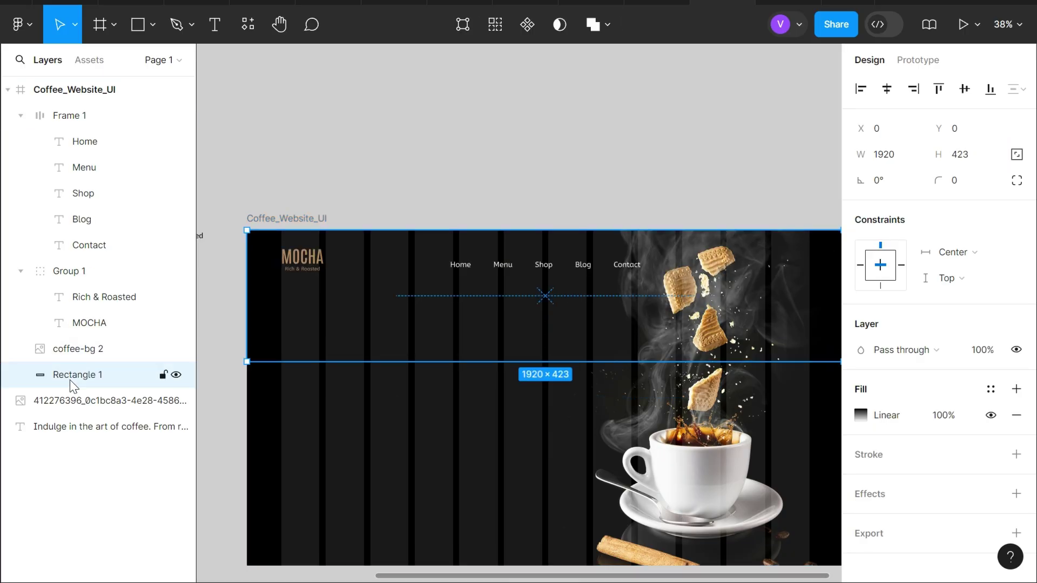
drag(70, 378, 70, 350)
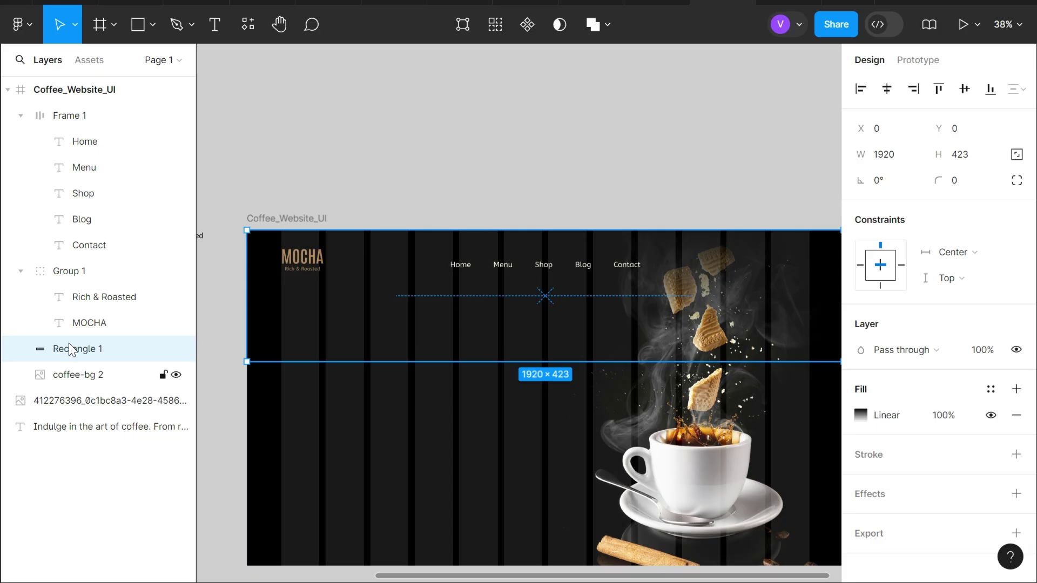
click(963, 24)
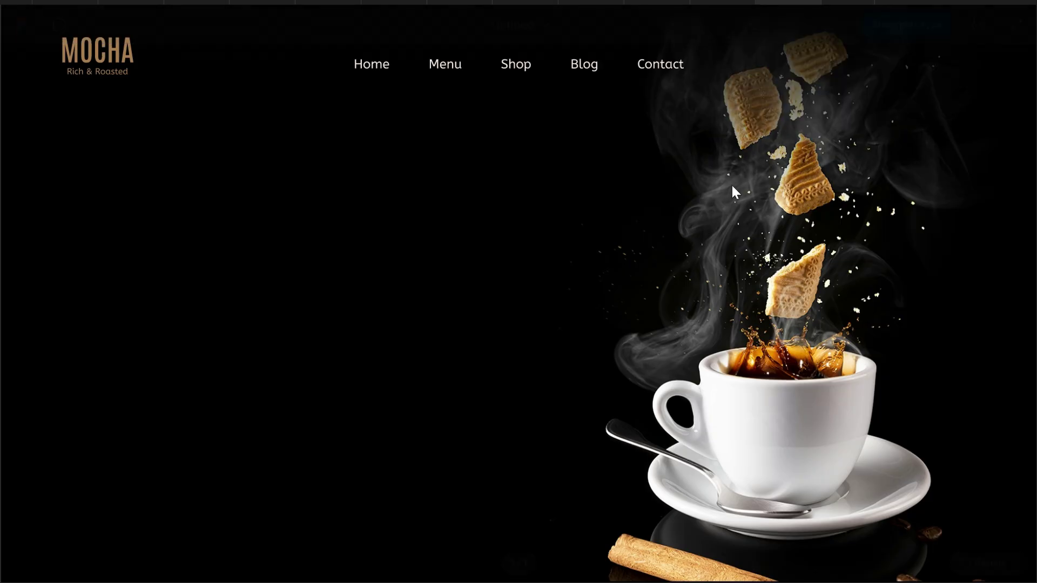
key(Escape)
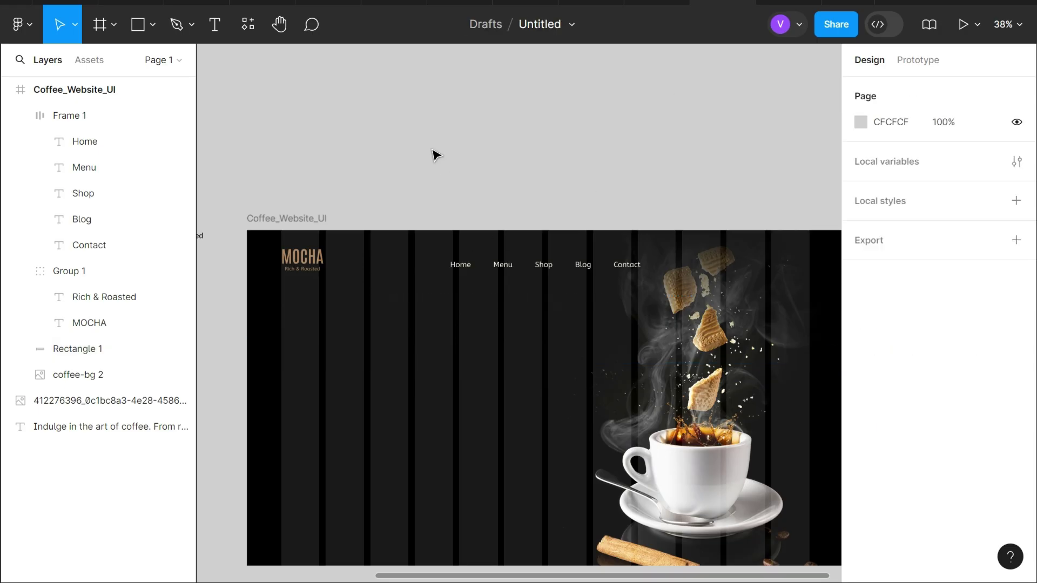
Insert a magnifying-glass icon from the Icons8 plugin by searching 'search'.
right_click(426, 144)
mouse_move(510, 284)
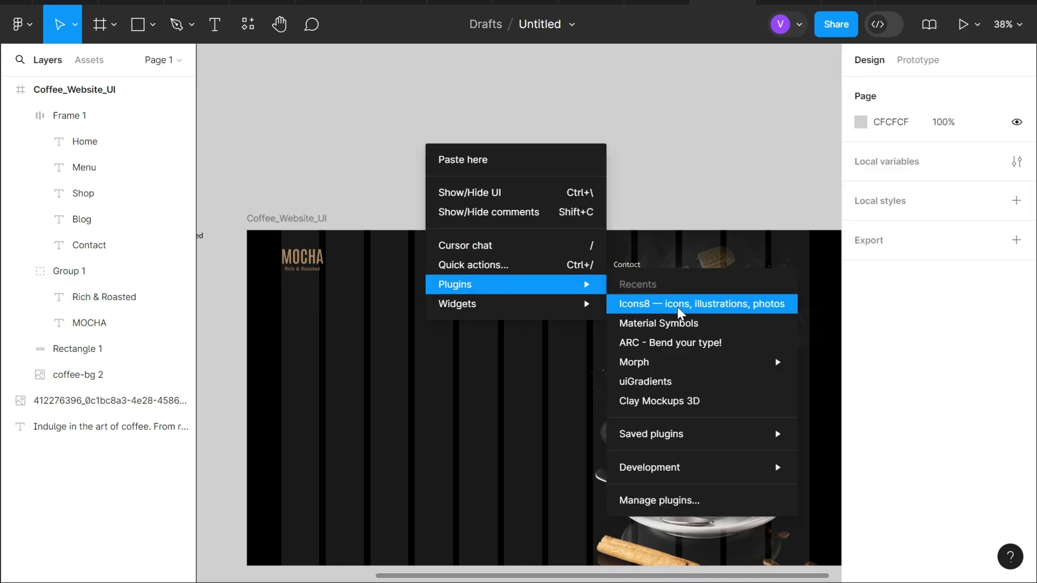
click(678, 305)
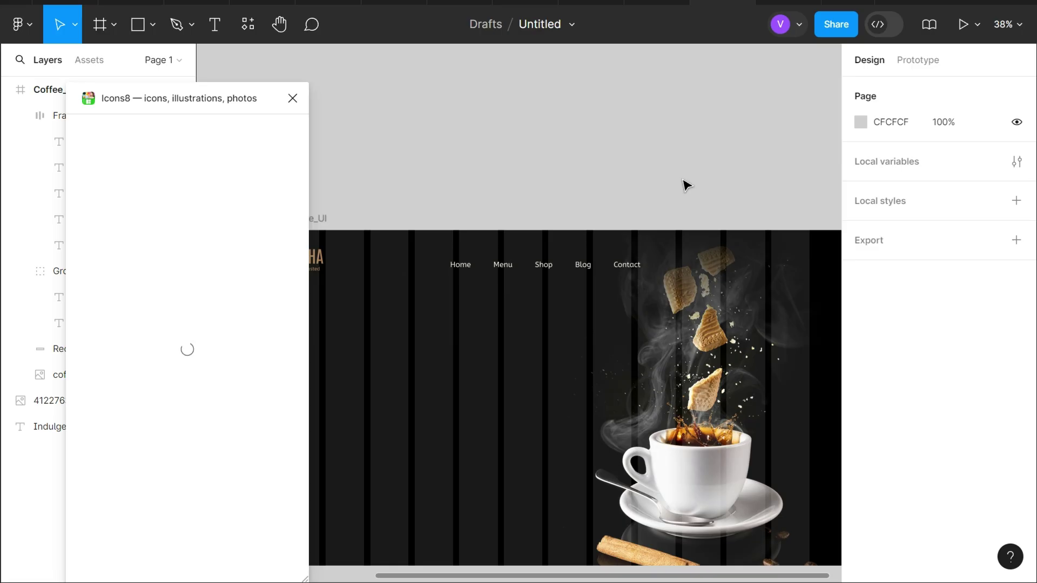
click(177, 162)
text(search)
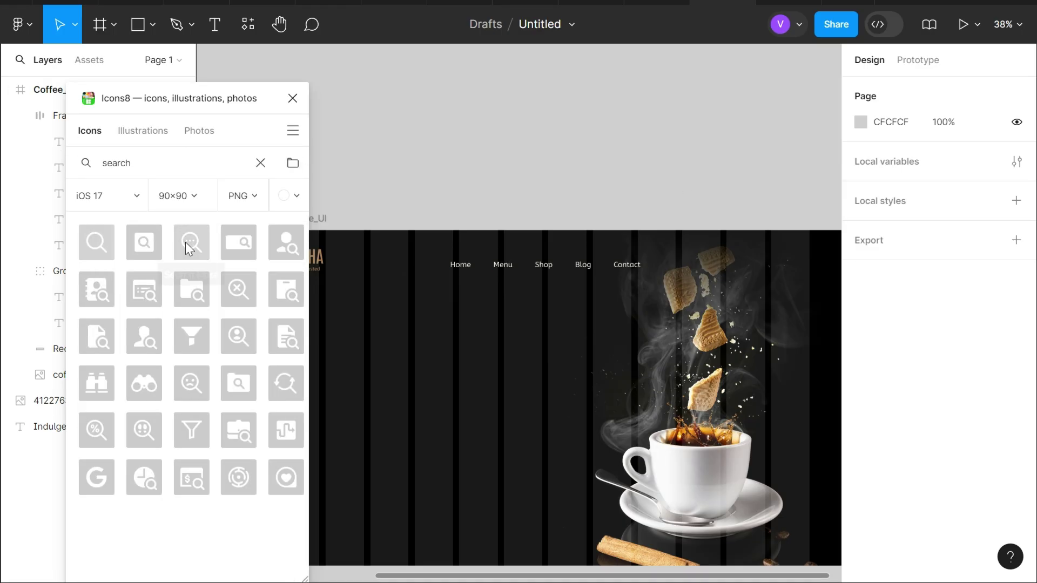
click(87, 249)
click(292, 98)
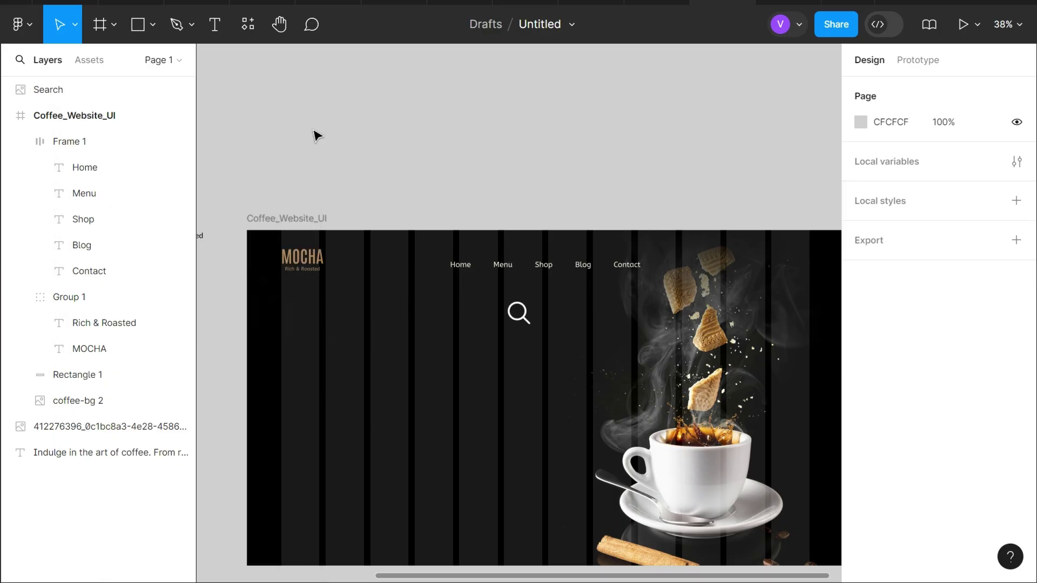
Resize the search icon to 28×28.
click(519, 313)
click(881, 162)
text(2)
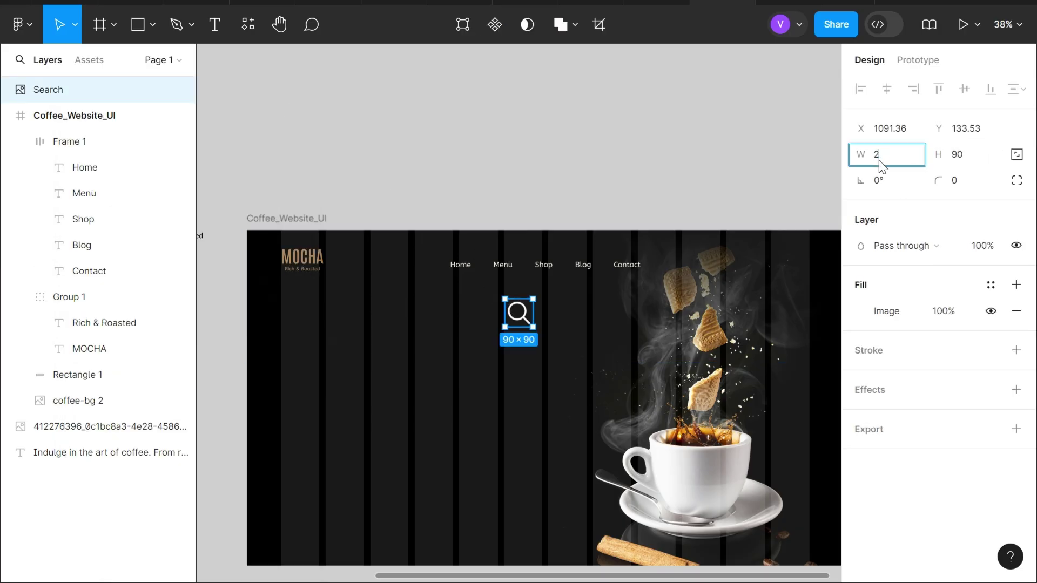
text(8)
key(Tab)
text(28)
key(Return)
ctrl+scroll(518, 283, up, 5)
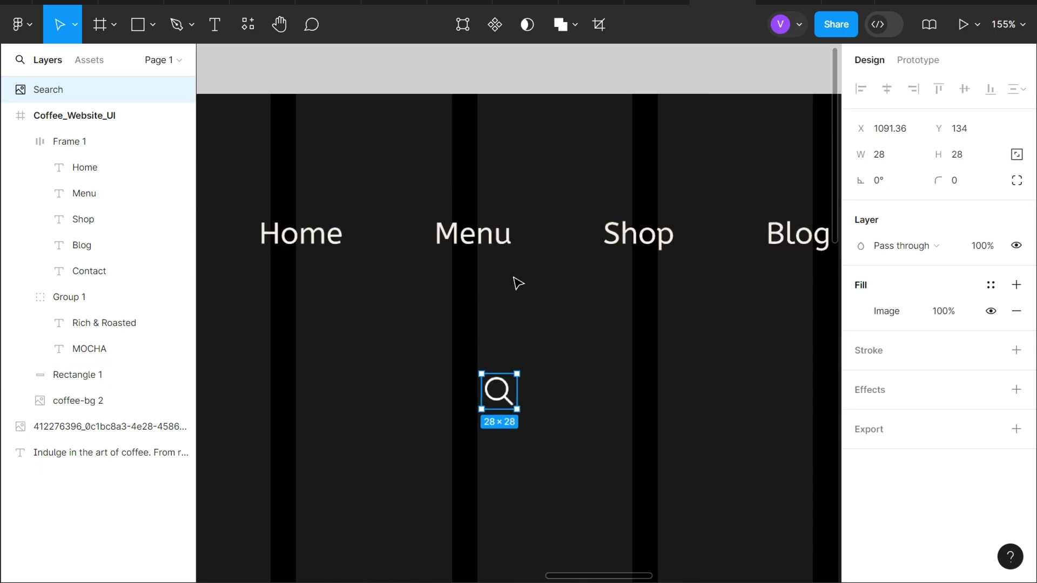
ctrl+scroll(549, 328, down, 5)
ctrl+scroll(548, 329, up, 4)
scroll(548, 329, right, 2)
key(Right)
key(Right)
key(Right)
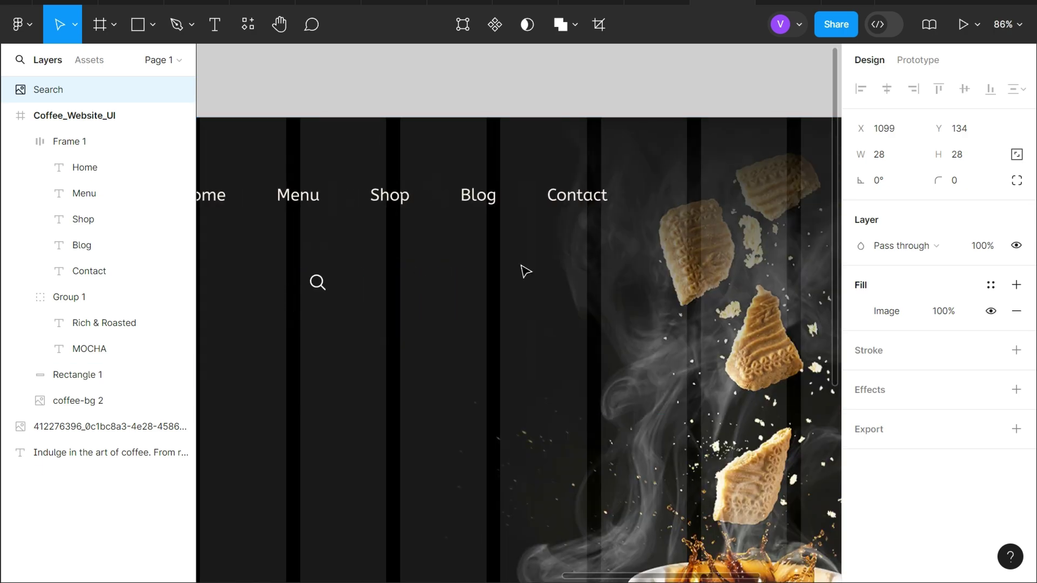
Position the search icon at the header's top right, level with the nav row.
drag(317, 282, 584, 189)
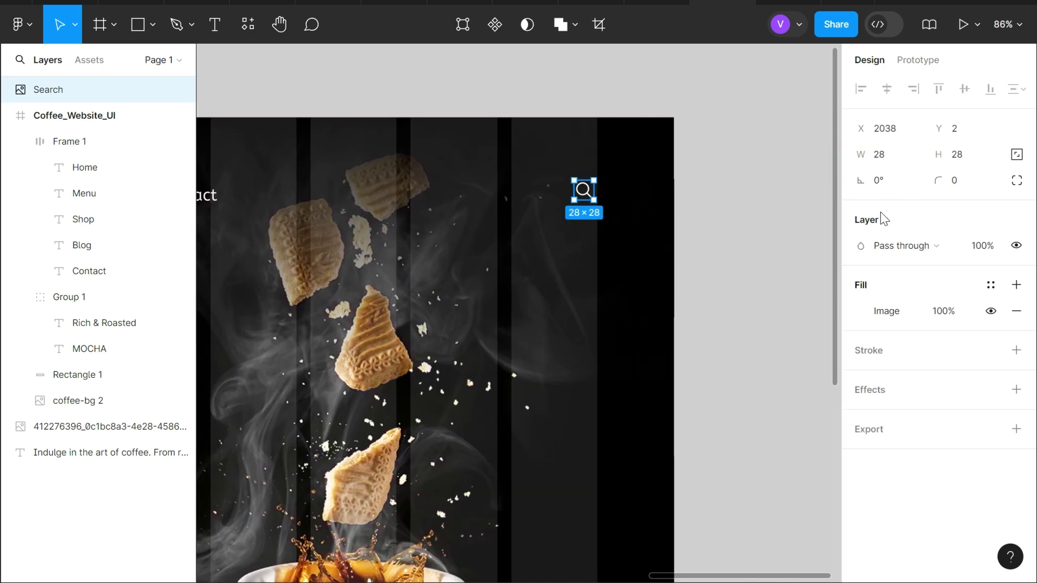
click(863, 312)
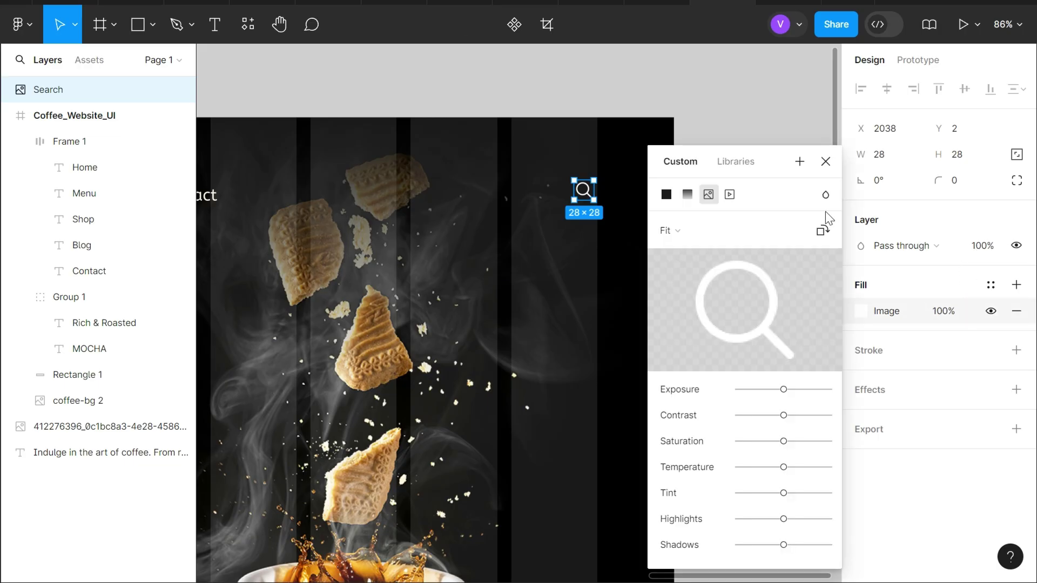
click(826, 161)
ctrl+scroll(623, 199, up, 3)
ctrl+scroll(623, 199, up, 4)
key(Right)
key(Right)
key(Right)
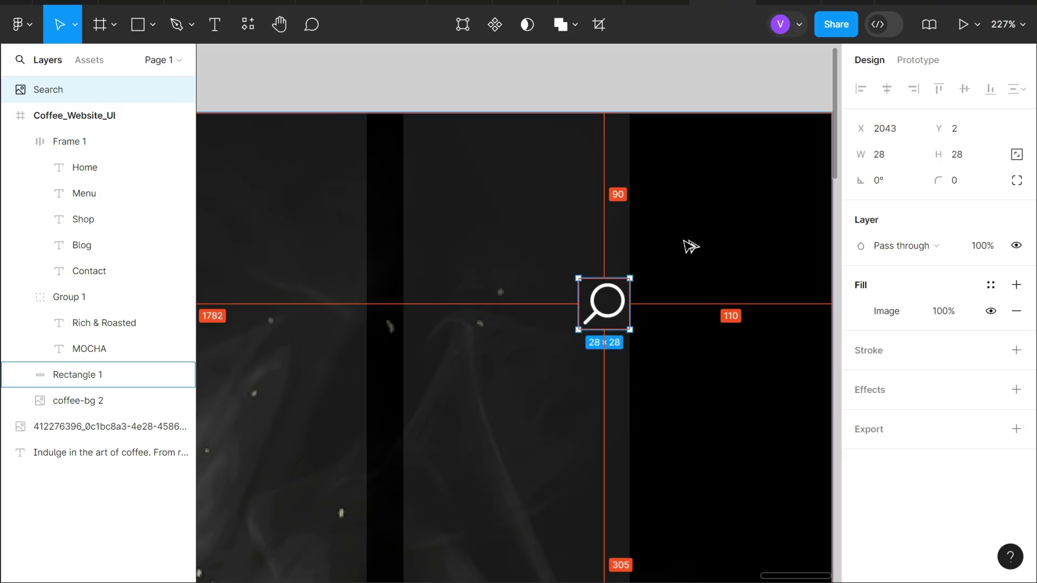
key(Down)
key(Down)
key(Down)
key(Down)
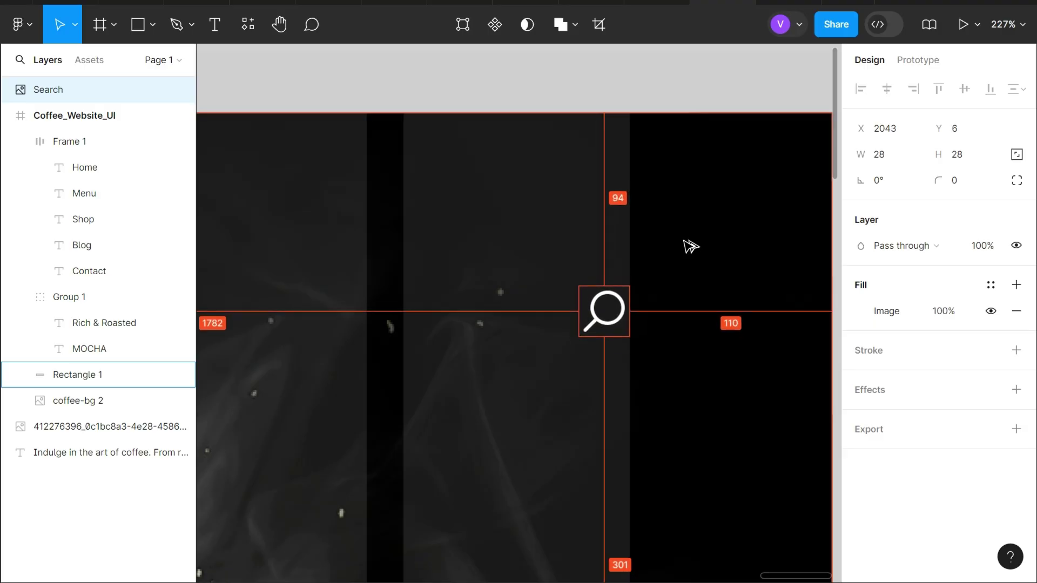
key(Down)
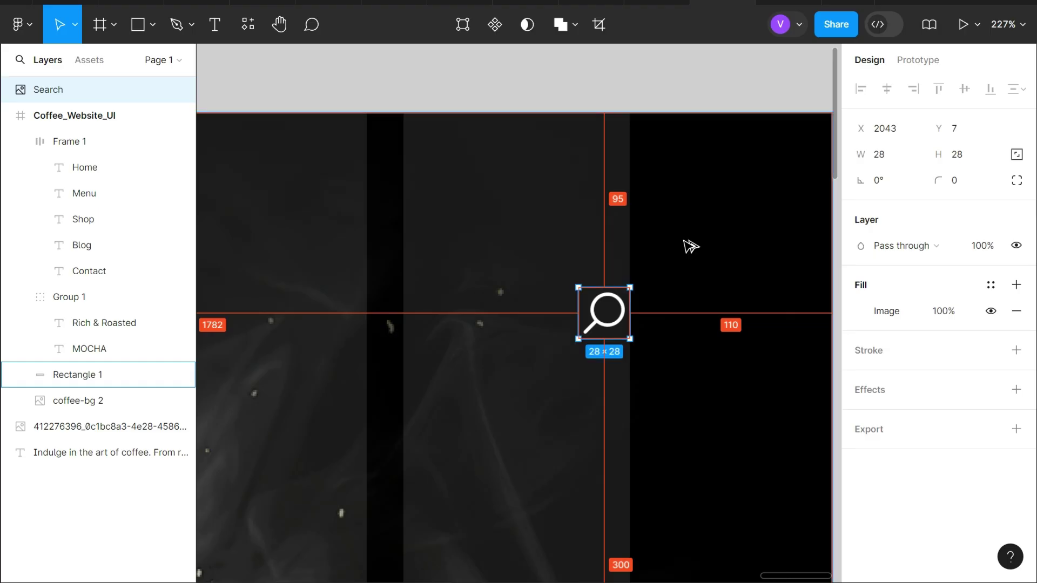
scroll(691, 246, down, 3)
scroll(687, 243, down, 2)
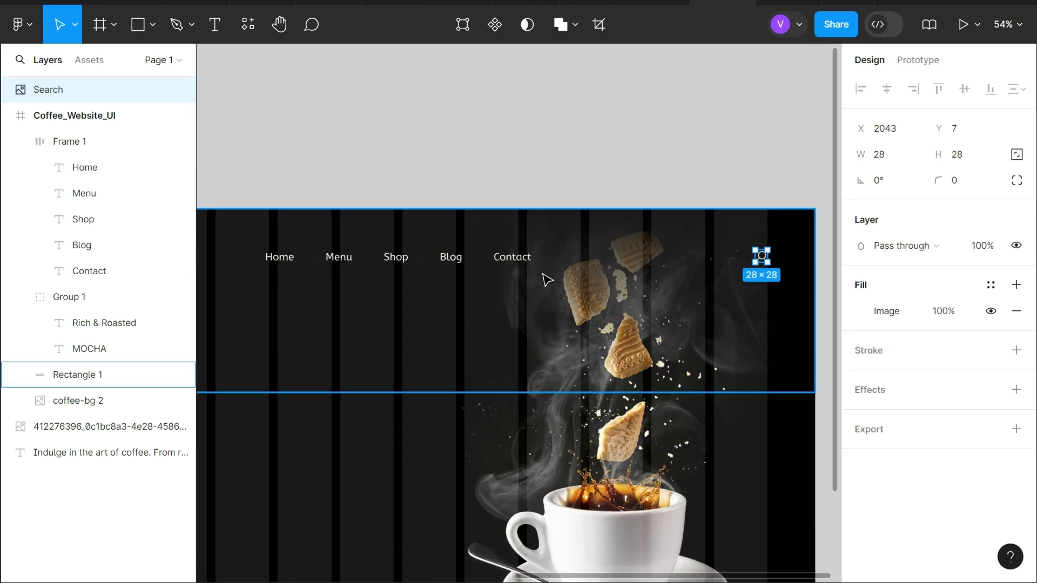
scroll(547, 279, down, 1)
Copy the Home text to the hero's left below the logo and retype it 'SAVOR THE ESSENCE OF'.
scroll(548, 279, down, 1)
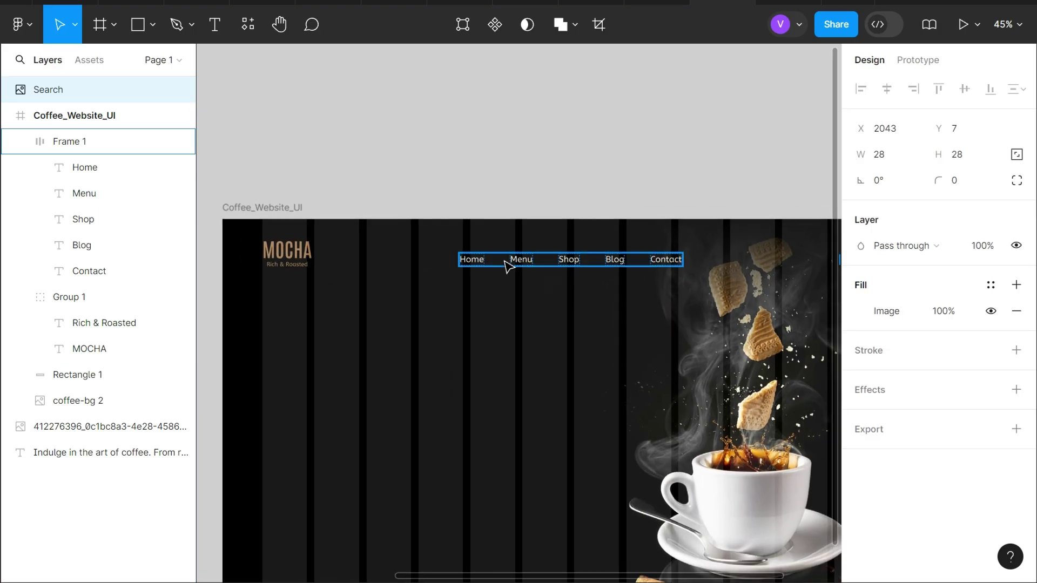
click(507, 262)
click(471, 261)
drag(471, 261, 332, 409)
double_click(326, 403)
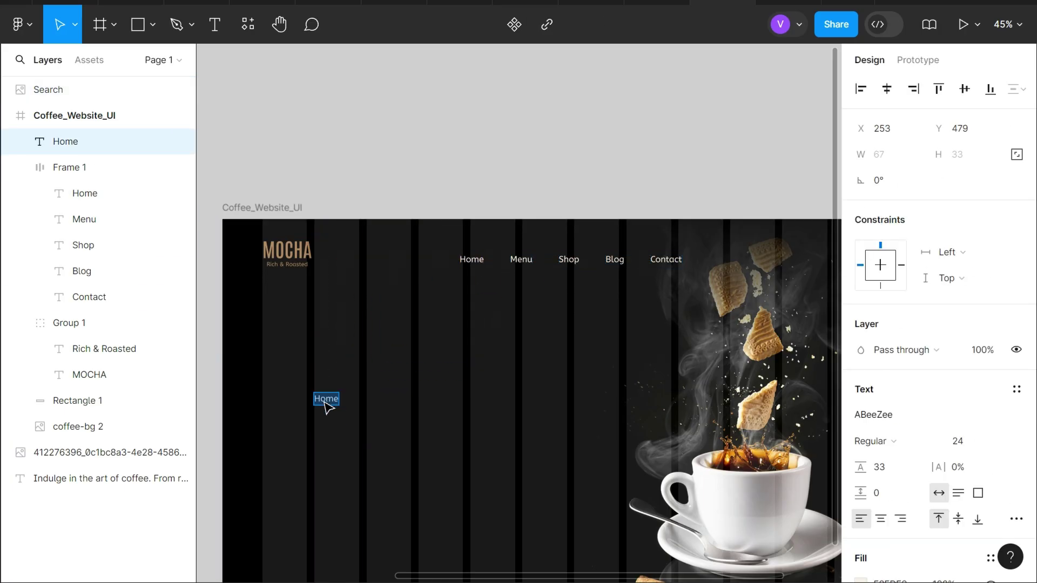
text(SAVOR THE)
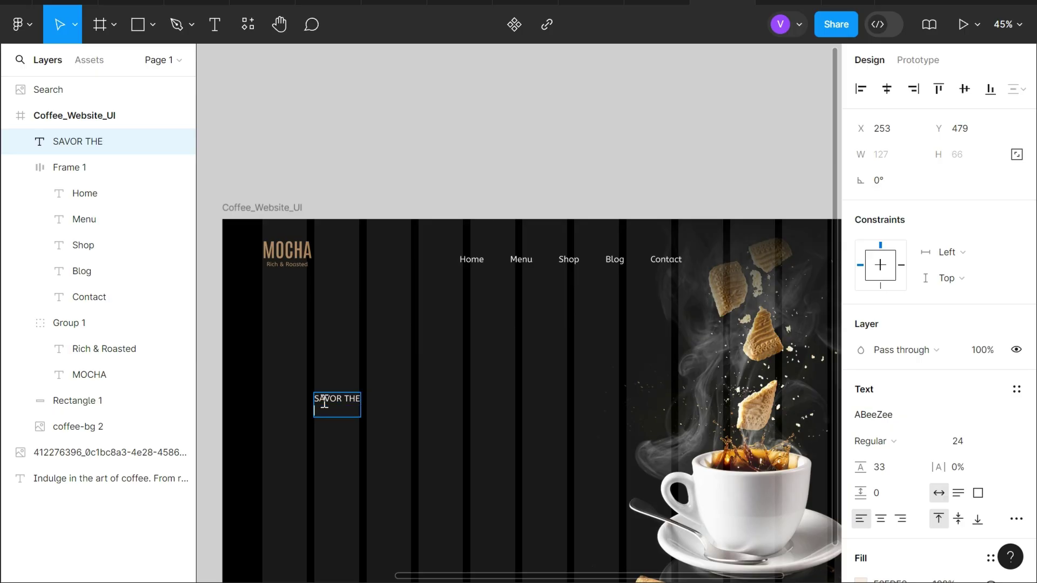
scroll(324, 402, up, 4)
scroll(368, 408, up, 1)
text(E)
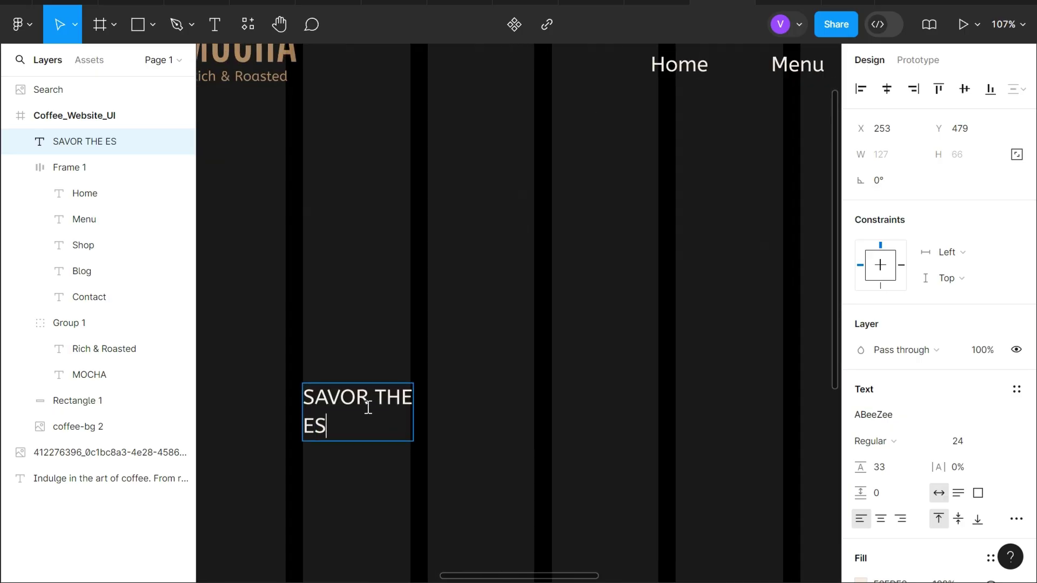
text(SEMCE)
key(BackSpace)
key(BackSpace)
key(BackSpace)
text(NCE)
text( OF)
key(Escape)
ctrl+scroll(458, 416, down, 3)
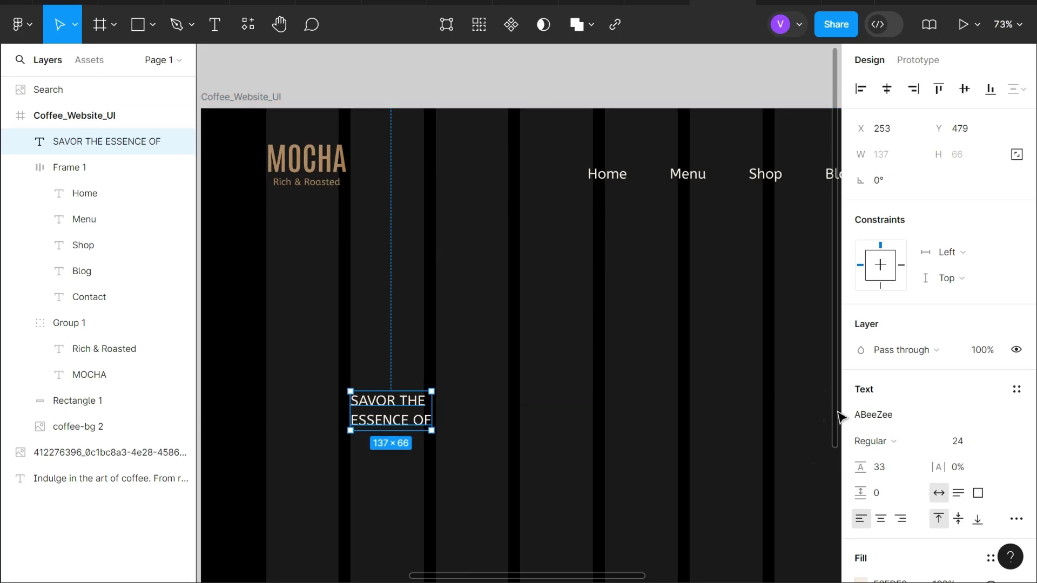
Set the SAVOR THE ESSENCE OF headline to Lato ExtraBold at size 88.
click(865, 417)
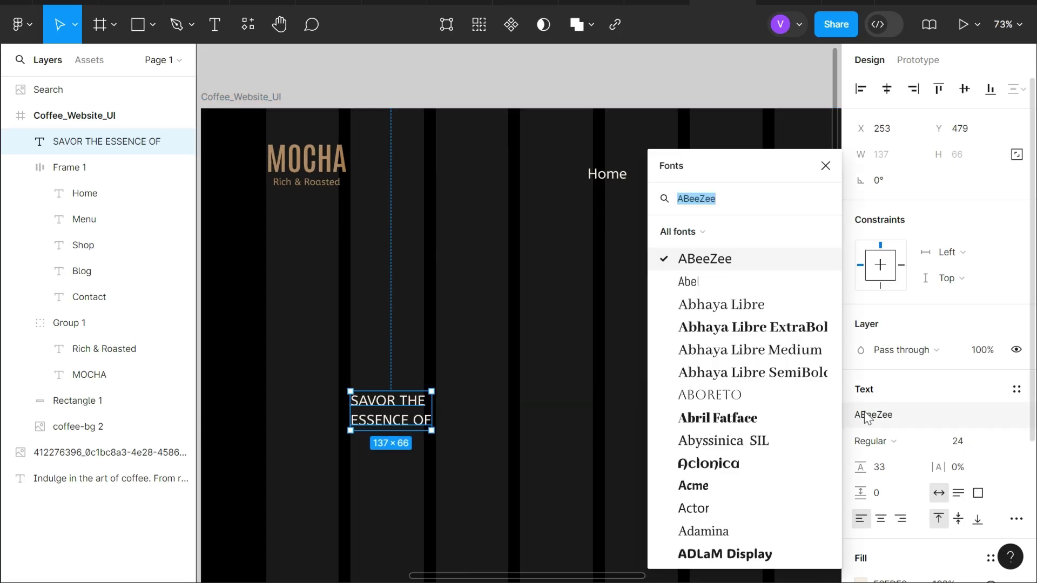
text(lato)
key(Return)
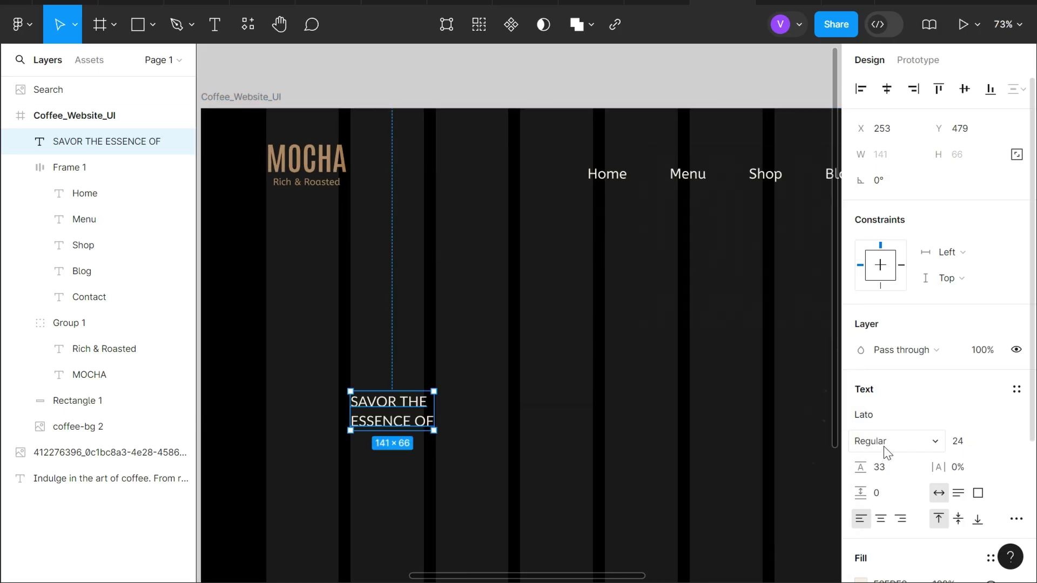
click(884, 446)
click(896, 355)
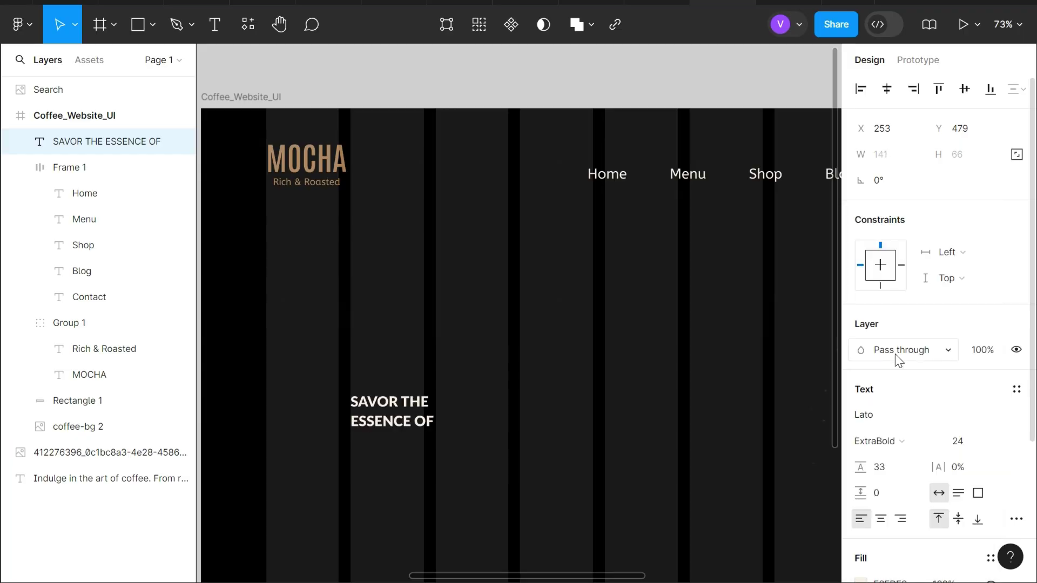
click(966, 444)
text(88)
key(Return)
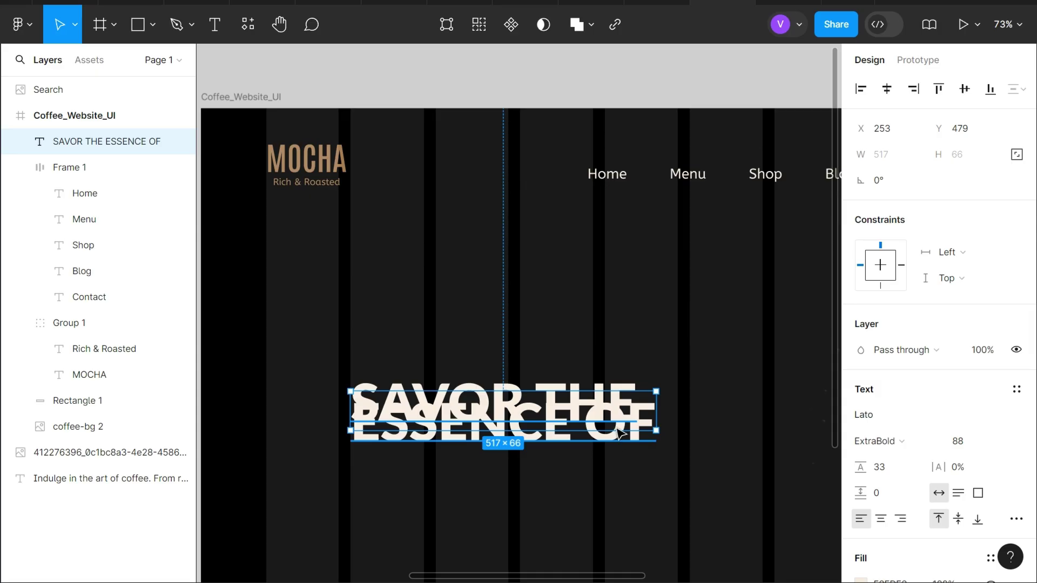
Make the headline text box taller, trying the auto-resize option along the way.
drag(608, 430, 608, 451)
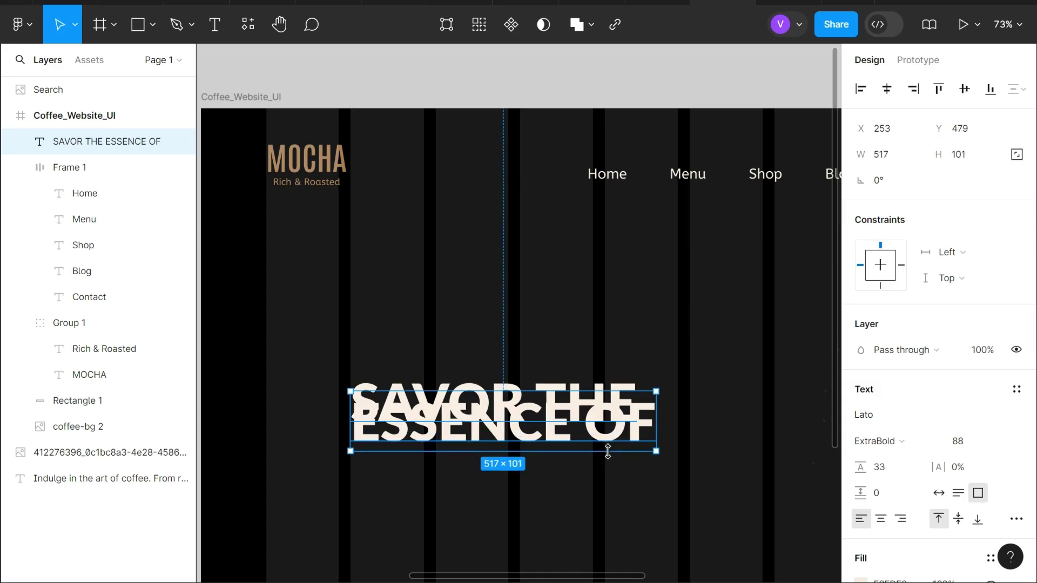
double_click(561, 432)
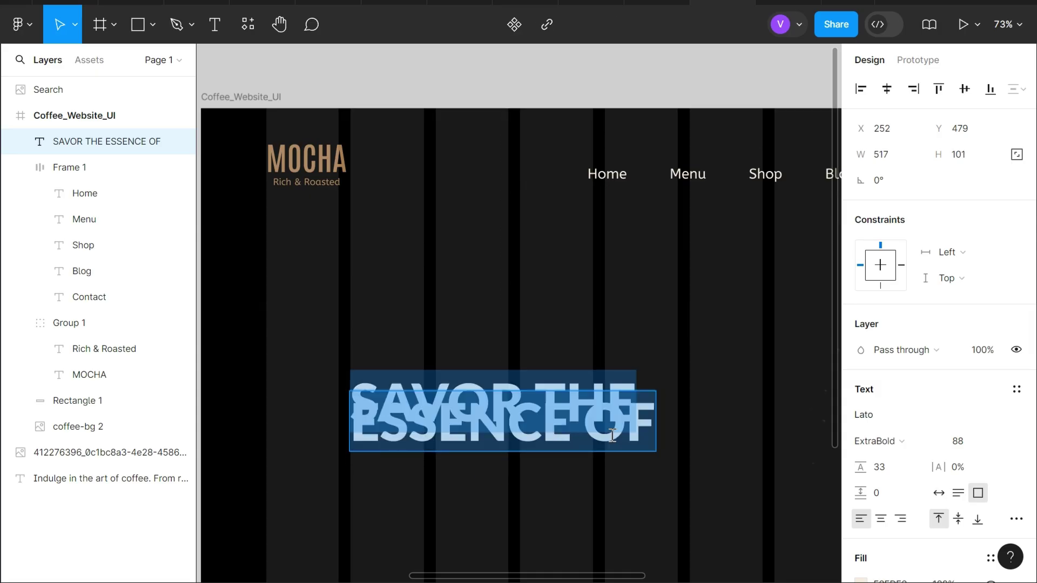
click(939, 493)
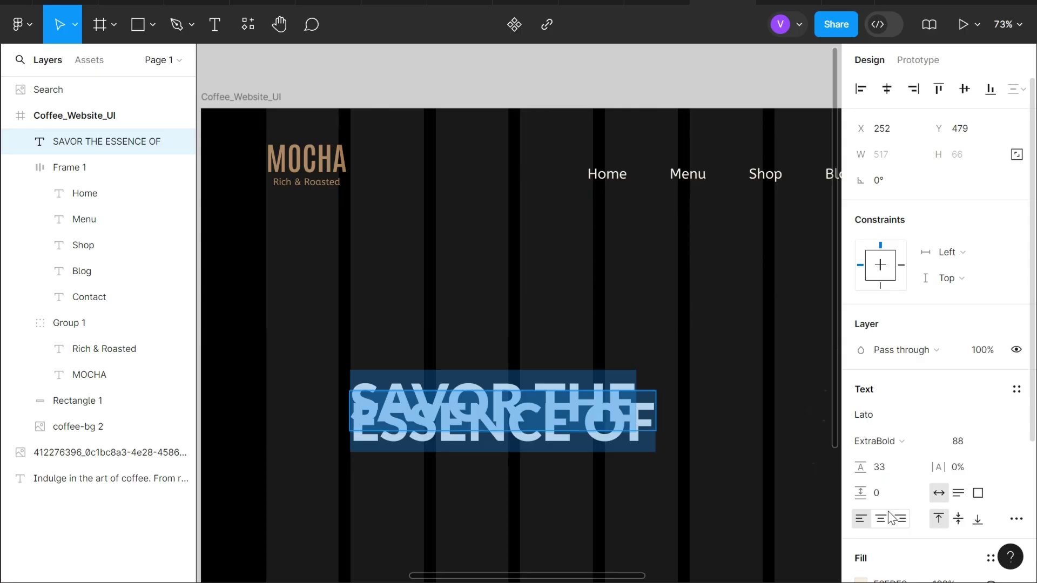
key(ctrl+z)
key(Escape)
key(ctrl+shift+z)
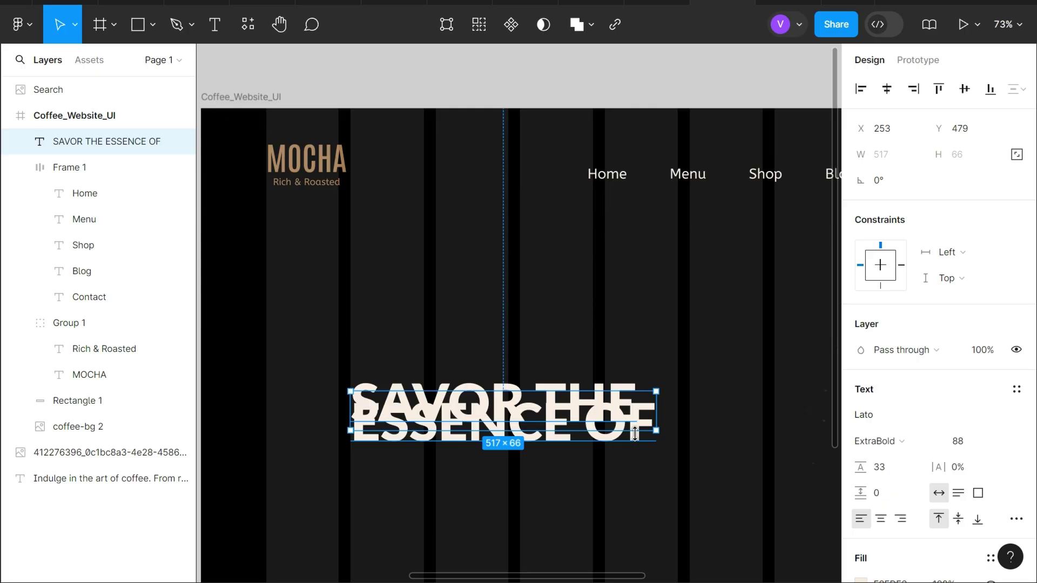
drag(635, 431, 630, 473)
Set the headline line height to Auto and extend its box to 204 tall.
click(892, 468)
text(54)
key(Return)
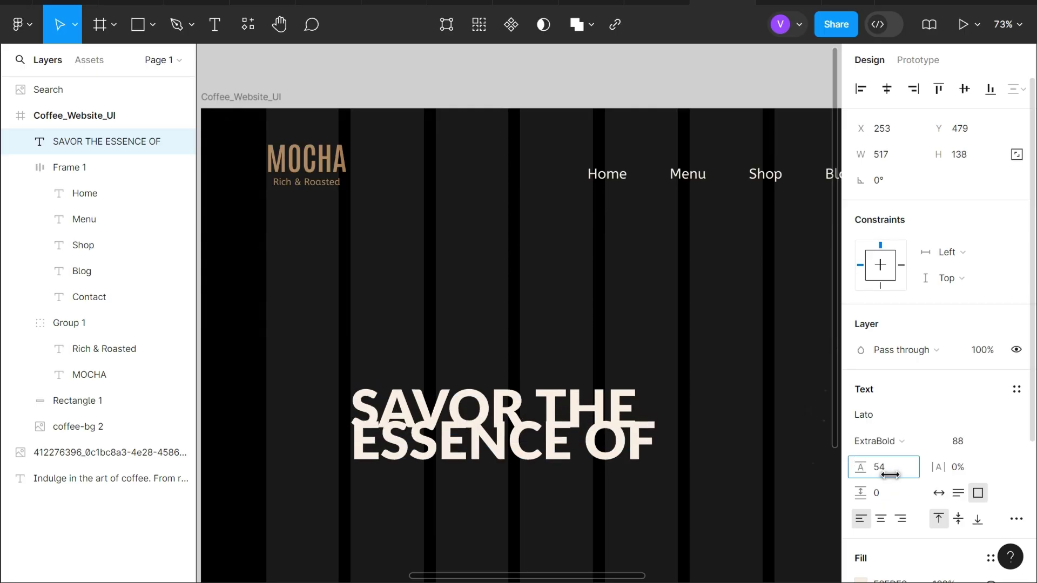
text(auto)
key(Return)
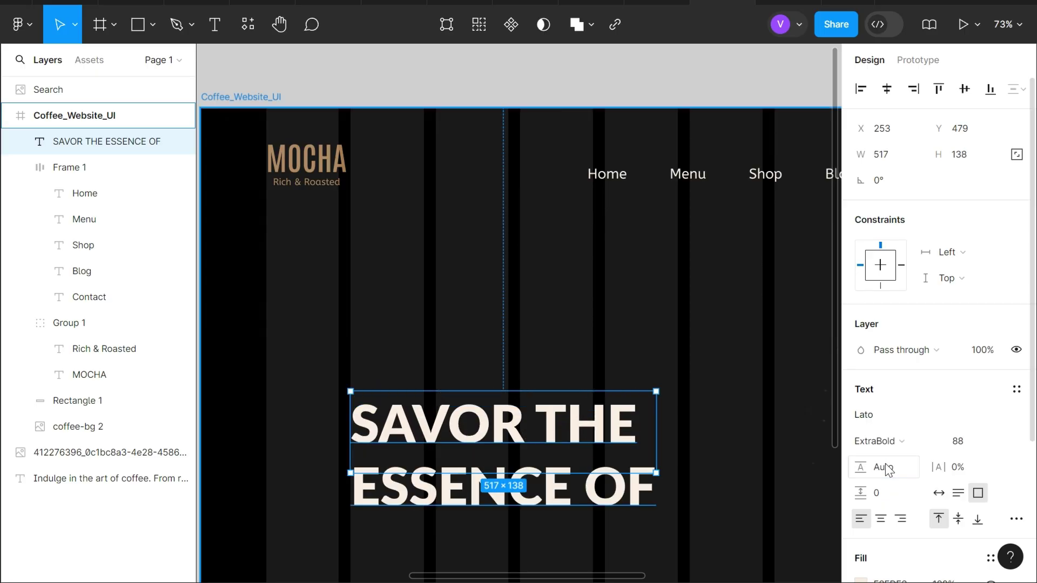
drag(595, 474, 636, 510)
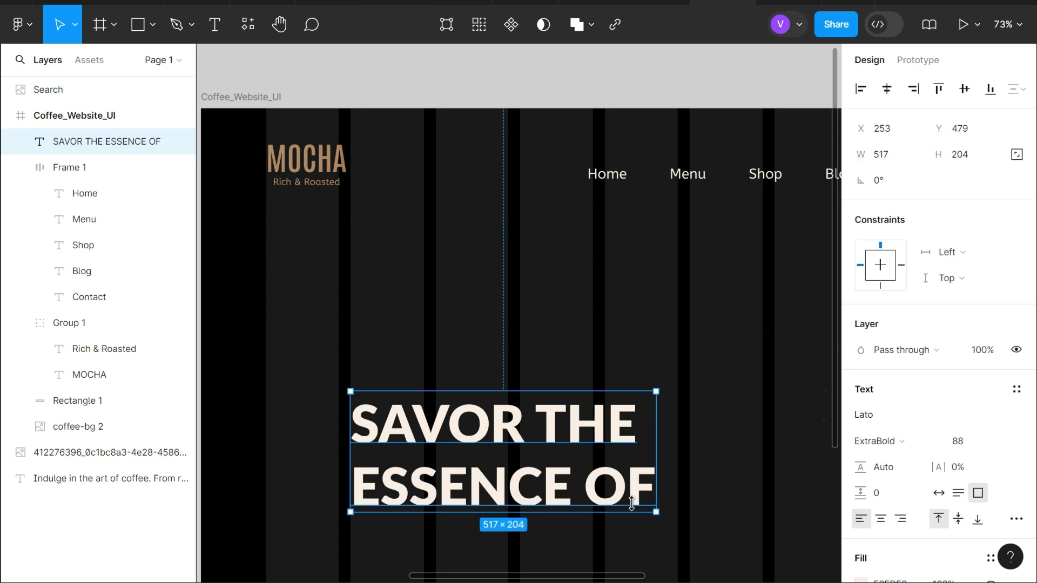
Reselect the headline and move it left within the Coffee_Website_UI frame.
key(Escape)
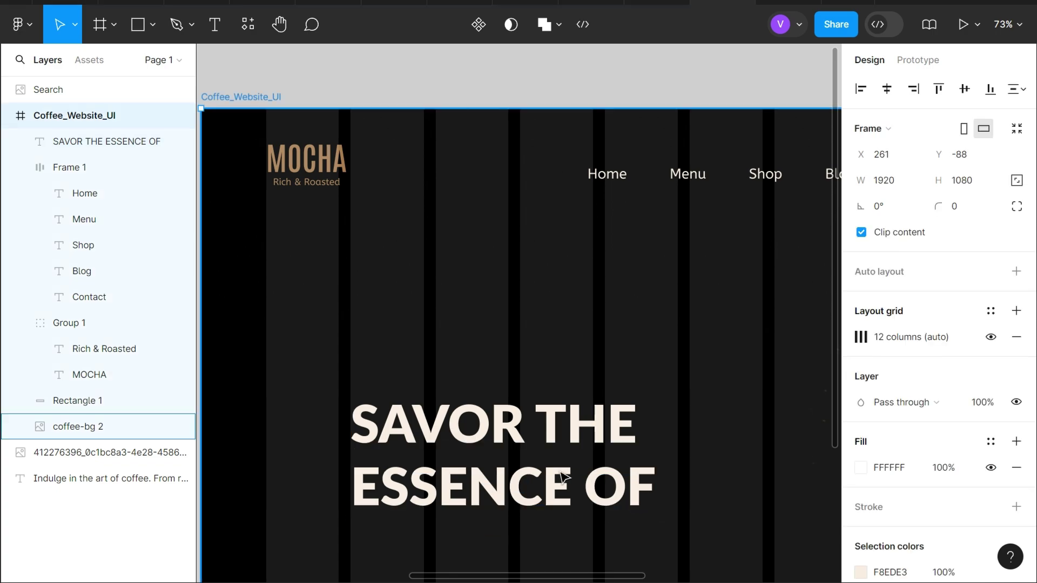
click(557, 481)
scroll(482, 404, down, 3)
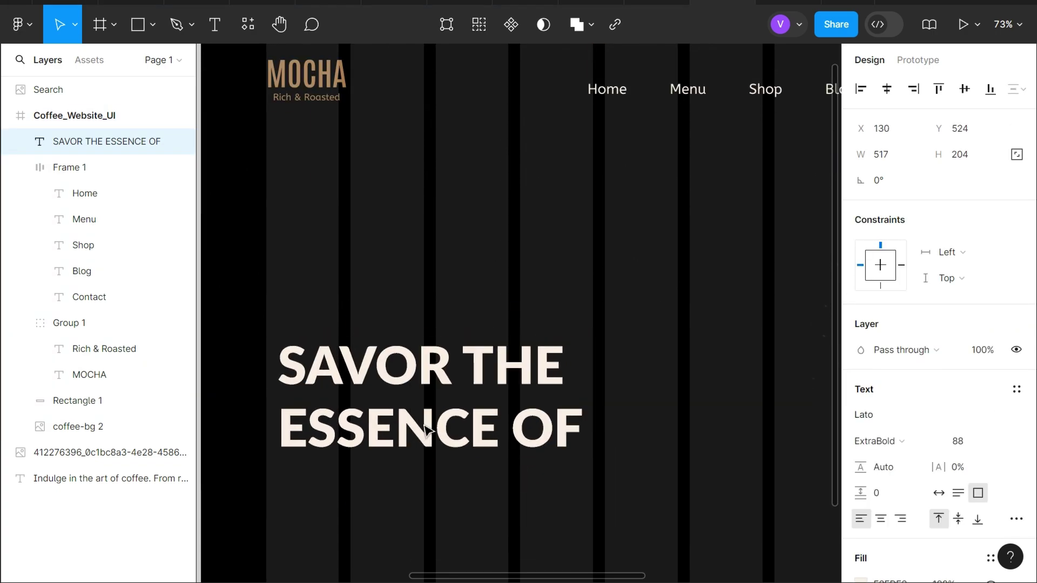
drag(501, 404, 419, 429)
Make the SAVOR THE first line of the headline size 45.
double_click(476, 433)
triple_click(479, 434)
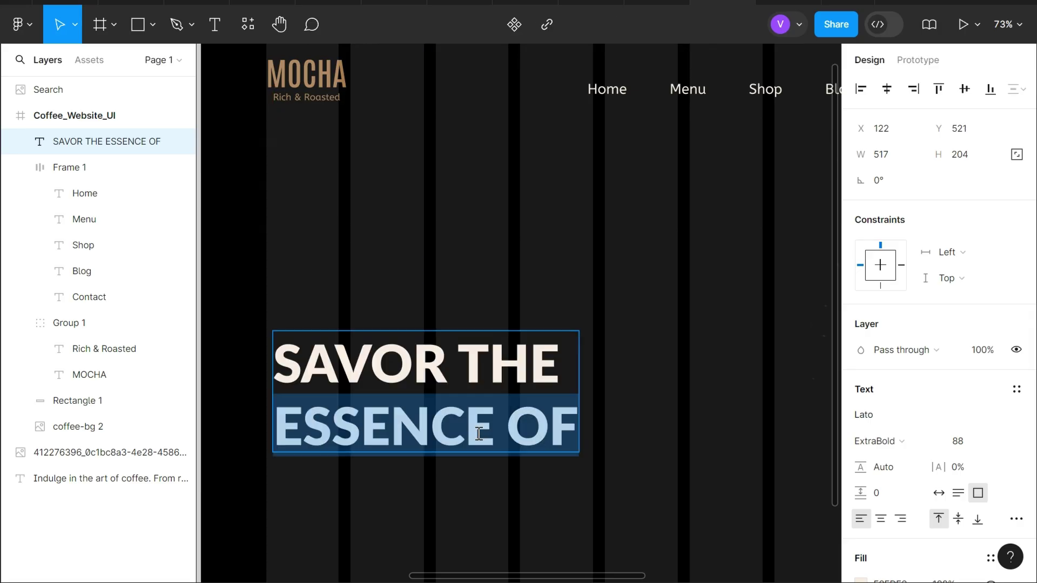
key(Left)
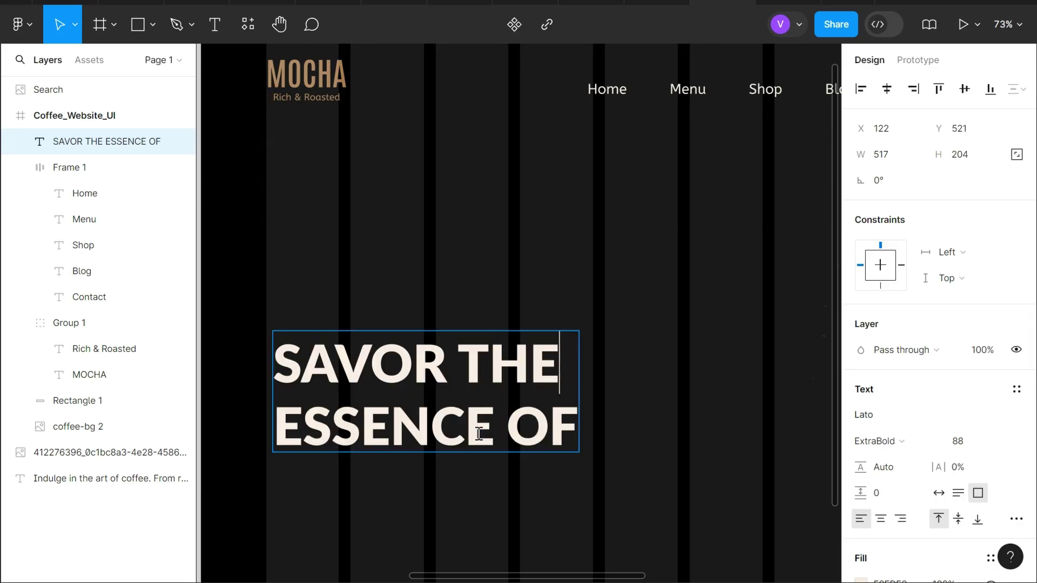
key(shift+Home)
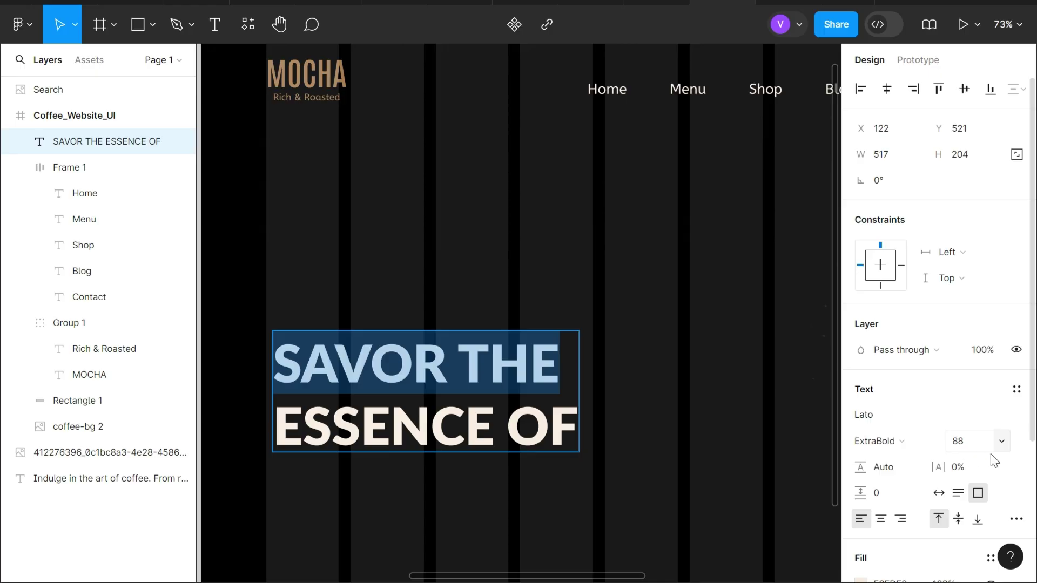
key(BackSpace)
key(BackSpace)
text(45)
key(Return)
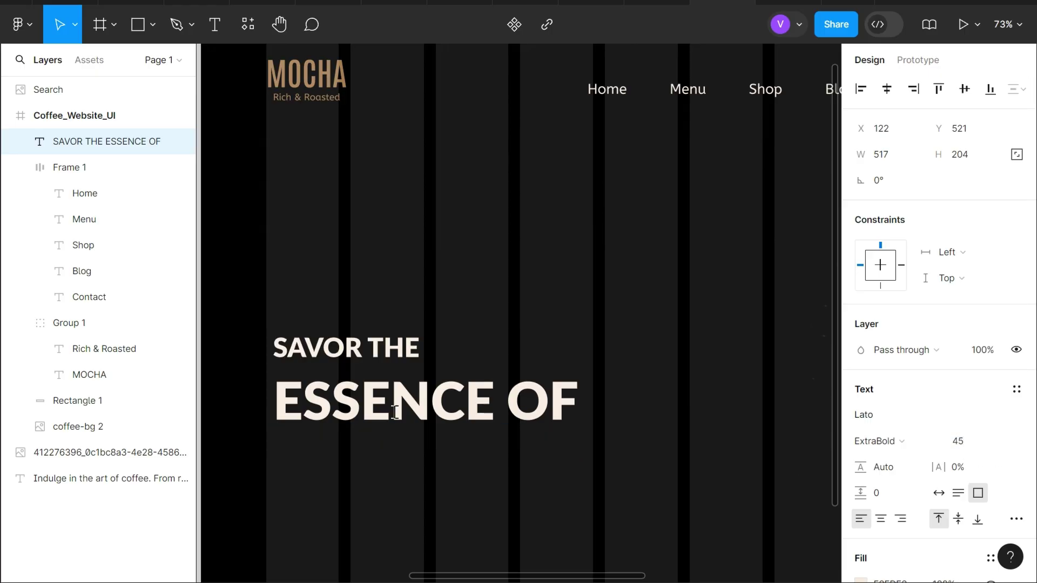
key(Escape)
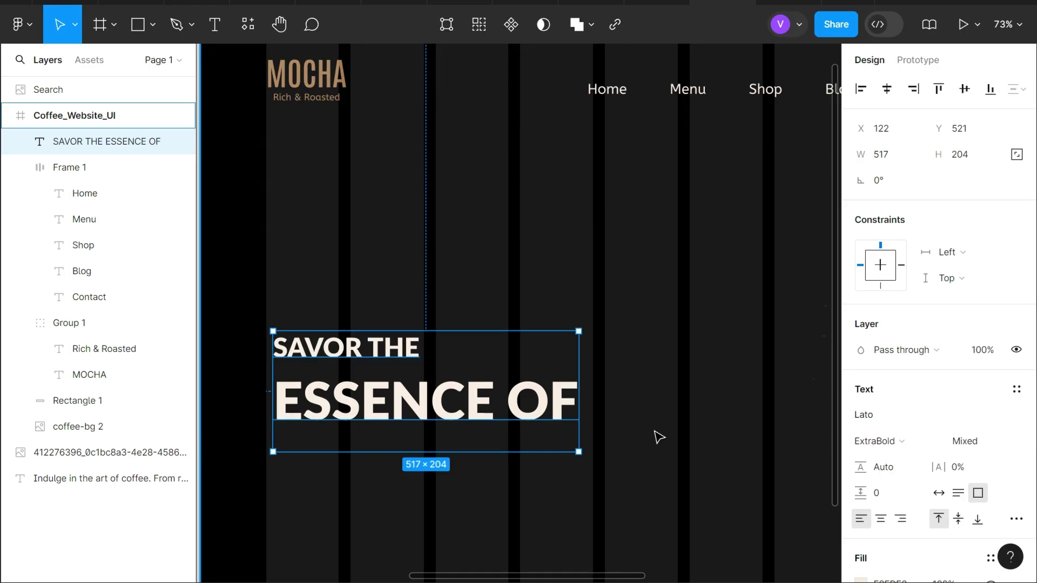
Nudge the headline left and up to the 110 margin, checking edge distances.
scroll(889, 527, down, 3)
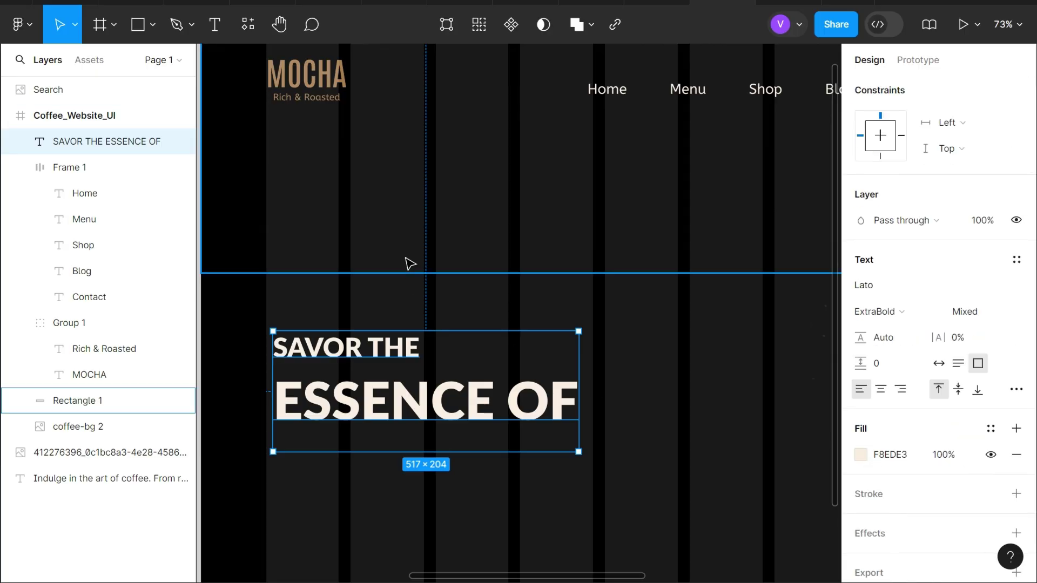
key(alt)
key(Left)
key(Left)
key(Left)
key(Left)
key(Left)
key(Left)
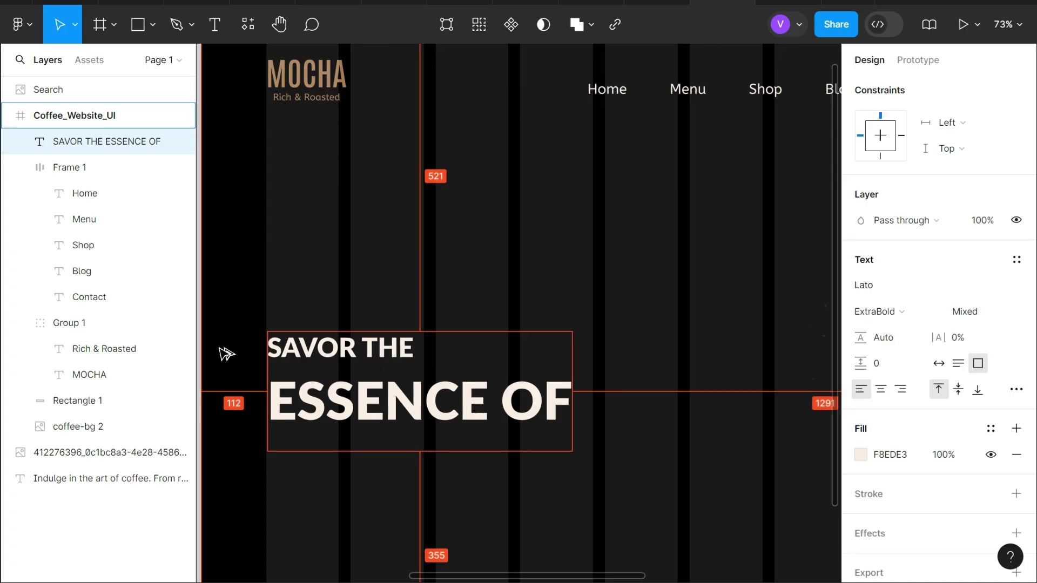
key(Left)
key(alt)
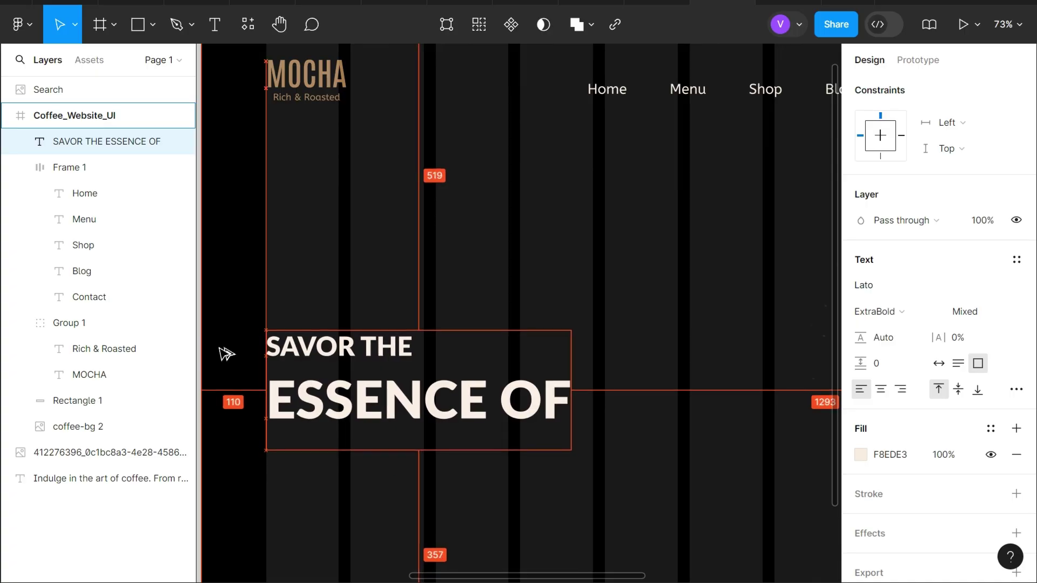
key(Up)
key(Up)
key(Up)
key(Up)
key(Up)
key(Up)
key(Up)
key(Up)
key(Up)
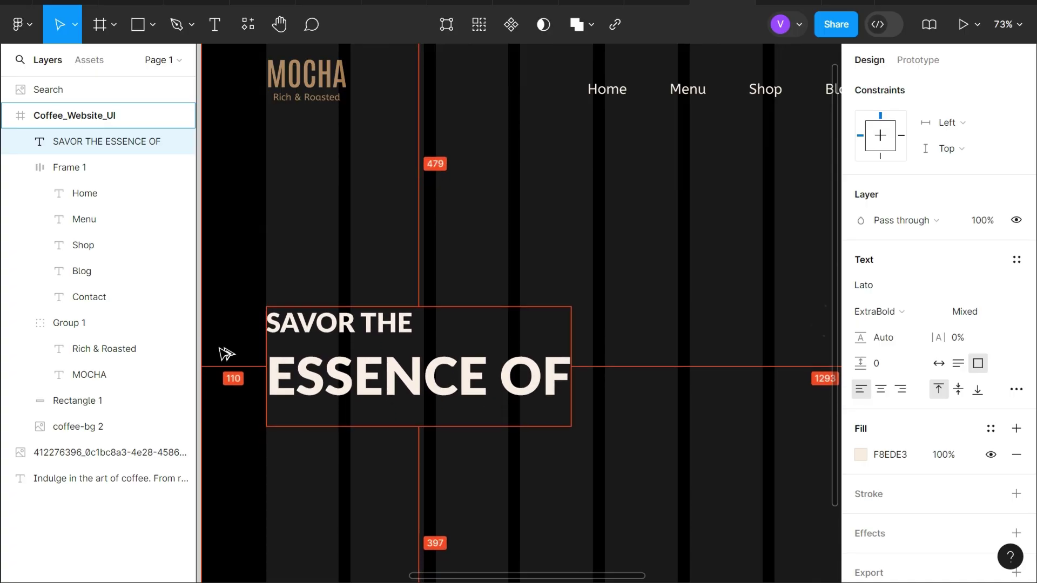
key(Up)
key(Up)
key(Up)
key(Up)
key(Up)
key(Up)
key(Up)
key(Up)
key(Up)
key(Up)
key(Up)
key(Up)
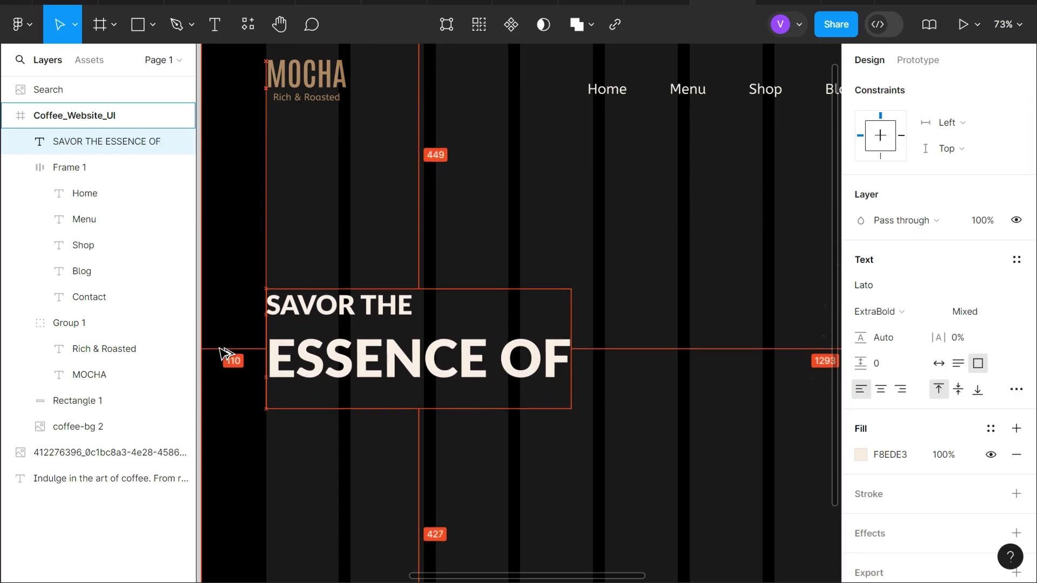
key(Up)
key(Up)
key(Up)
key(Up)
key(Up)
key(Up)
key(Up)
key(Up)
key(Up)
key(Up)
key(Up)
key(Up)
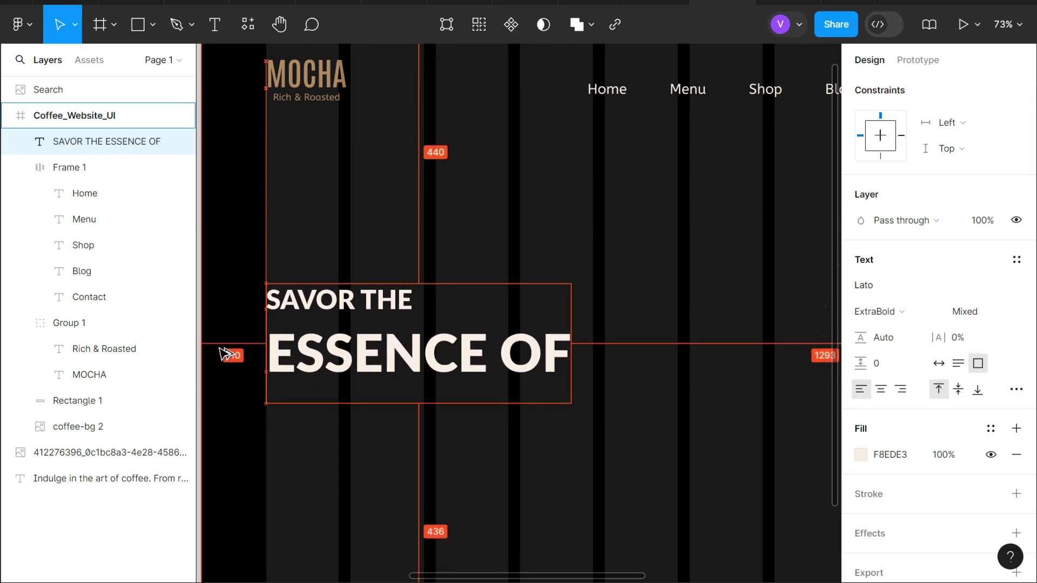
scroll(447, 386, down, 5)
scroll(454, 388, up, 2)
Duplicate the headline below it, retype it as Espresso, and make it auto-width.
scroll(454, 387, up, 2)
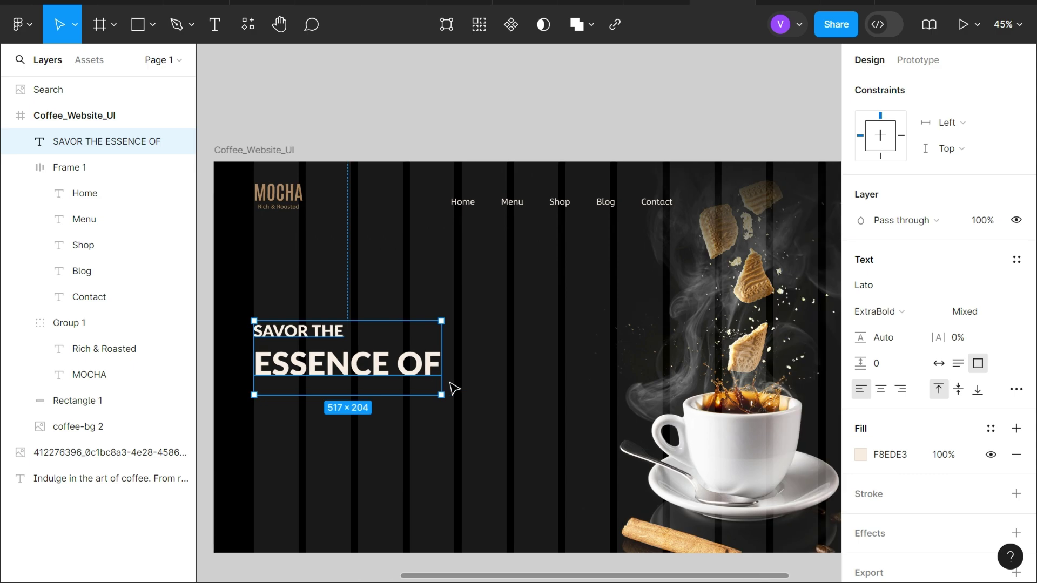
drag(362, 373, 436, 443)
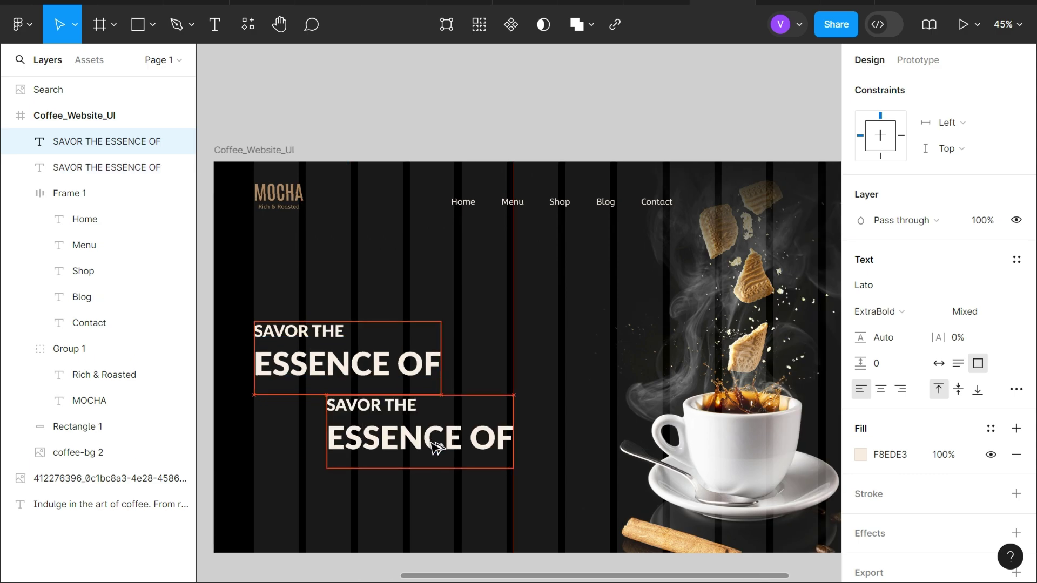
double_click(436, 443)
text(Espresso)
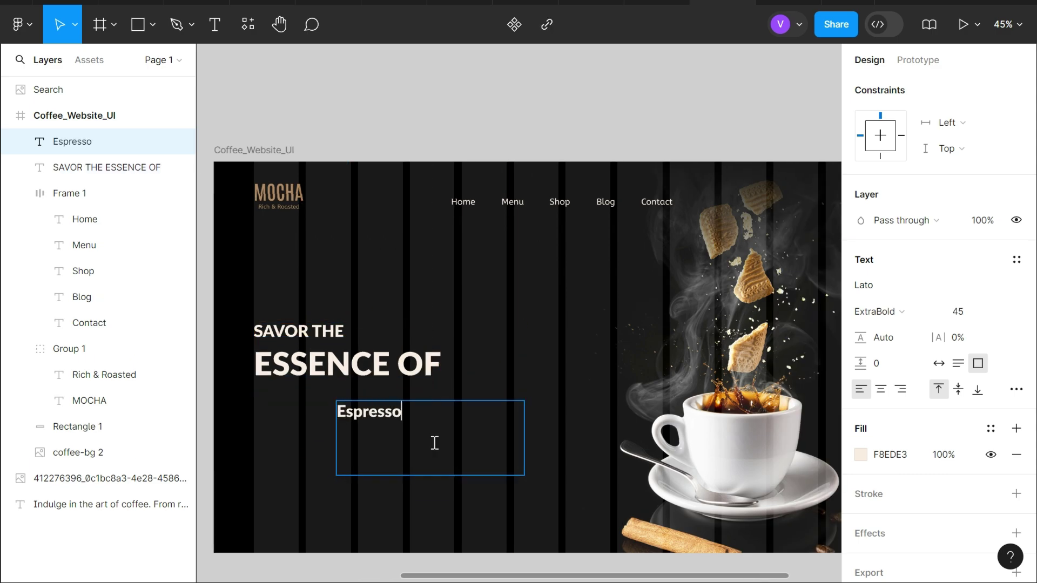
scroll(435, 443, up, 2)
key(Escape)
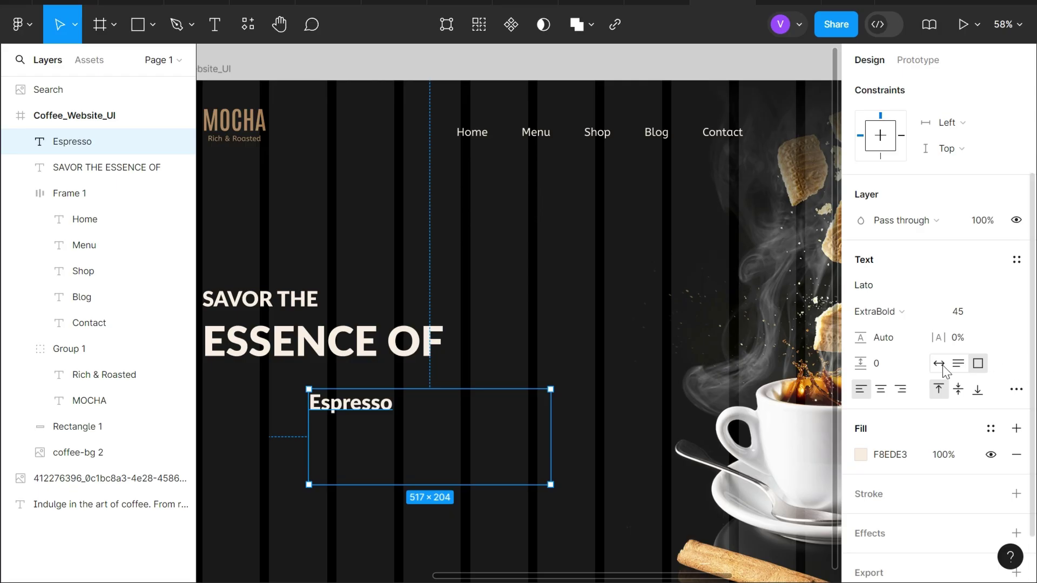
click(943, 368)
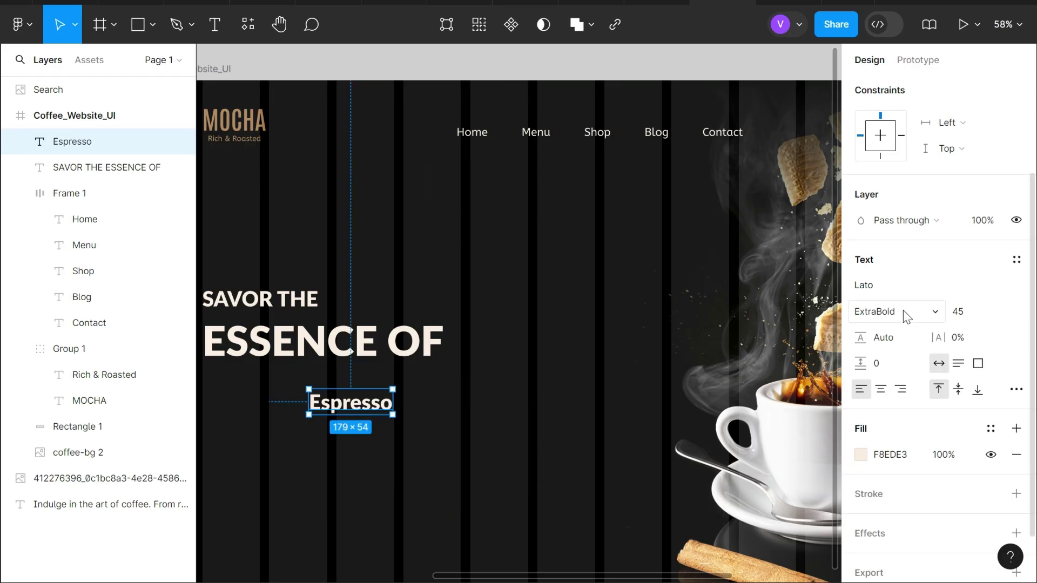
Set the Espresso text to the Stalemate script font at size 289.
click(876, 281)
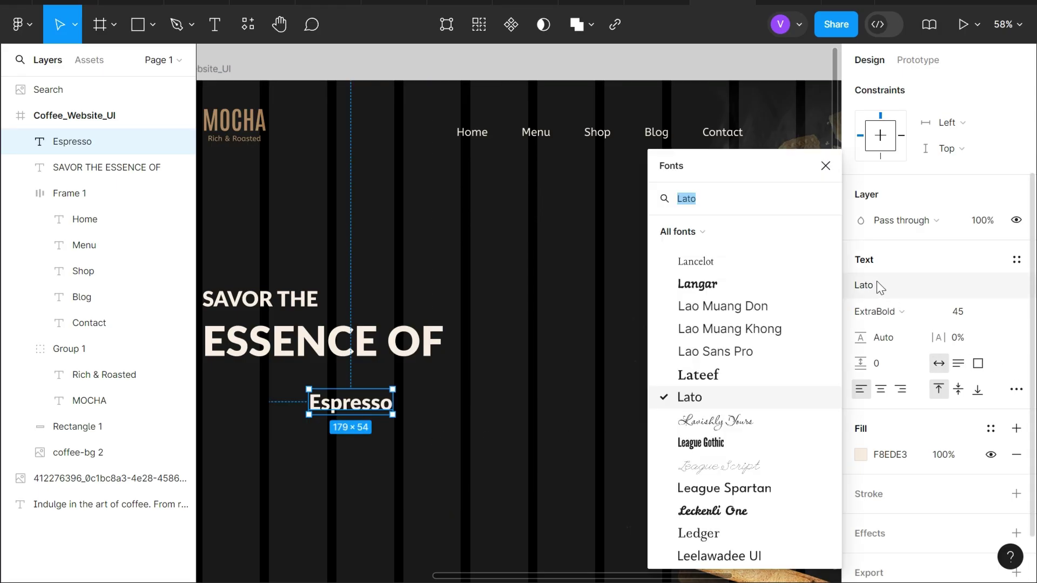
text(stale)
key(Return)
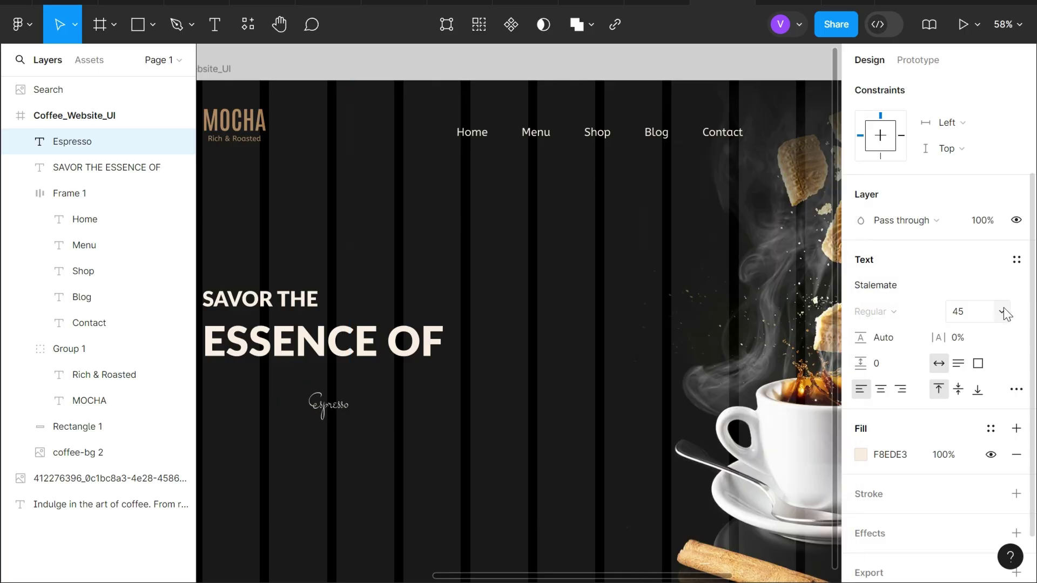
click(975, 316)
text(2)
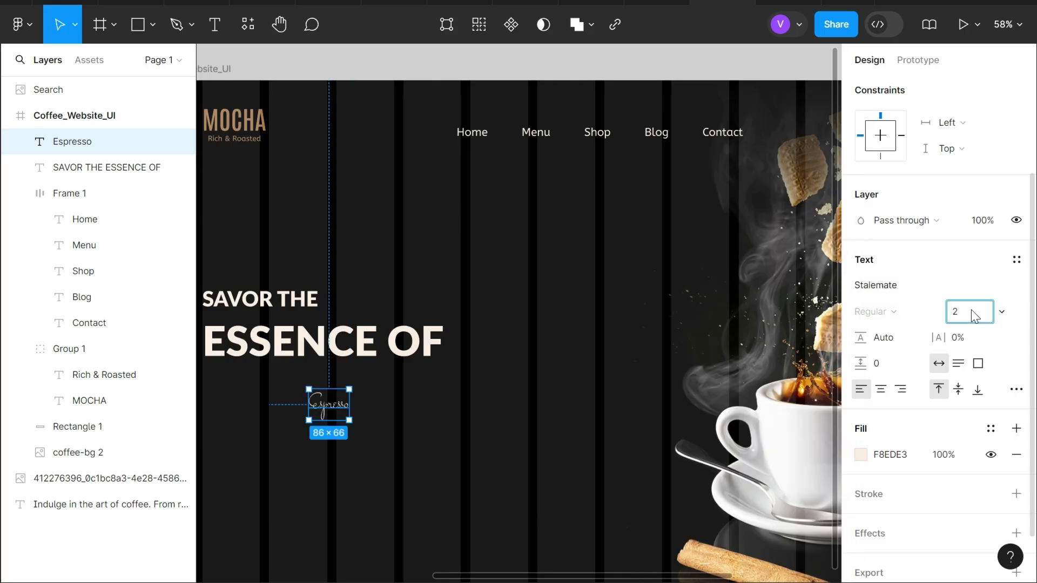
text(89)
key(Return)
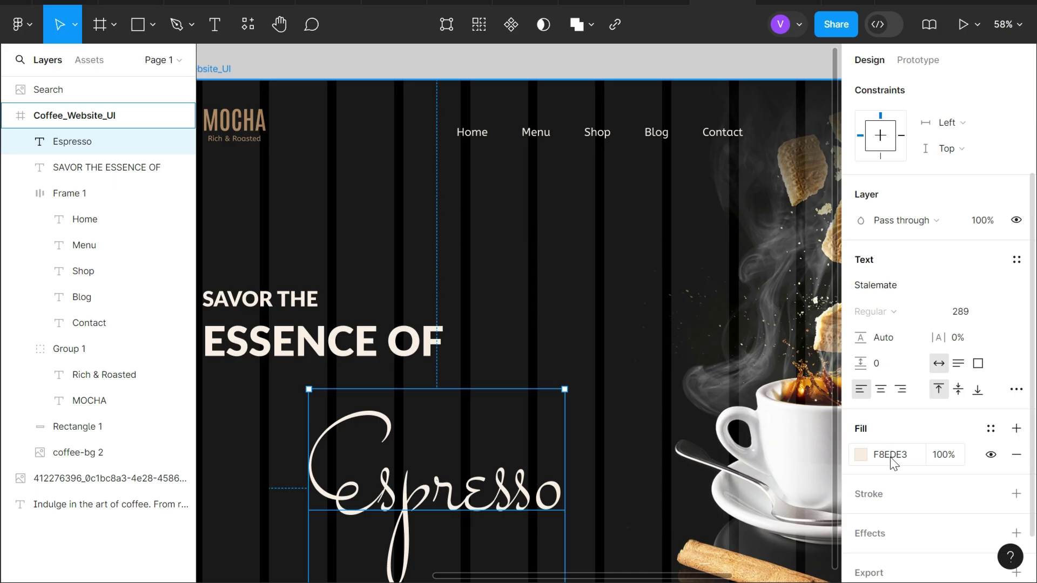
Fill Espresso with A67C52, matching the MOCHA logo's brown.
click(890, 457)
text(a67c52)
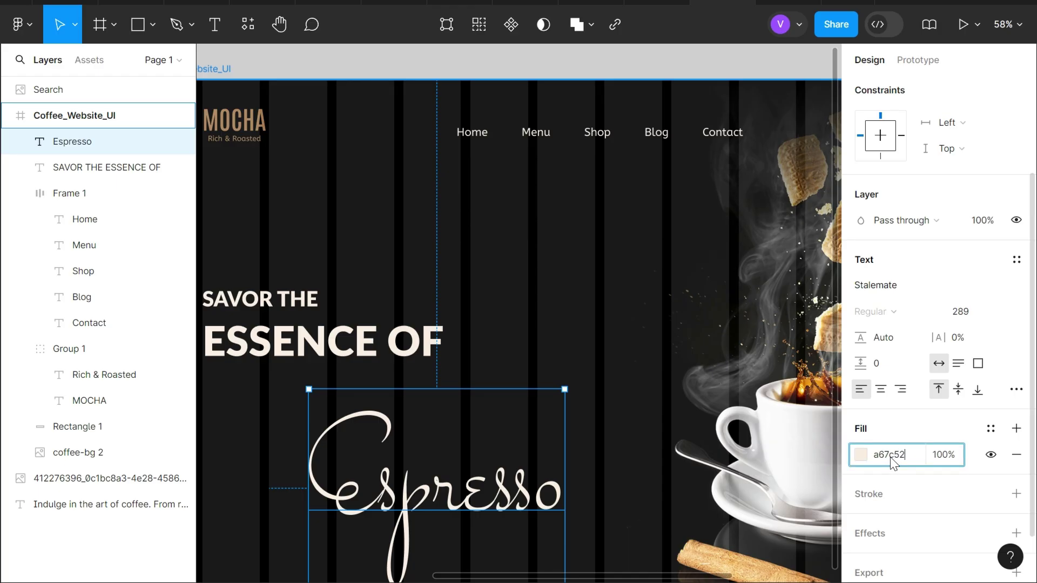
key(Return)
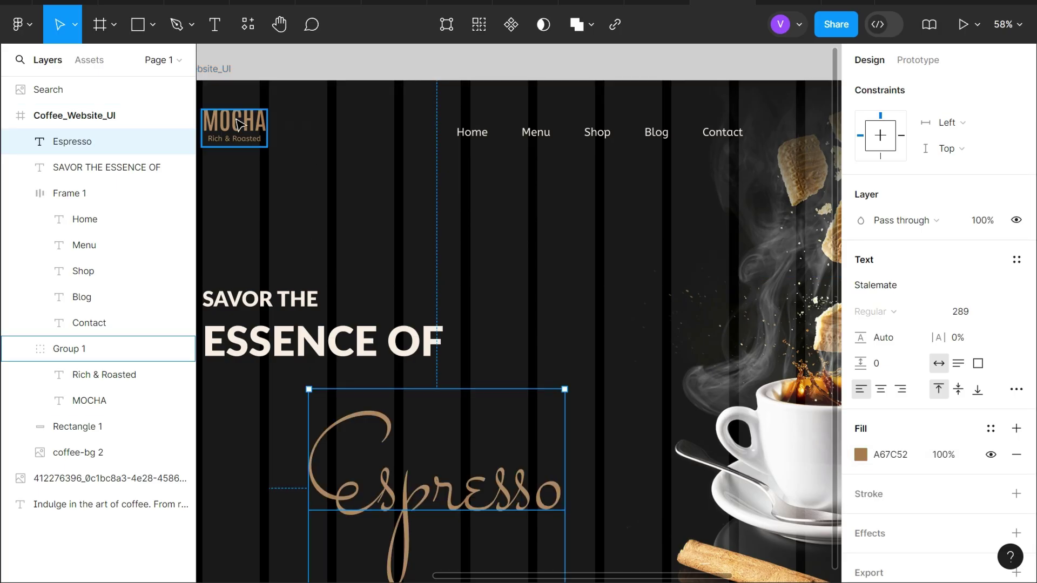
click(237, 124)
click(428, 446)
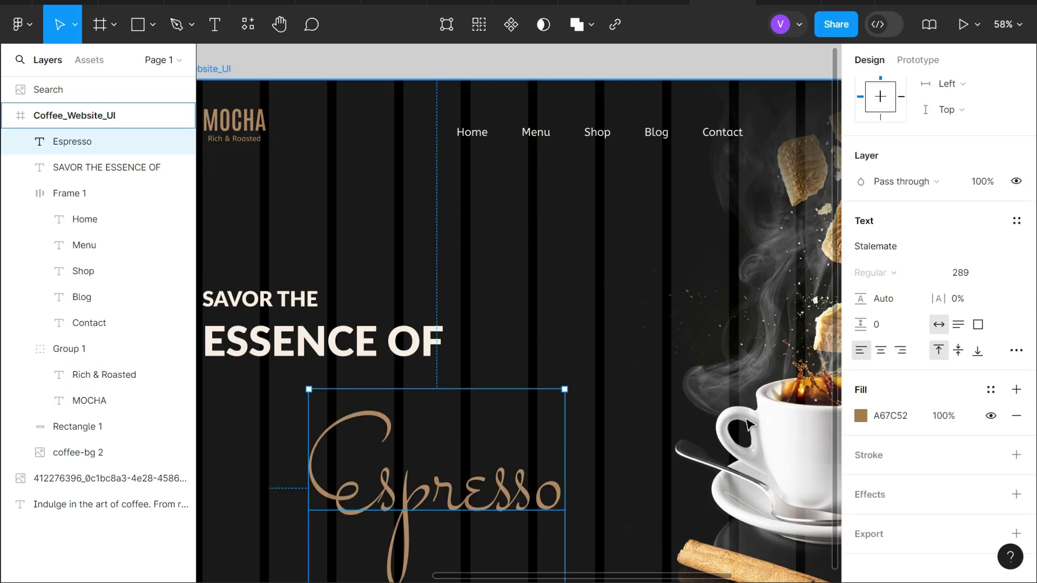
Change the capital E so the script word reads lowercase espresso.
double_click(375, 505)
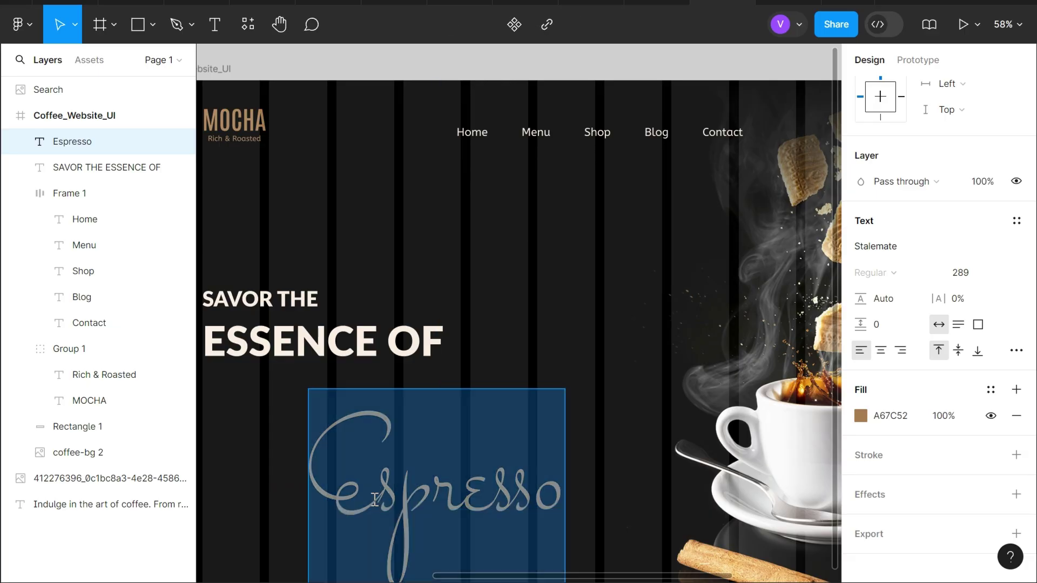
click(375, 502)
key(BackSpace)
text(e)
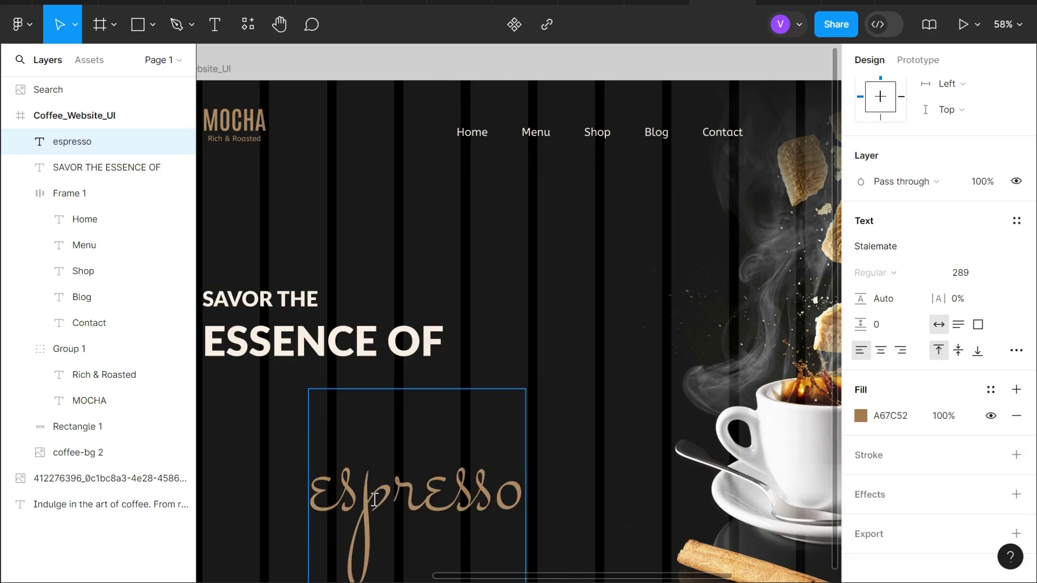
key(Escape)
Place espresso beside ESSENCE OF on its baseline, then preview the hero full-screen.
scroll(620, 511, down, 3)
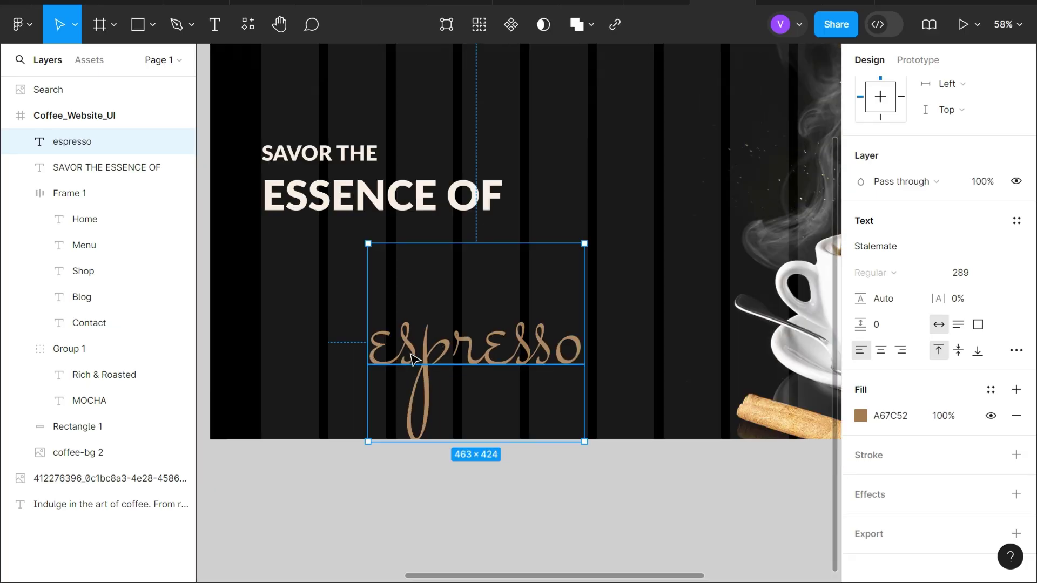
drag(400, 365, 569, 209)
drag(540, 232, 541, 232)
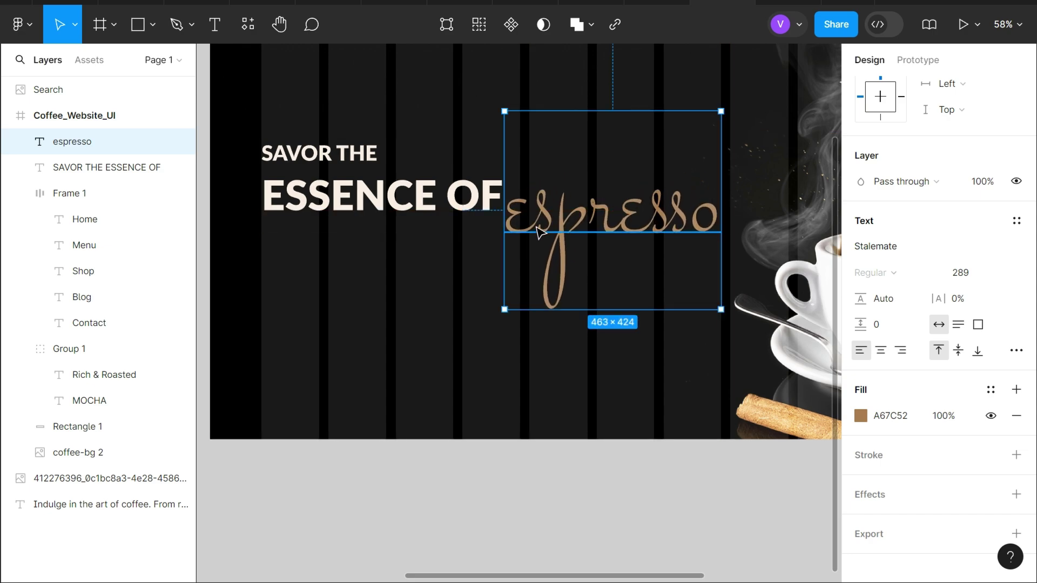
scroll(541, 232, up, 2)
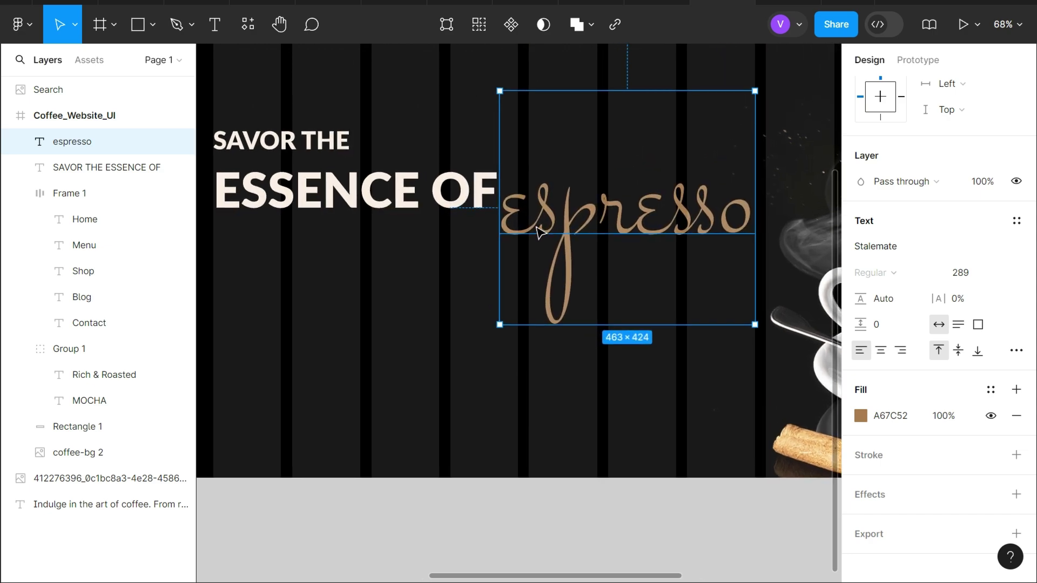
scroll(541, 232, up, 1)
scroll(541, 232, up, 4)
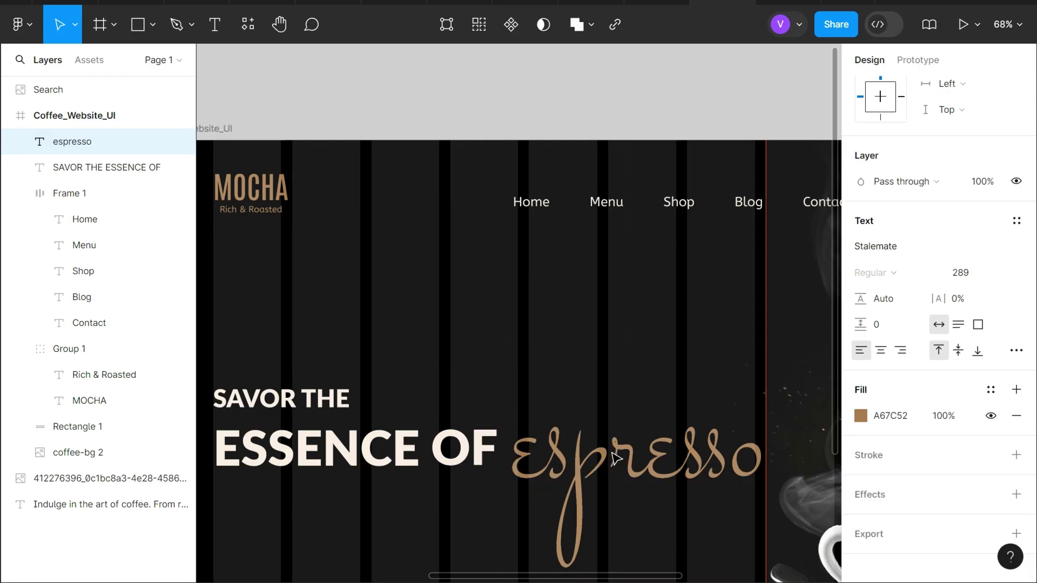
drag(616, 459, 615, 445)
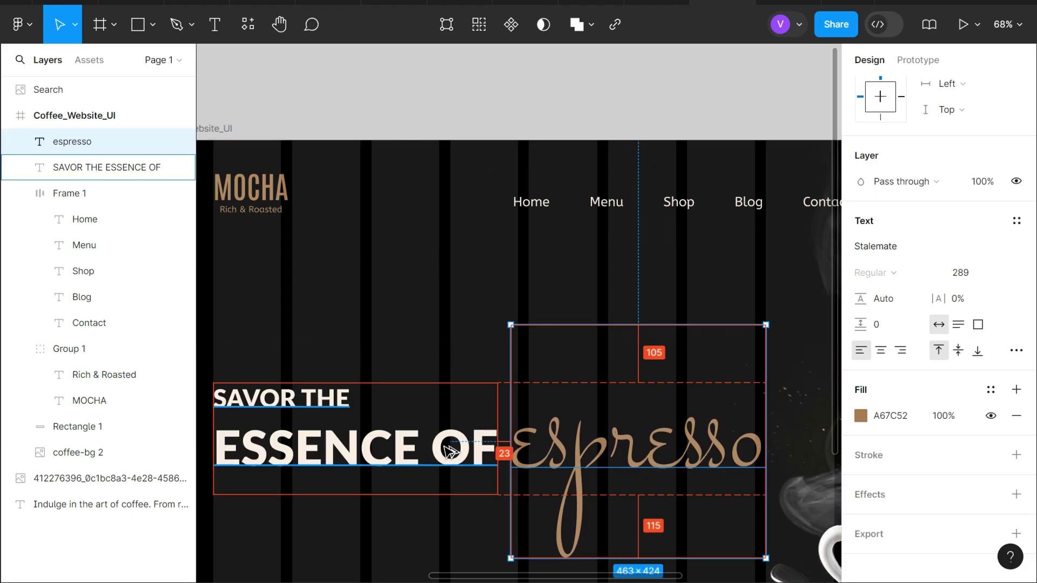
key(Left)
key(Left)
key(Left)
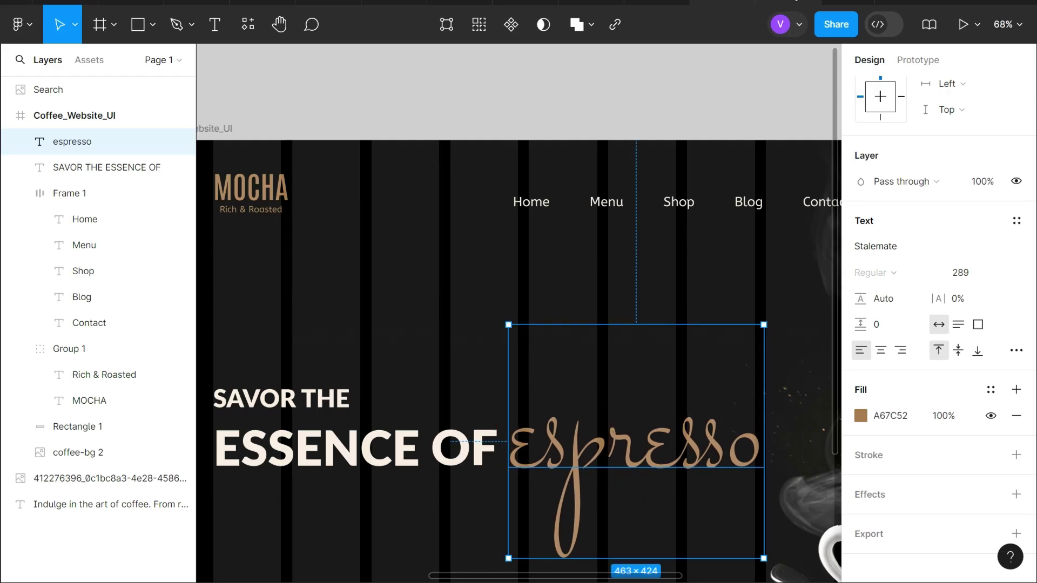
key(ctrl+alt+Return)
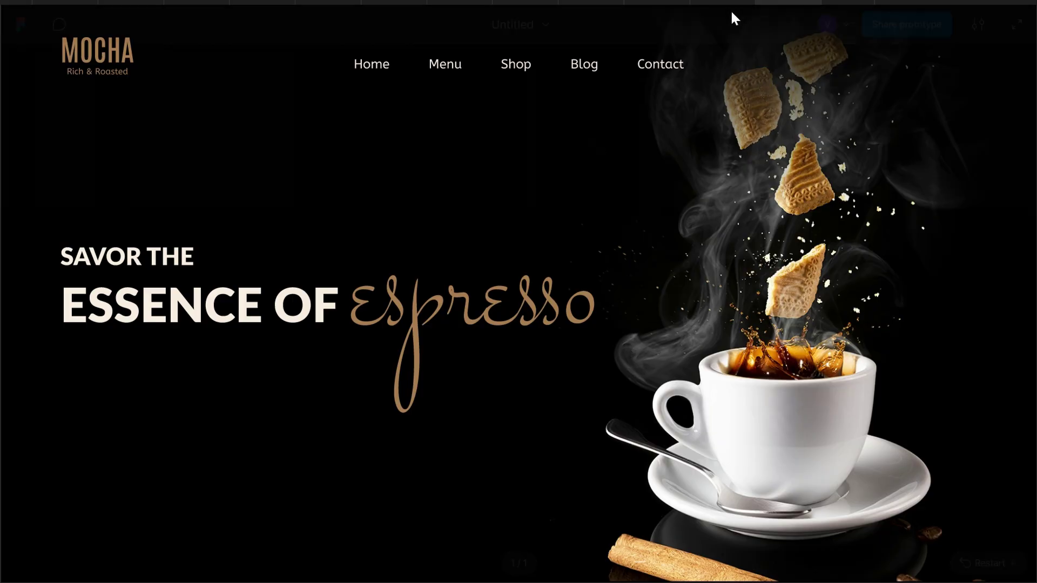
Recheck the hero in full-screen preview, then exit back to the editing canvas.
click(718, 2)
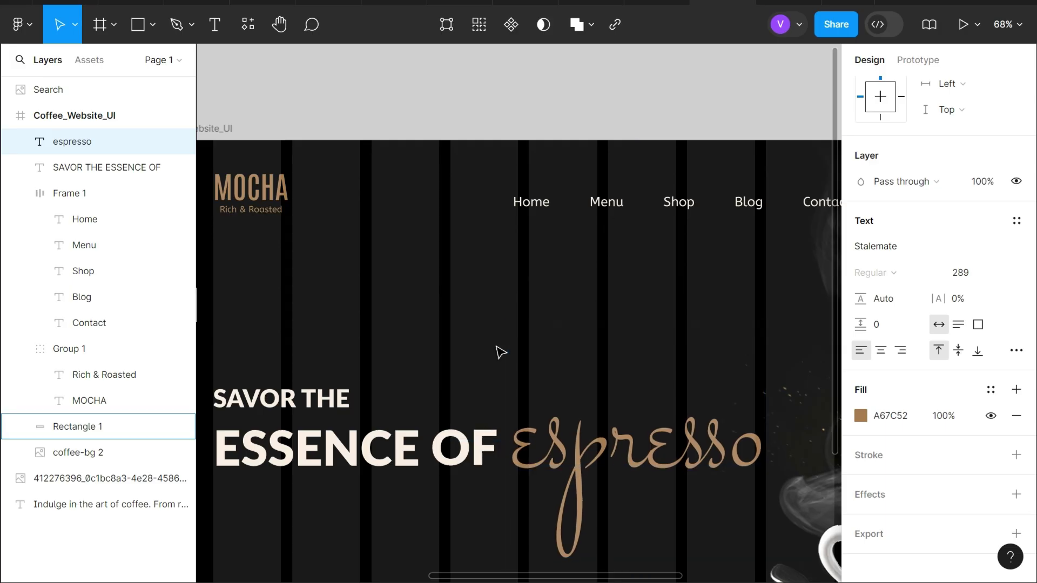
key(ctrl+alt+Return)
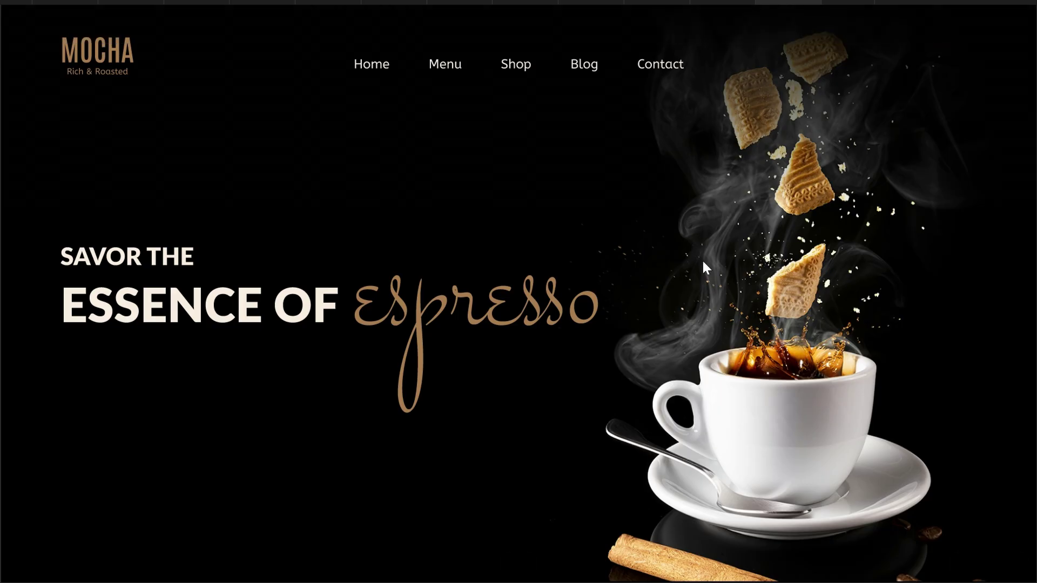
click(714, 3)
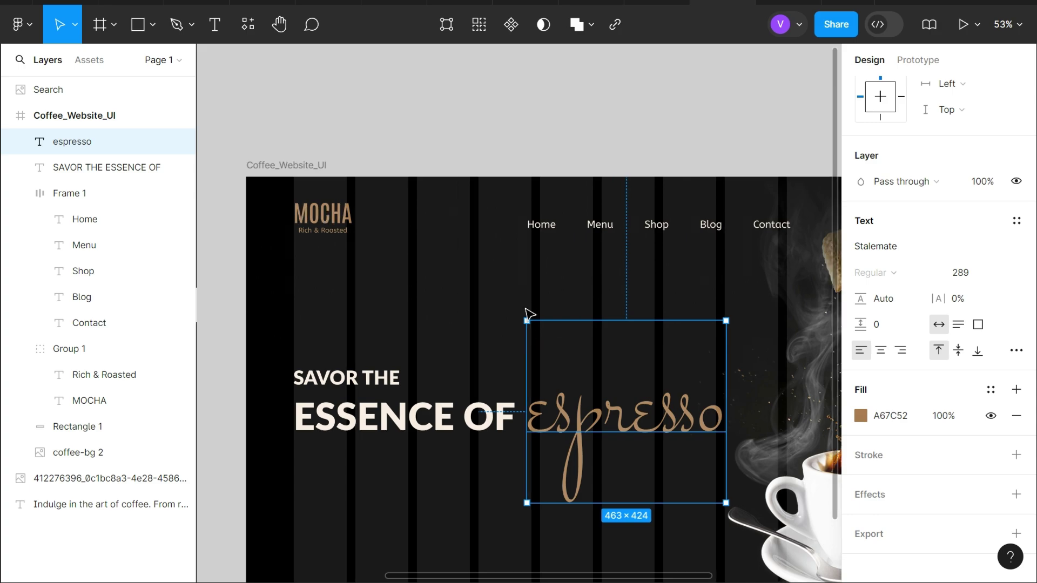
Move the Indulge paragraph into the website frame.
scroll(528, 313, left, 5)
ctrl+scroll(529, 313, down, 2)
key(Escape)
click(353, 223)
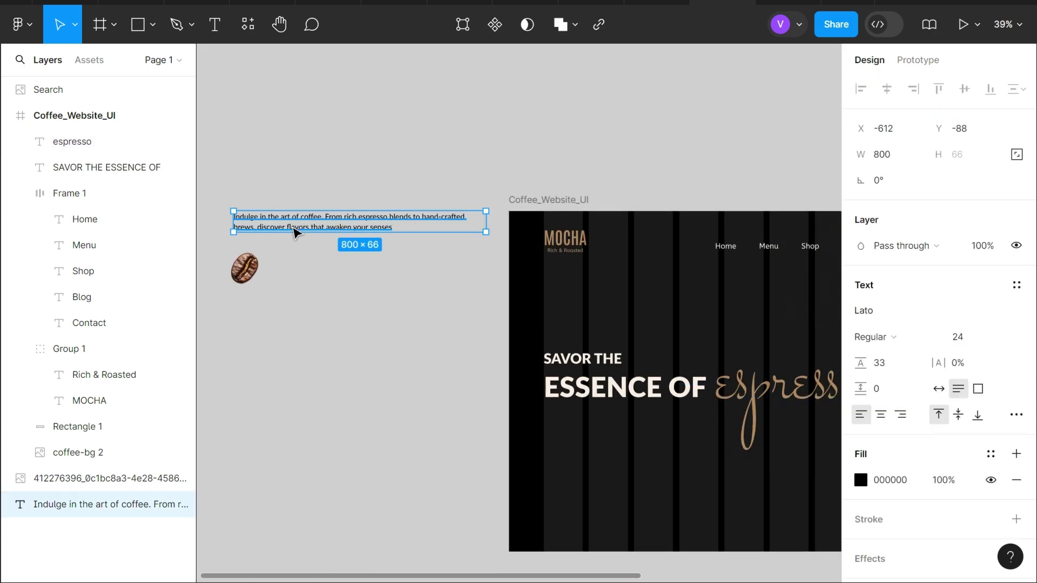
drag(294, 229, 639, 456)
Colour the Indulge paragraph text cream F8EDE3.
ctrl+scroll(639, 456, up, 5)
scroll(925, 471, down, 3)
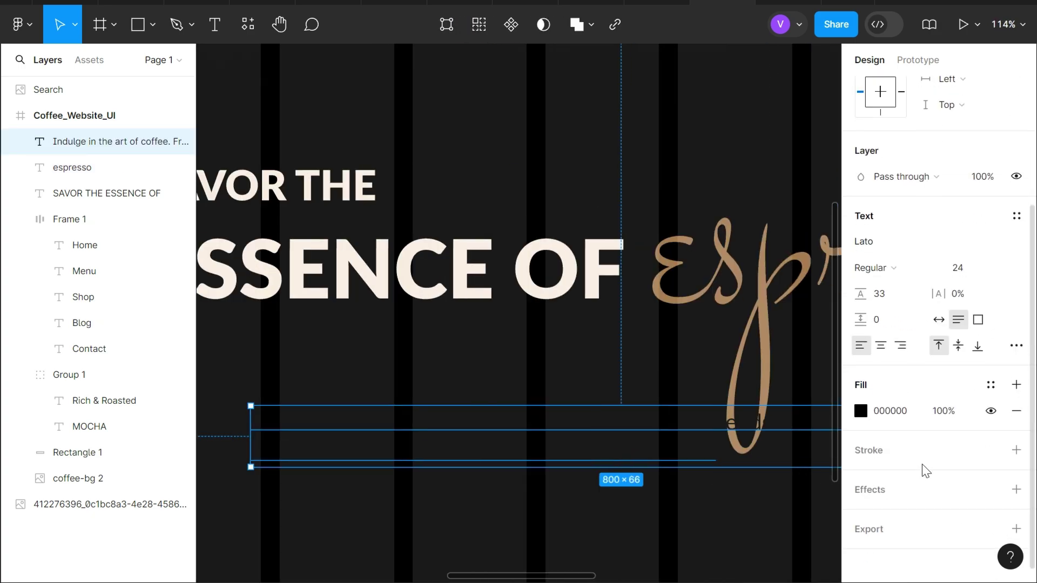
click(899, 415)
text(f8e)
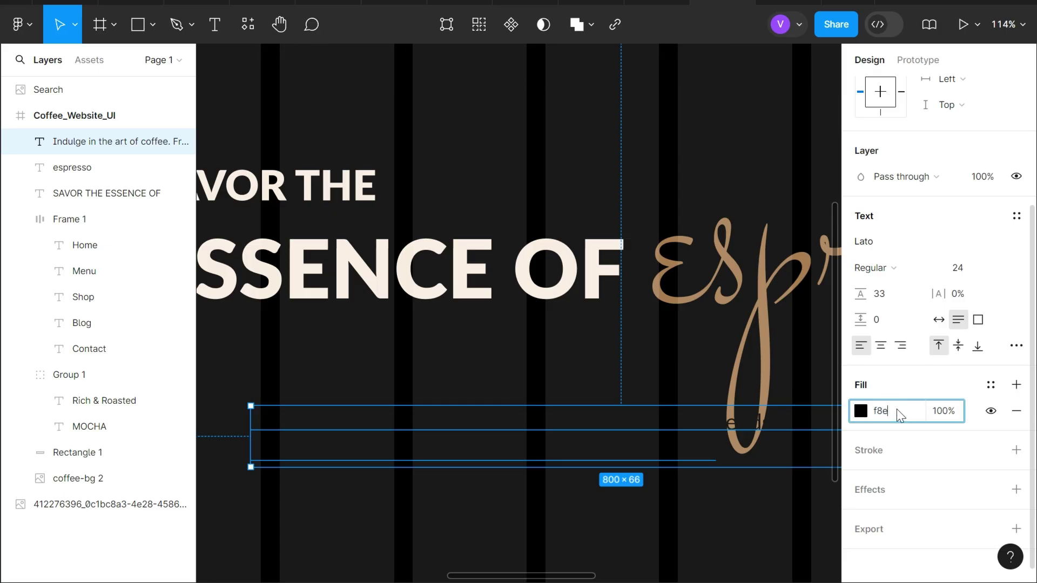
text(de3)
key(Return)
Place the paragraph under the headline and narrow it to 601 wide across three lines.
scroll(675, 419, left, 3)
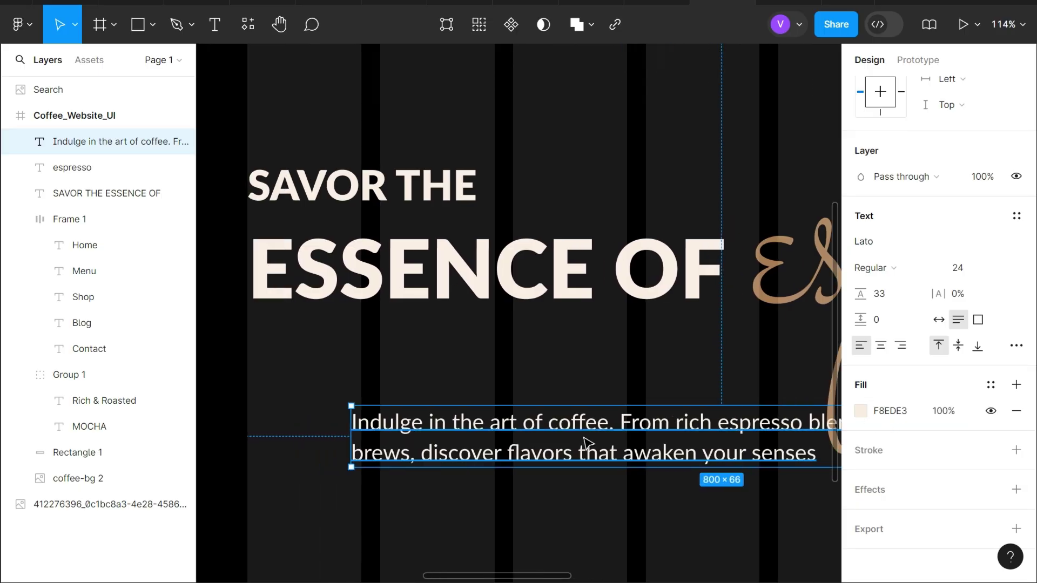
scroll(610, 452, left, 1)
drag(609, 451, 506, 409)
scroll(506, 409, down, 3)
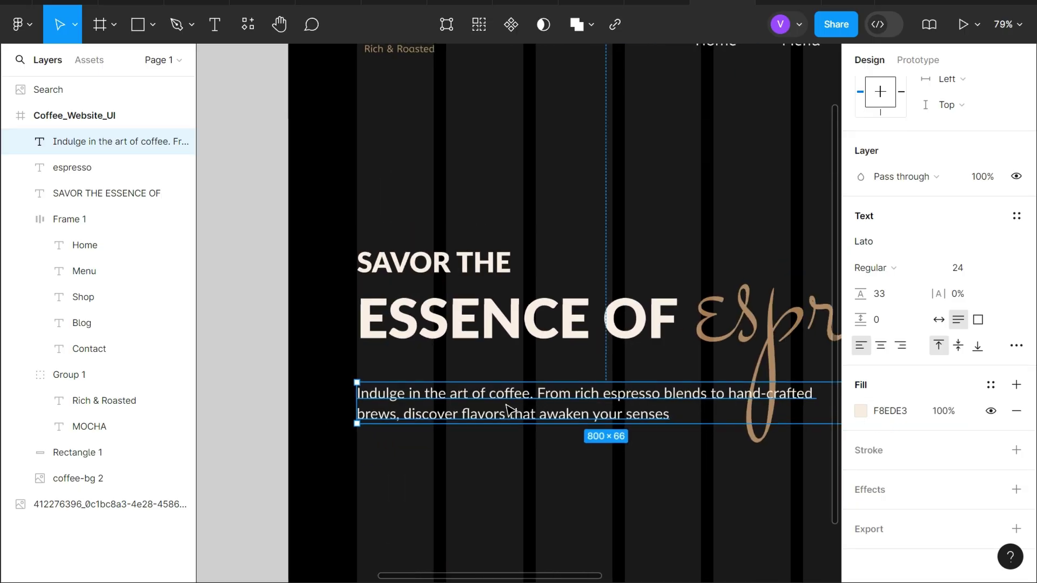
scroll(672, 408, right, 2)
scroll(672, 408, right, 2)
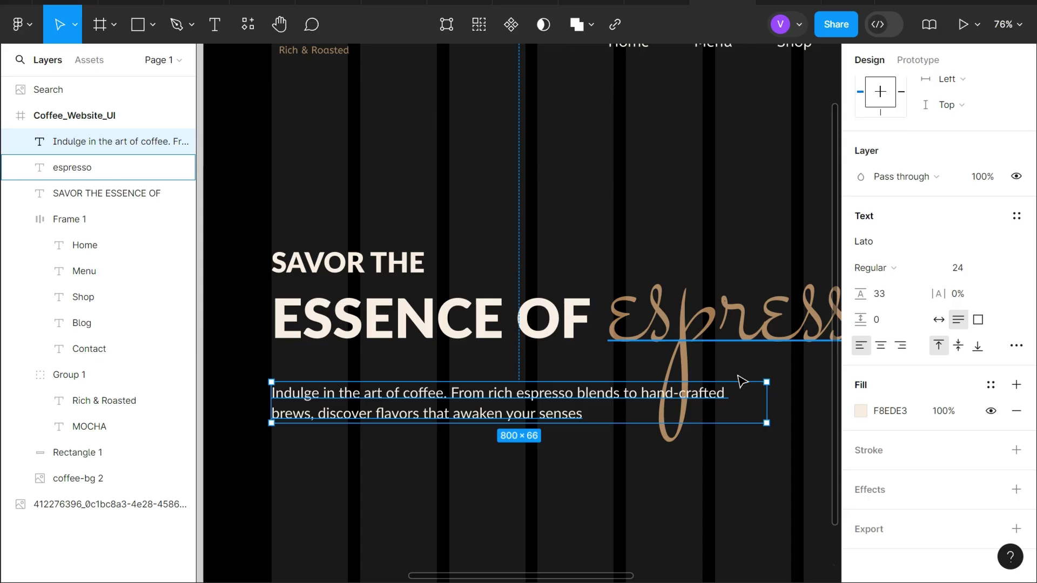
drag(767, 402, 643, 403)
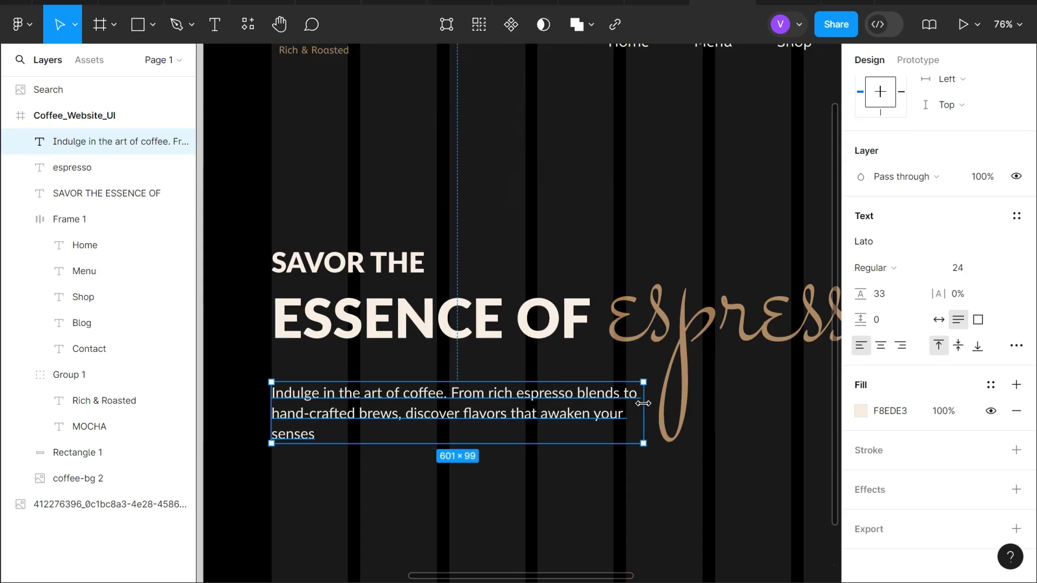
Nudge the intro paragraph into its final vertical position under the headline.
scroll(643, 403, down, 2)
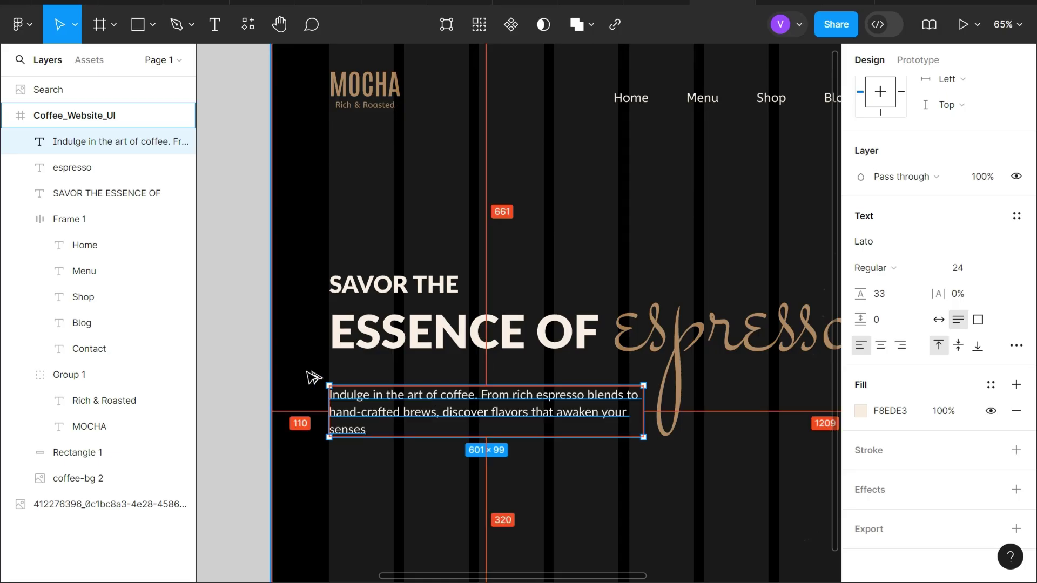
key(Down)
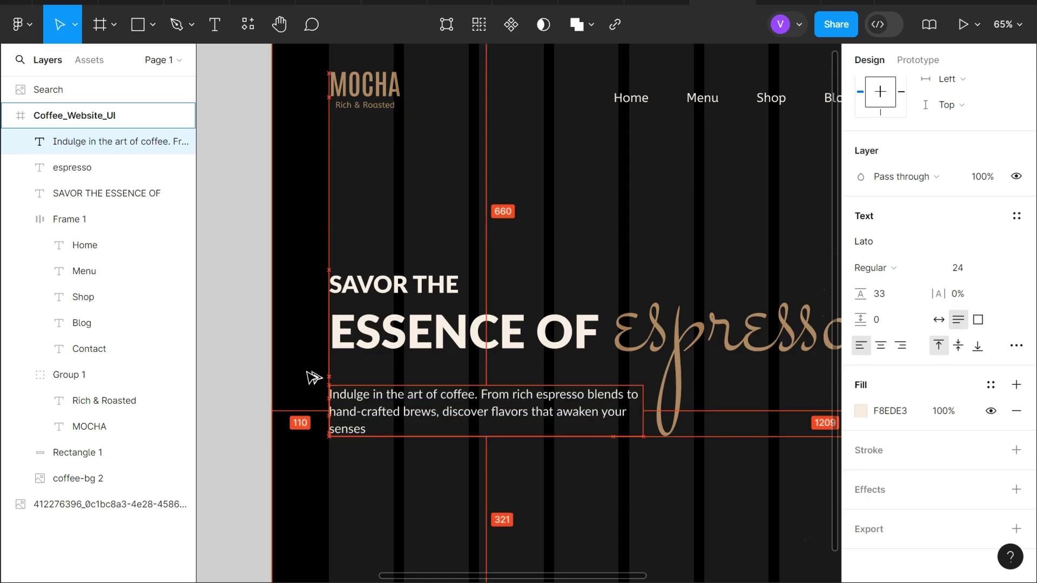
key(Down)
key(Down)
key(Down)
key(Up)
key(Up)
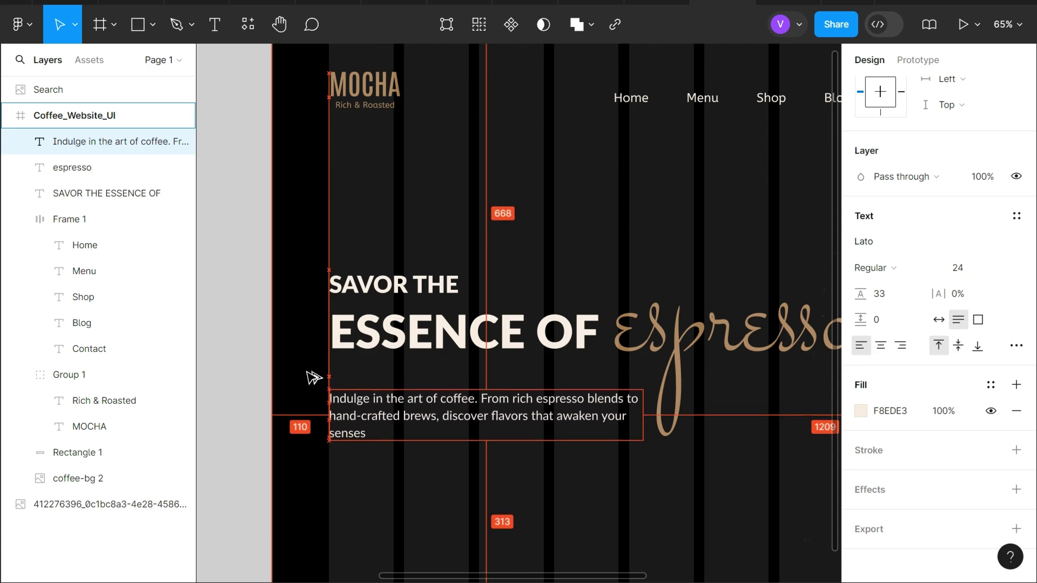
key(Up)
key(Up)
key(Up)
key(Up)
key(Up)
key(Up)
key(Up)
key(Up)
key(Up)
key(Up)
key(Up)
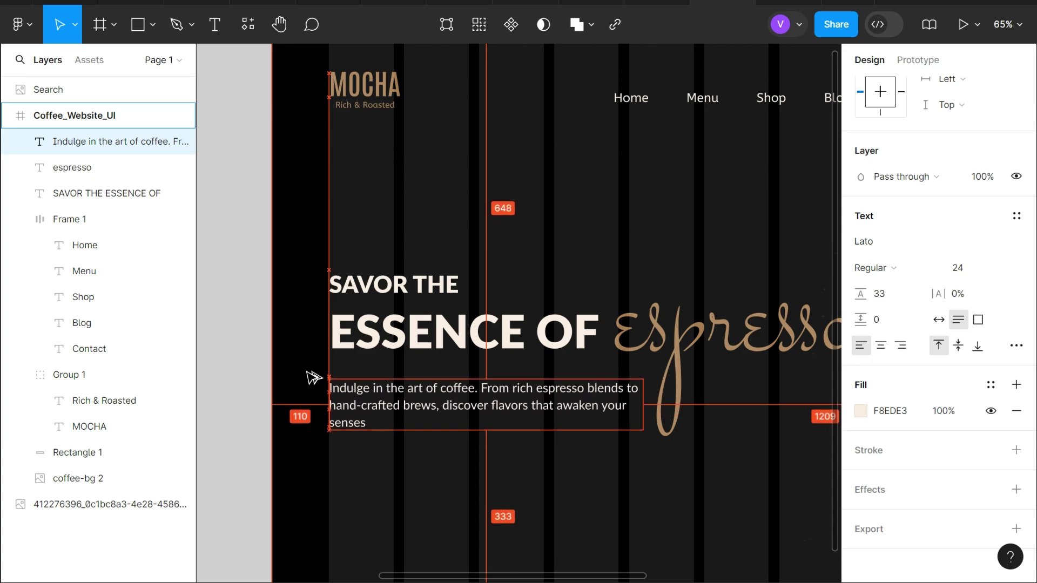
key(Up)
key(Up)
key(Up)
key(Up)
key(Up)
key(Up)
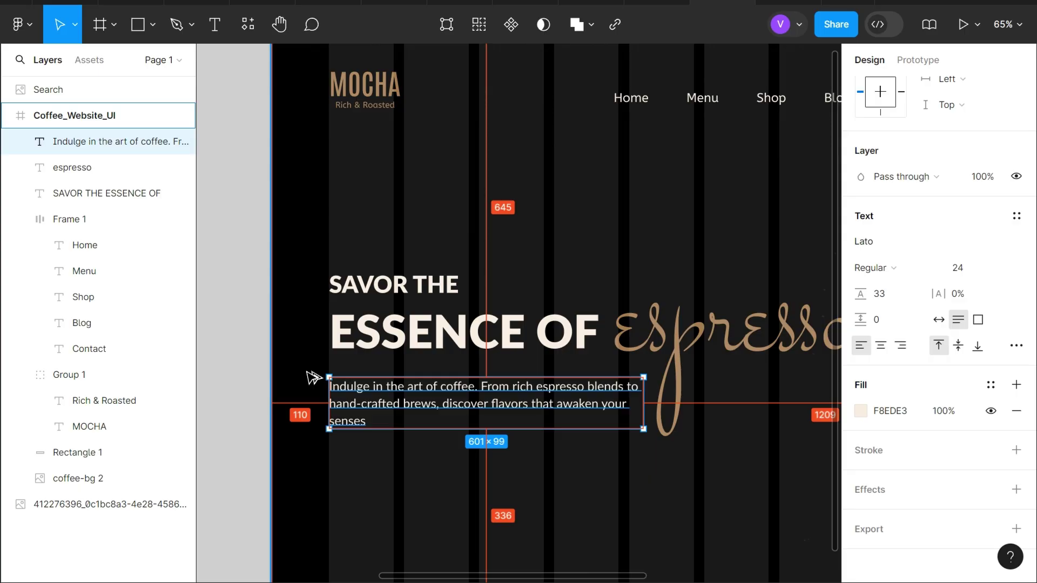
Reselect the paragraph and place a copy of it below.
key(Escape)
scroll(470, 475, down, 2)
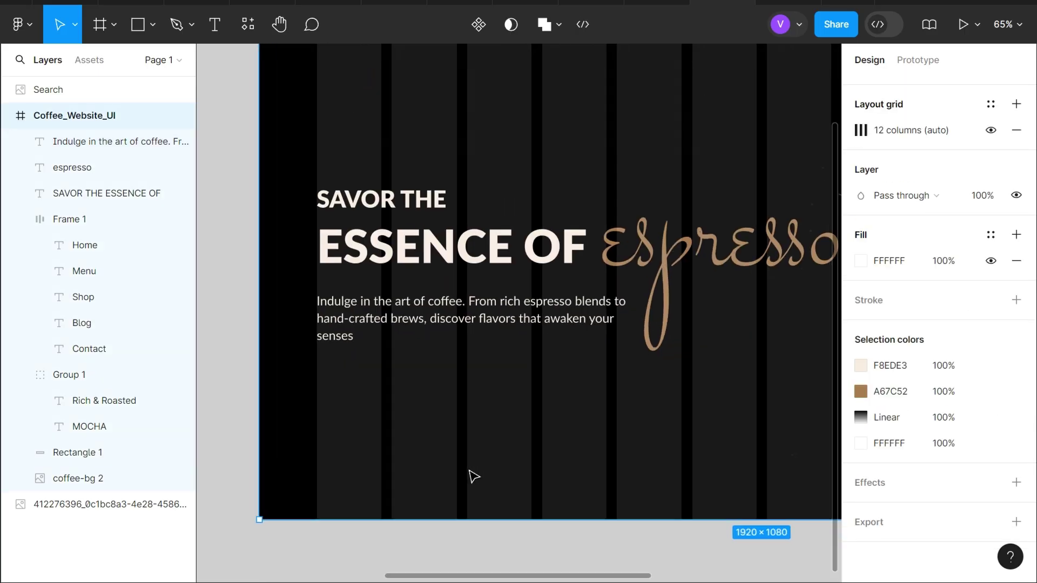
scroll(424, 347, up, 3)
click(411, 324)
drag(328, 309, 332, 428)
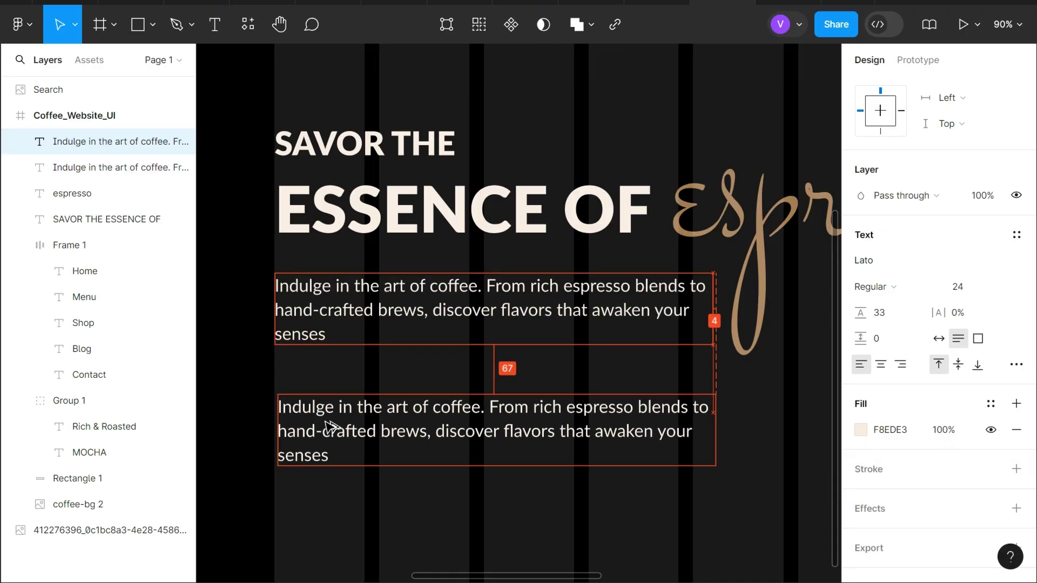
Change the copy's text to 'Shop Now' and set it to auto width (110×33).
key(Return)
text(SHPOP)
key(BackSpace)
key(BackSpace)
key(BackSpace)
text(h)
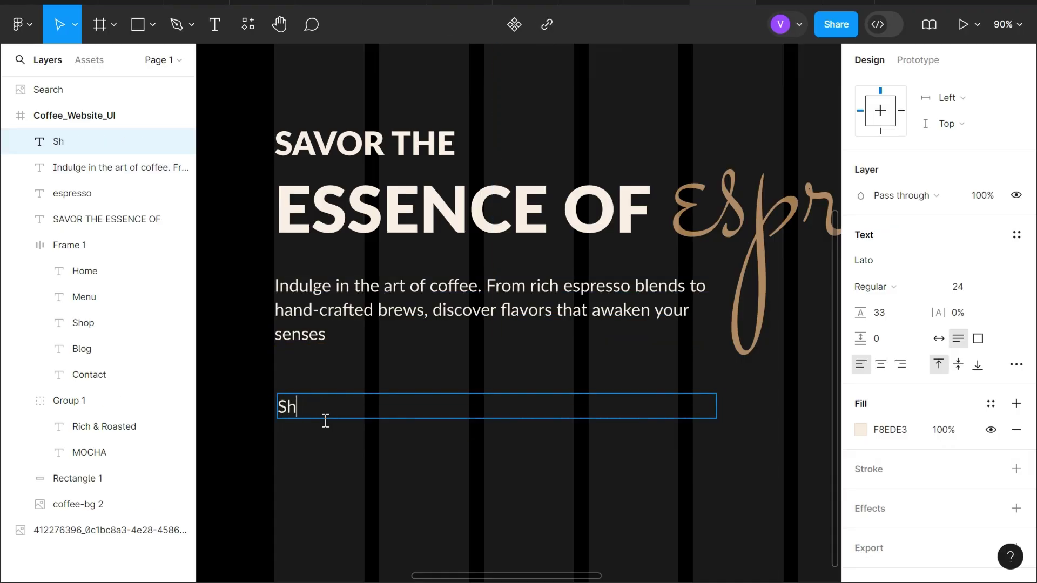
text(op Now)
key(Escape)
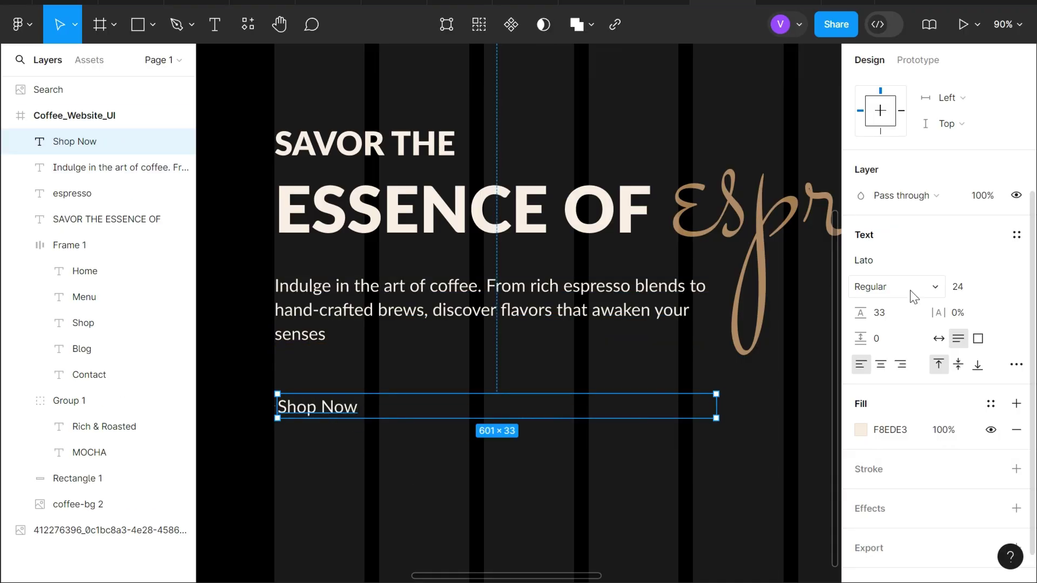
scroll(891, 432, up, 3)
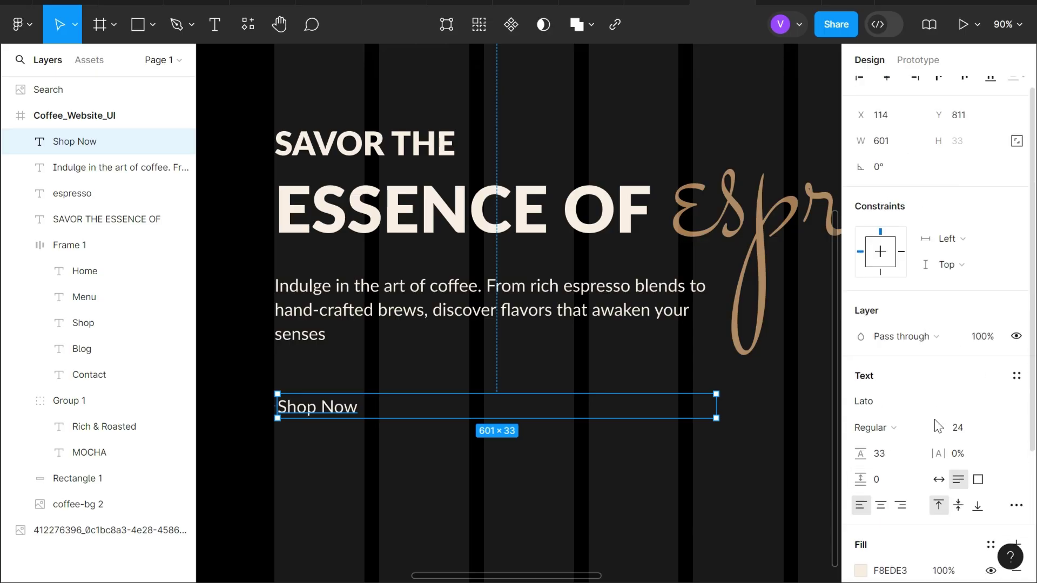
click(941, 484)
Draw a 164×60 rectangle with corner radius 40 below Shop Now.
key(r)
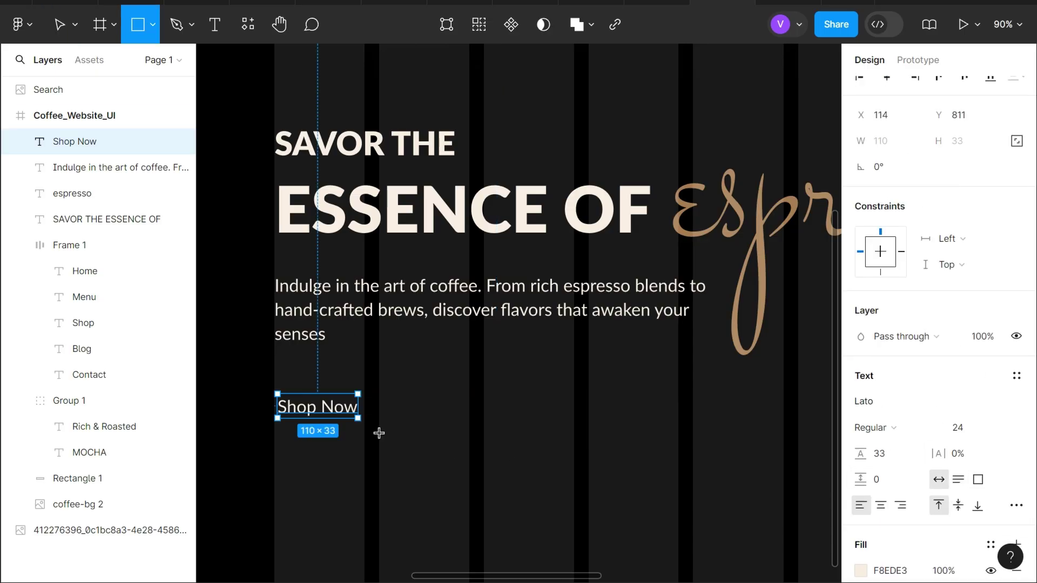
drag(364, 440, 463, 485)
click(890, 142)
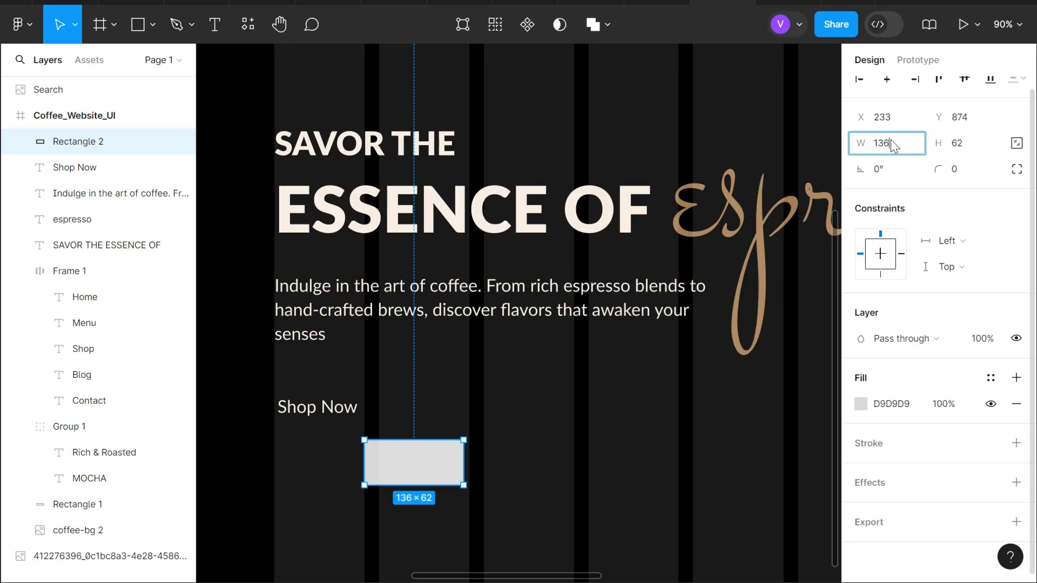
text(4)
key(Return)
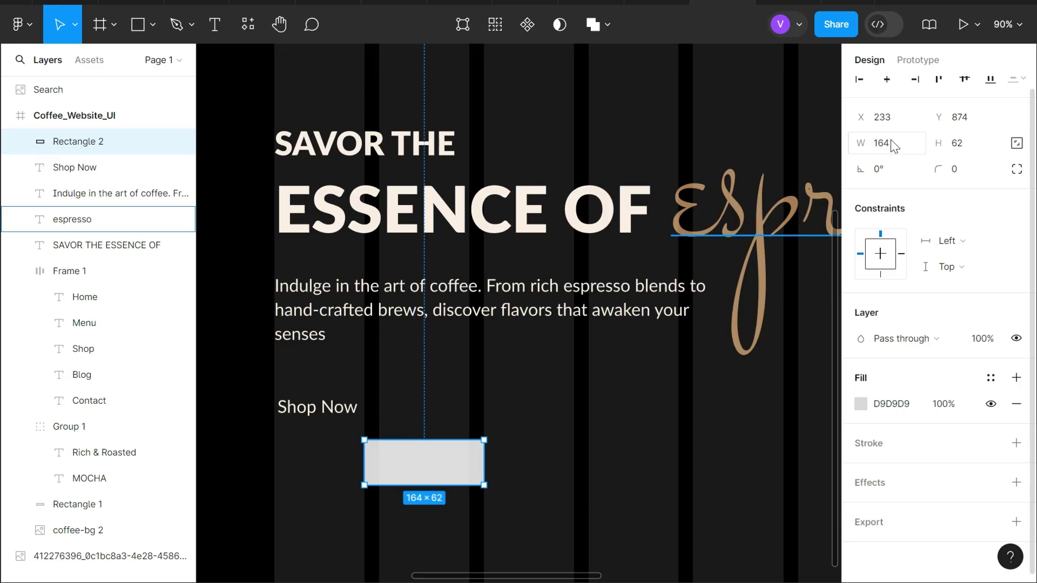
click(971, 141)
text(60)
key(Return)
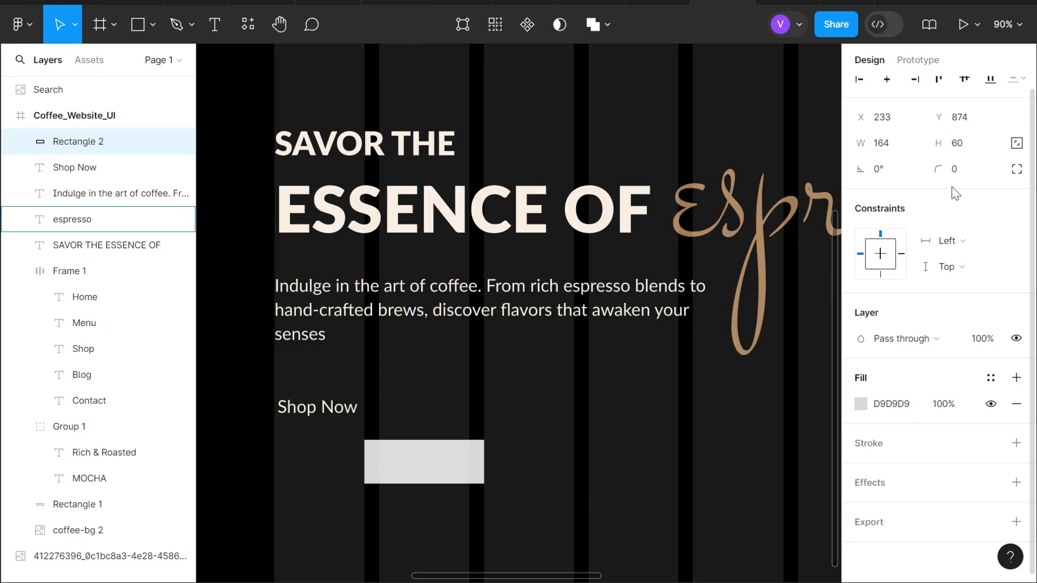
click(958, 177)
text(40)
key(Return)
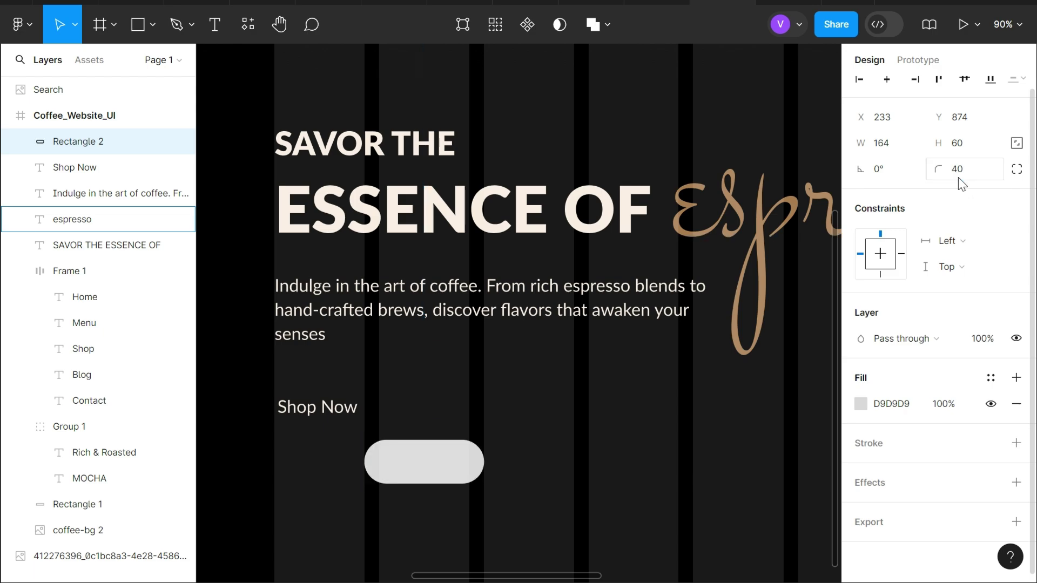
Fill the pill with the espresso brown A67C52 using the eyedropper.
key(i)
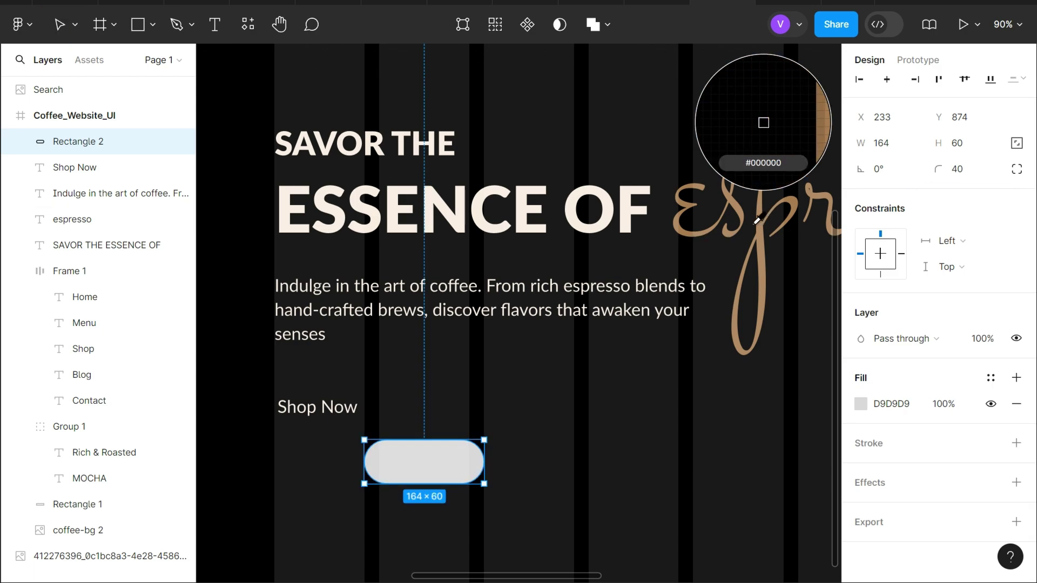
click(762, 219)
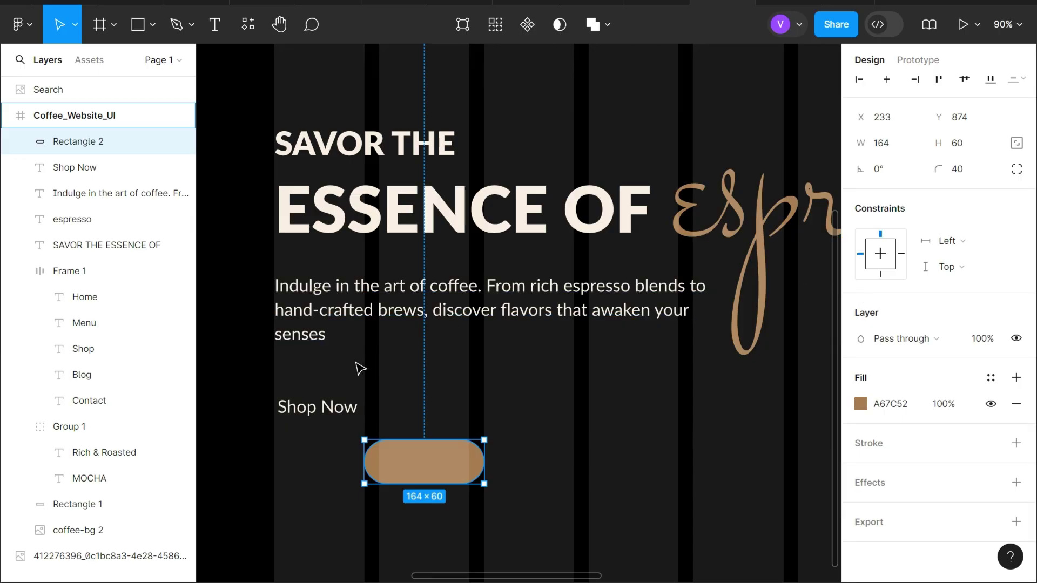
click(341, 401)
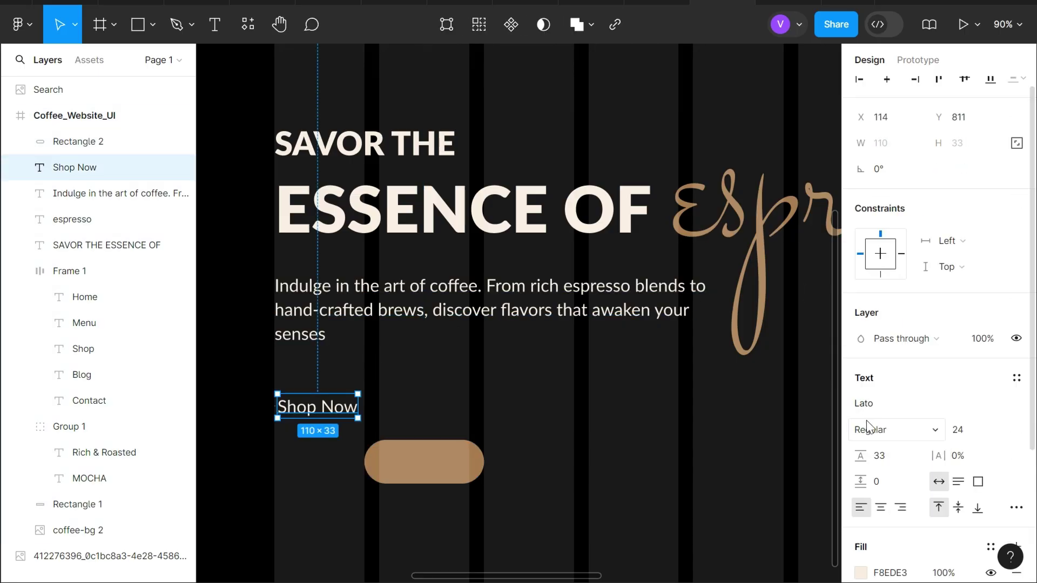
Make Shop Now Lato Bold and wrap it with the pill in an auto-layout frame.
click(868, 427)
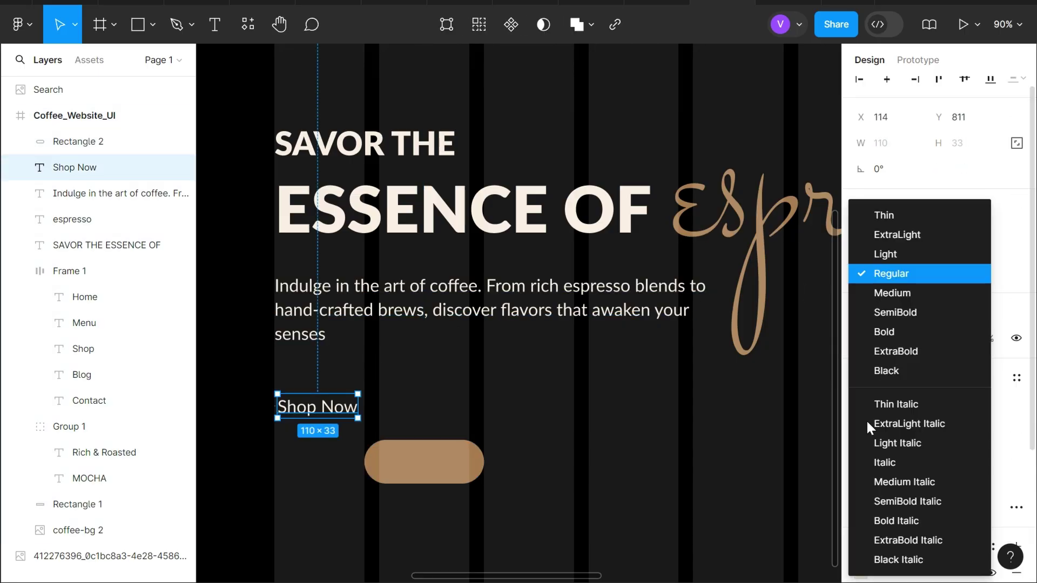
click(899, 329)
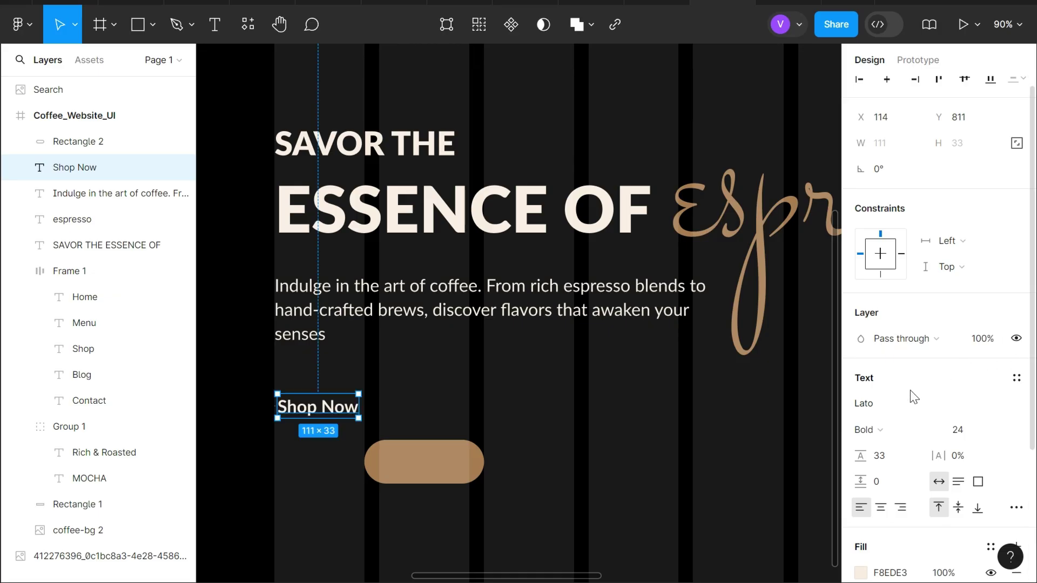
scroll(913, 396, down, 1)
drag(300, 413, 411, 468)
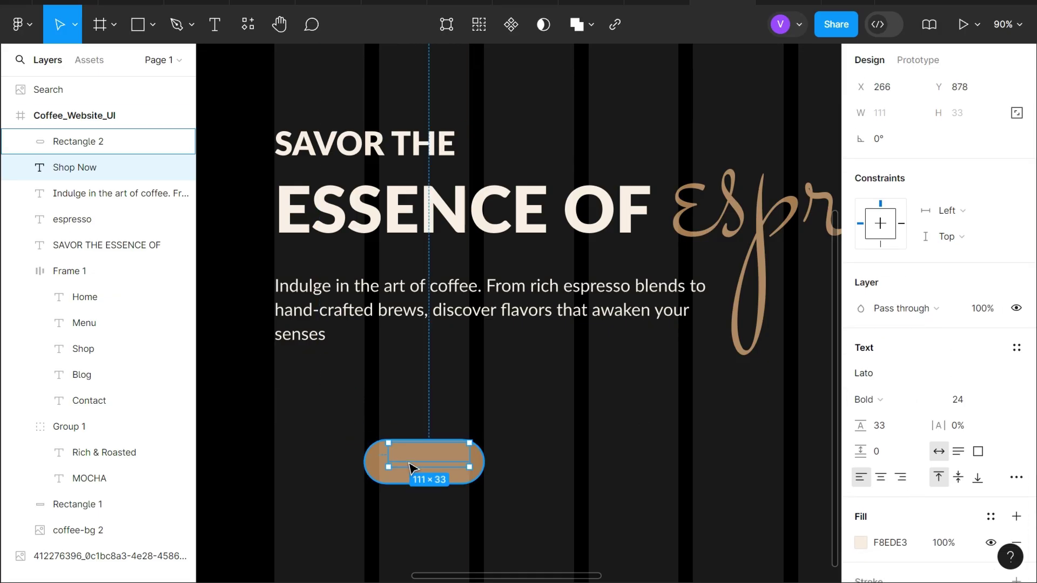
shift+click(372, 468)
key(shift+a)
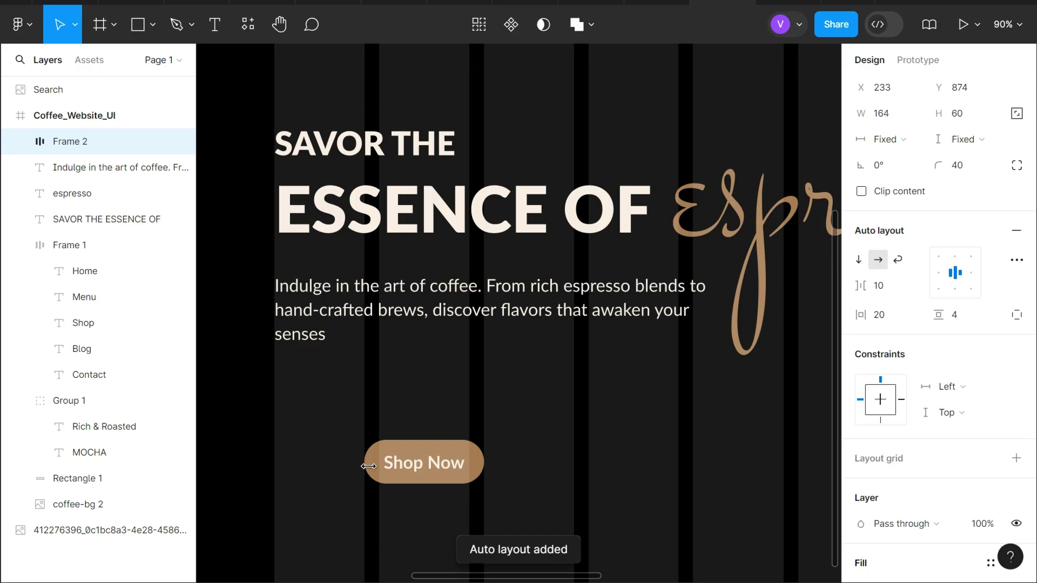
Position the Shop Now button at 110,796 under the paragraph's left edge.
drag(436, 464, 347, 409)
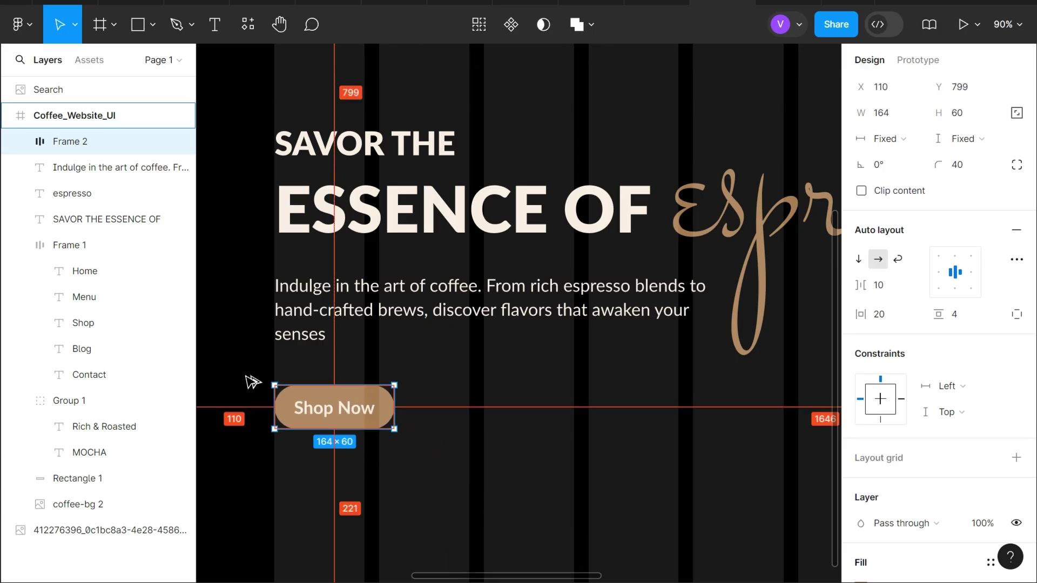
key(Down)
key(Down)
key(Down)
key(Down)
key(Down)
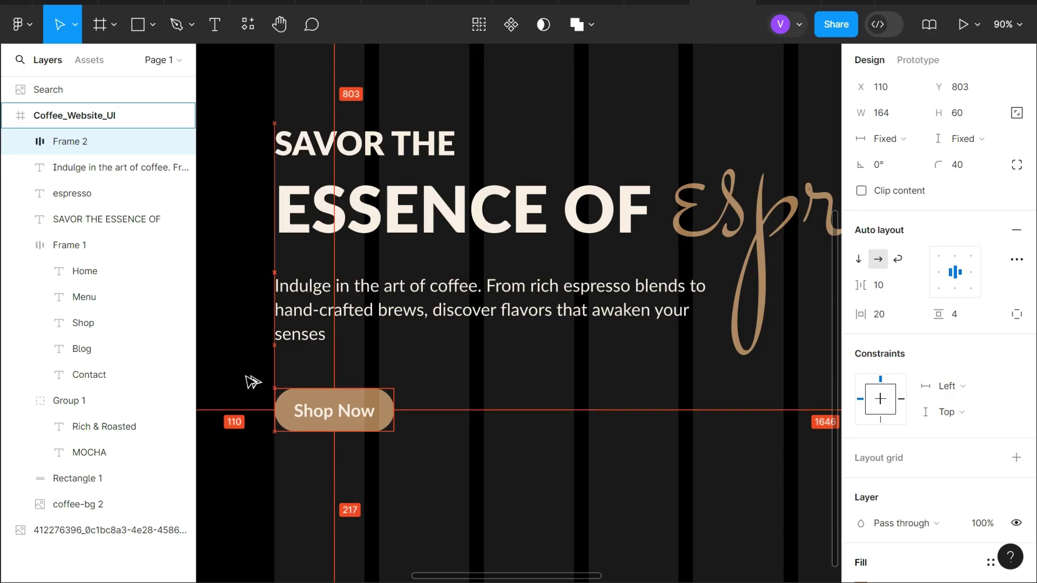
key(Down)
key(Down)
key(Down)
key(Down)
key(Down)
key(Down)
key(Down)
key(Down)
key(Down)
key(Up)
key(Up)
key(Up)
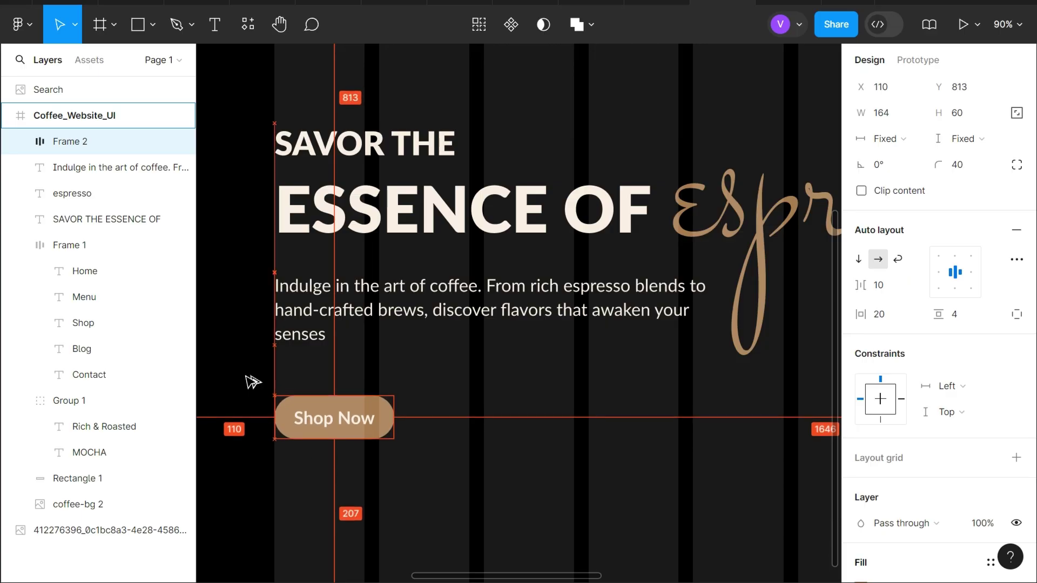
key(Up)
key(Up)
key(Up)
key(Up)
key(Up)
key(Up)
key(Up)
key(Up)
key(Up)
key(Up)
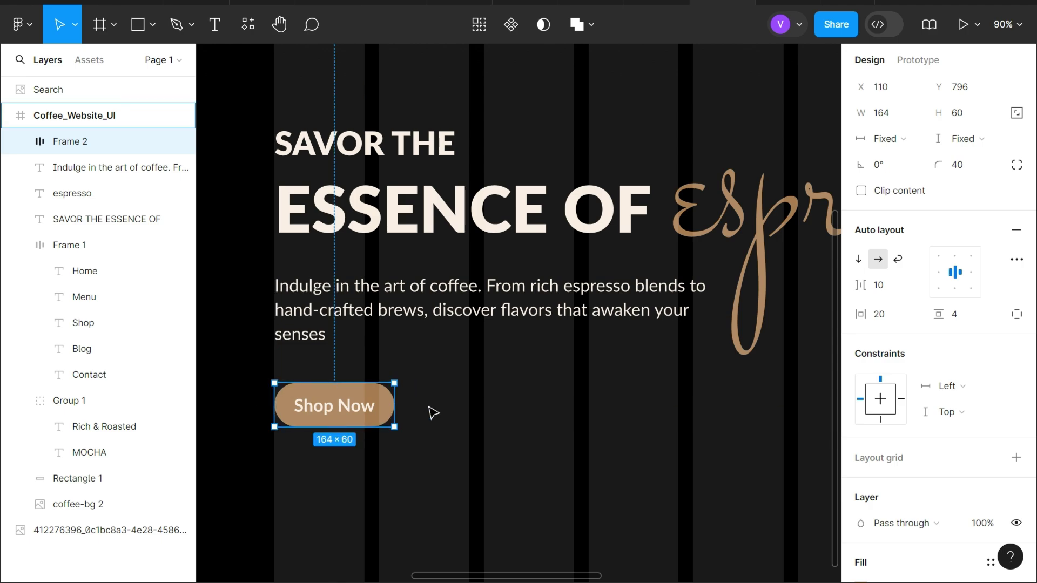
double_click(356, 418)
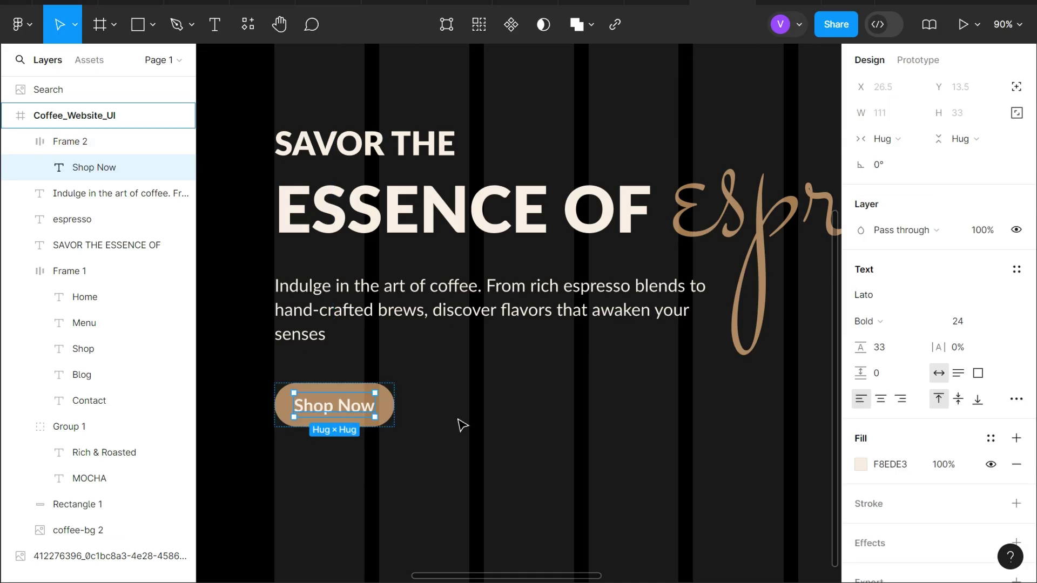
scroll(486, 422, left, 2)
click(540, 417)
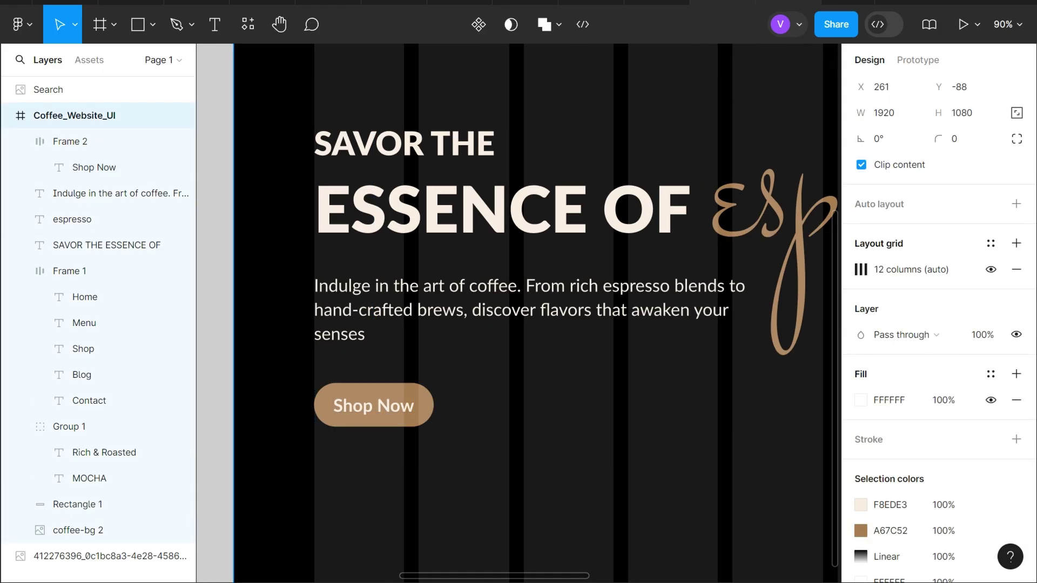
key(ctrl+alt+Return)
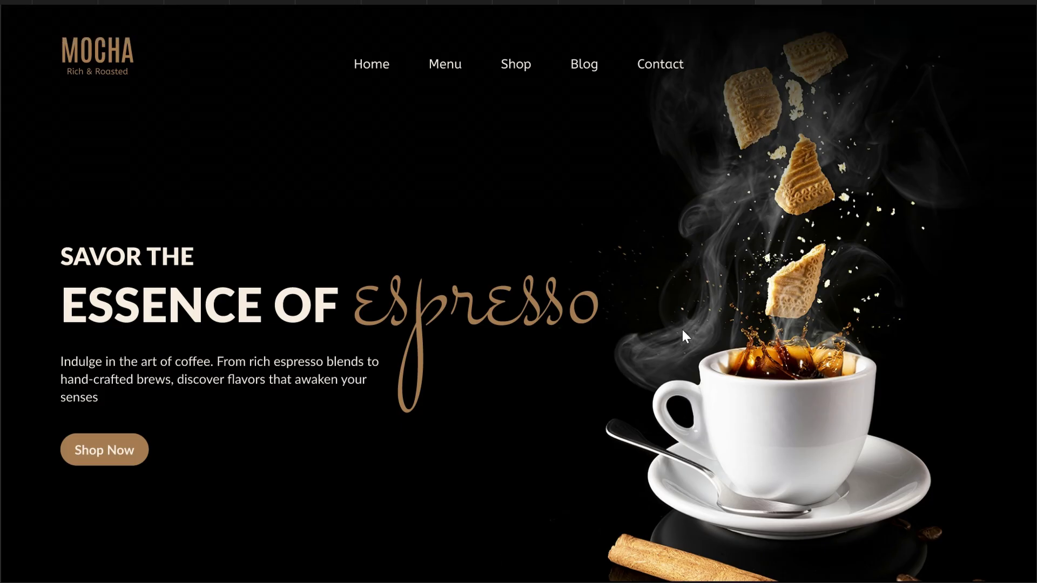
key(Escape)
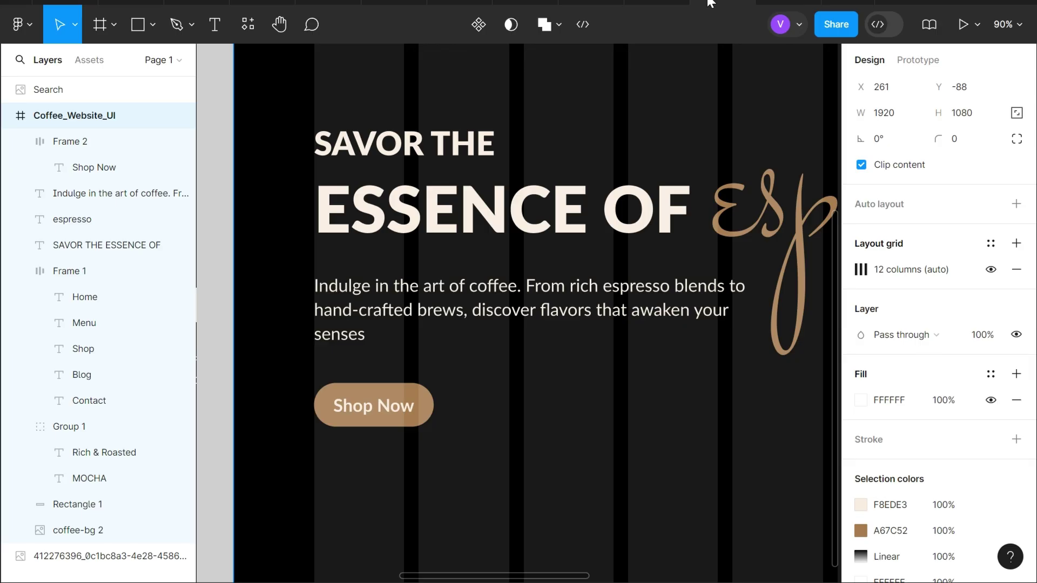
key(shift+1)
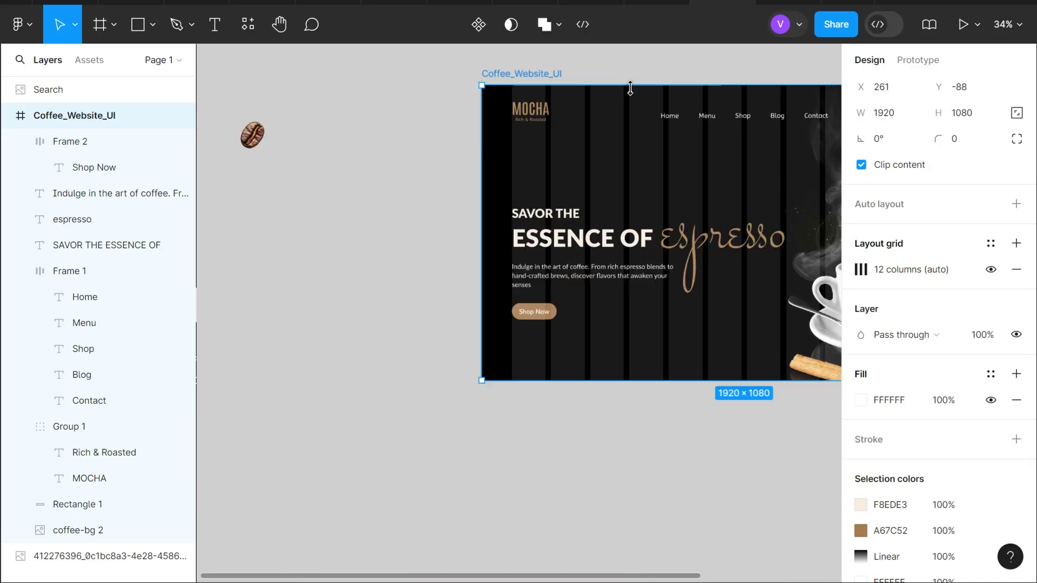
Place a copy of the coffee bean in the hero, right of the MOCHA logo.
click(249, 137)
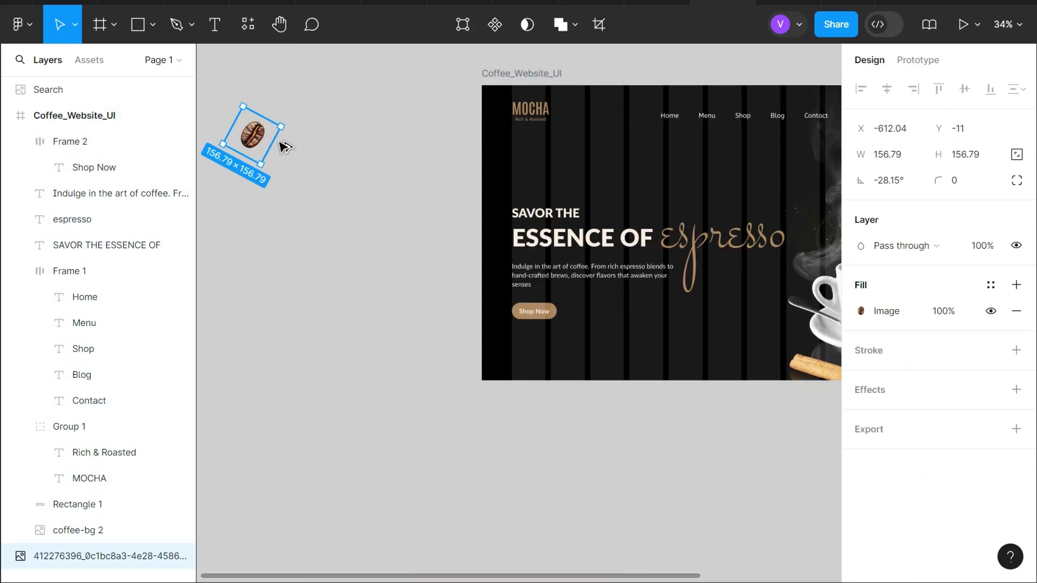
alt+drag(278, 139, 557, 139)
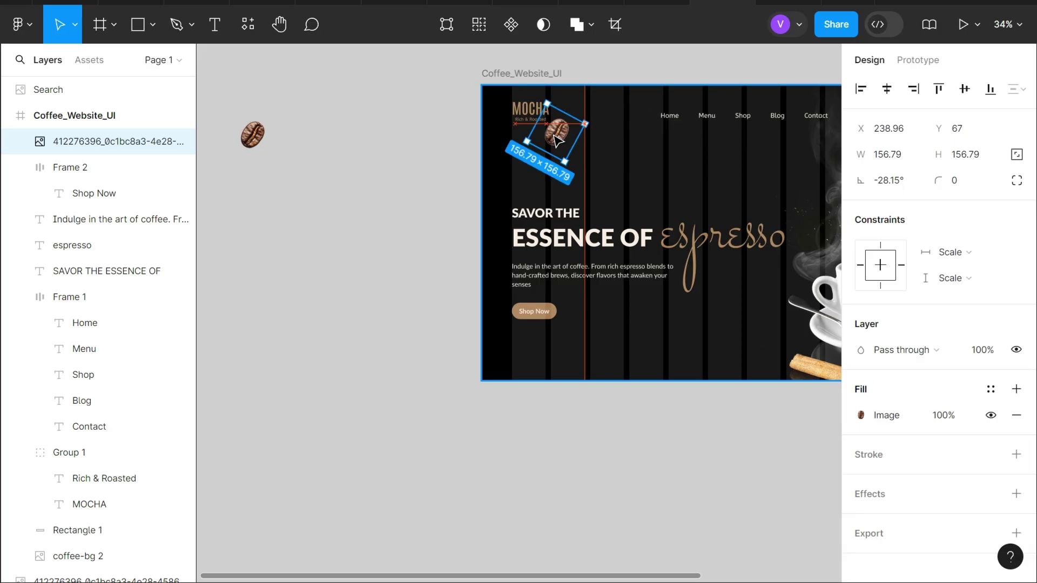
scroll(574, 213, up, 2)
ctrl+scroll(574, 213, up, 3)
ctrl+scroll(575, 224, up, 3)
ctrl+scroll(575, 225, up, 2)
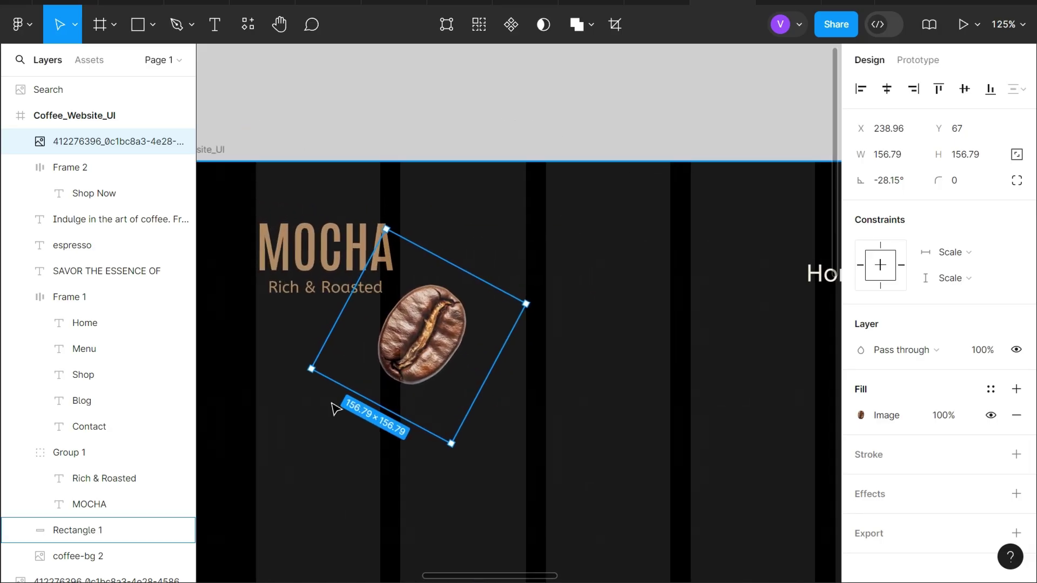
drag(415, 338, 546, 262)
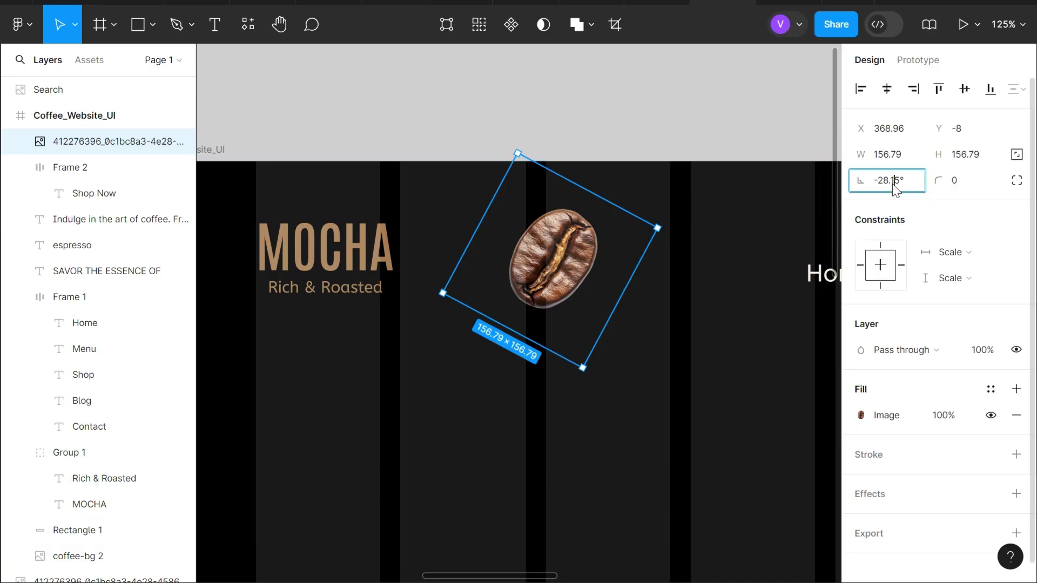
Tilt the bean 15.33° and resize it to 149×149.
text(1533)
key(Return)
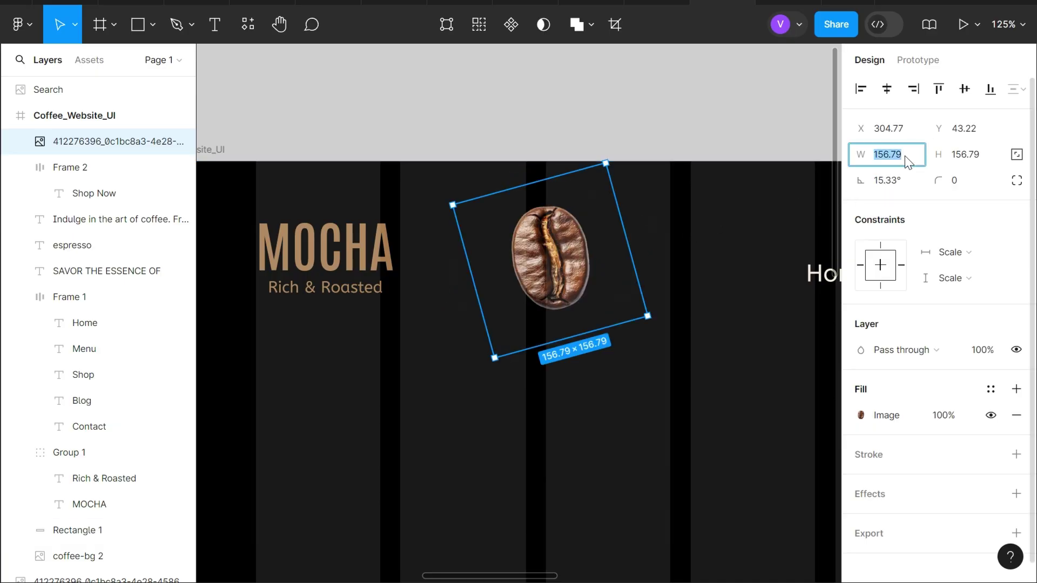
text(149)
key(Tab)
text(1)
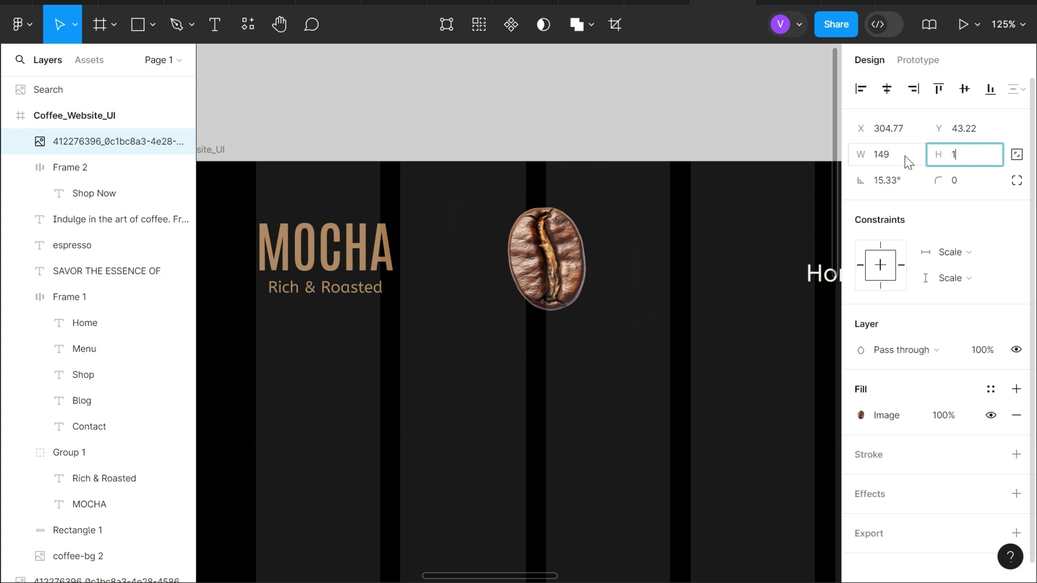
text(49)
key(Return)
mouse_move(547, 260)
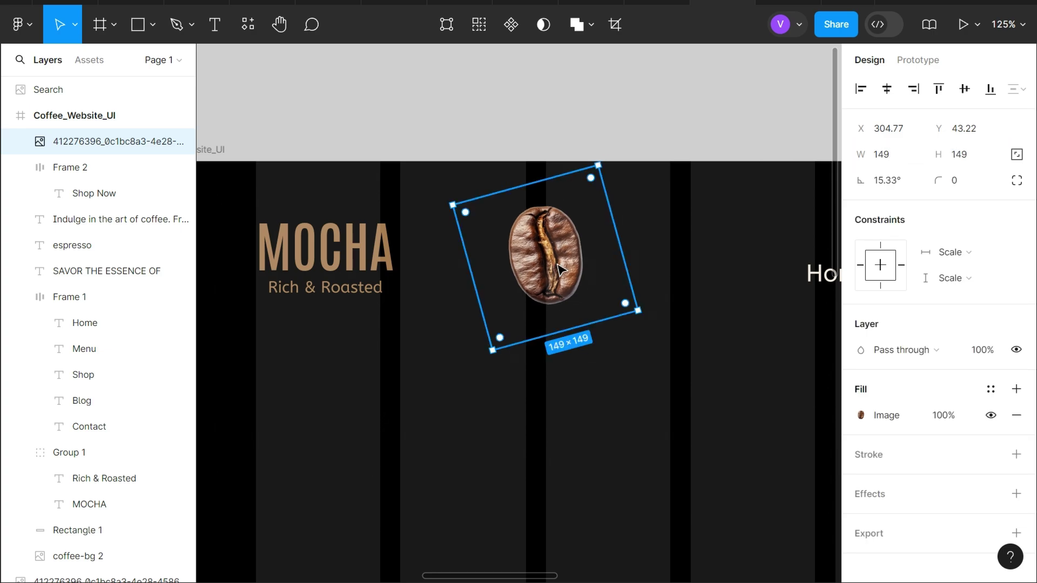
Give the bean a layer blur of 8.5.
click(881, 489)
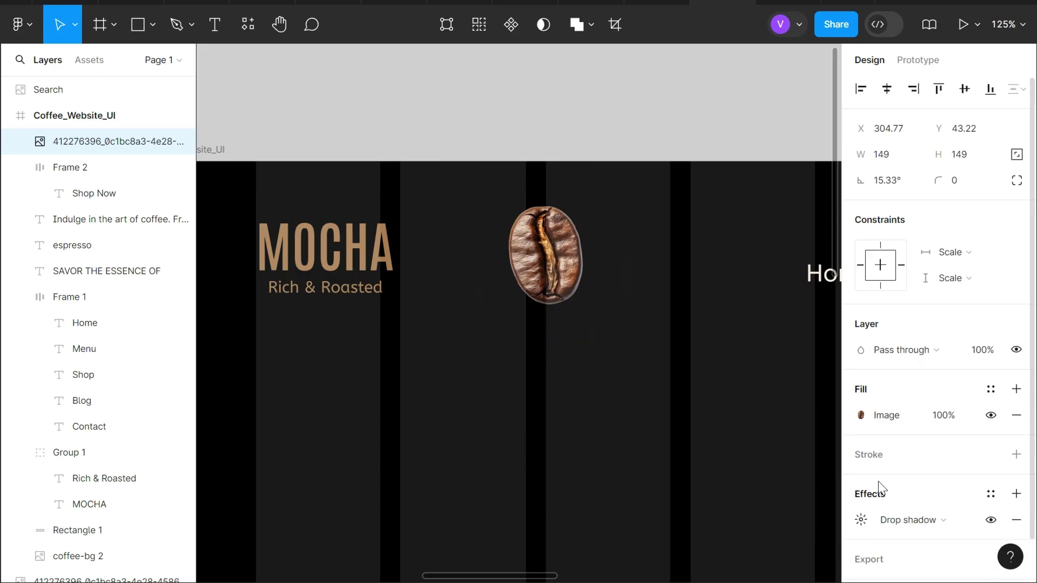
click(903, 521)
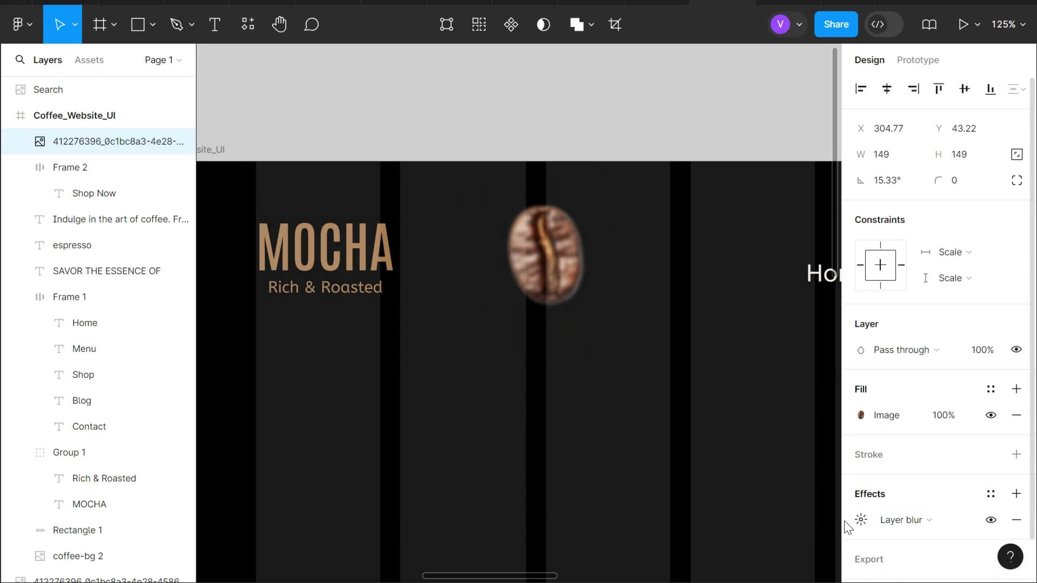
click(868, 520)
text(8.)
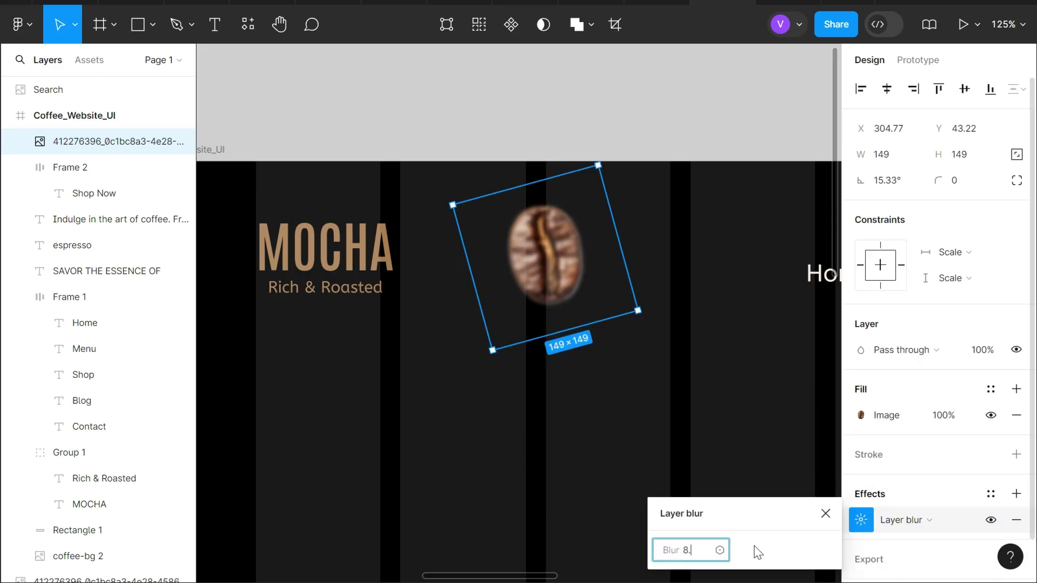
text(5)
key(Return)
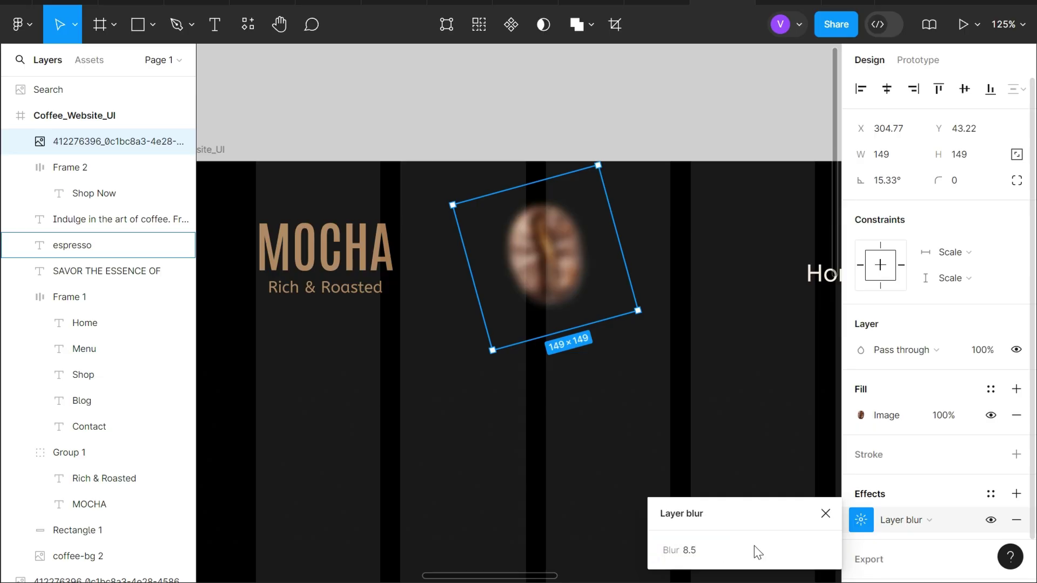
Move the blurred bean up against the frame's top edge beside MOCHA.
drag(539, 266, 547, 204)
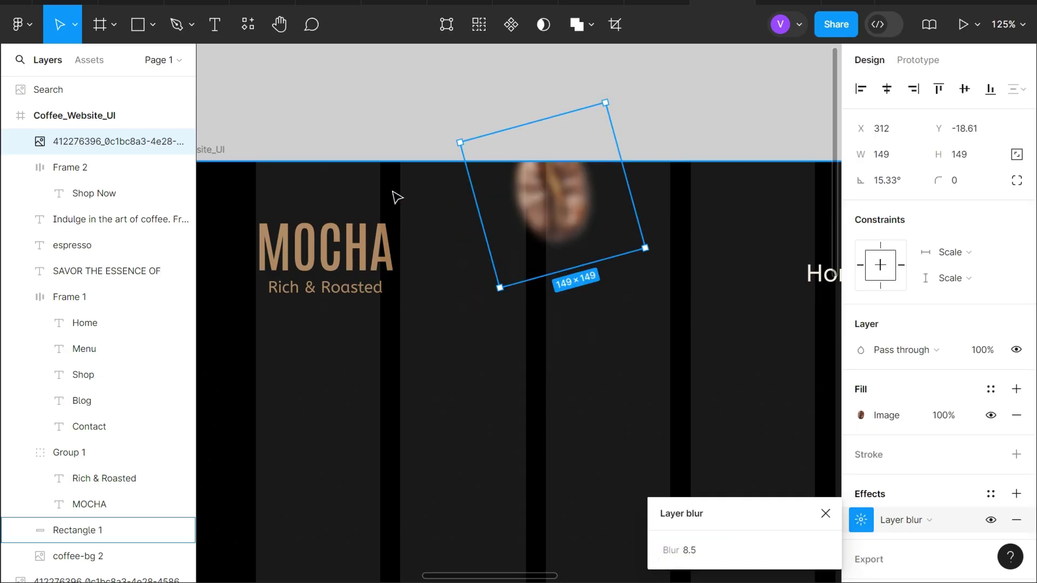
key(alt)
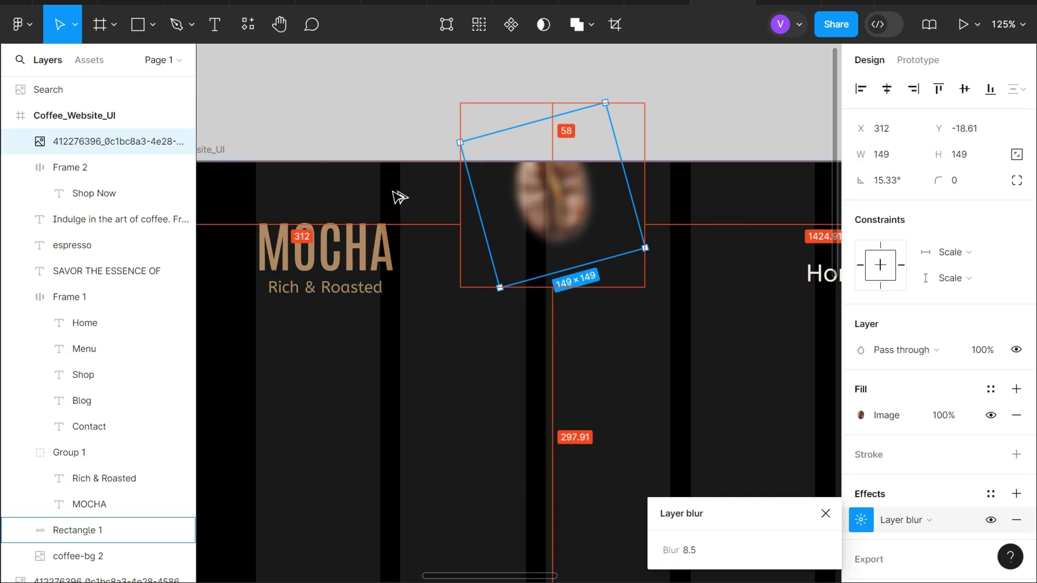
key(Left)
key(Left)
key(Left)
key(Left)
key(Left)
key(Left)
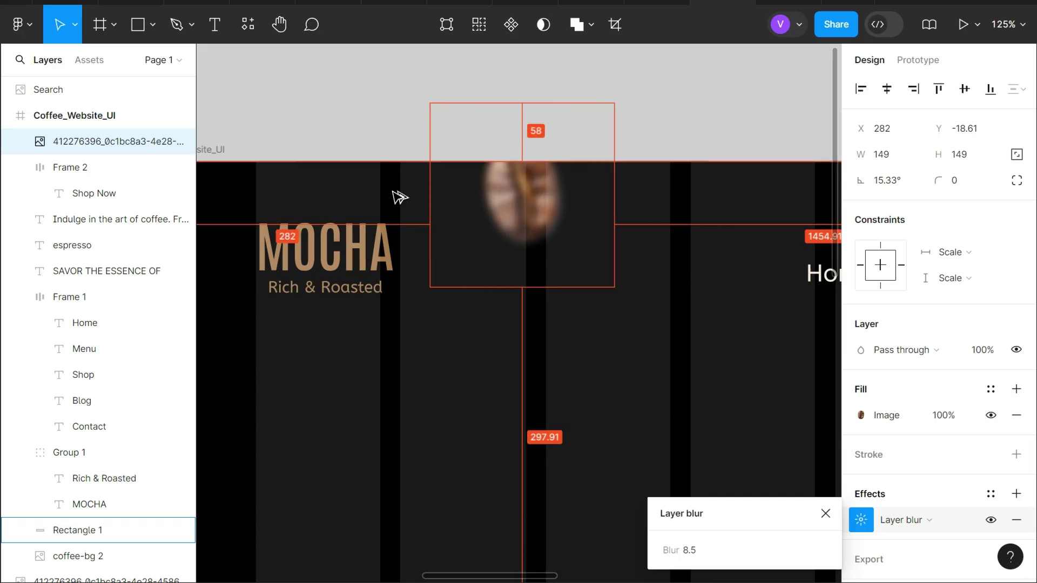
key(Left)
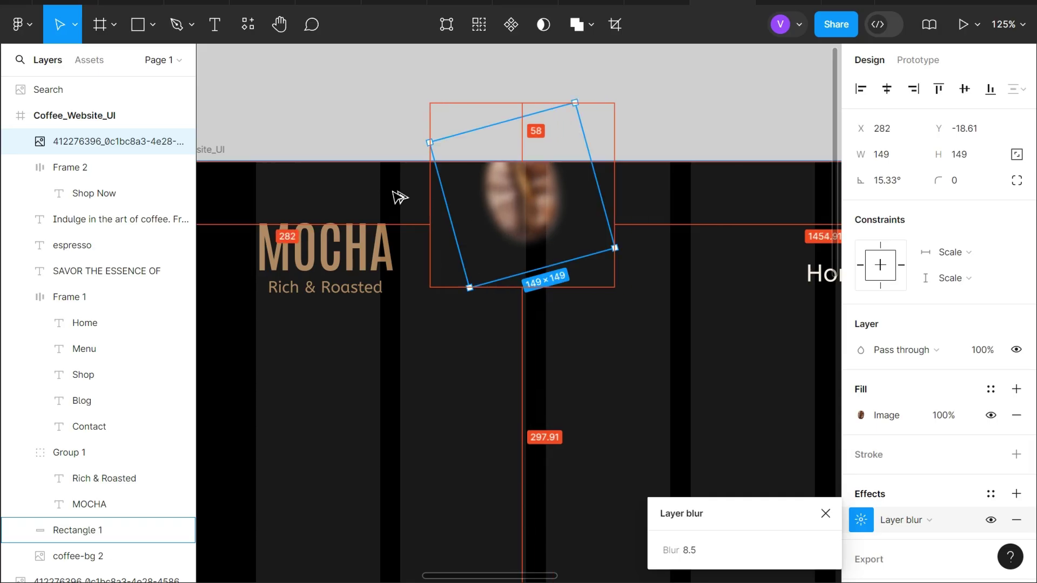
key(Up)
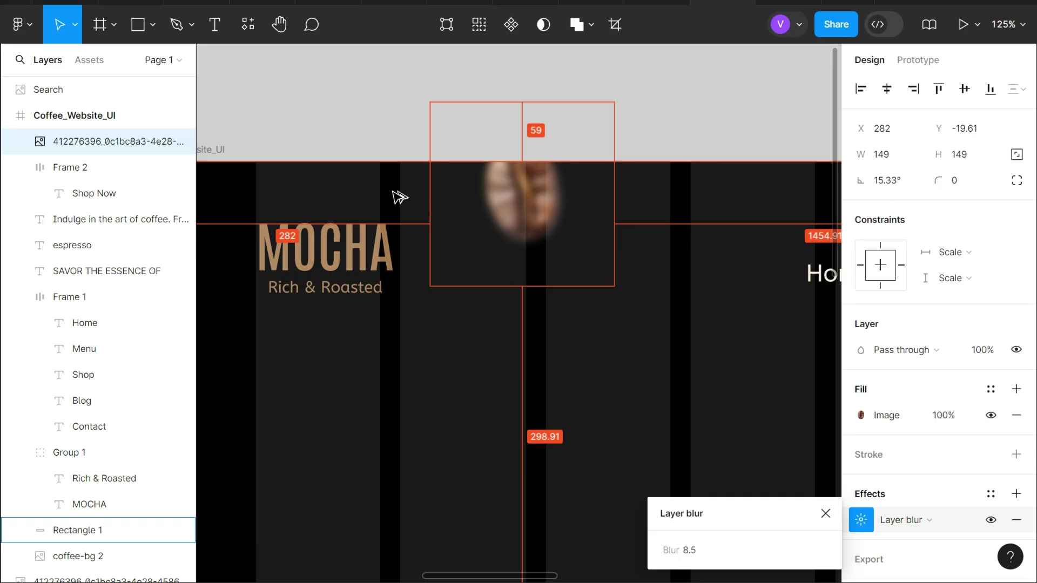
ctrl+scroll(400, 197, down, 5)
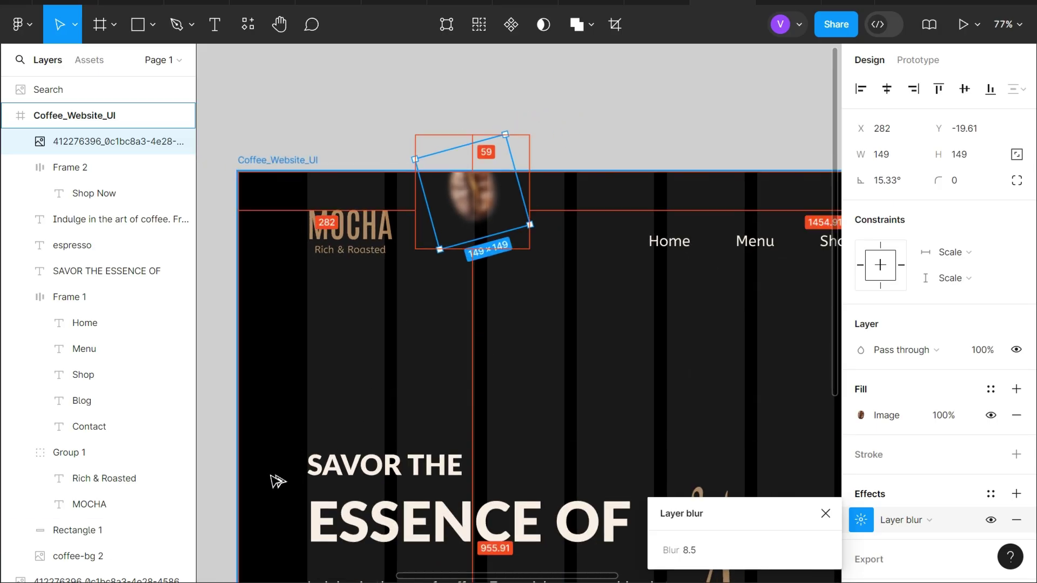
key(Down)
key(Down)
key(Down)
key(Down)
key(Down)
key(Down)
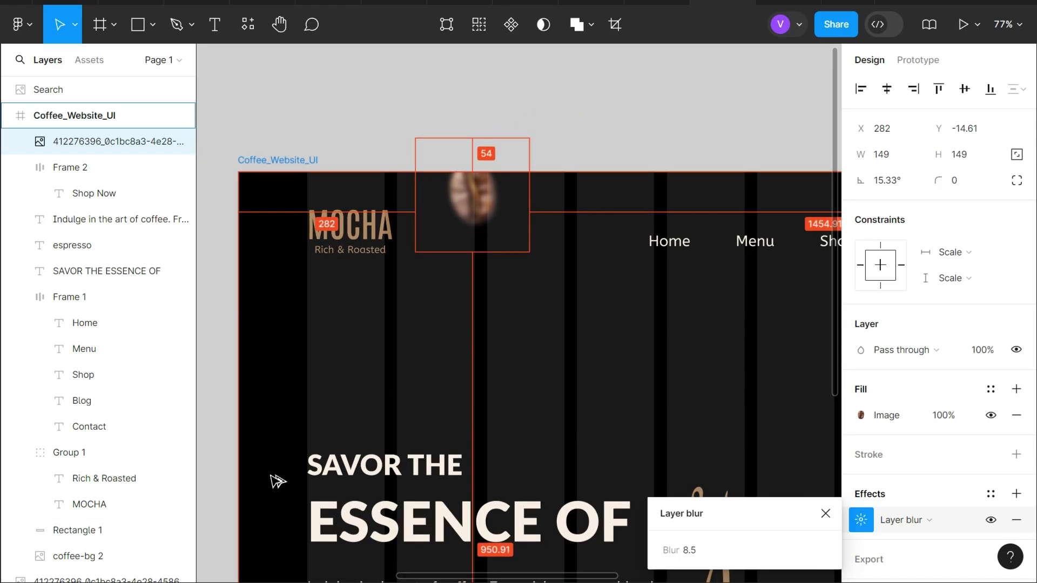
key(Down)
key(Up)
key(Up)
key(Up)
key(Up)
key(Up)
key(Up)
key(Up)
key(Up)
key(Up)
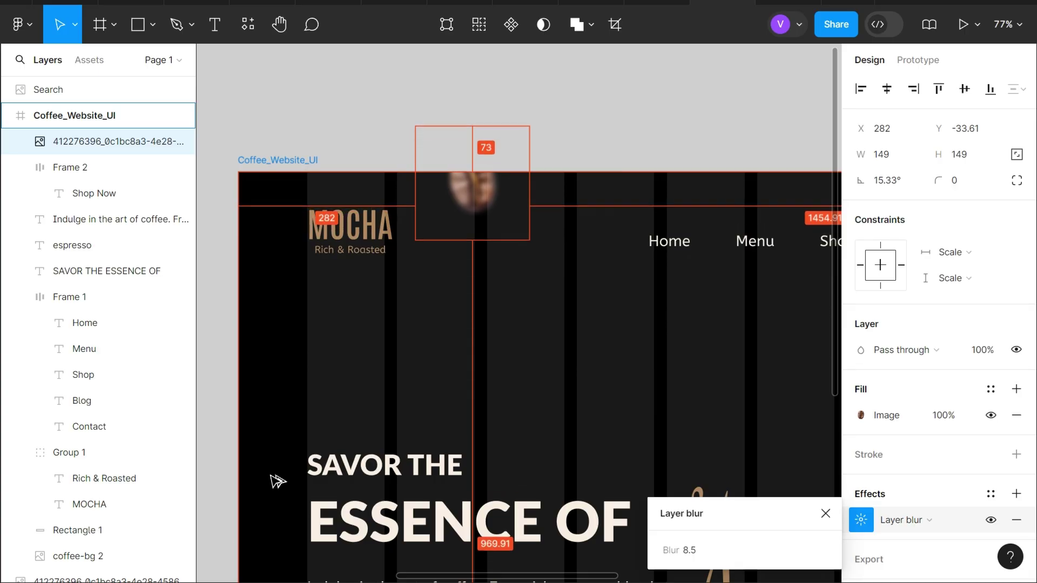
key(Up)
key(Up)
key(Up)
key(Up)
key(Up)
key(Up)
key(Up)
key(Up)
key(Up)
key(Up)
key(Up)
key(Up)
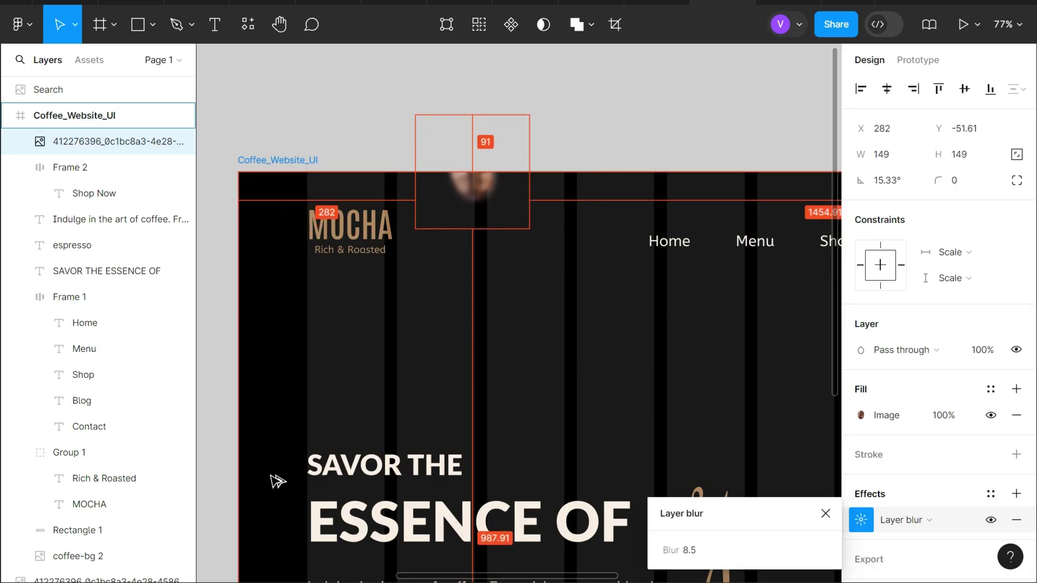
key(Up)
key(Up)
key(Up)
key(Up)
key(Up)
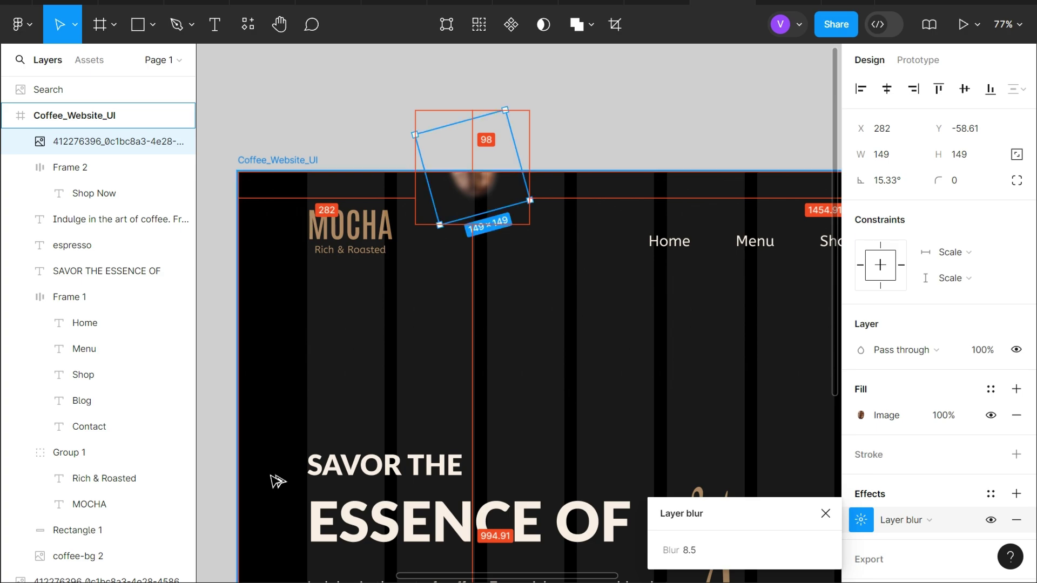
key(Up)
key(Up)
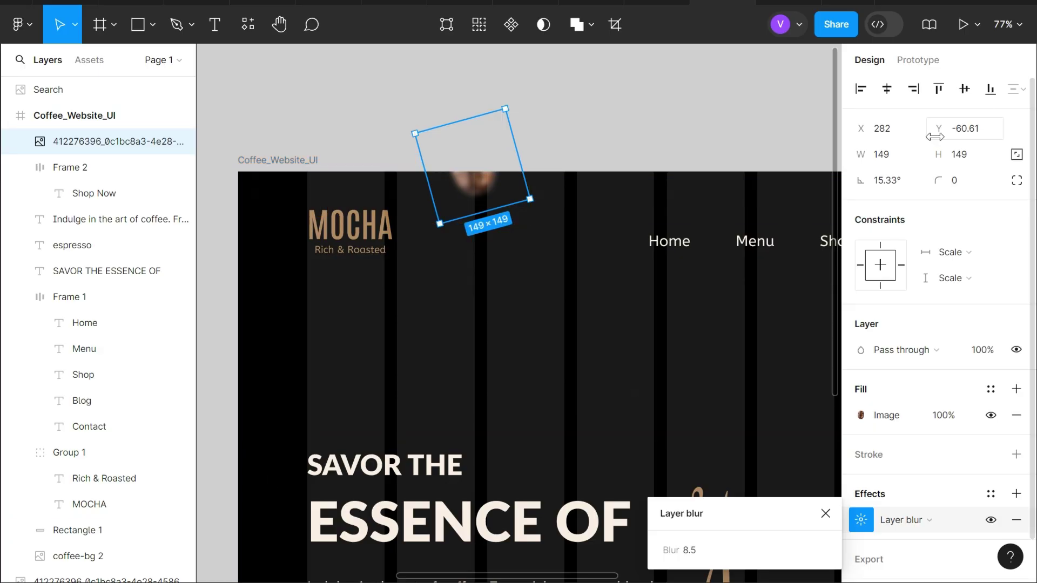
Flip the bean's tilt to -15.33° and fine-tune its position.
drag(863, 180, 867, 183)
click(878, 186)
key(ctrl+z)
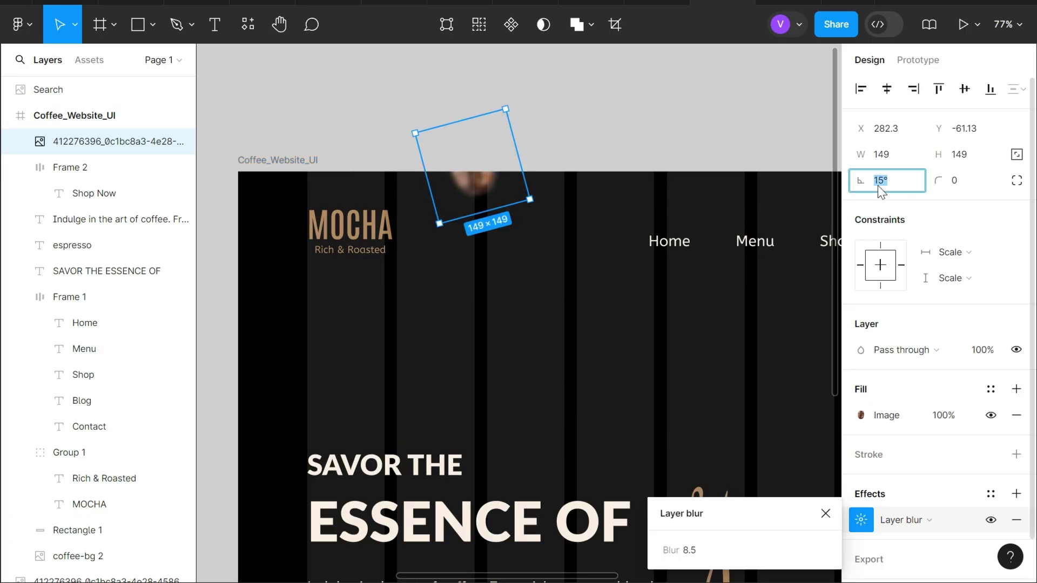
text(-15.33)
key(Return)
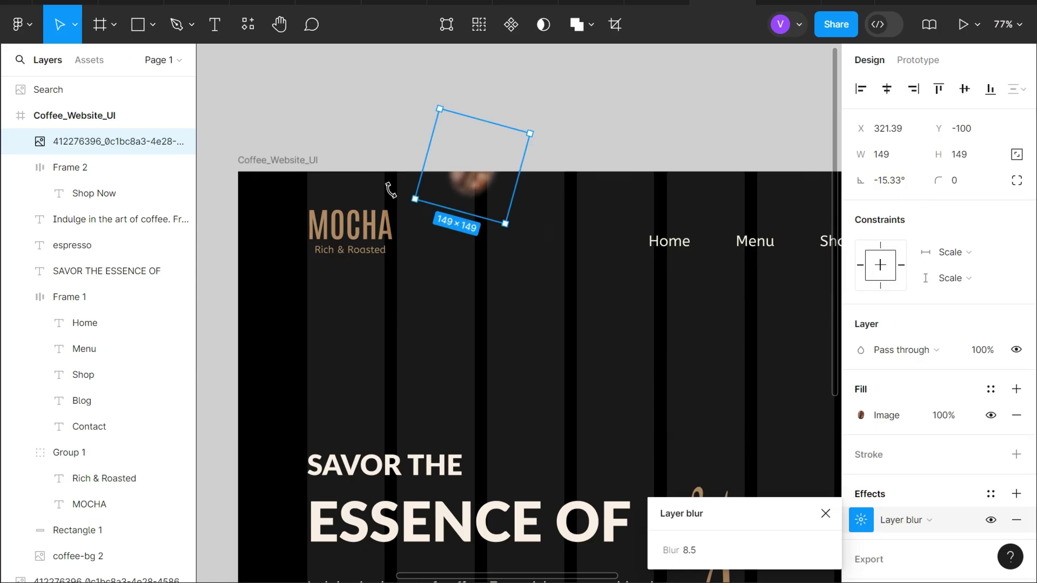
key(alt)
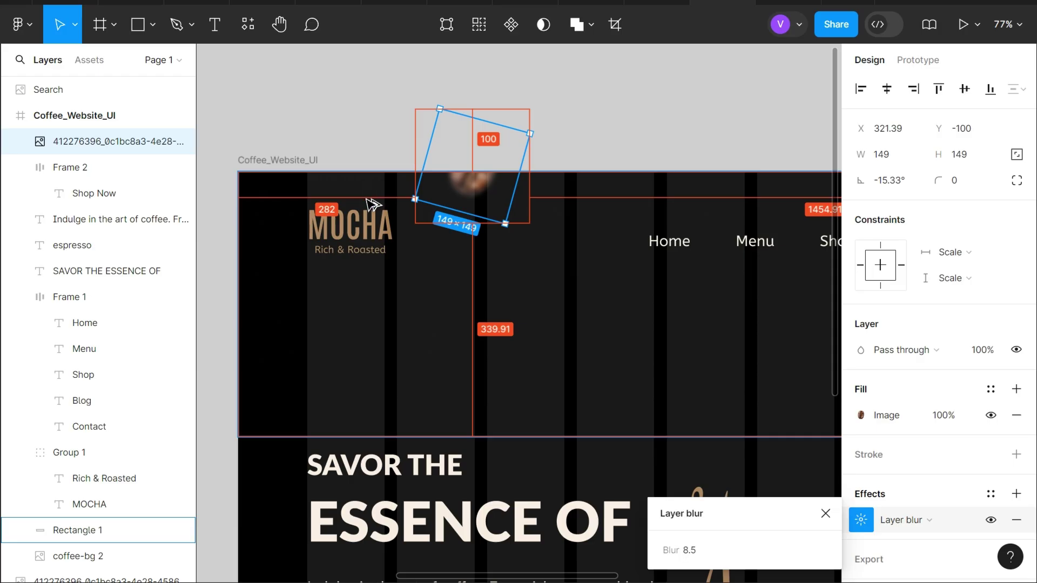
key(Up)
key(Up)
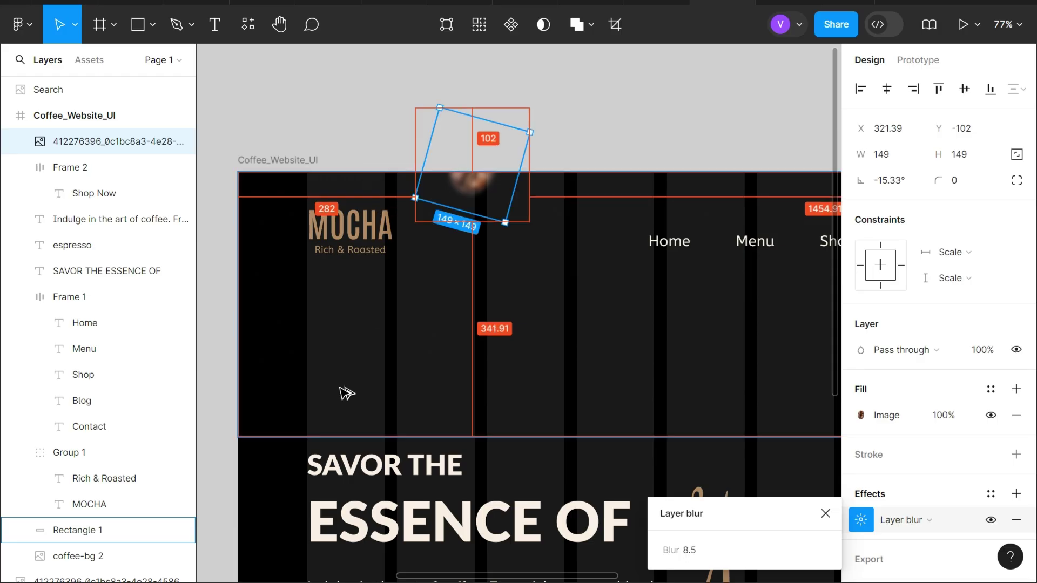
key(Down)
key(Down)
key(Down)
key(Down)
key(shift+Down)
key(shift+Down)
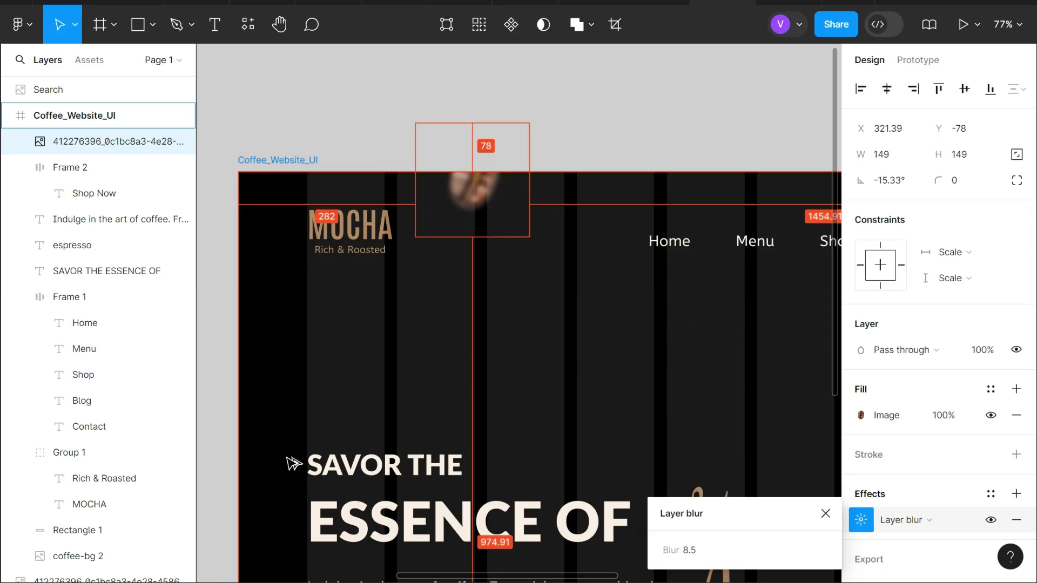
key(Down)
key(Down)
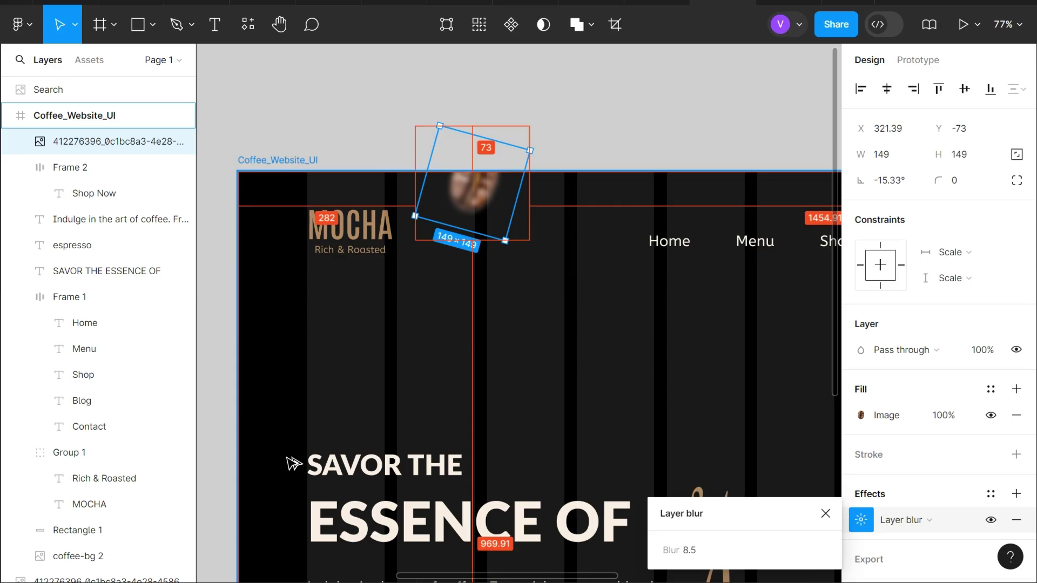
Preview the hero as a full-screen prototype, then return to the canvas.
key(ctrl+alt+Return)
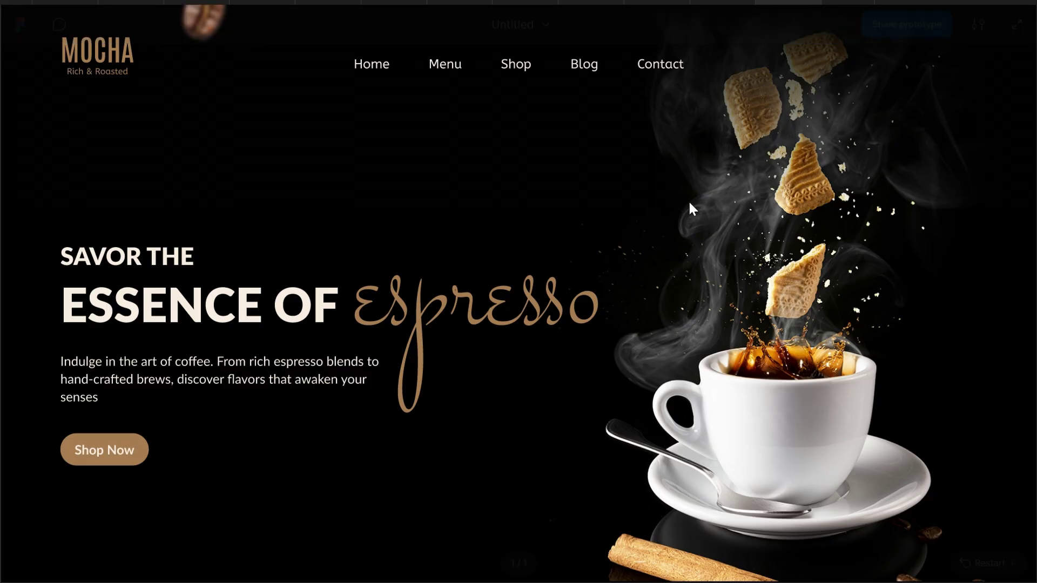
key(Escape)
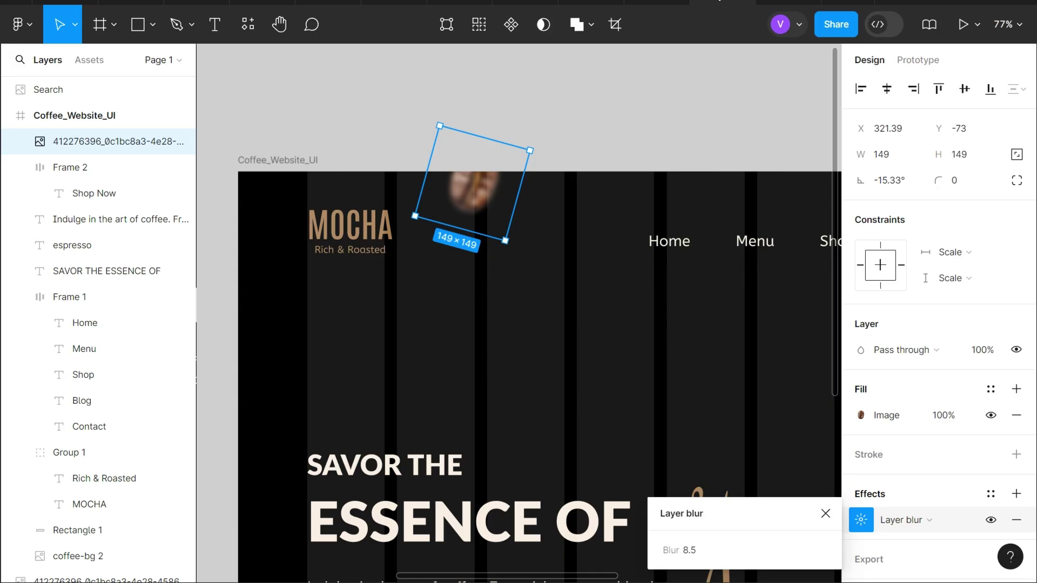
scroll(398, 247, left, 2)
scroll(398, 250, left, 5)
scroll(400, 253, left, 2)
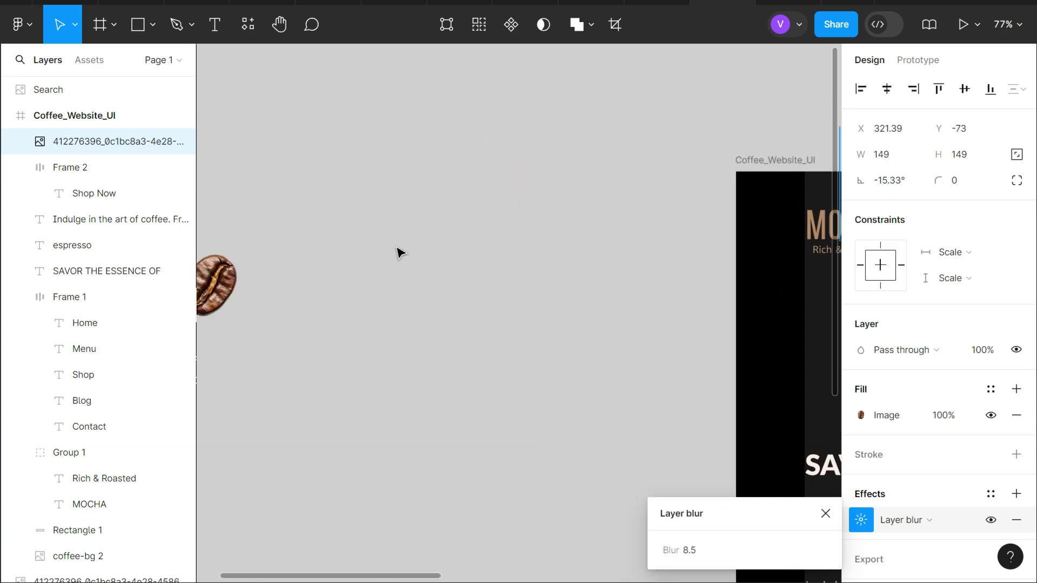
scroll(398, 253, left, 1)
Paste a second coffee bean and place it inside the website frame.
key(ctrl+v)
drag(281, 294, 669, 336)
scroll(669, 336, right, 1)
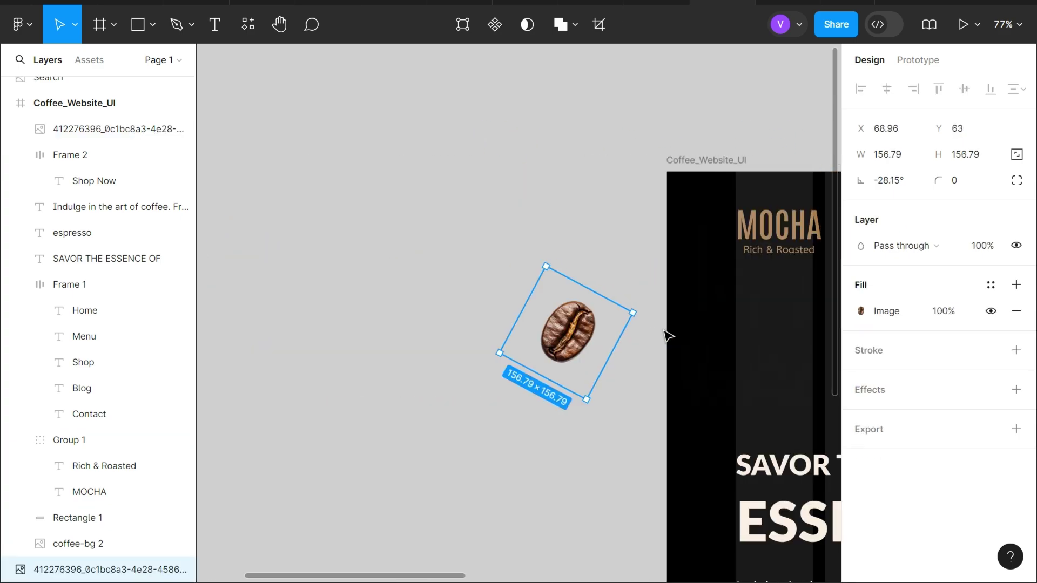
mouse_move(548, 328)
mouse_down()
mouse_move(625, 404)
mouse_move(540, 410)
mouse_up()
scroll(493, 426, right, 1)
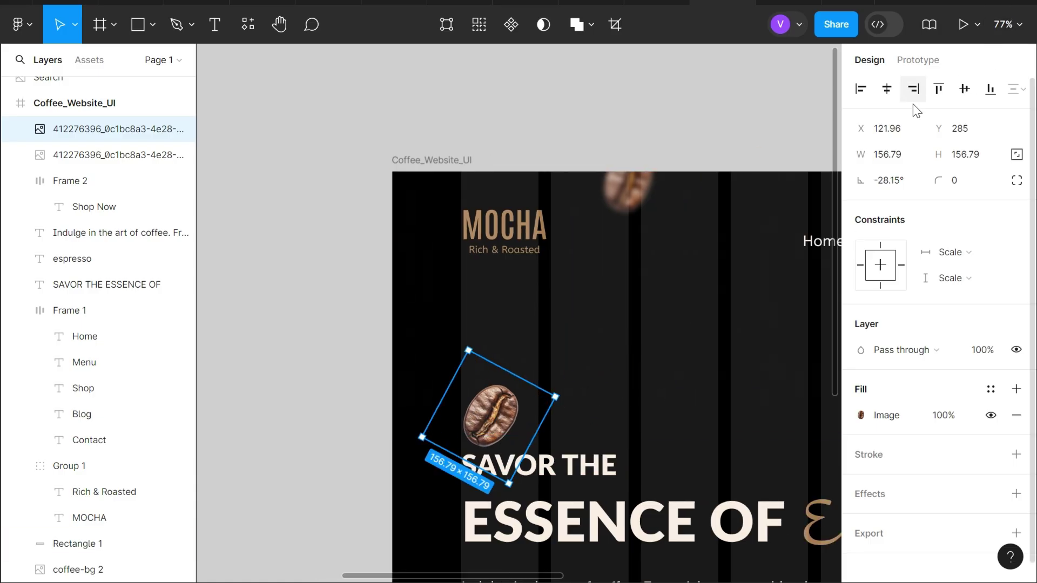
Shrink the second bean to 97.66 wide and rotate it -124.43°.
click(894, 155)
text(9)
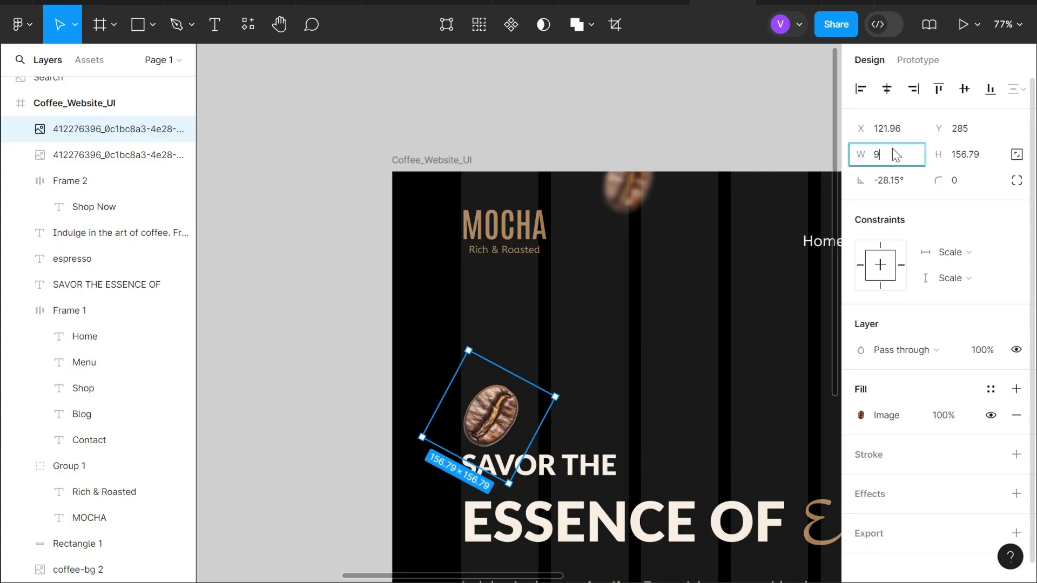
text(7.6)
text(6)
key(Return)
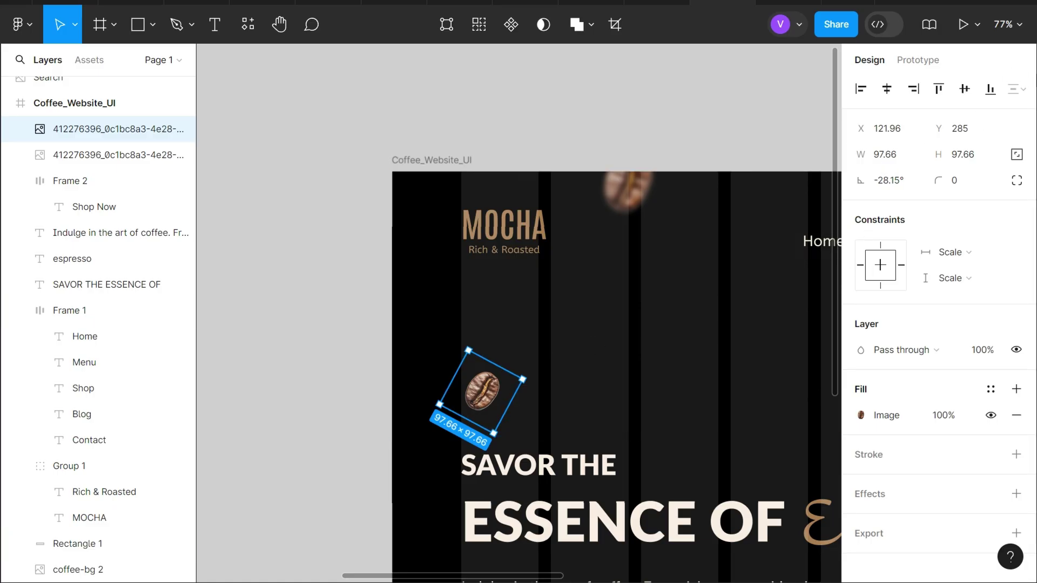
click(898, 176)
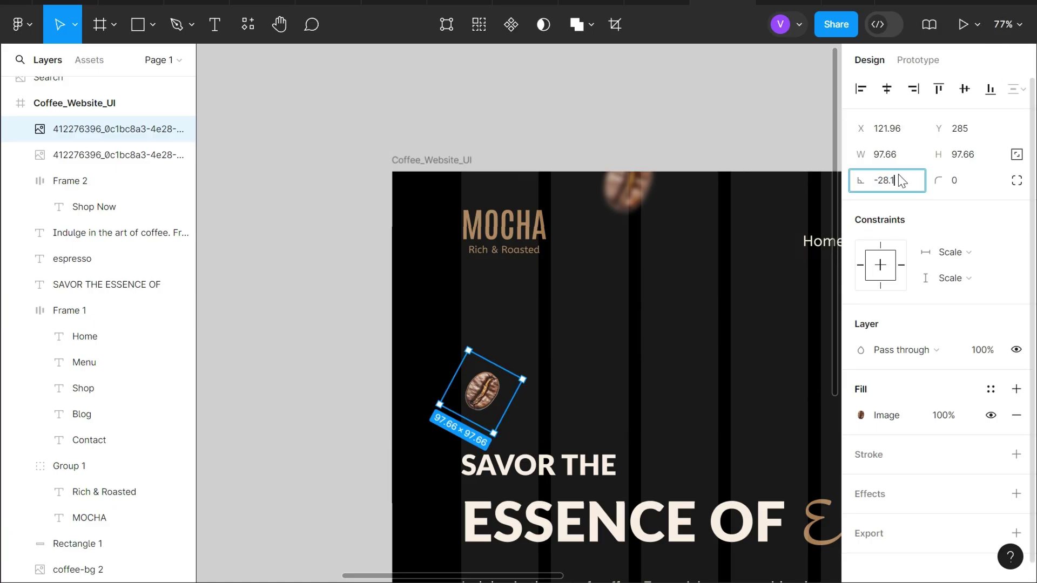
text(124.43)
key(Return)
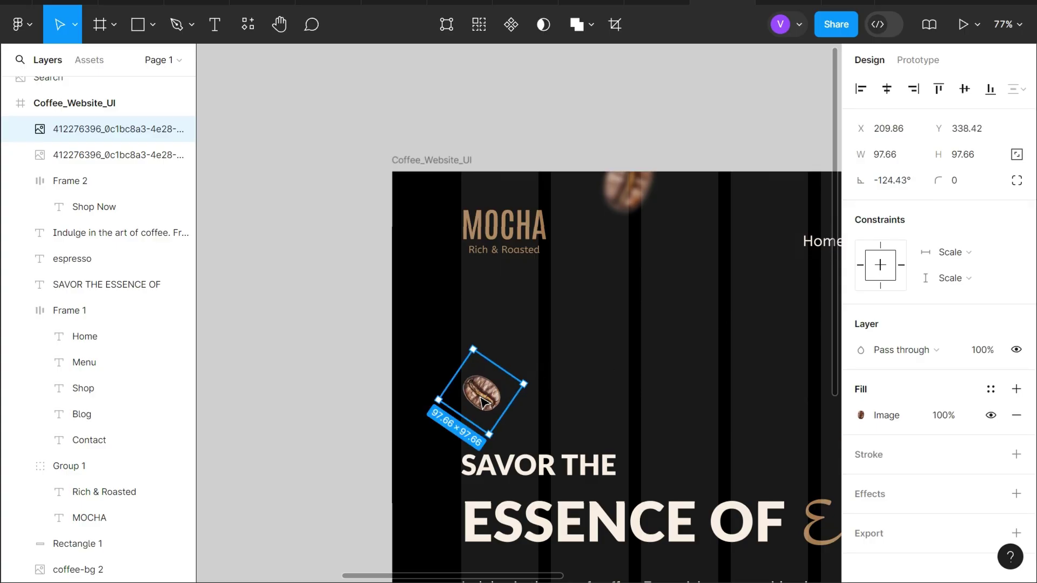
Move the small bean to the frame's left edge, slightly higher toward MOCHA.
drag(488, 399, 435, 392)
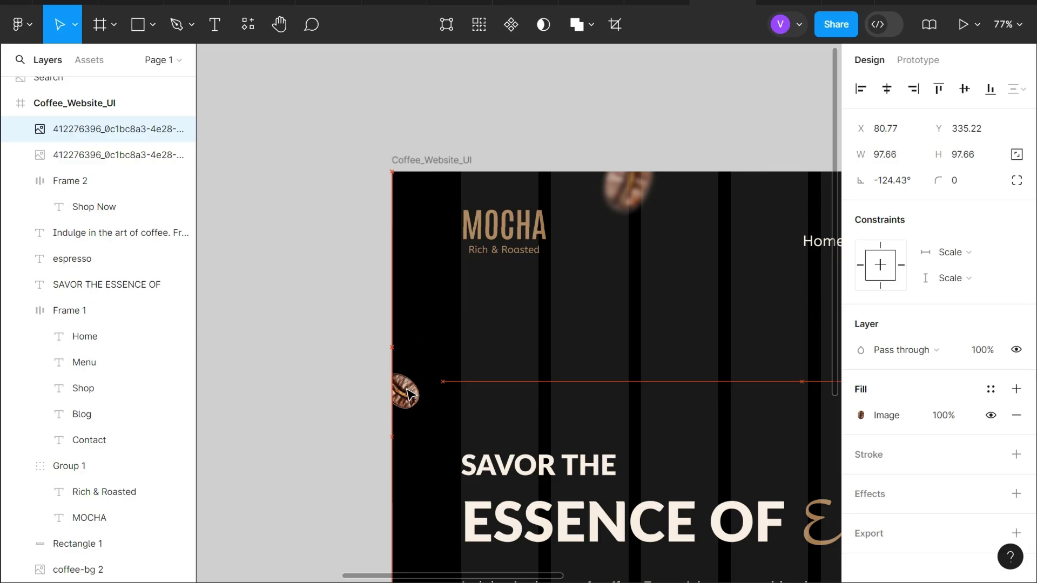
ctrl+scroll(462, 459, down, 3)
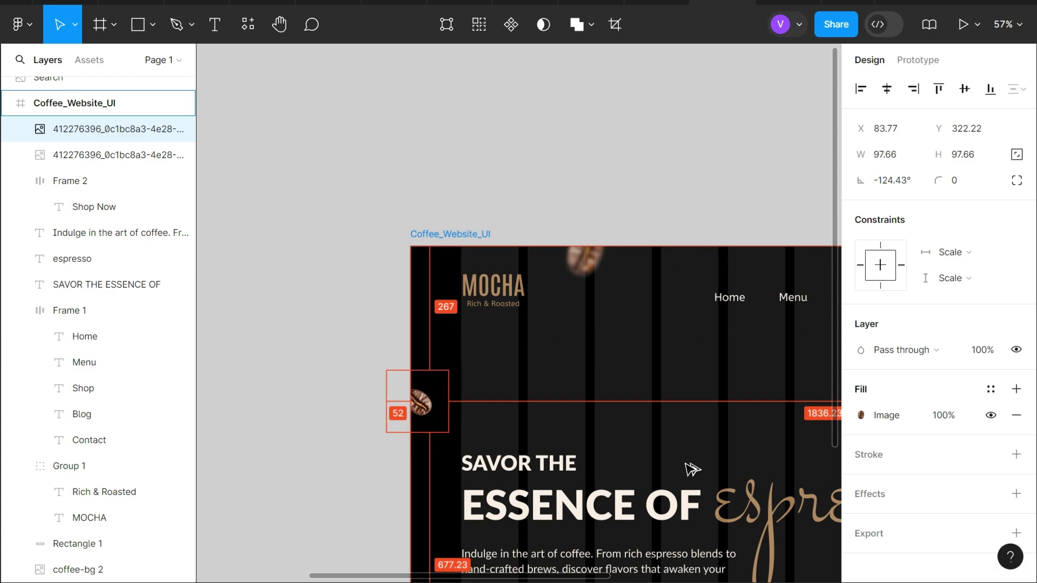
key(Left)
key(Left)
key(Left)
key(Left)
key(Left)
key(Left)
key(Left)
key(Left)
key(Left)
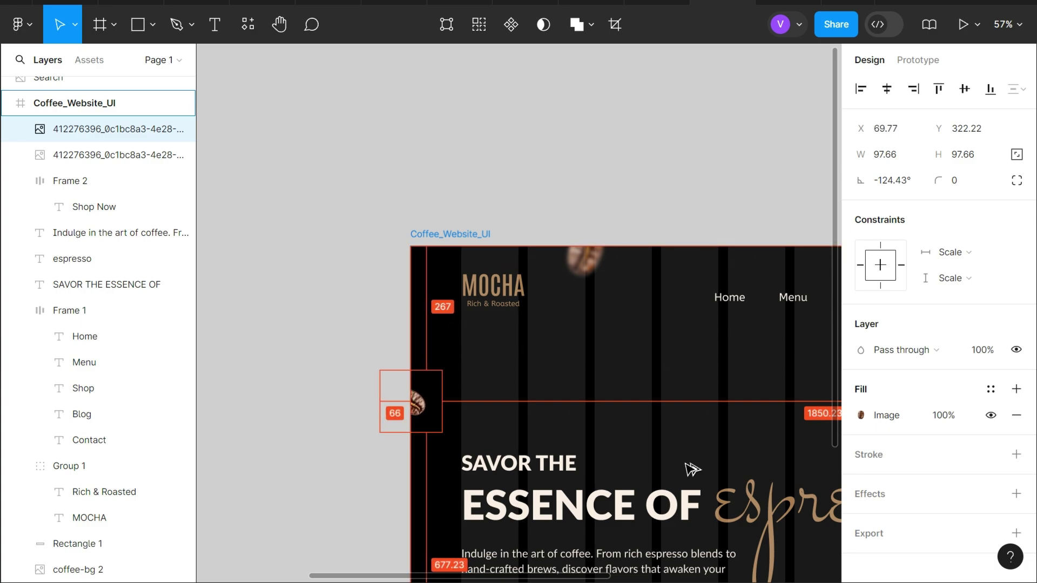
key(Left)
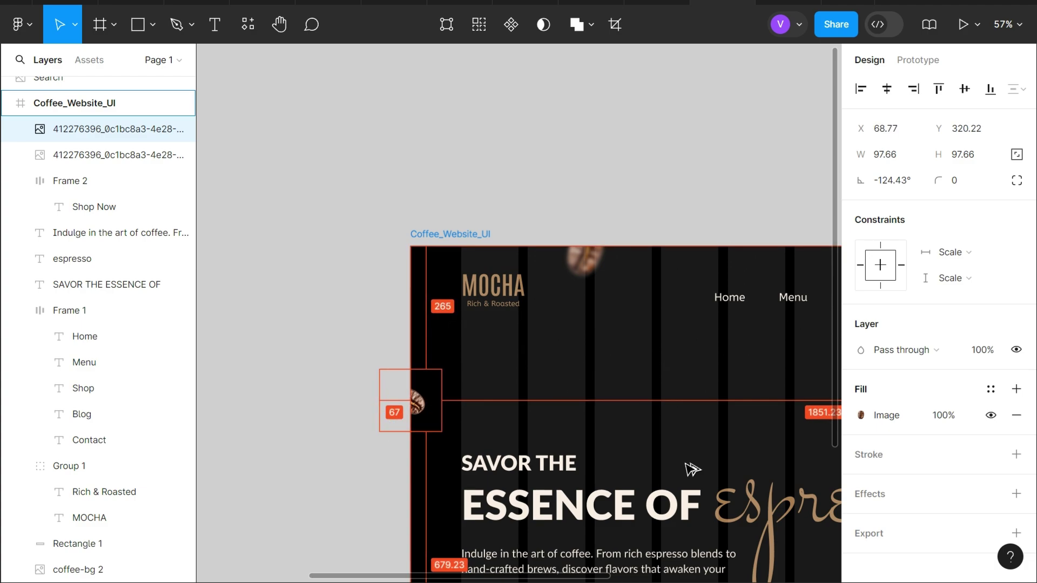
key(Up)
key(Up)
key(Up)
key(Up)
key(Up)
key(Up)
key(Up)
key(Up)
key(Up)
key(Up)
key(Up)
key(Up)
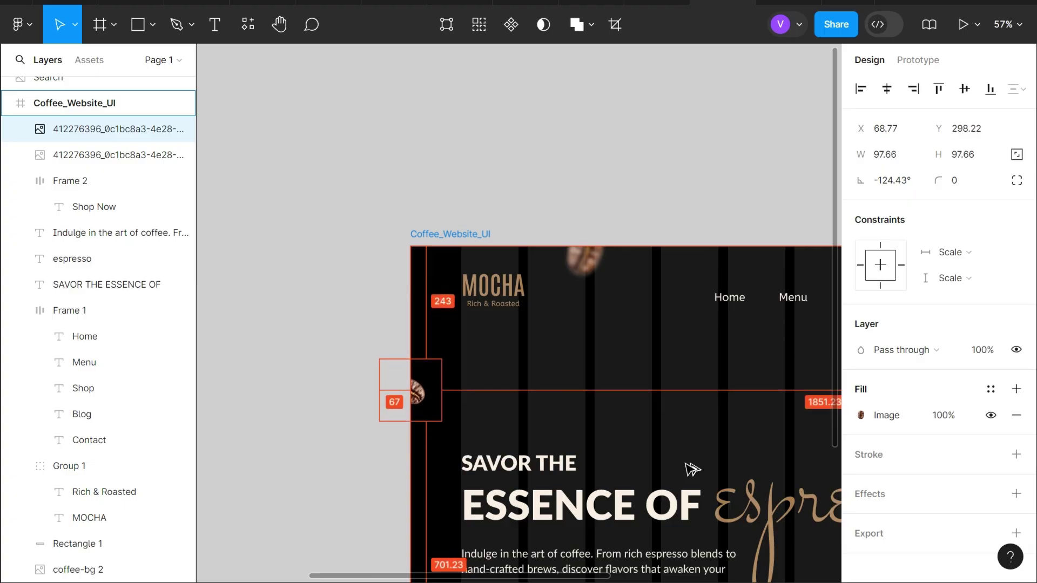
key(Up)
key(Up)
key(Up)
key(Up)
key(Up)
key(Up)
key(Up)
key(Up)
key(Up)
key(Up)
key(Up)
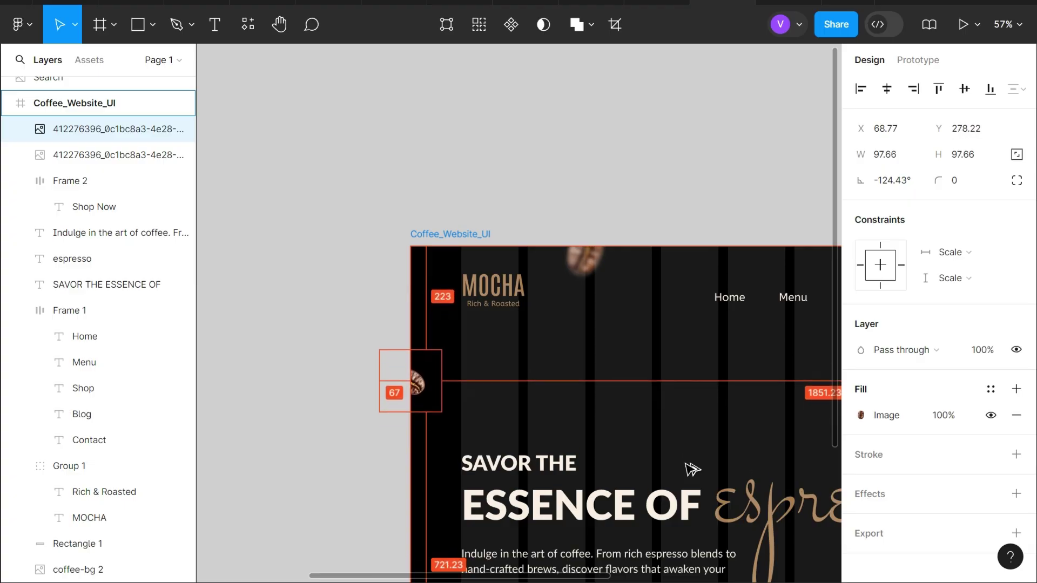
key(Up)
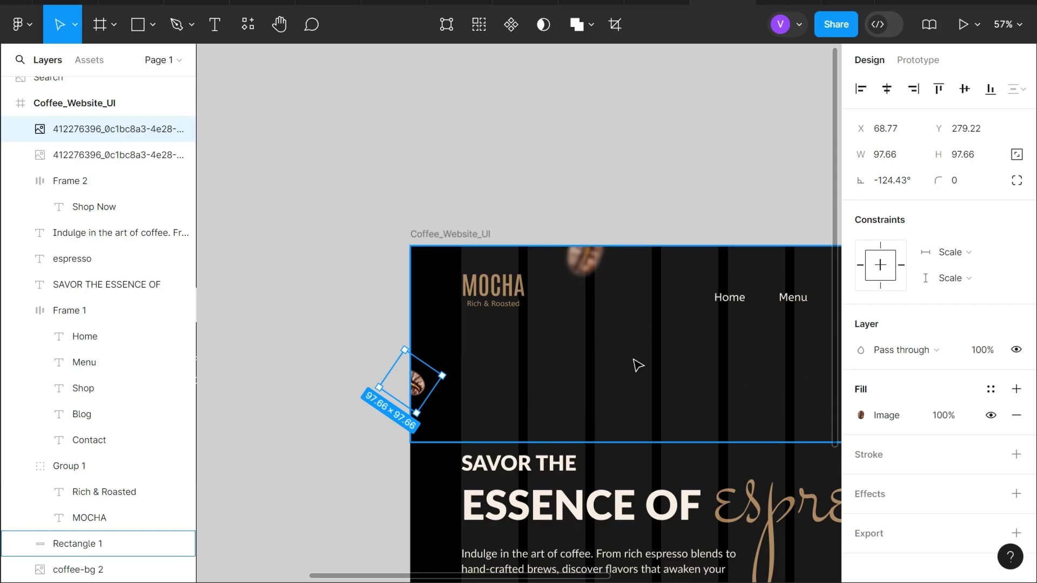
Select the spare coffee bean and pull it away from the other.
scroll(639, 366, down, 2)
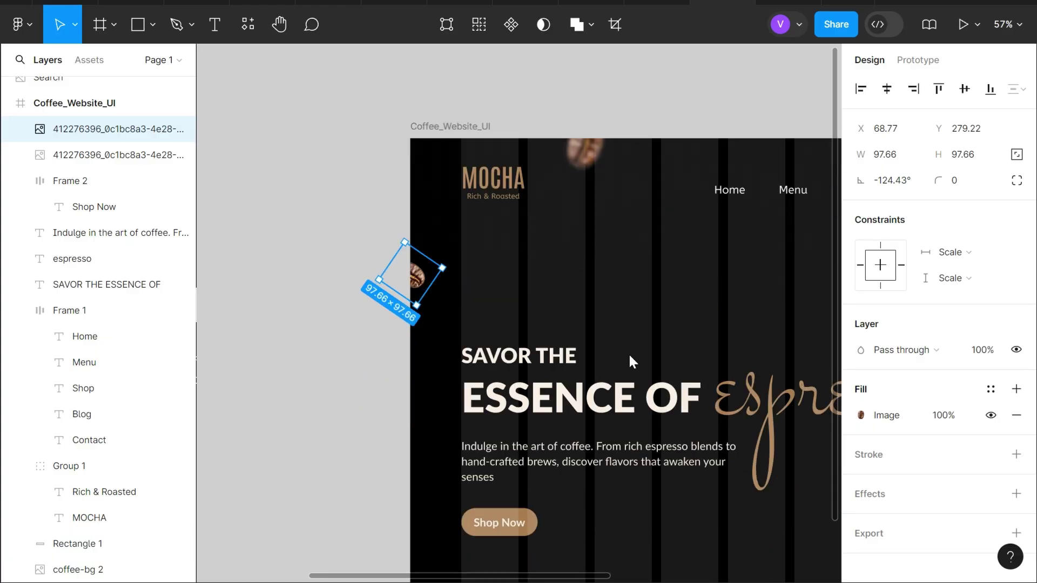
scroll(633, 361, left, 5)
click(243, 227)
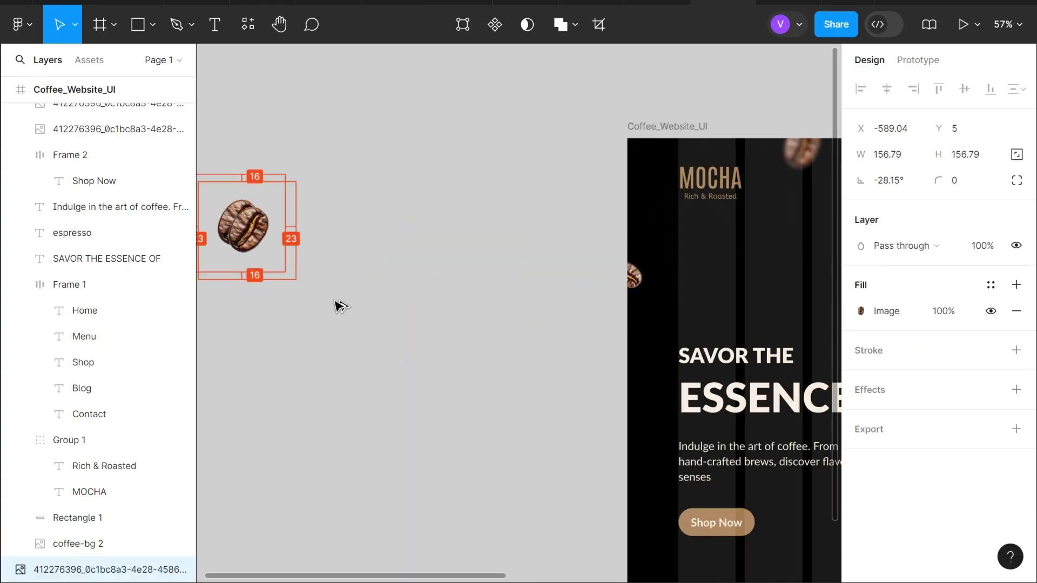
drag(340, 306, 537, 425)
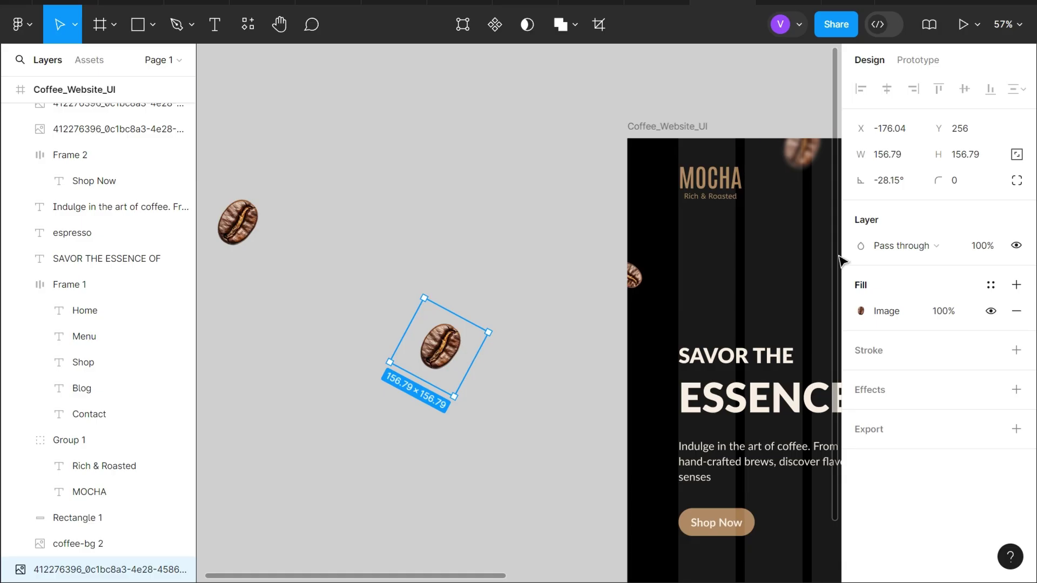
Resize the spare bean to 89.23×89.23 and rotate it -109.08°.
click(904, 155)
text(89.23)
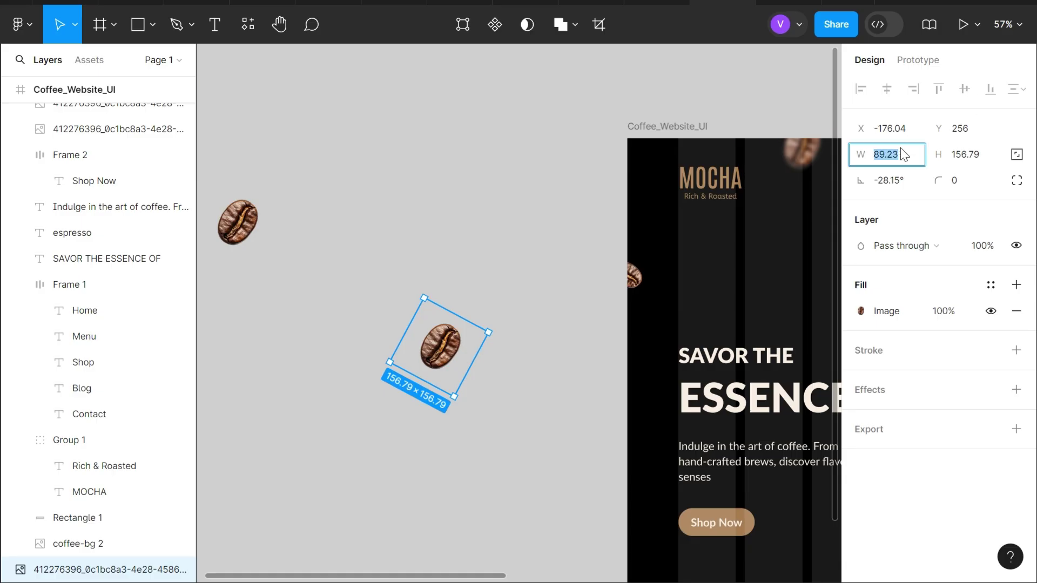
key(Tab)
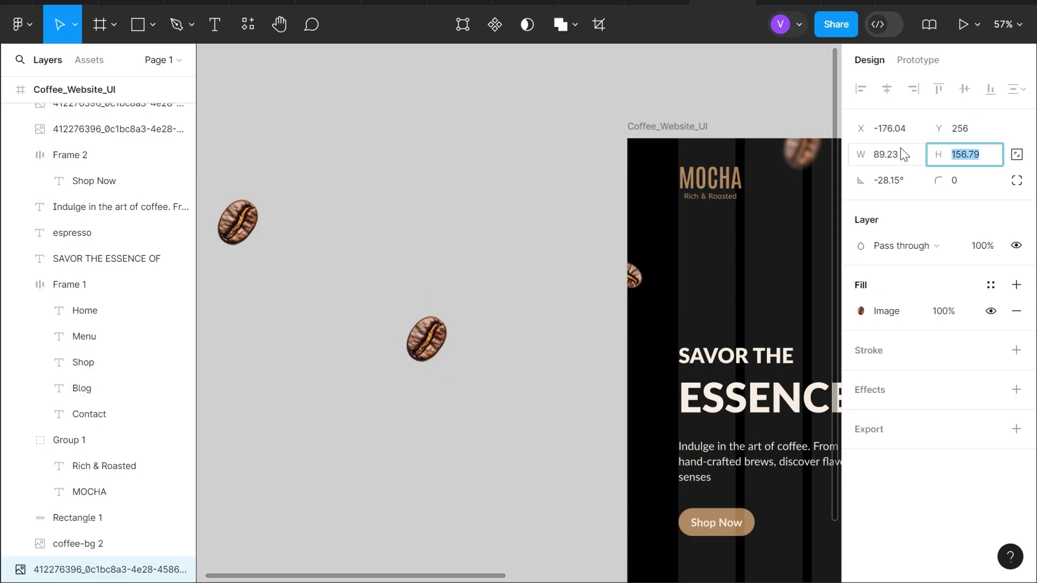
text(89.23)
key(Return)
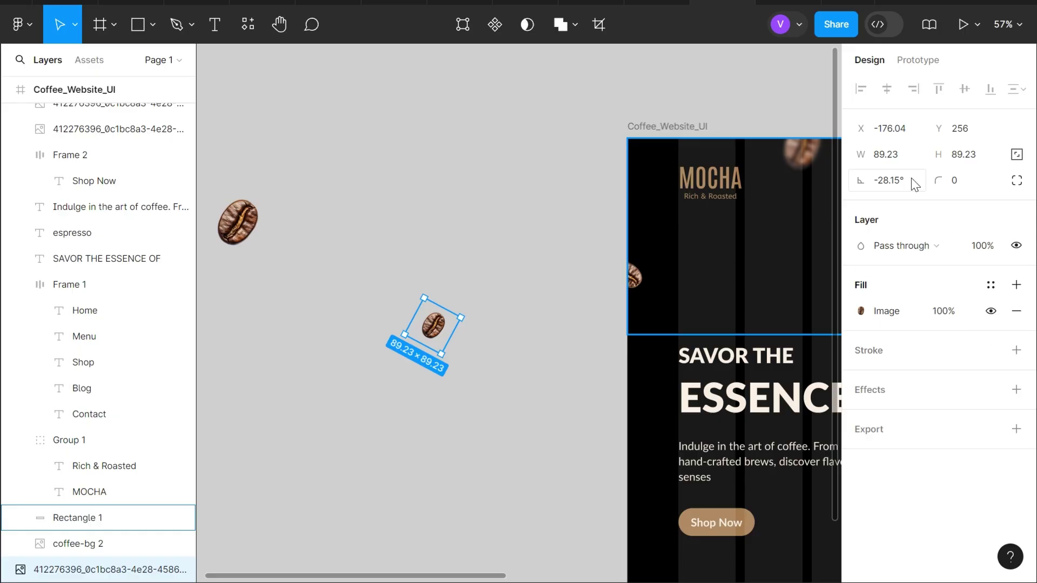
click(905, 170)
text(-109.0)
text(8)
key(Return)
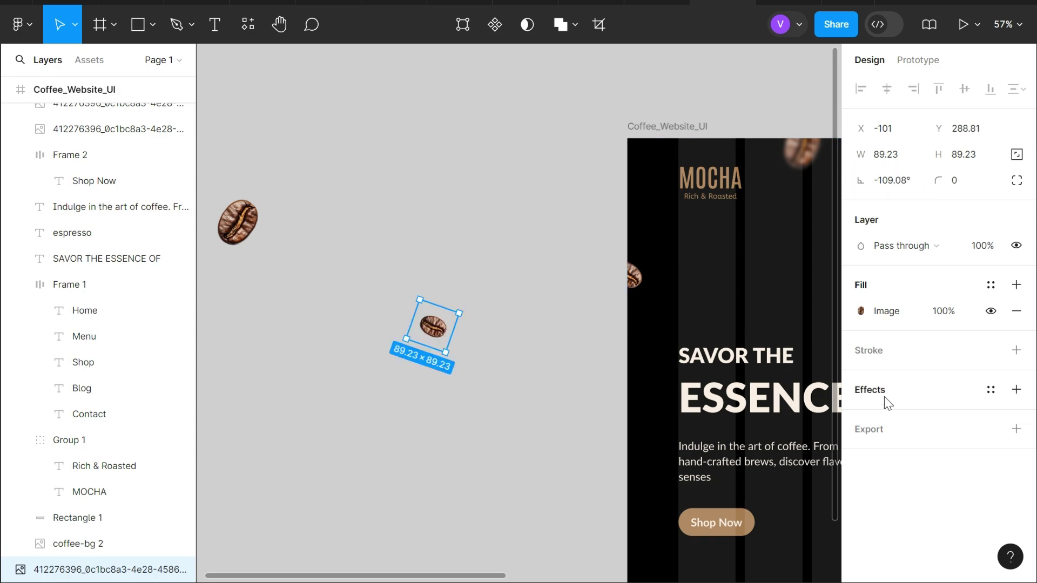
Add a layer blur of 10 and drag the bean into the hero near Shop Now.
click(883, 393)
click(897, 416)
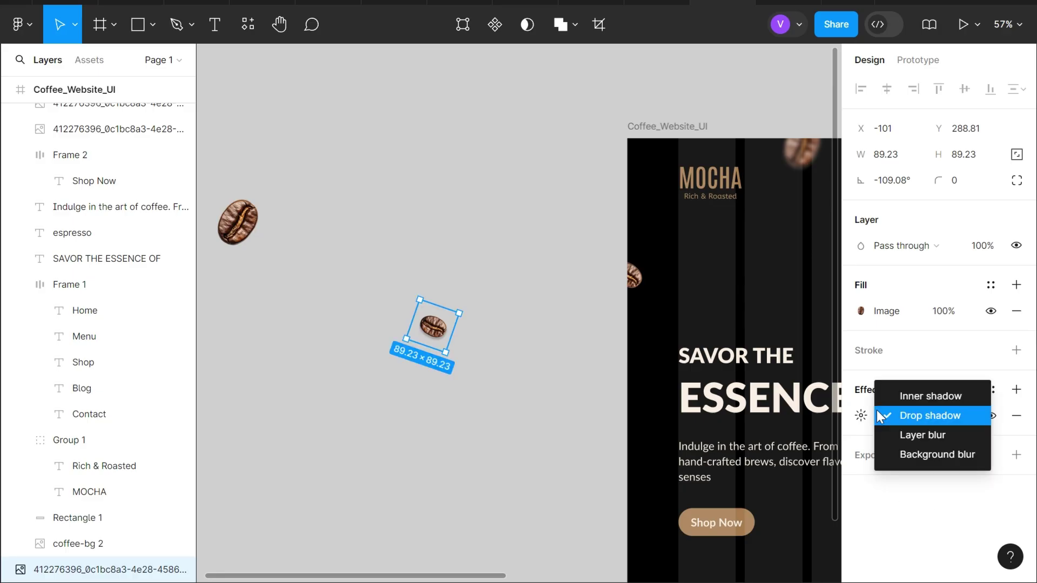
click(910, 453)
click(914, 416)
click(911, 398)
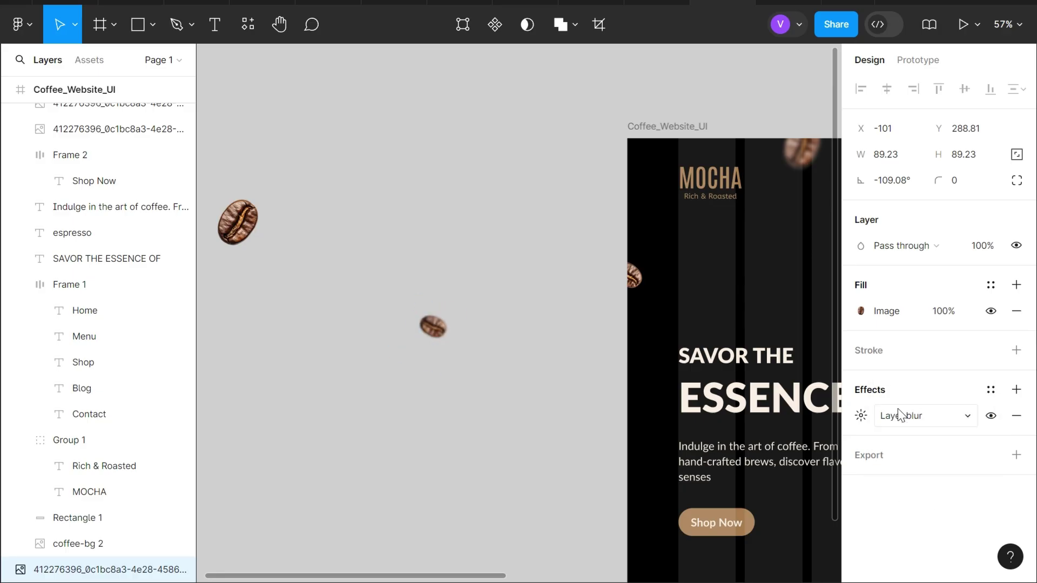
click(859, 415)
text(10)
key(Return)
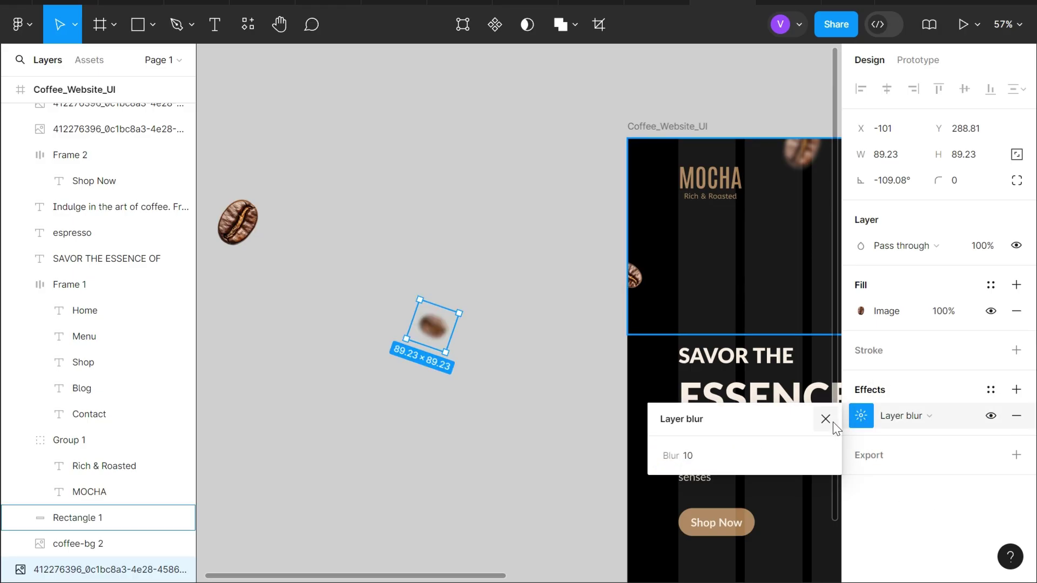
click(829, 420)
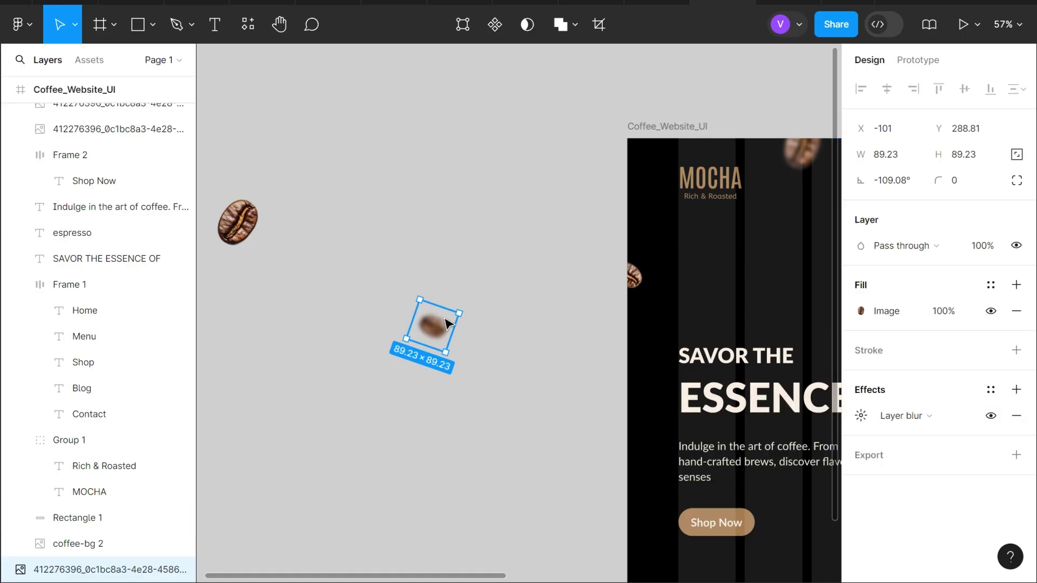
drag(432, 326, 656, 514)
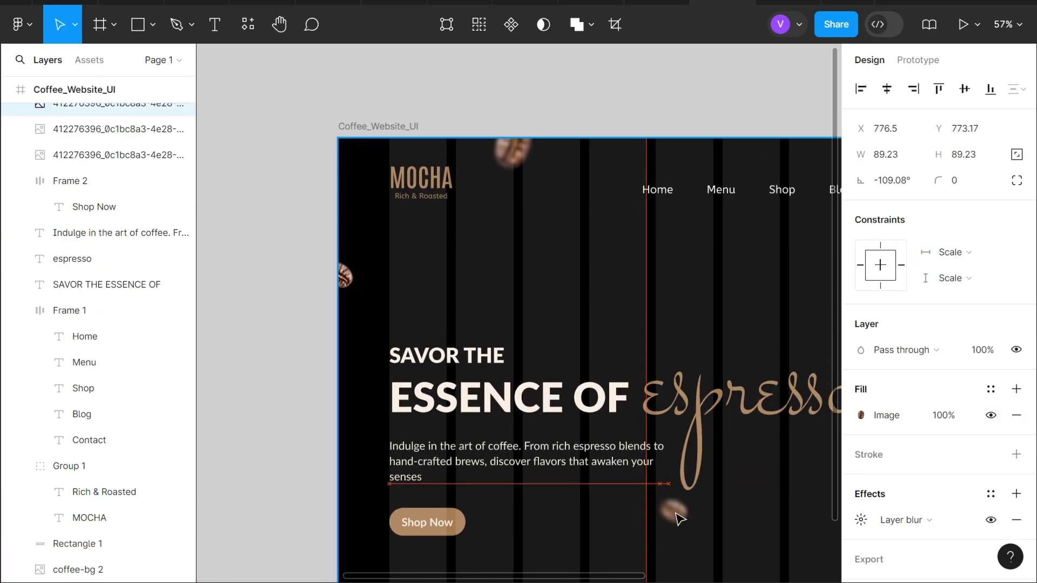
Lower the blurred bean to 829.5, 873.17, below the paragraph and right of Shop Now.
scroll(656, 514, down, 5)
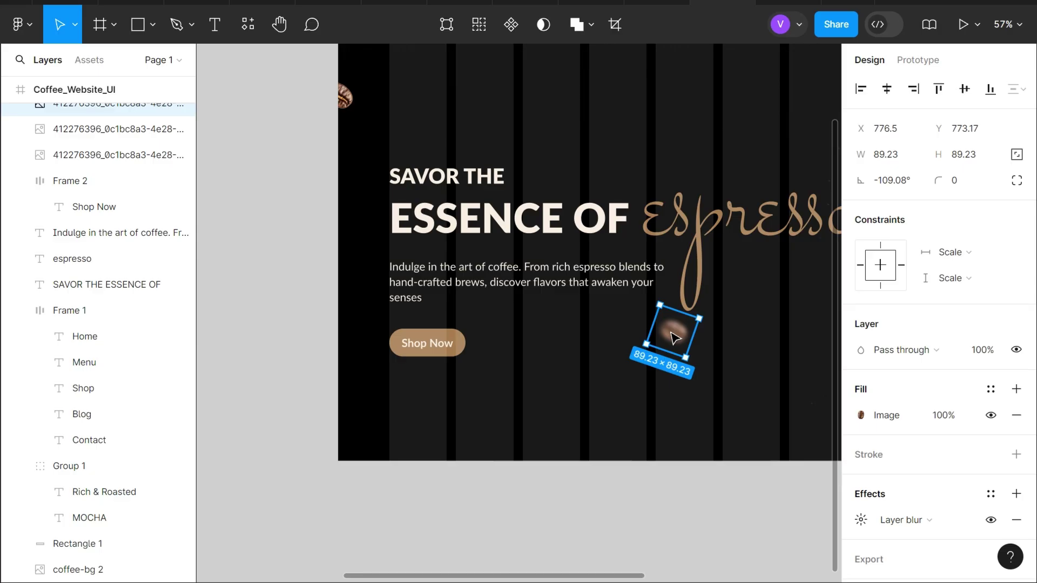
drag(674, 338, 695, 346)
scroll(700, 348, right, 2)
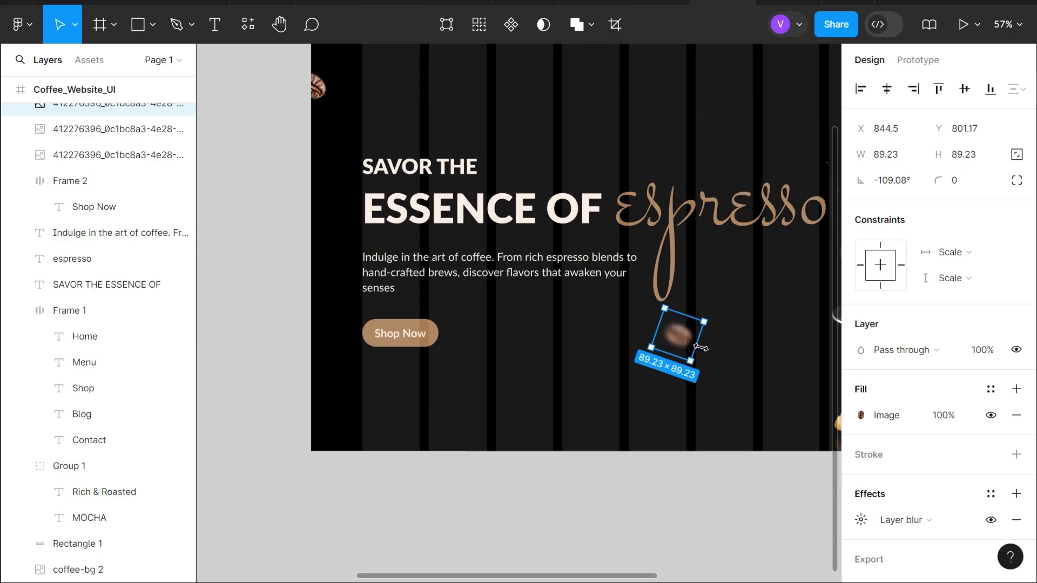
scroll(701, 349, right, 1)
scroll(676, 356, right, 2)
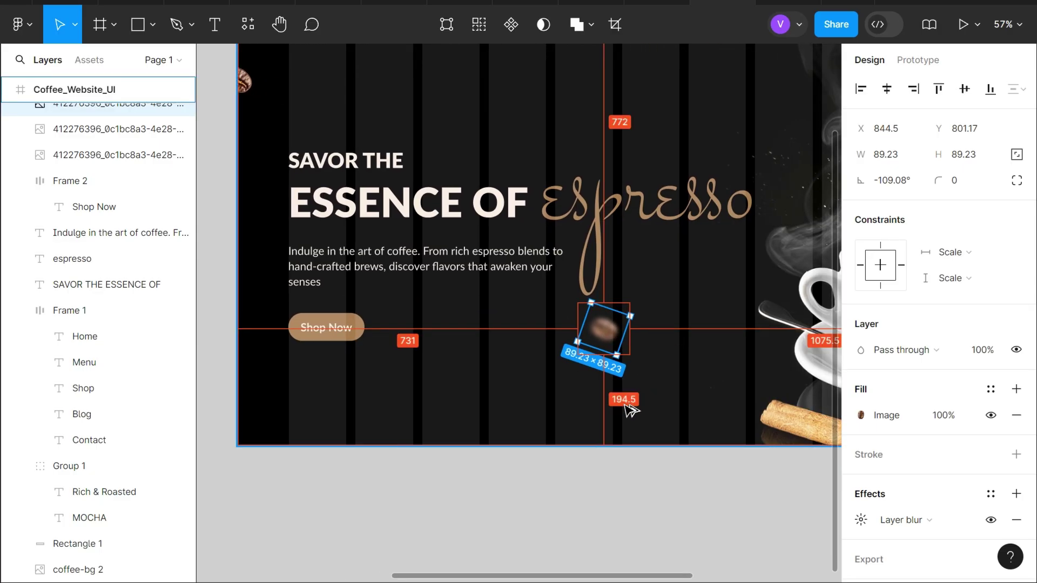
key(Down)
key(Down)
key(Down)
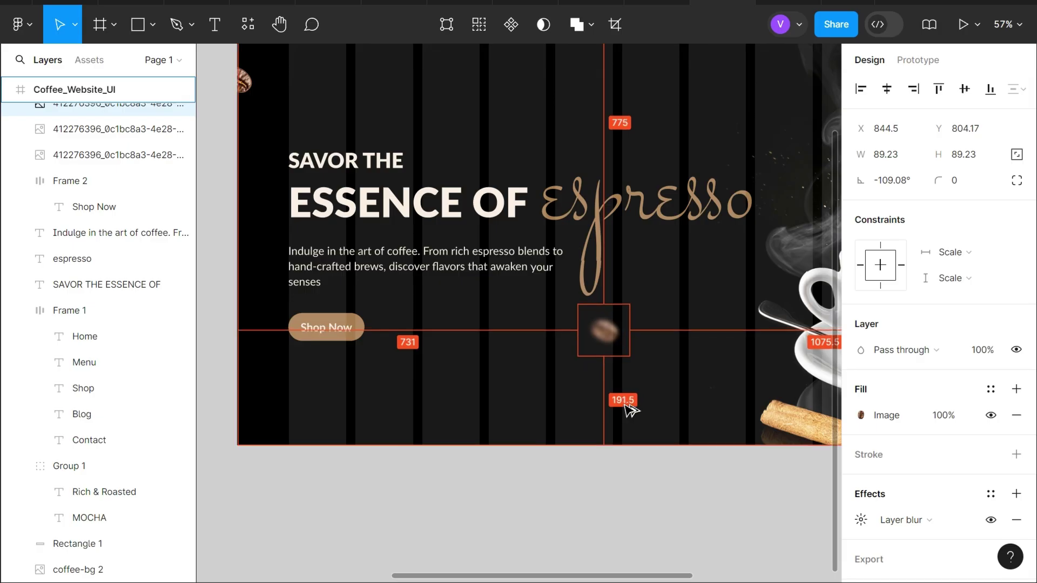
key(shift+Down)
key(shift+Down)
key(shift+Down)
key(shift+Down)
key(shift+Down)
key(Down)
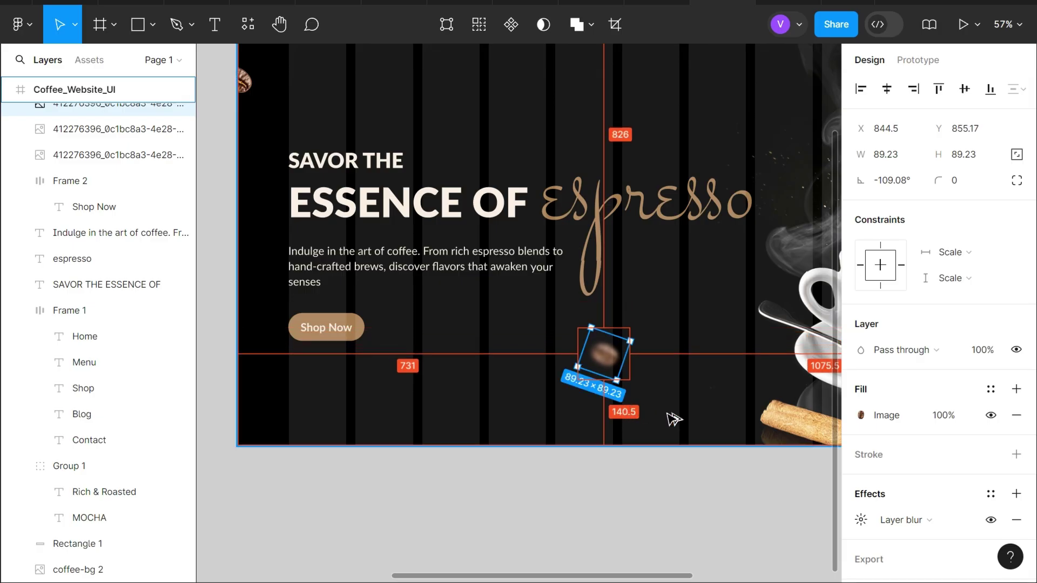
key(Down)
key(Down)
key(Down)
key(Down)
key(Down)
key(Down)
key(Down)
key(Down)
key(Down)
key(Down)
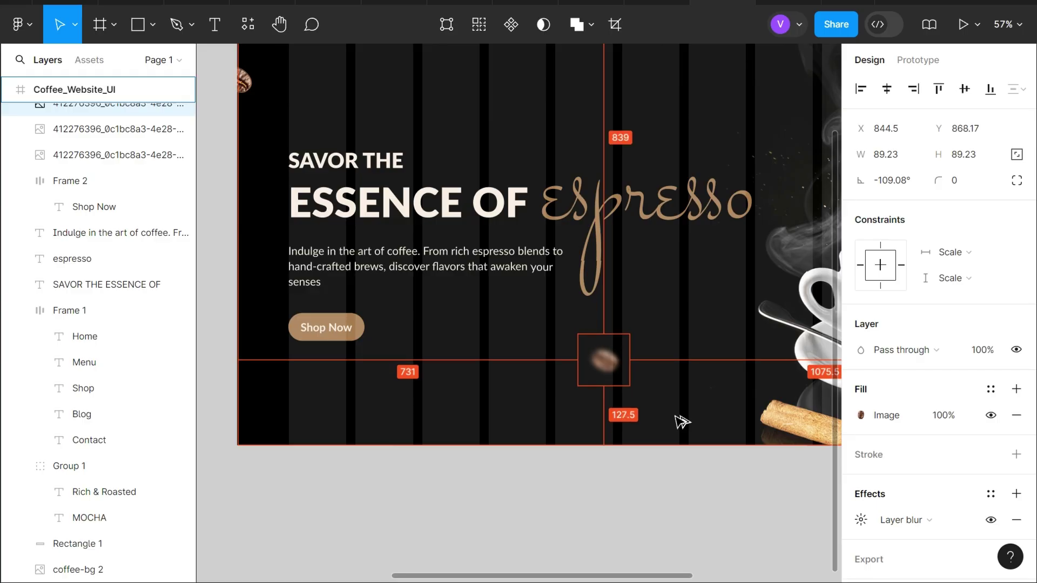
key(Down)
key(Down)
key(Down)
key(Down)
key(Down)
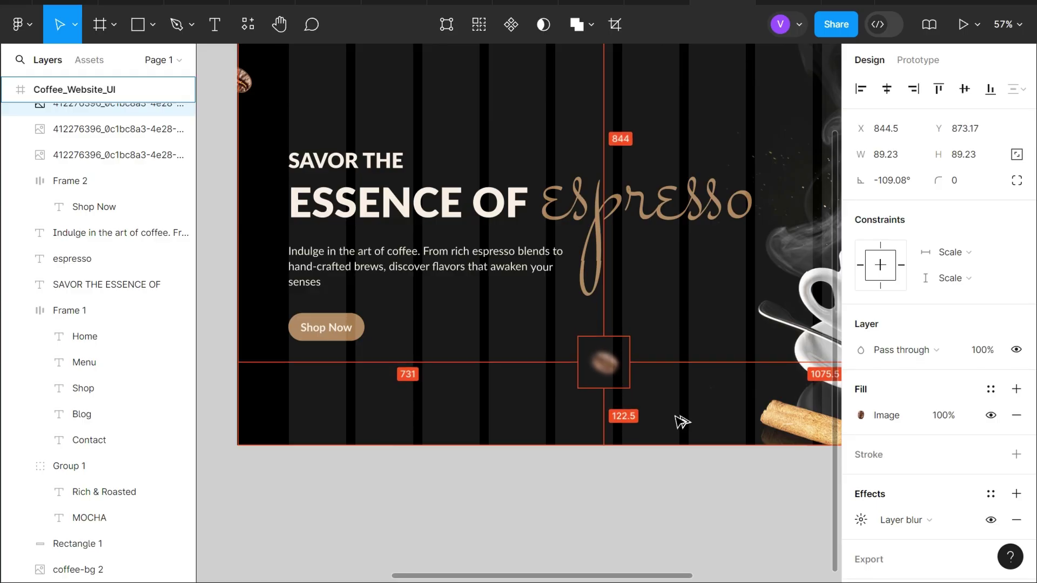
key(Right)
key(Right)
key(Right)
key(Right)
key(Right)
key(Right)
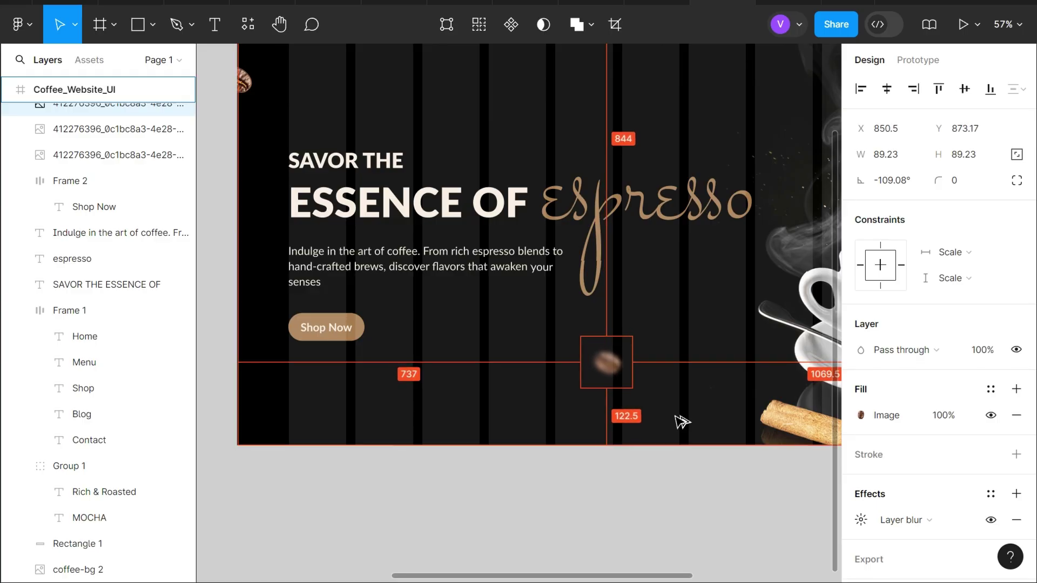
key(Left)
key(Left)
key(Left)
key(Left)
key(Left)
key(Left)
key(Left)
key(Left)
key(Left)
key(Left)
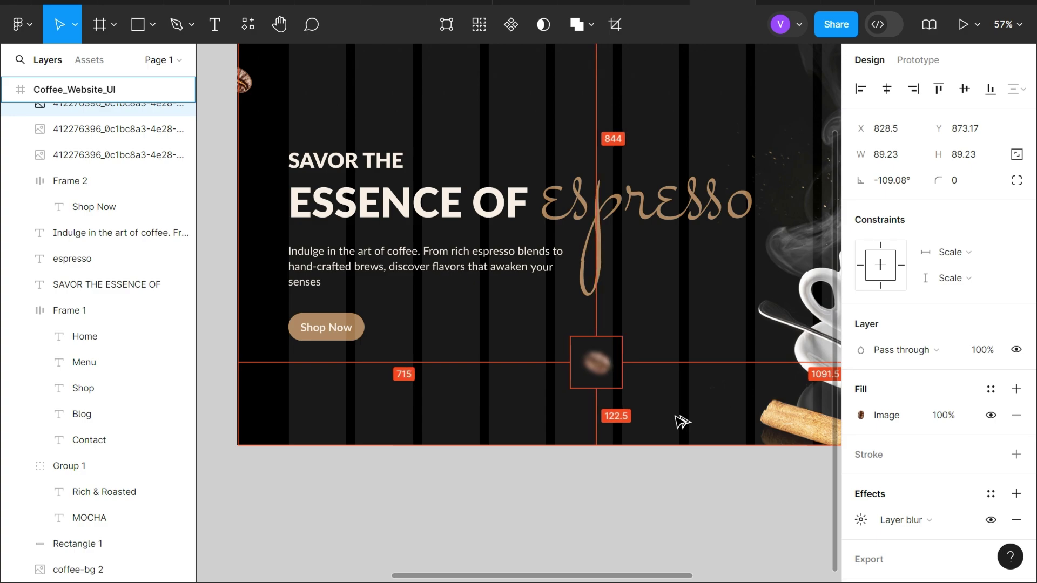
key(Right)
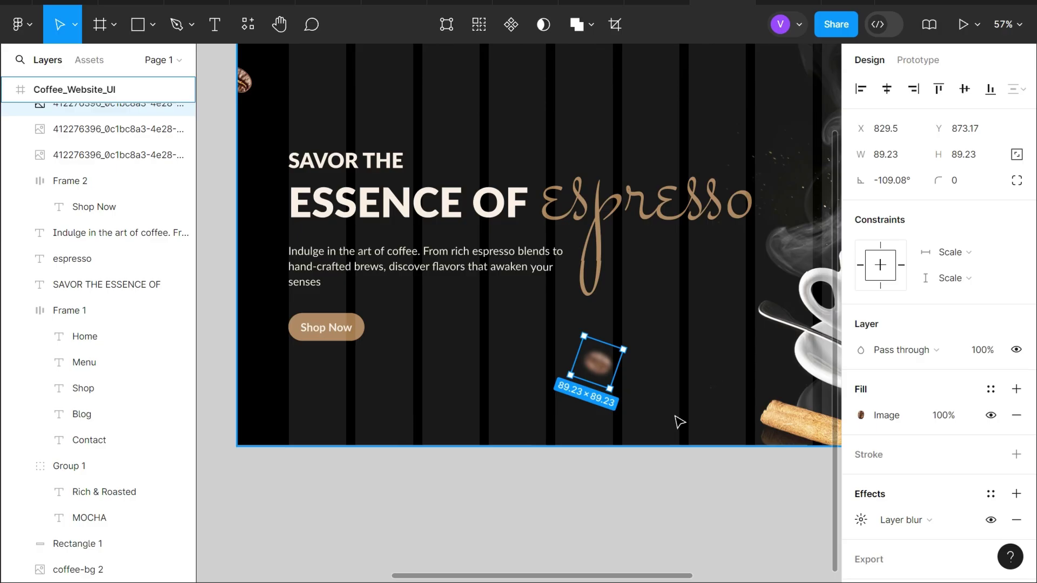
Duplicate the coffee bean beside the frame, placing the copy below and to its right.
scroll(635, 371, left, 10)
click(316, 143)
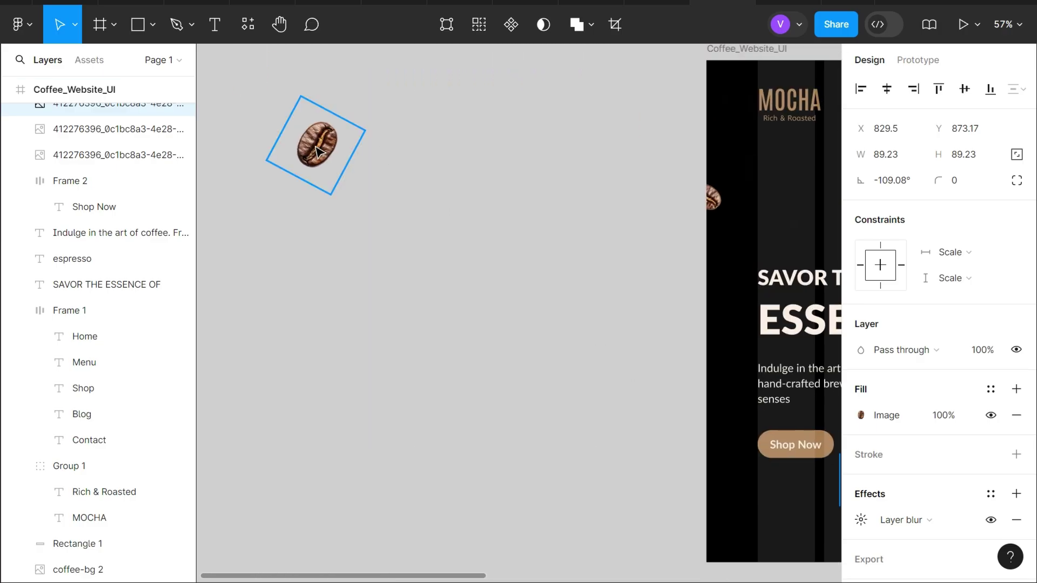
mouse_move(315, 145)
mouse_down()
mouse_move(400, 250)
mouse_move(436, 270)
mouse_up()
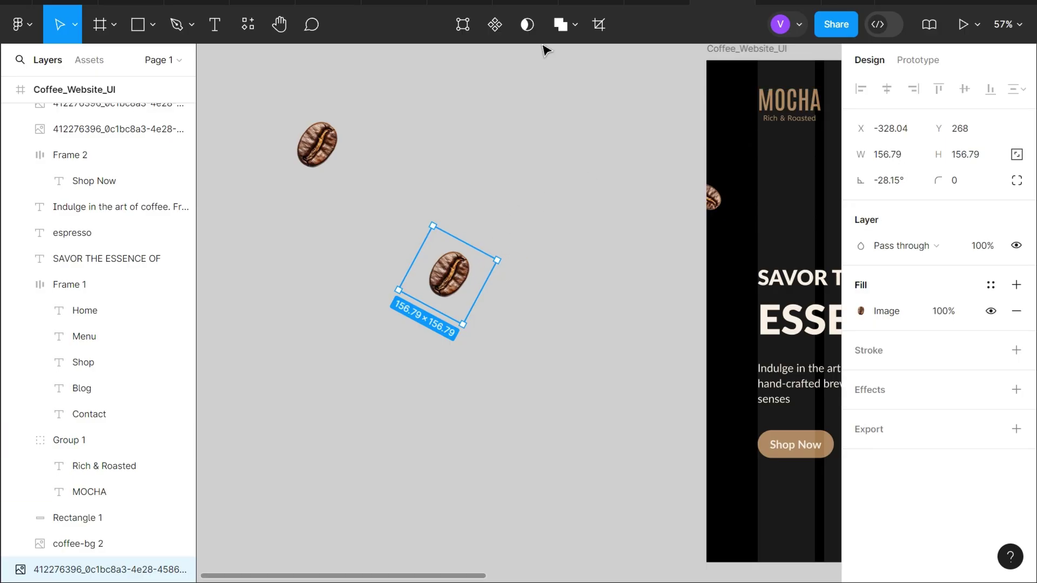
Make the bean copy a component with a Variant2 and move Variant2 lower in the set.
click(478, 23)
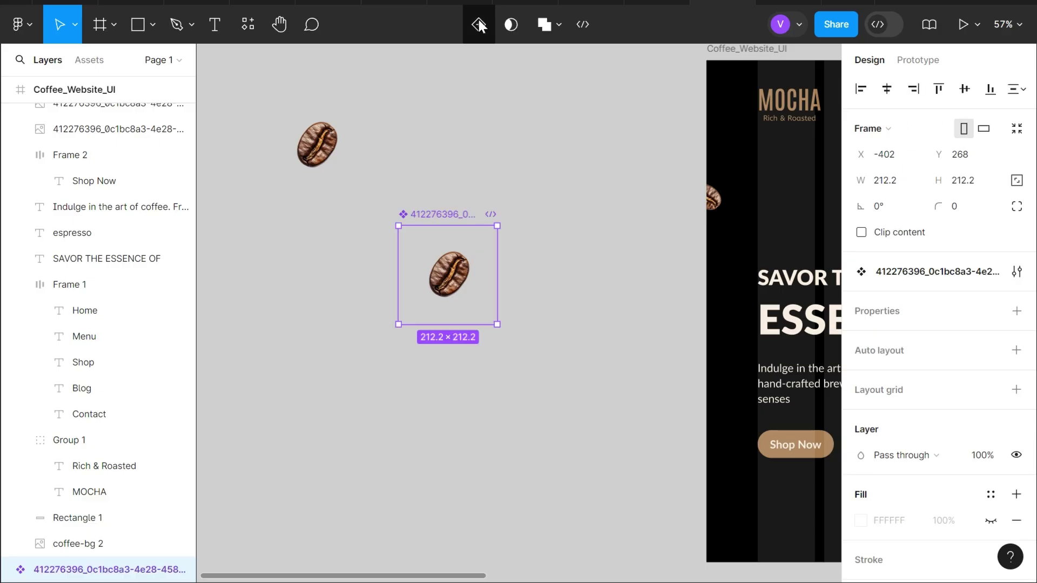
click(480, 23)
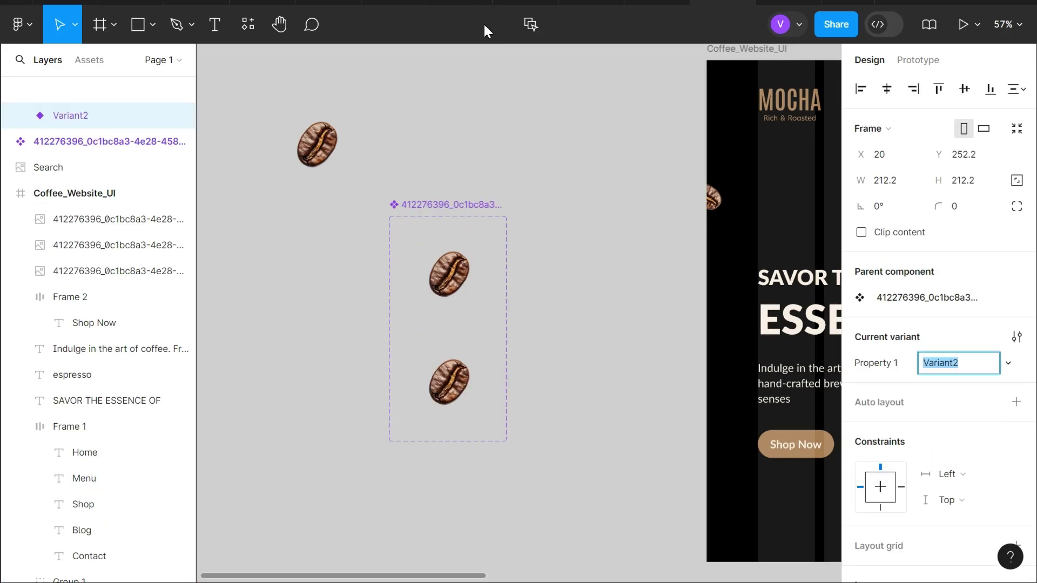
click(413, 205)
drag(472, 440, 473, 516)
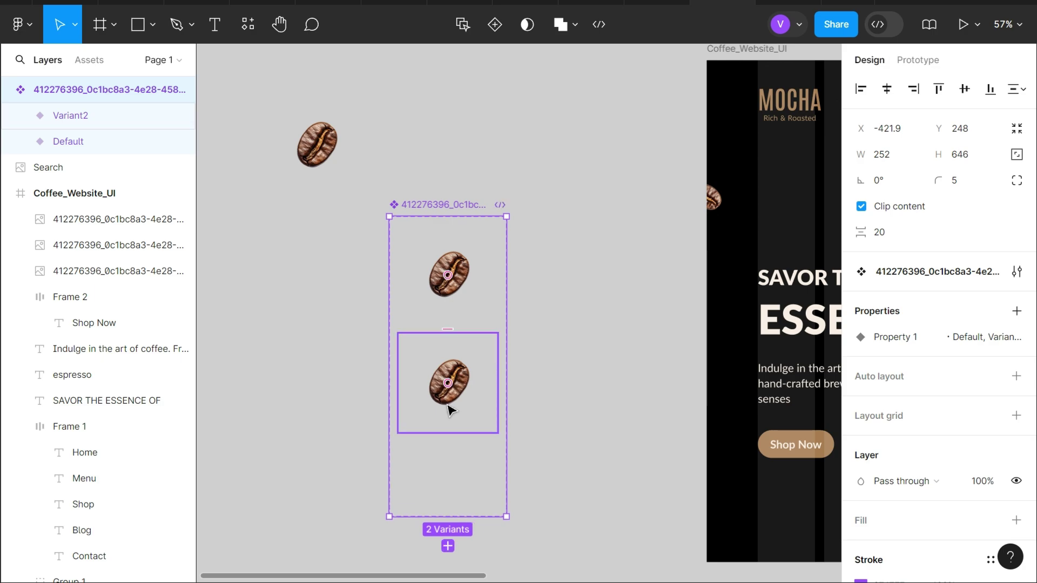
click(449, 390)
drag(449, 393, 447, 398)
key(Down)
key(Down)
key(Down)
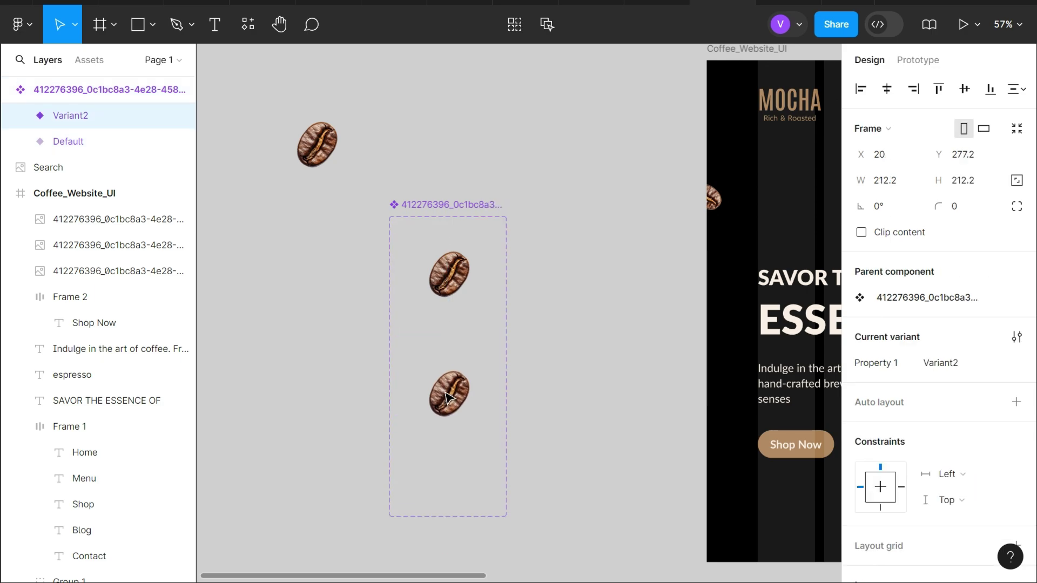
key(Down)
key(Down)
key(Down)
key(Down)
key(Down)
key(Down)
key(Down)
key(Down)
key(Down)
key(Down)
key(Down)
key(Down)
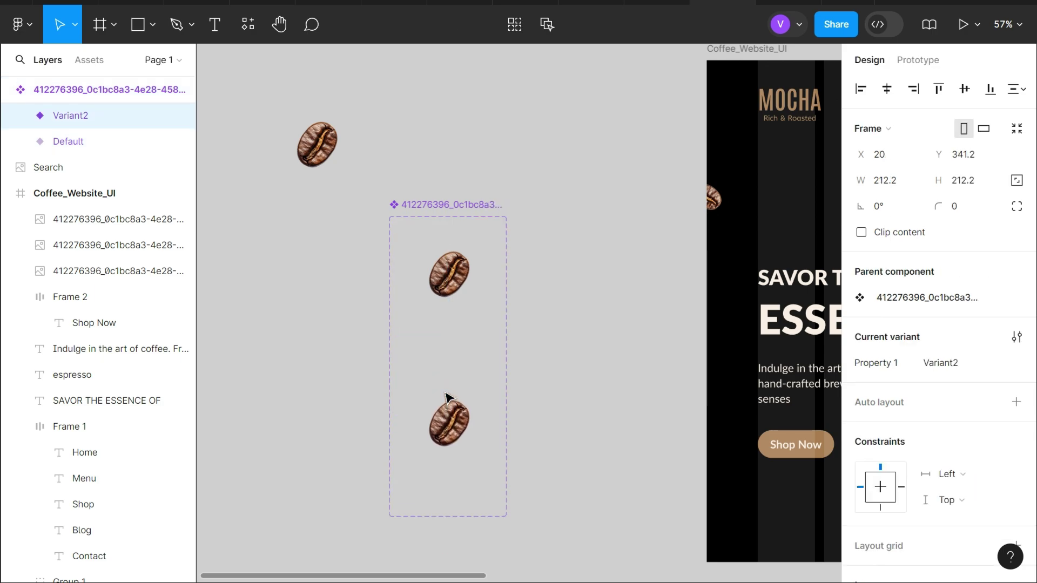
Stretch the Default and Variant2 frames taller, to about 212×243.
click(432, 320)
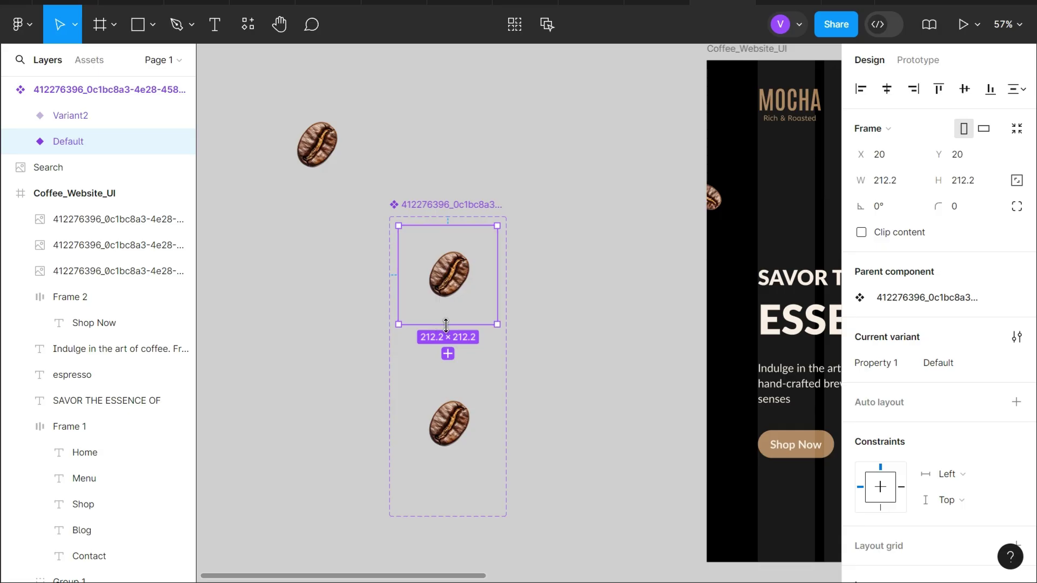
drag(433, 326, 415, 336)
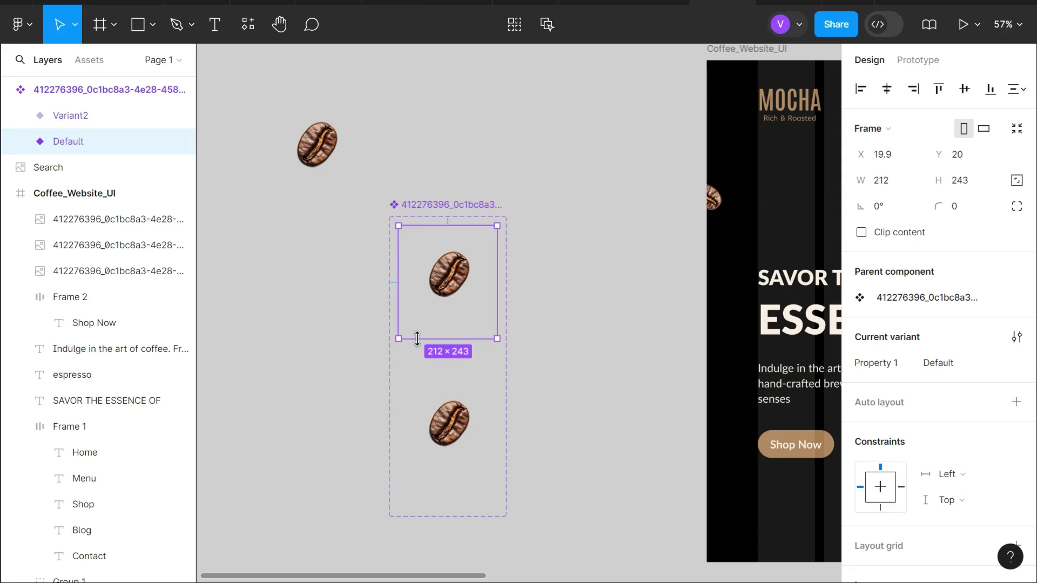
click(448, 428)
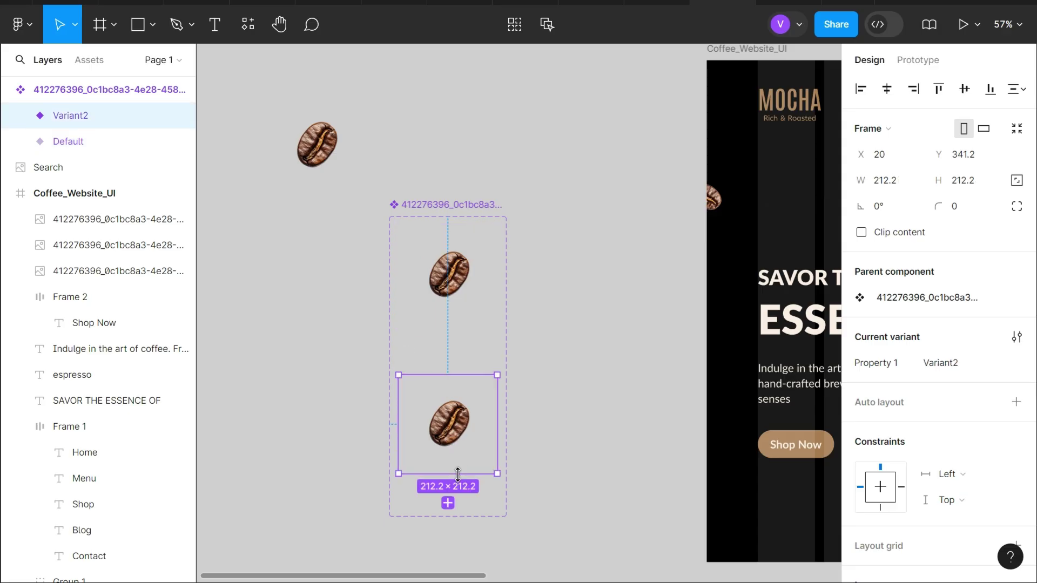
drag(451, 471, 442, 487)
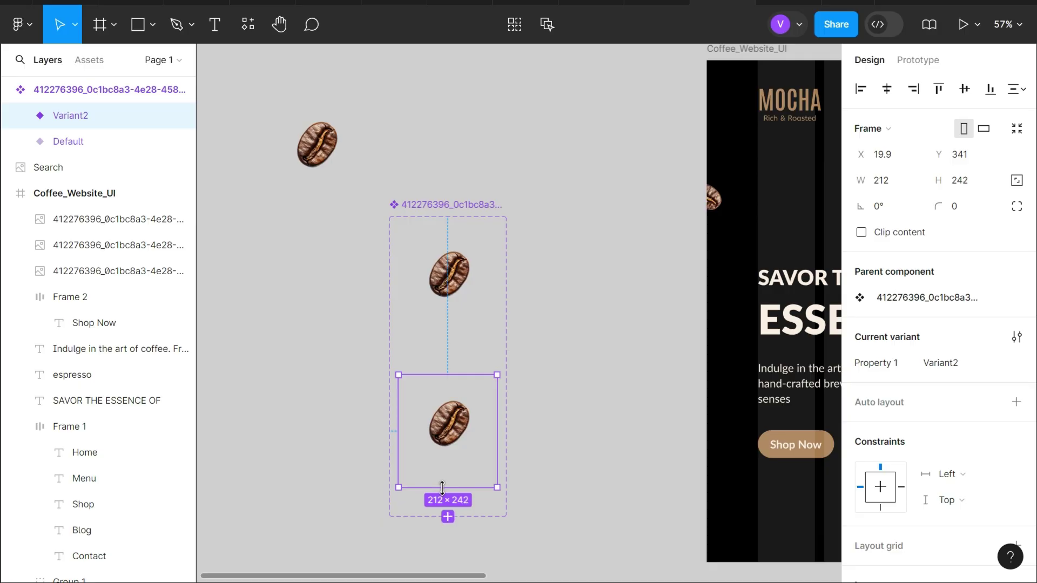
Lower the bean inside Variant2 and rotate it to -14.42°.
click(456, 293)
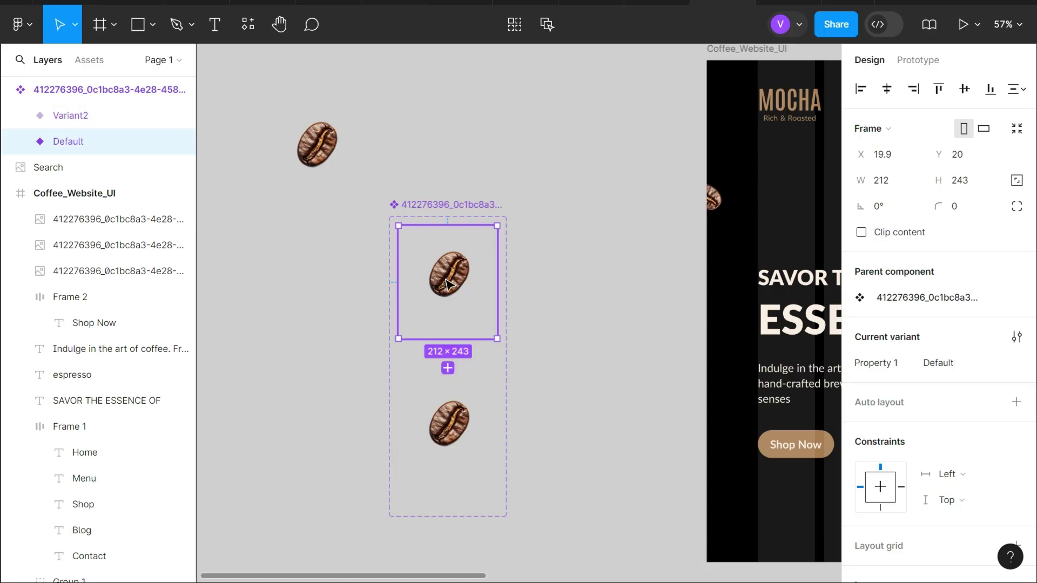
double_click(454, 423)
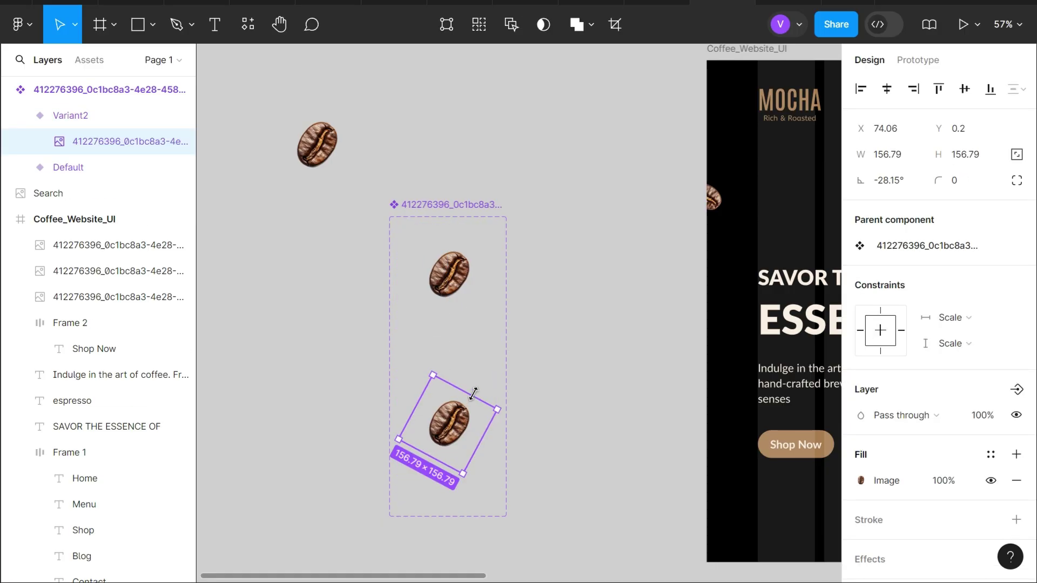
key(Down)
key(Down)
key(Down)
key(Down)
key(Down)
key(Down)
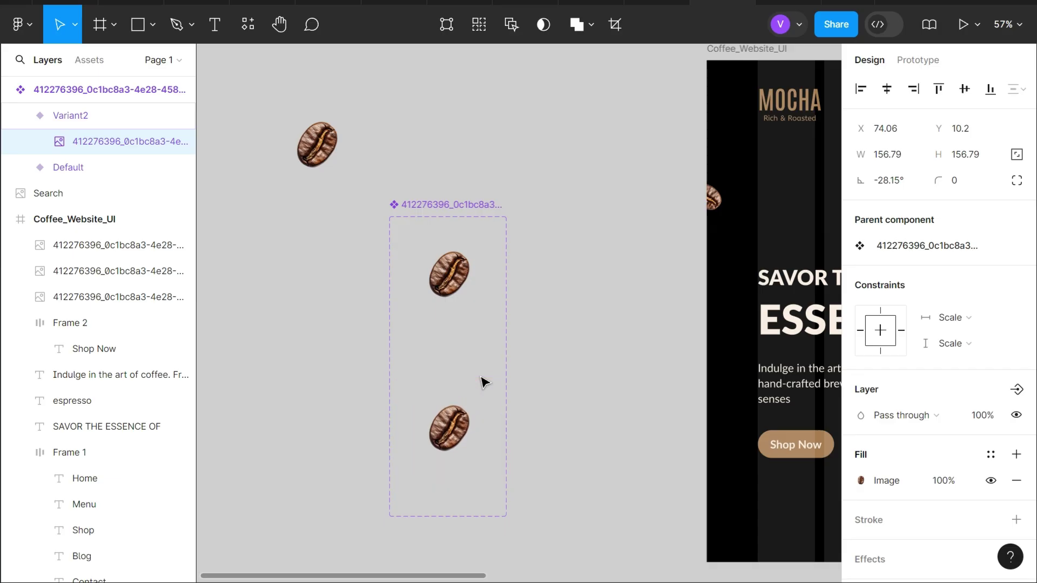
key(Down)
key(Down)
key(Down)
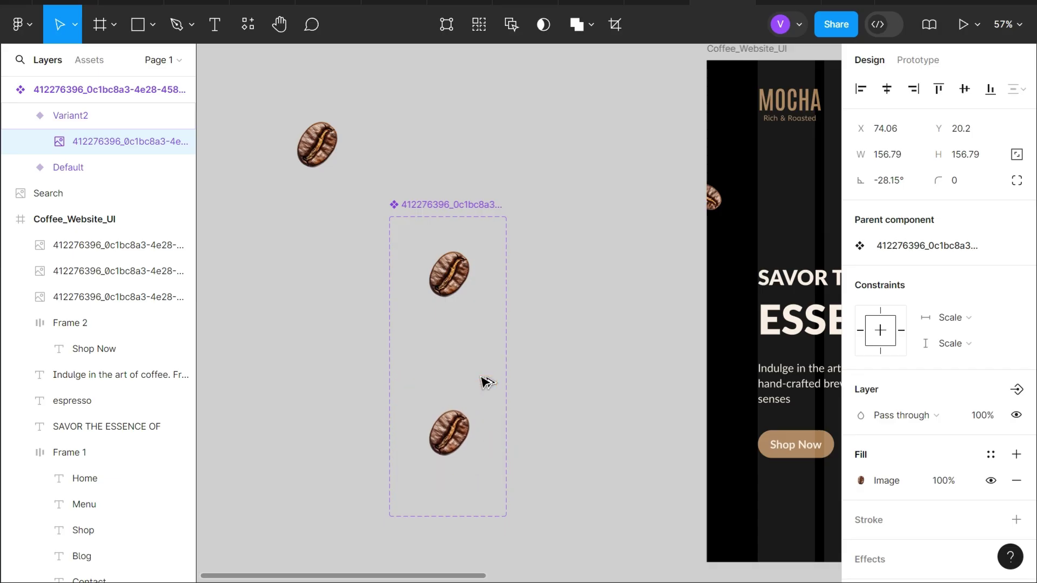
click(893, 180)
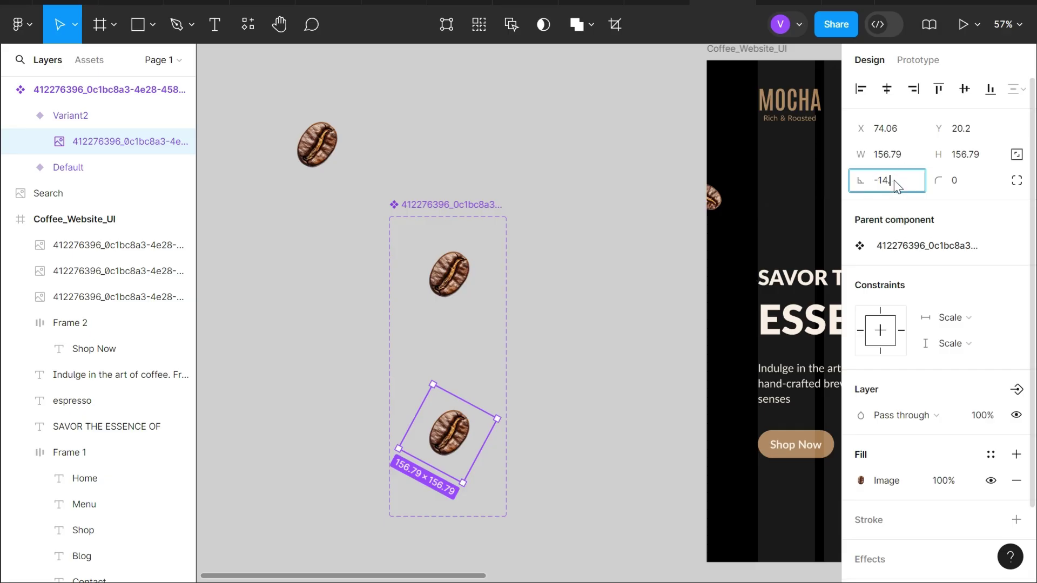
text(.42)
key(Return)
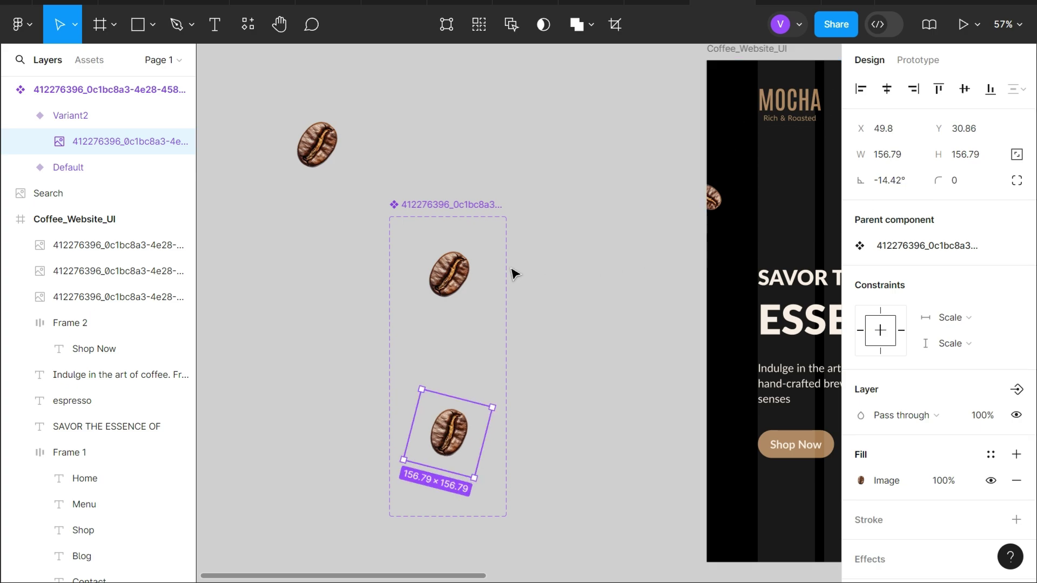
click(500, 271)
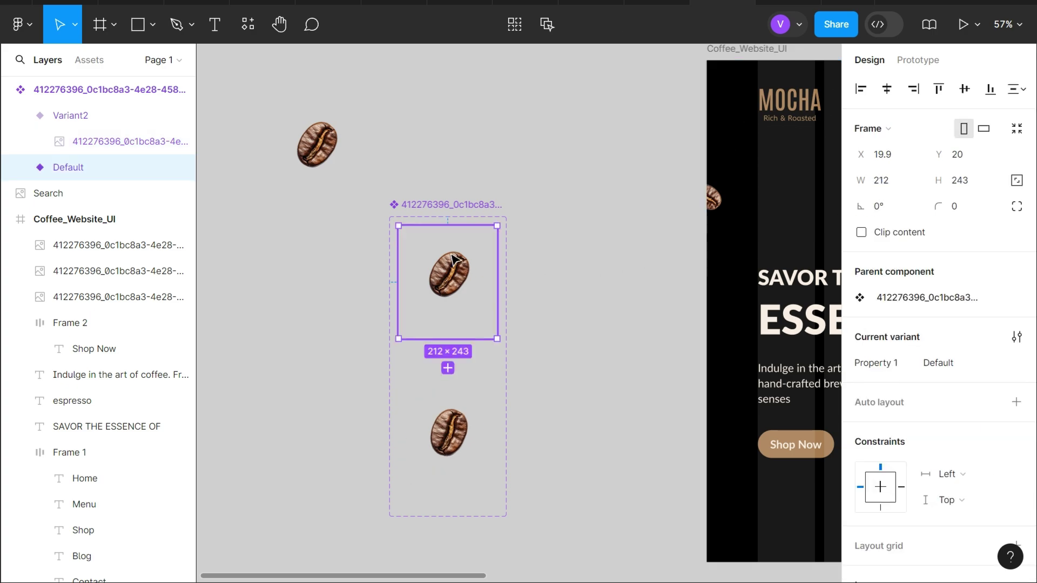
Link Default to Variant2 with an After delay trigger of 2ms.
click(918, 60)
drag(448, 368, 458, 419)
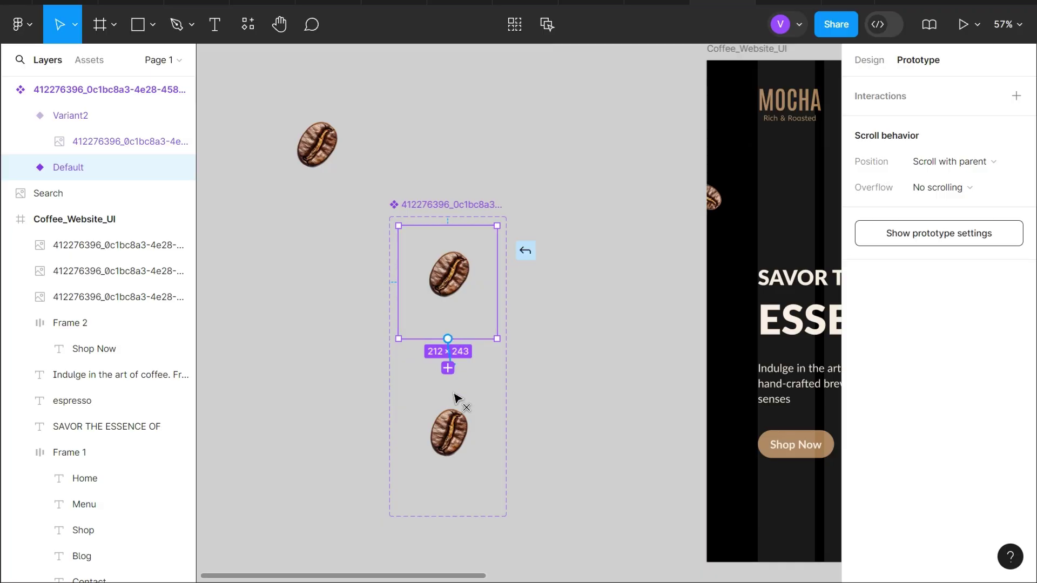
scroll(391, 420, down, 4)
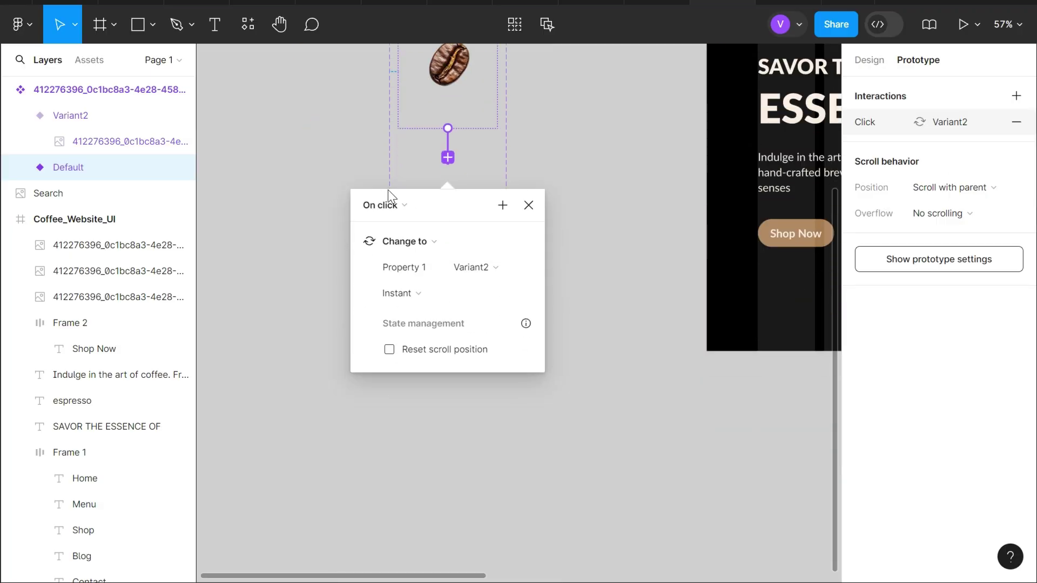
click(383, 205)
click(394, 407)
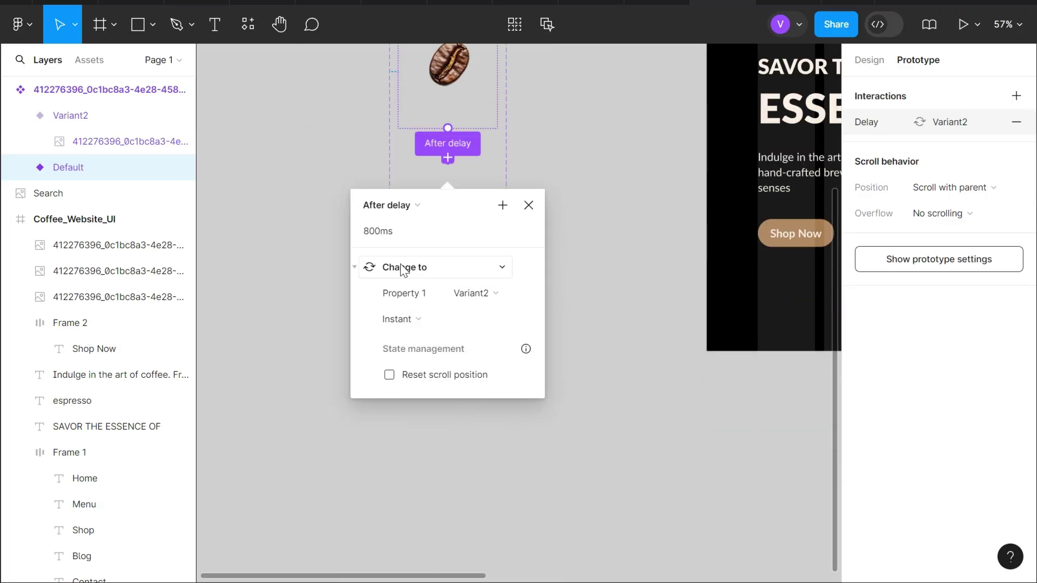
click(401, 232)
text(2)
key(Return)
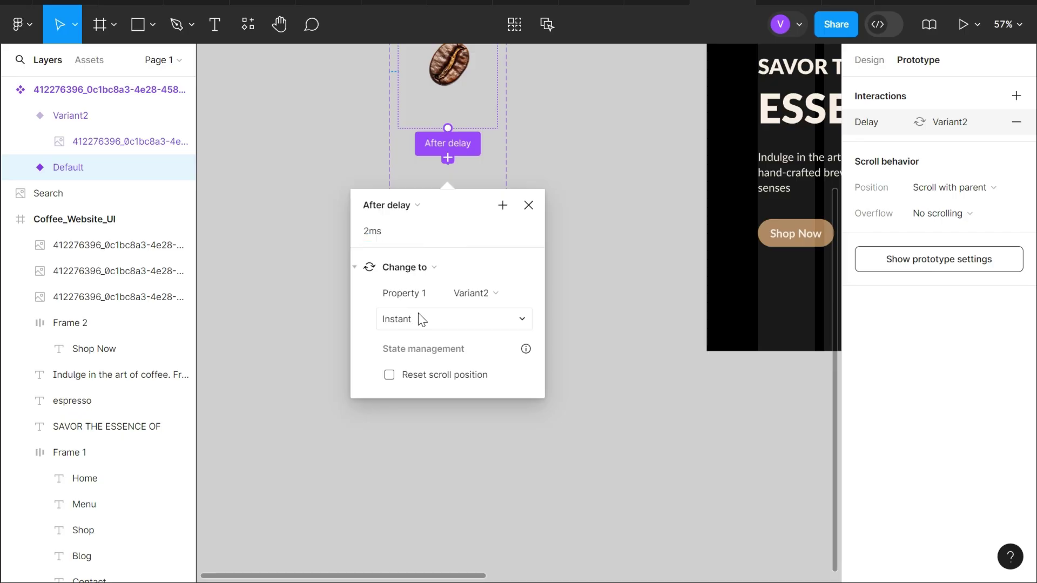
Set that transition to Smart animate, Linear easing, 1000ms.
click(419, 319)
click(432, 351)
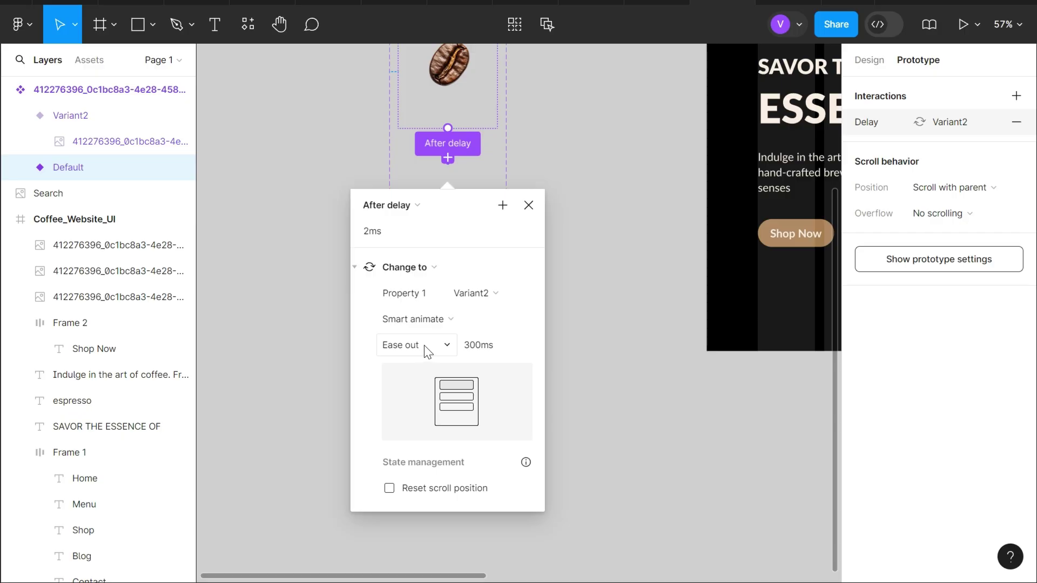
click(424, 346)
click(422, 297)
click(495, 346)
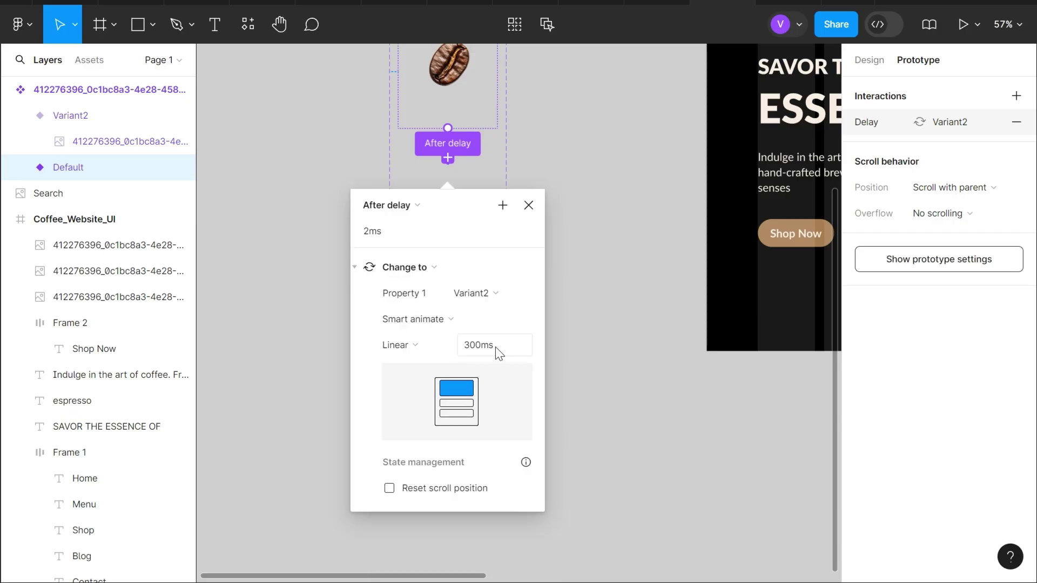
text(1000)
key(Return)
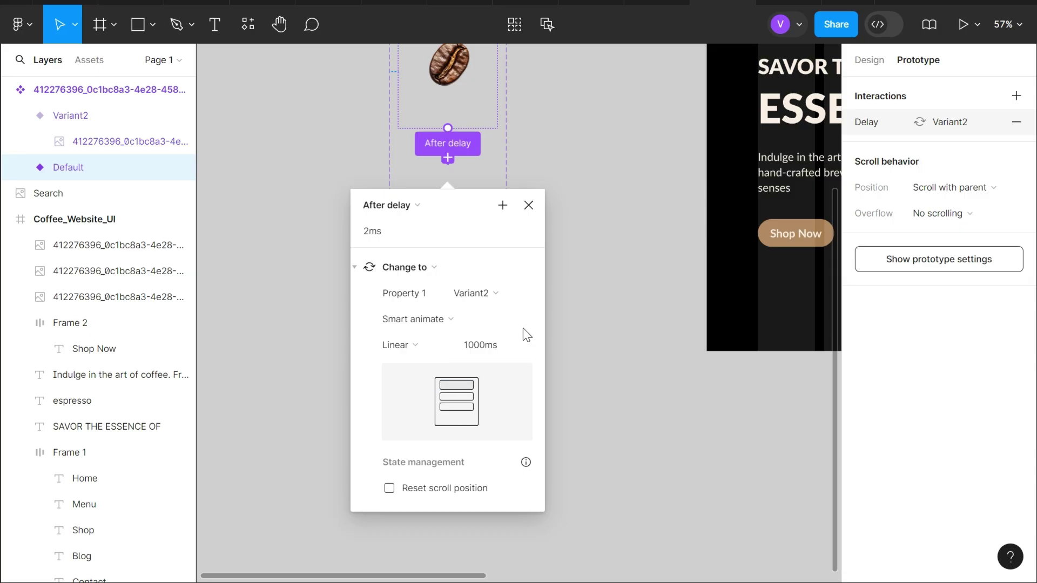
click(529, 206)
Link Variant2 back to Default with an After delay trigger of 2ms.
click(458, 164)
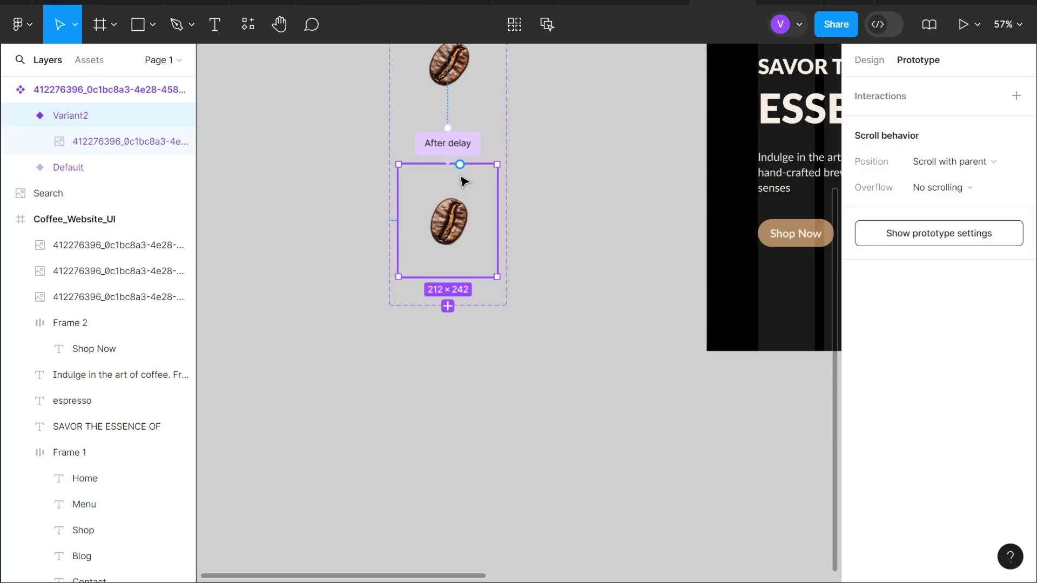
drag(461, 165, 417, 102)
click(384, 168)
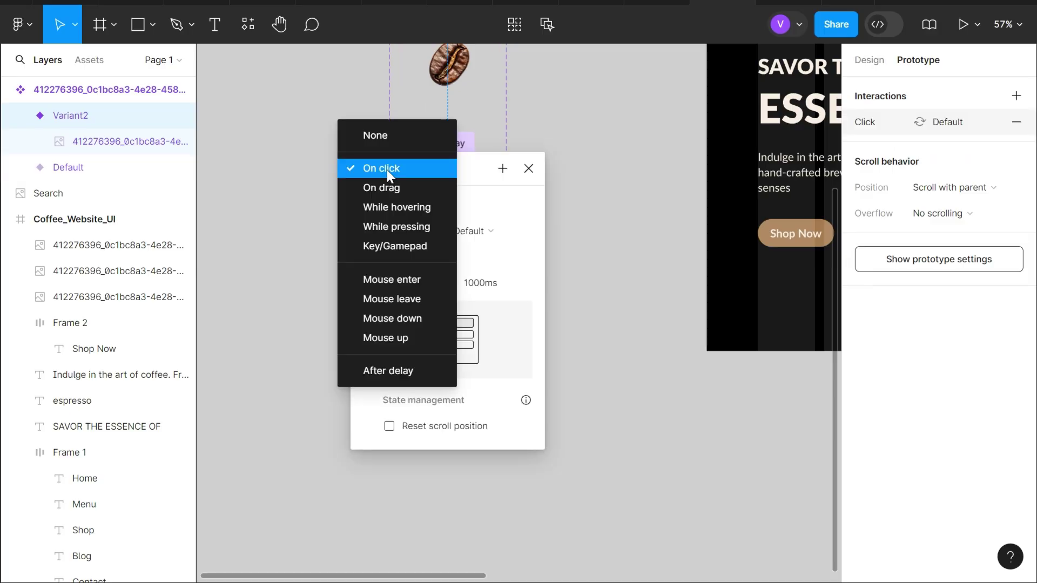
click(396, 368)
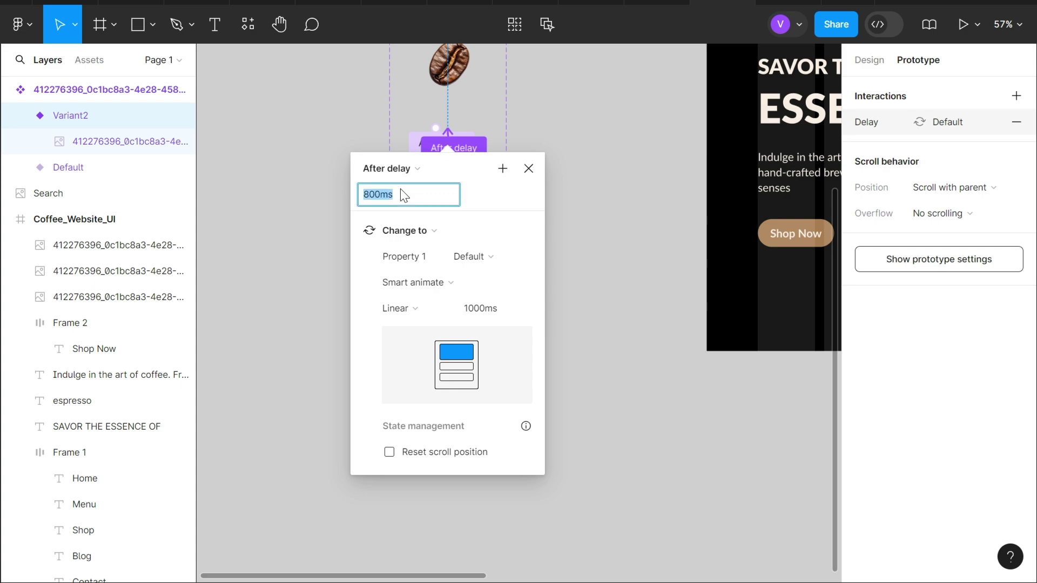
text(2)
key(Return)
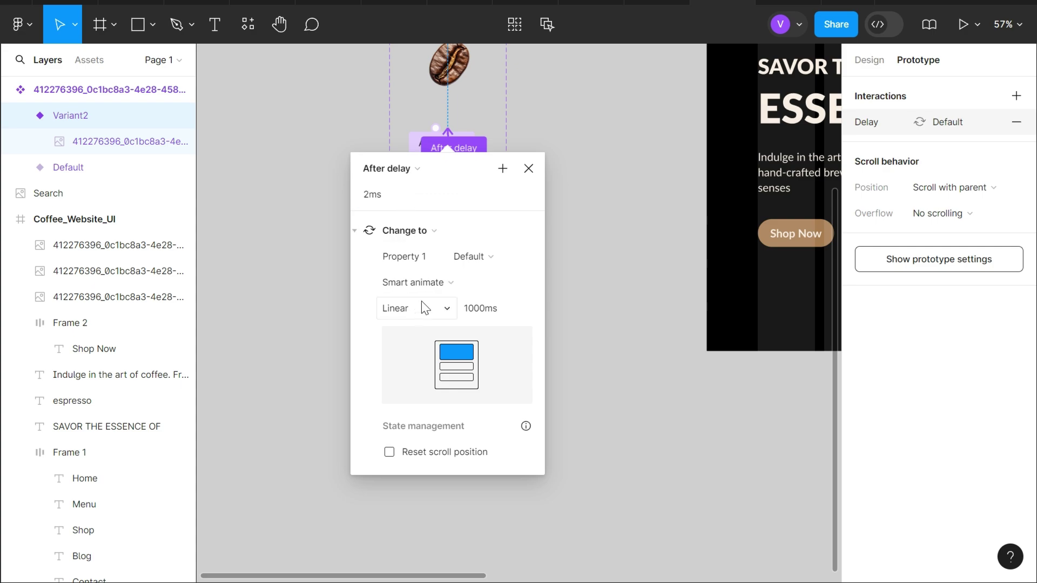
click(528, 169)
scroll(503, 205, up, 4)
scroll(503, 205, right, 2)
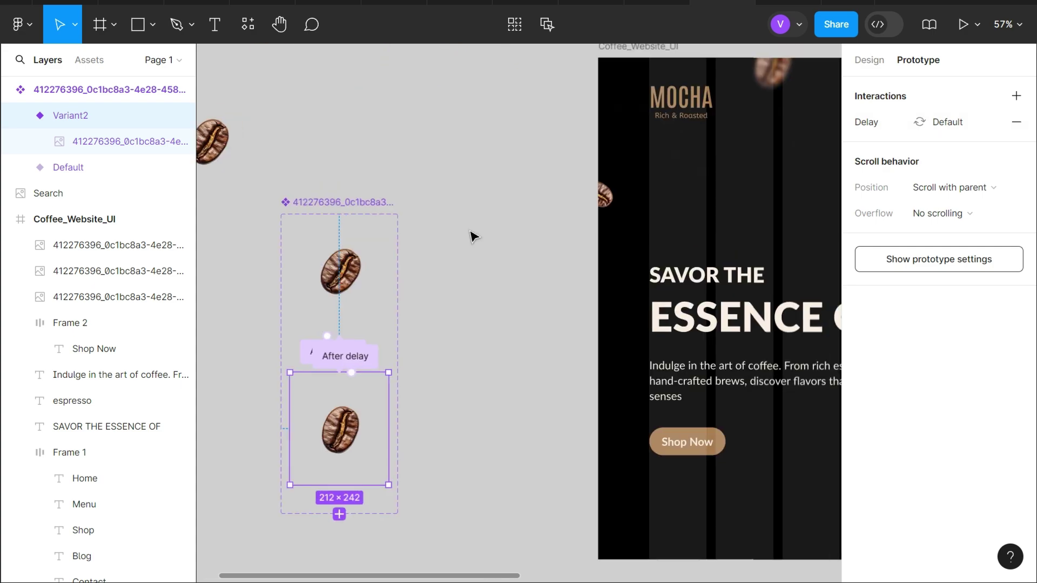
click(327, 278)
Position the bean instance just above the ESSENCE OF headline, left of centre, then preview the prototype.
mouse_move(326, 279)
mouse_down()
mouse_move(811, 229)
mouse_move(713, 262)
mouse_move(579, 271)
mouse_up()
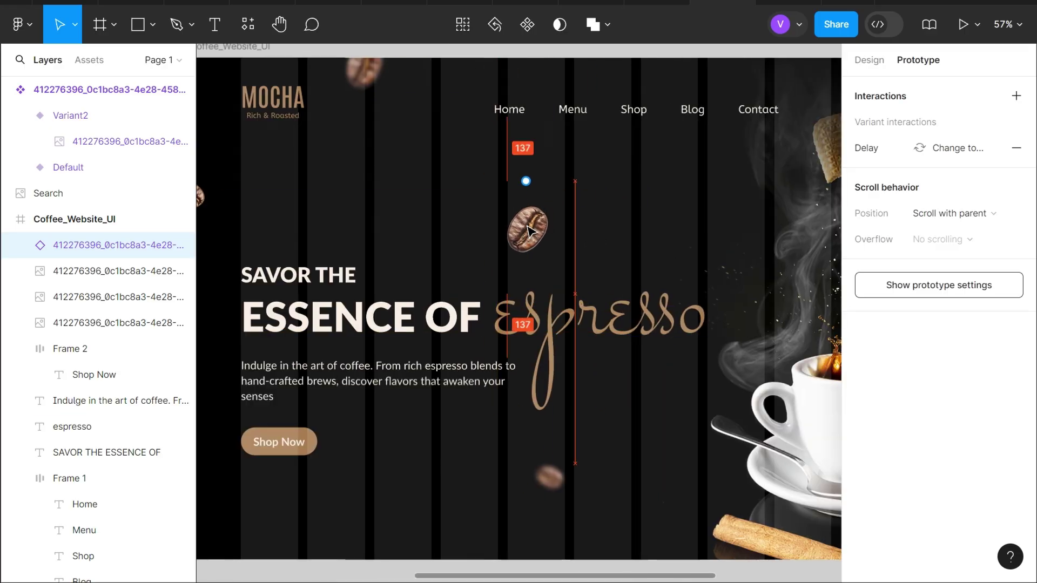
drag(580, 271, 479, 240)
key(alt)
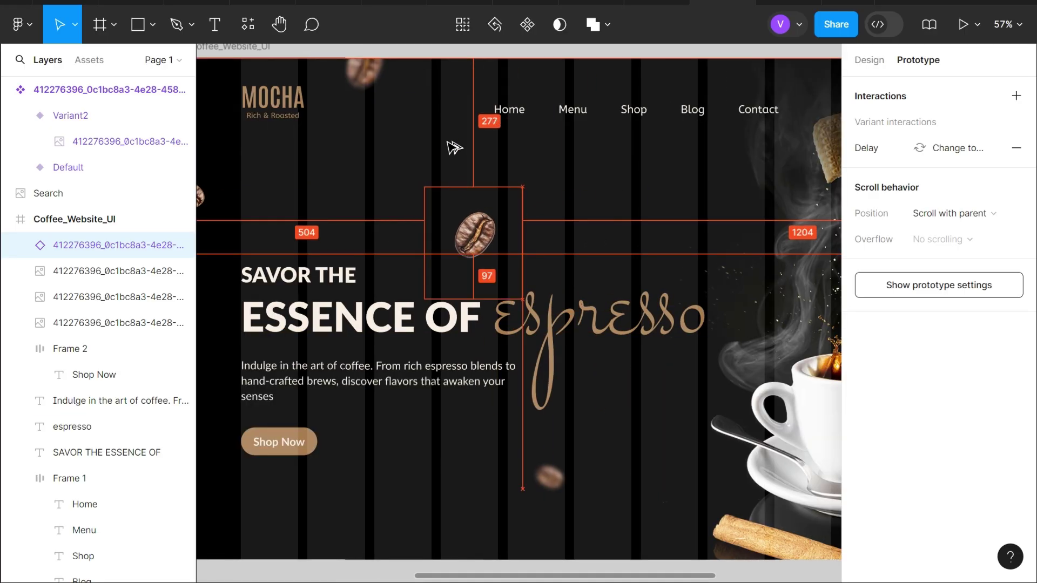
key(Down)
key(Down)
key(Down)
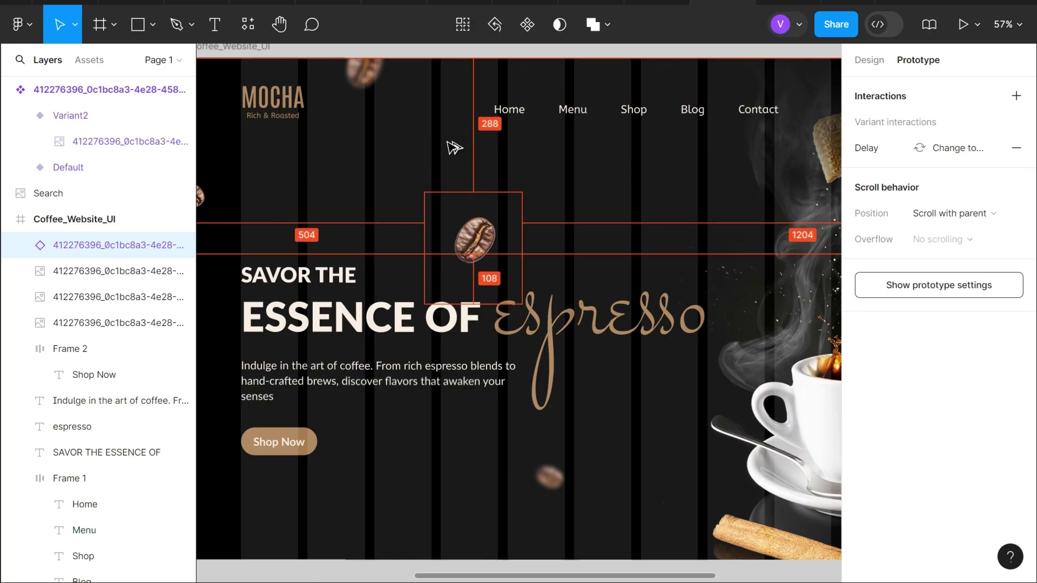
key(alt)
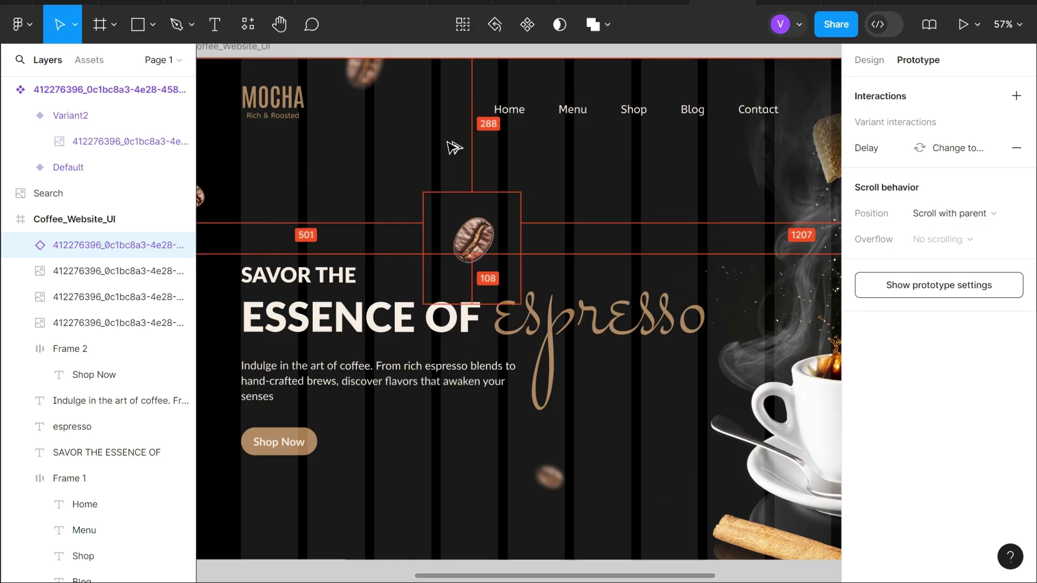
key(Left)
key(Left)
key(Left)
key(Left)
key(Left)
key(Left)
key(Left)
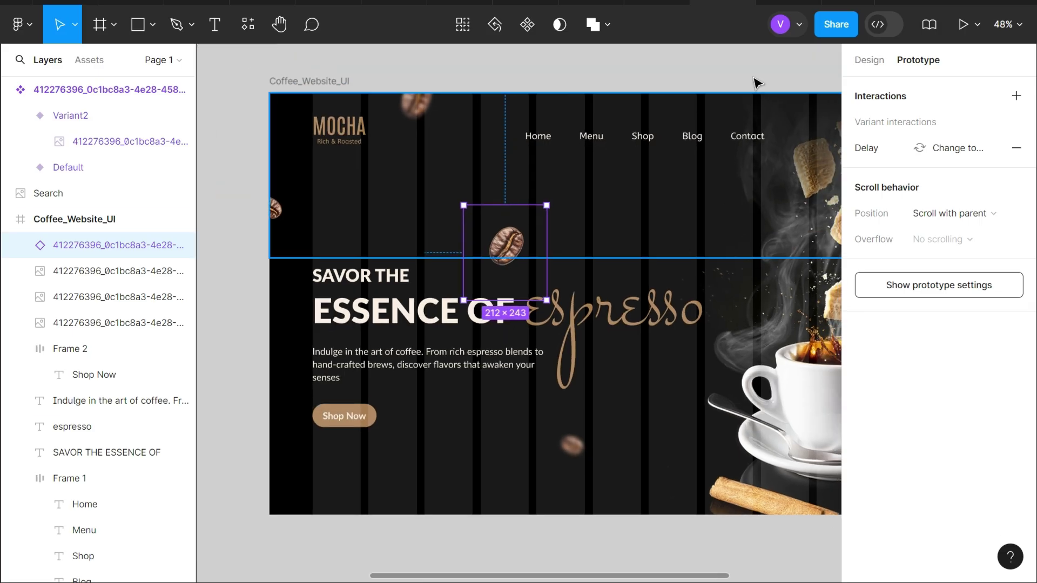
click(963, 25)
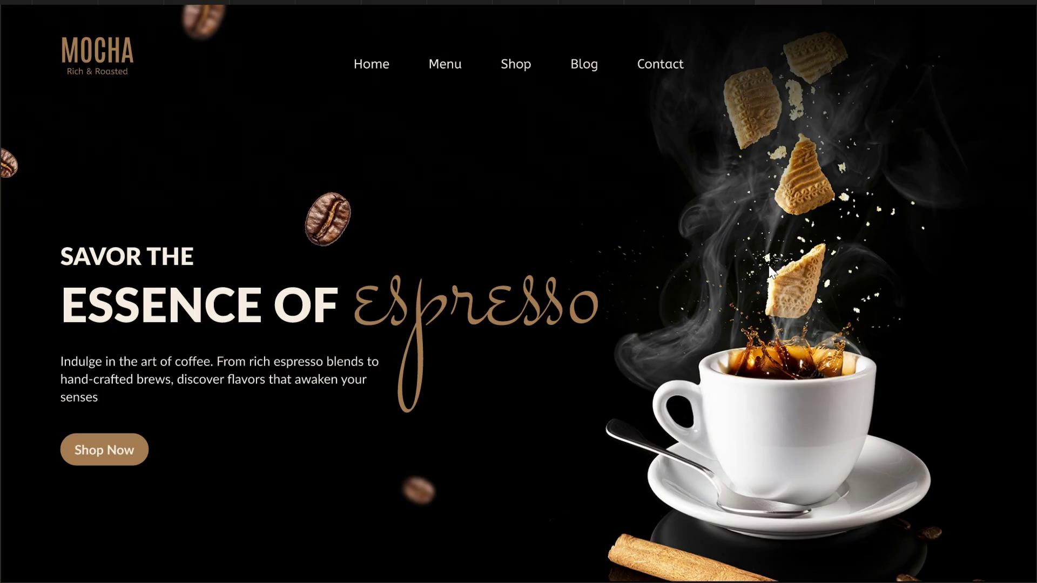
mouse_move(715, 7)
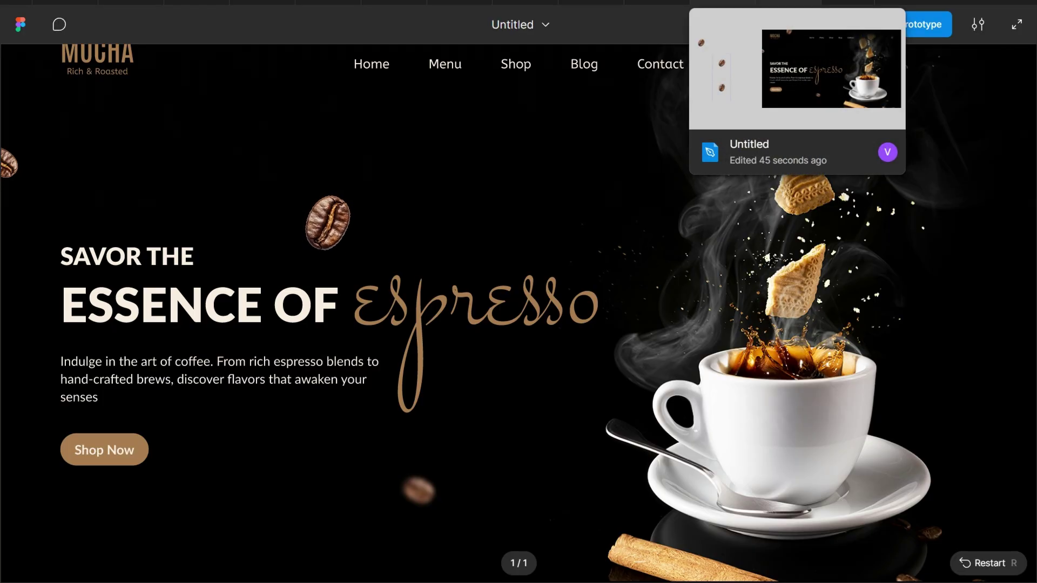
Show the Variant2 bean image's size and rotation, then preview the prototype again and close it.
click(715, 3)
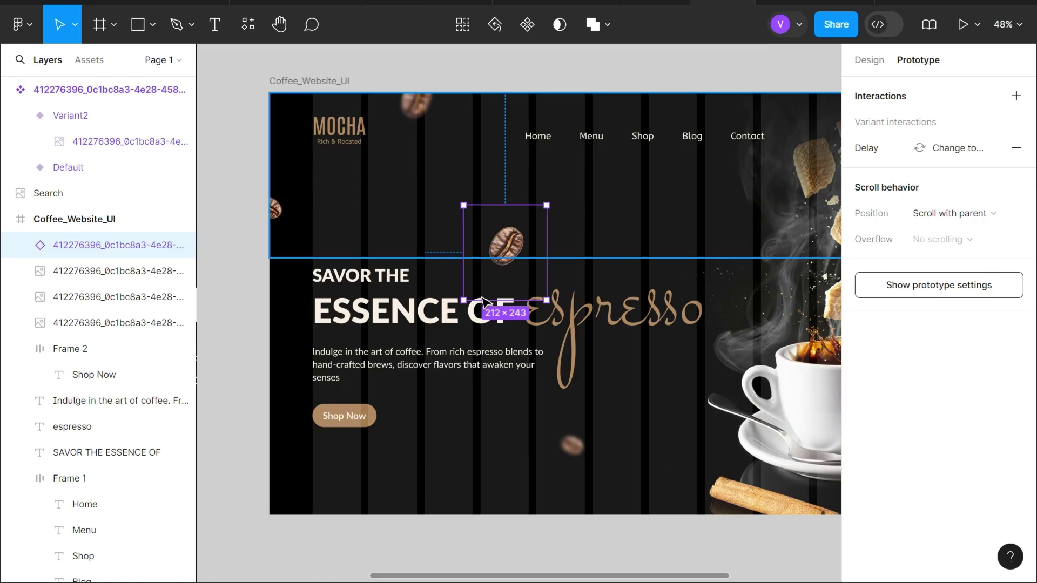
click(418, 420)
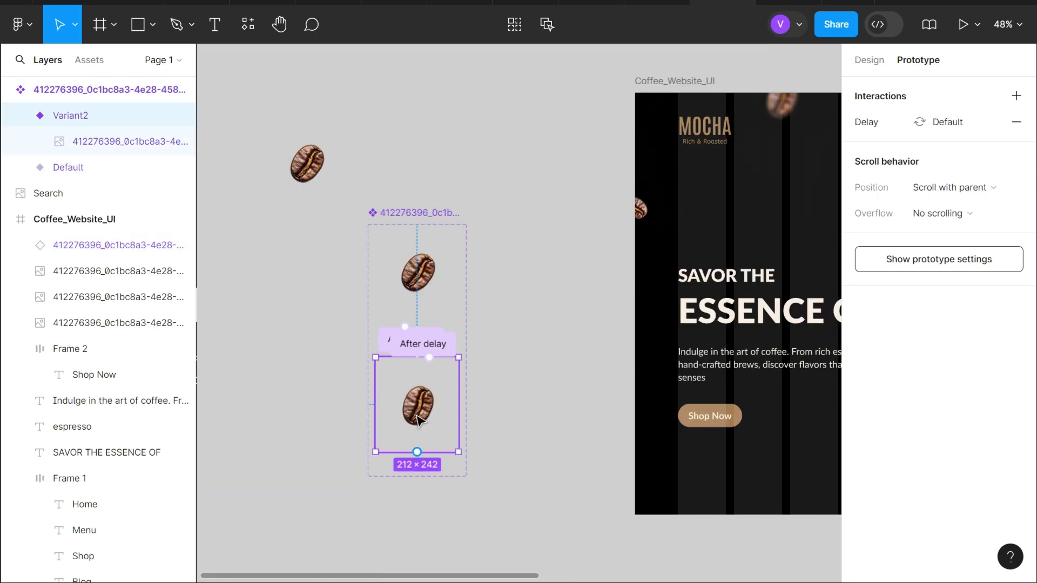
click(418, 420)
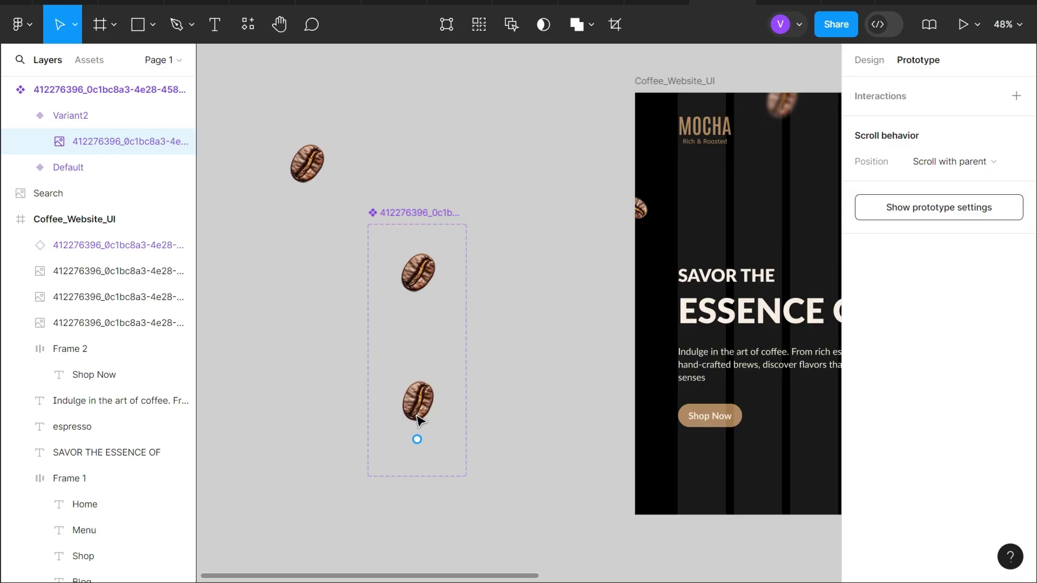
click(869, 60)
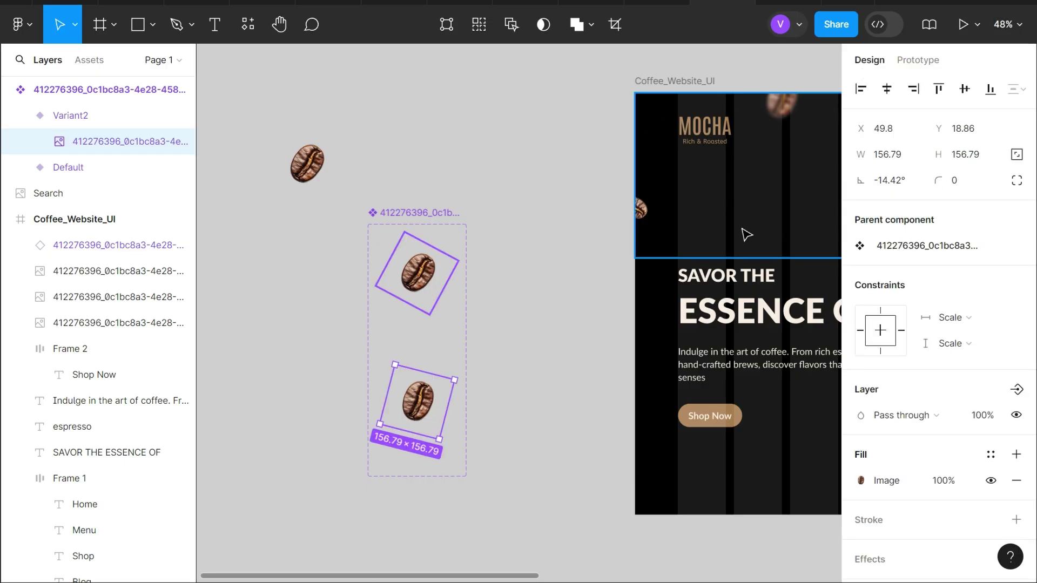
click(963, 24)
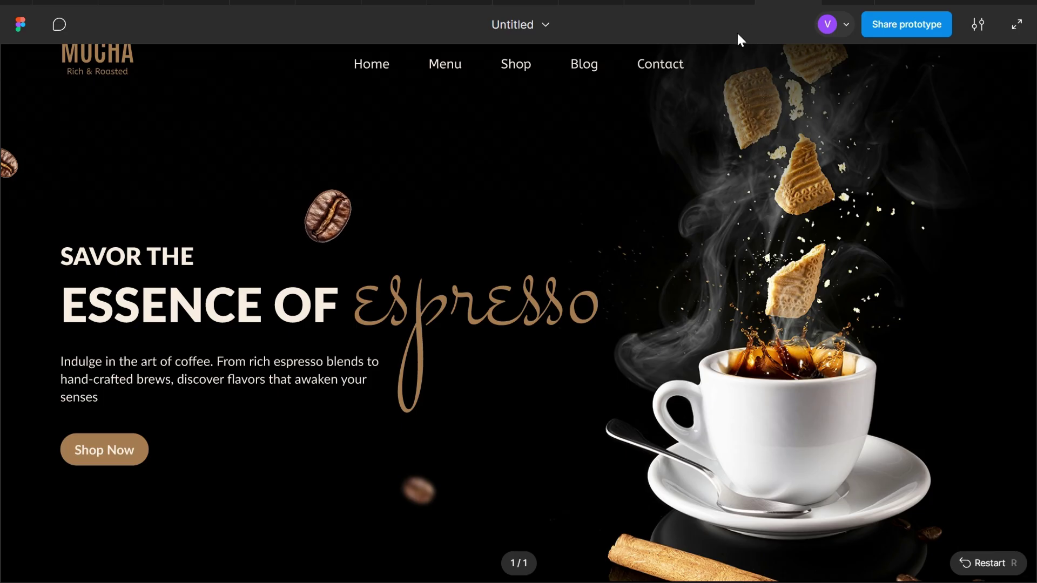
click(711, 1)
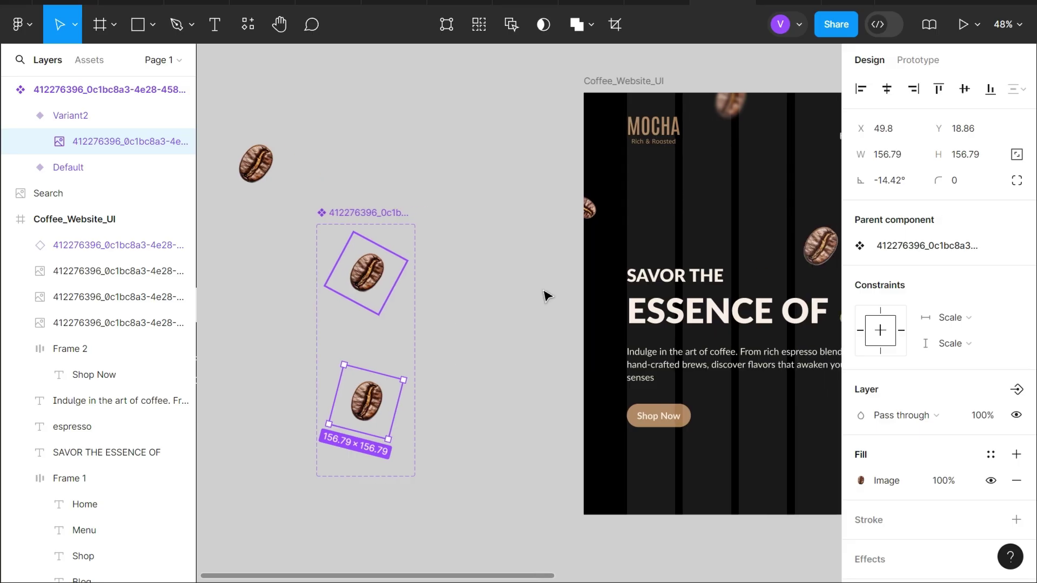
scroll(546, 294, down, 2)
Duplicate the loose bean, resize the copy to 295.08 square, and rotate it -123.39°.
click(268, 173)
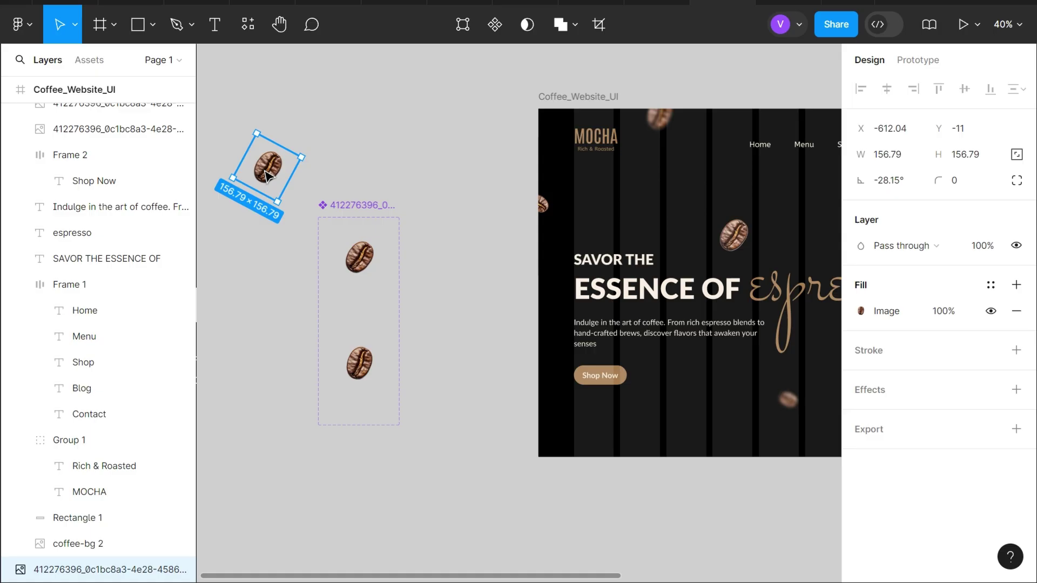
drag(267, 172, 216, 255)
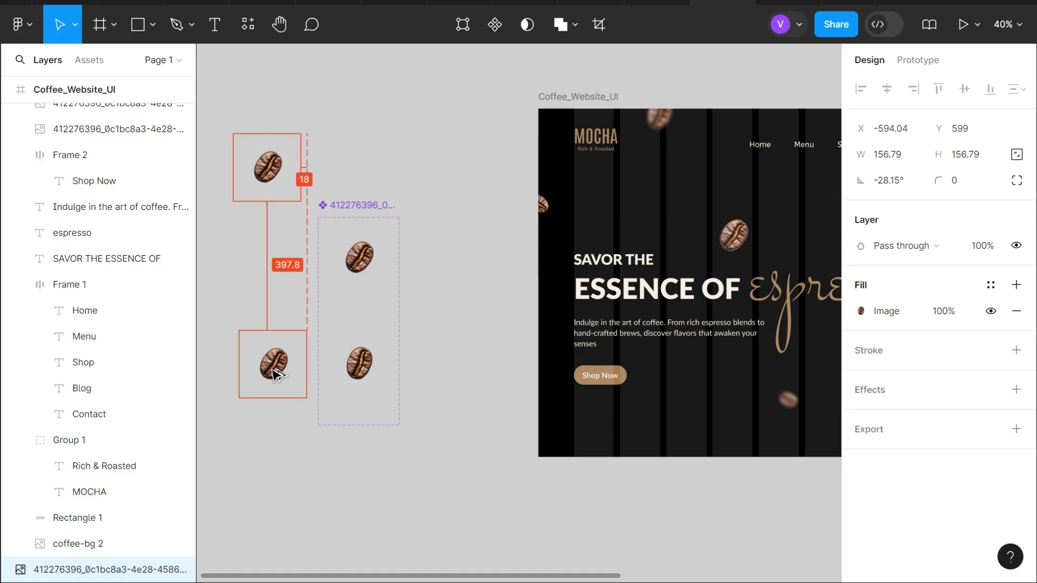
scroll(320, 277, left, 5)
drag(445, 257, 429, 258)
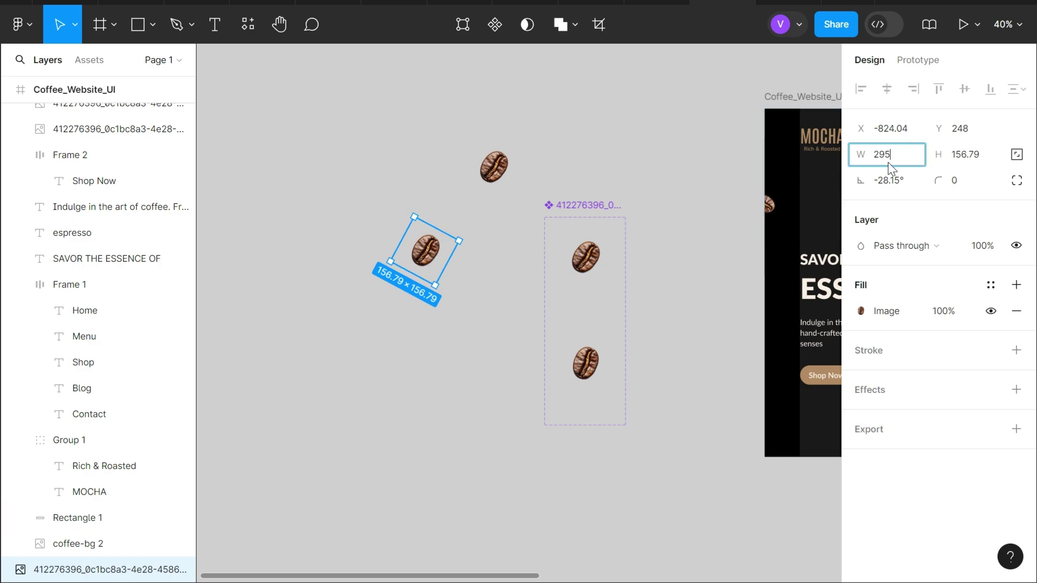
key(Tab)
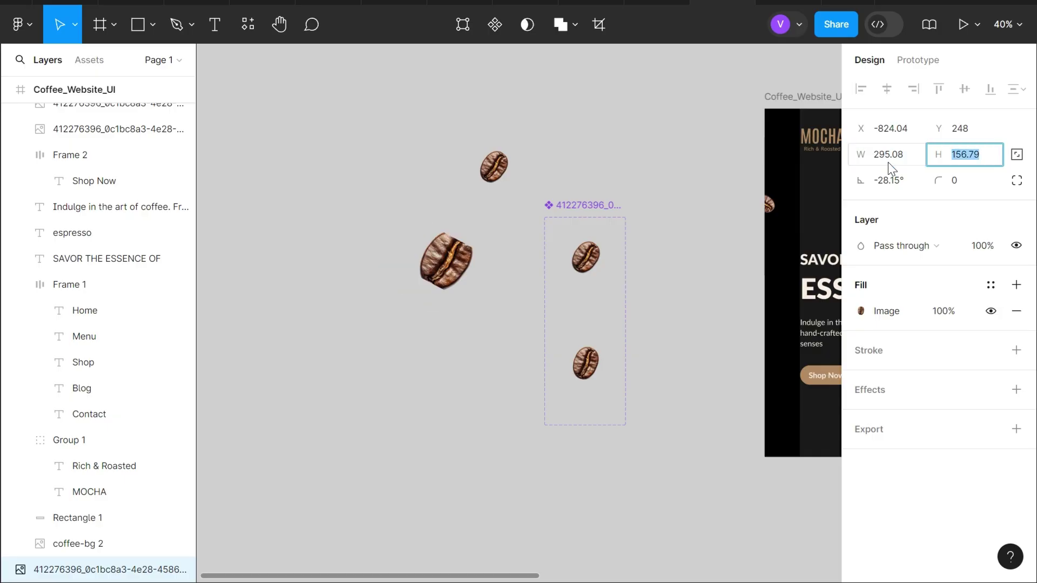
text(295.08)
key(Return)
drag(425, 287, 396, 275)
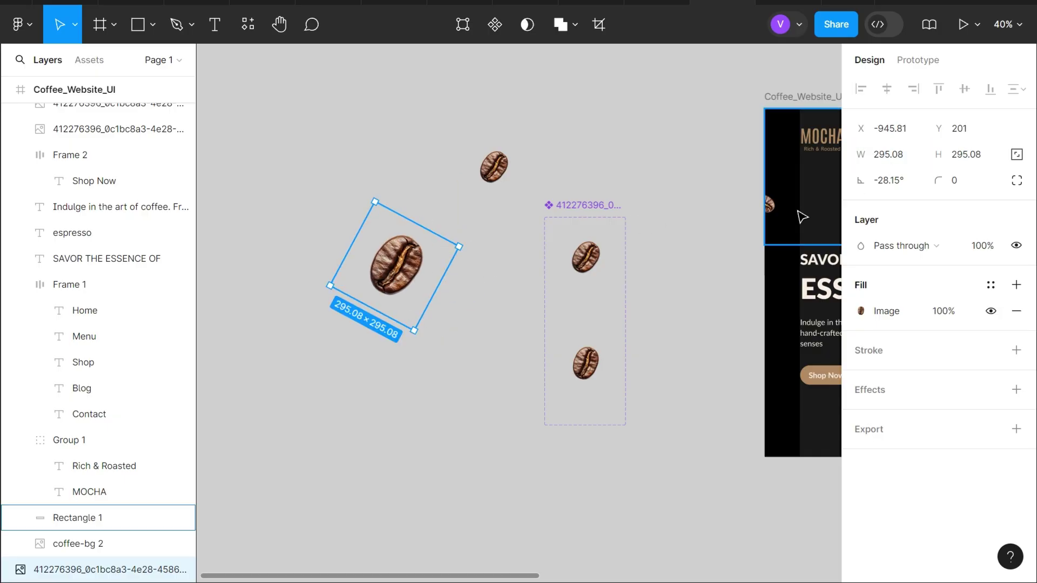
click(910, 182)
text(-123.3)
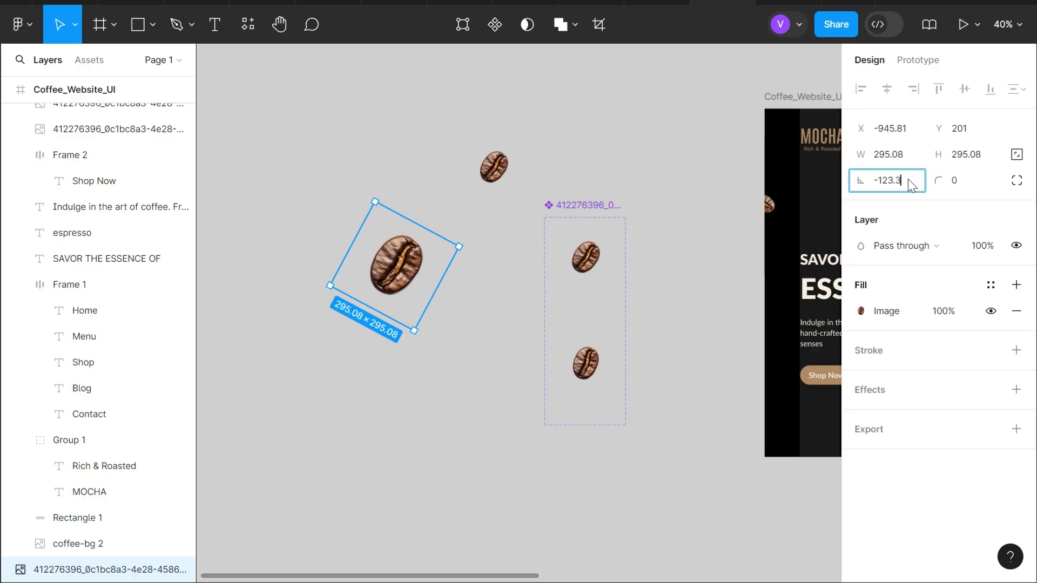
text(9)
key(Return)
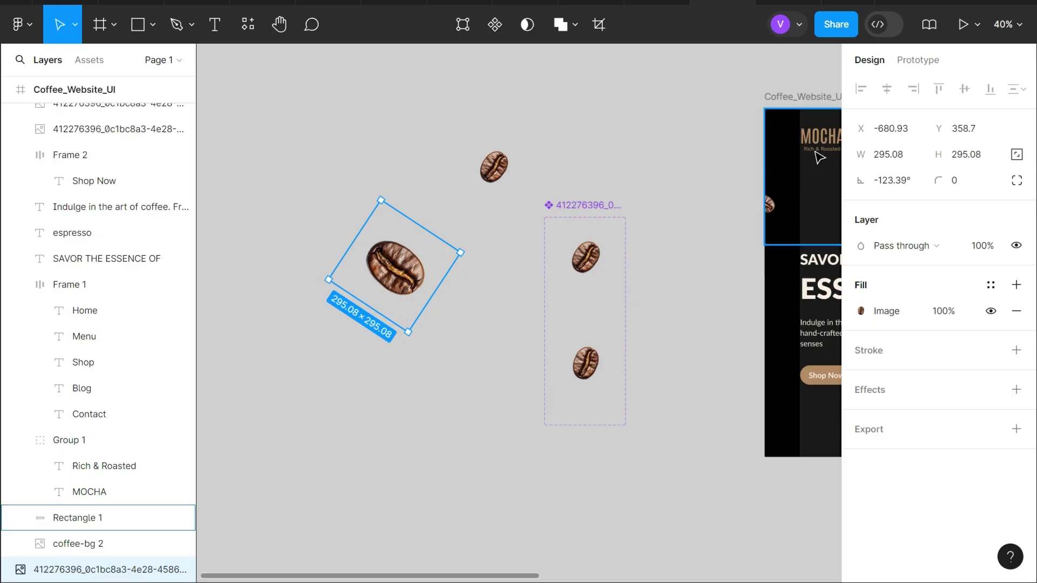
Add a Layer blur of 16 to the enlarged bean.
click(880, 393)
click(907, 419)
click(860, 415)
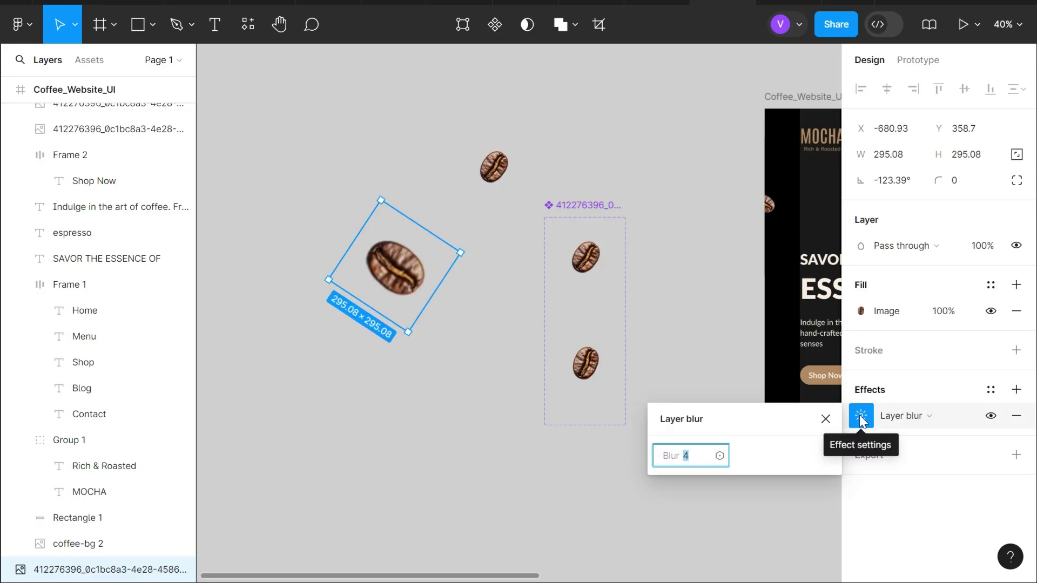
text(16)
key(Return)
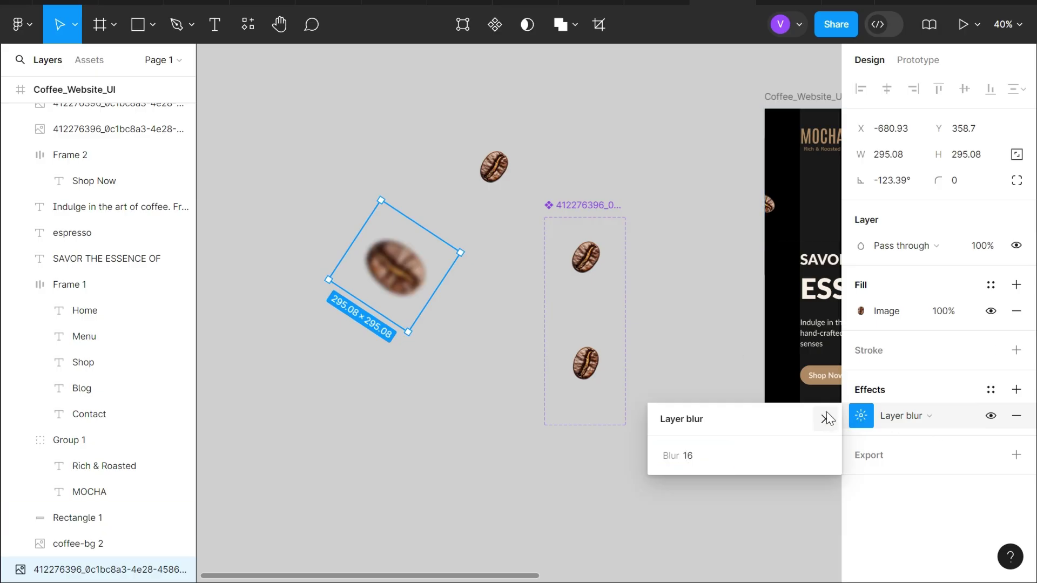
click(826, 420)
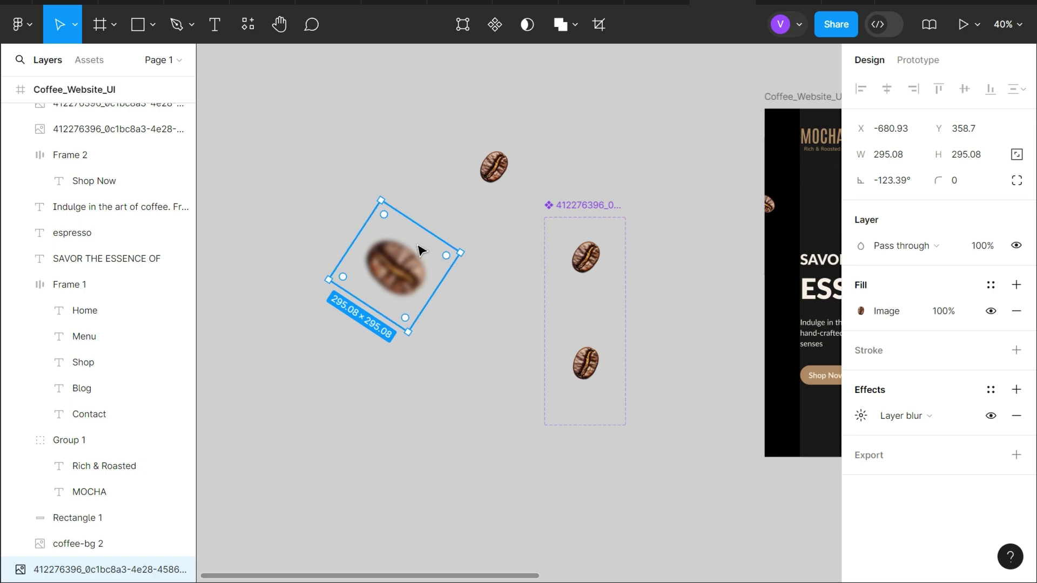
Turn the blurred bean into a two-variant component set and adjust the set's height.
click(491, 25)
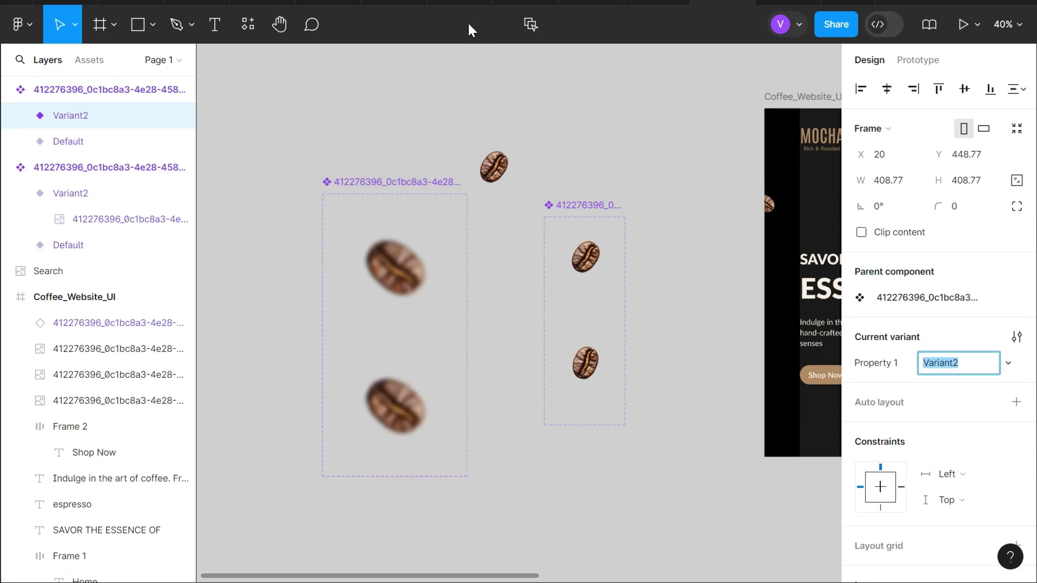
drag(435, 477, 432, 578)
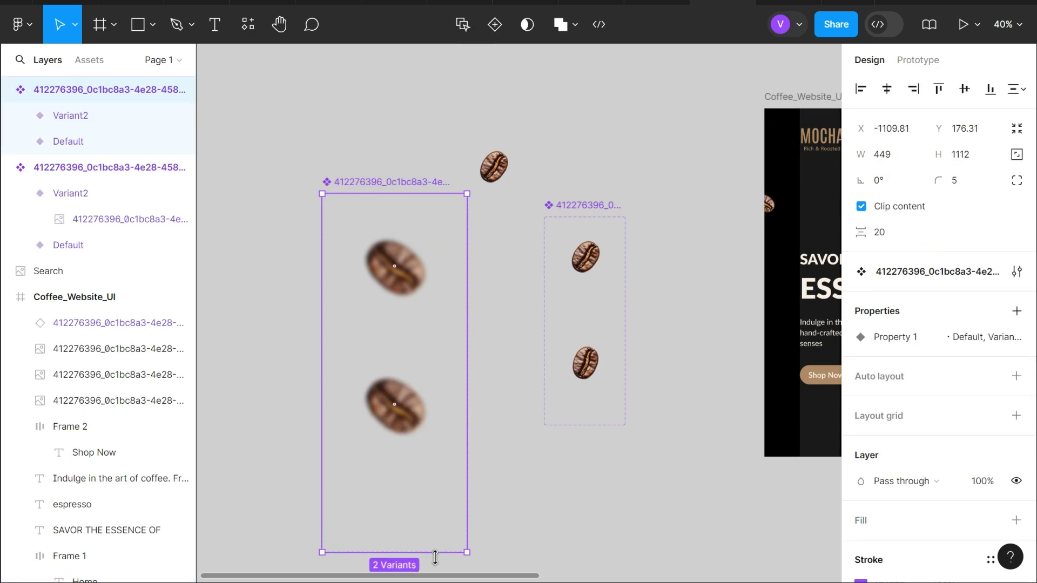
scroll(438, 513, down, 3)
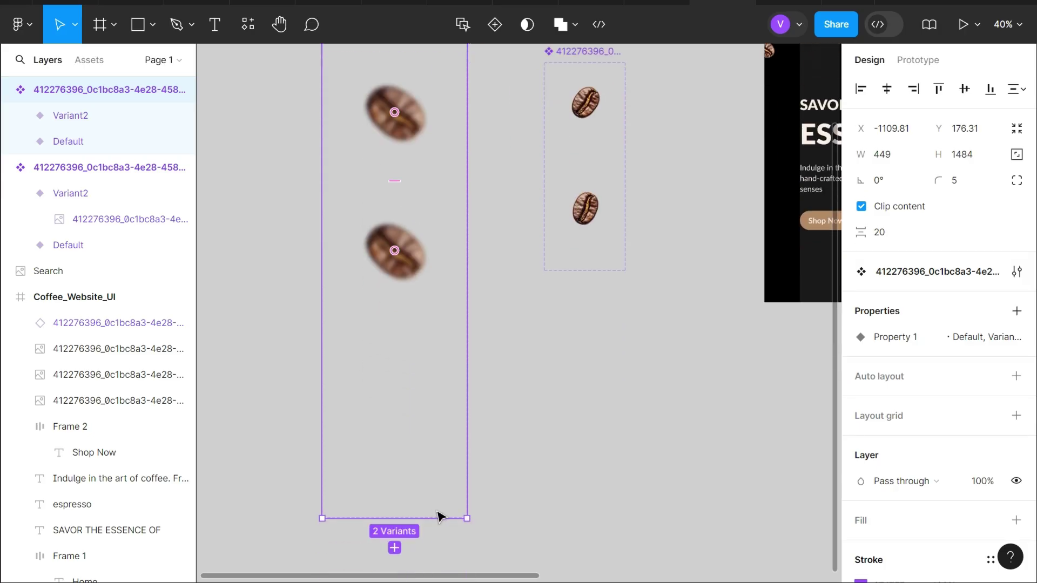
click(446, 533)
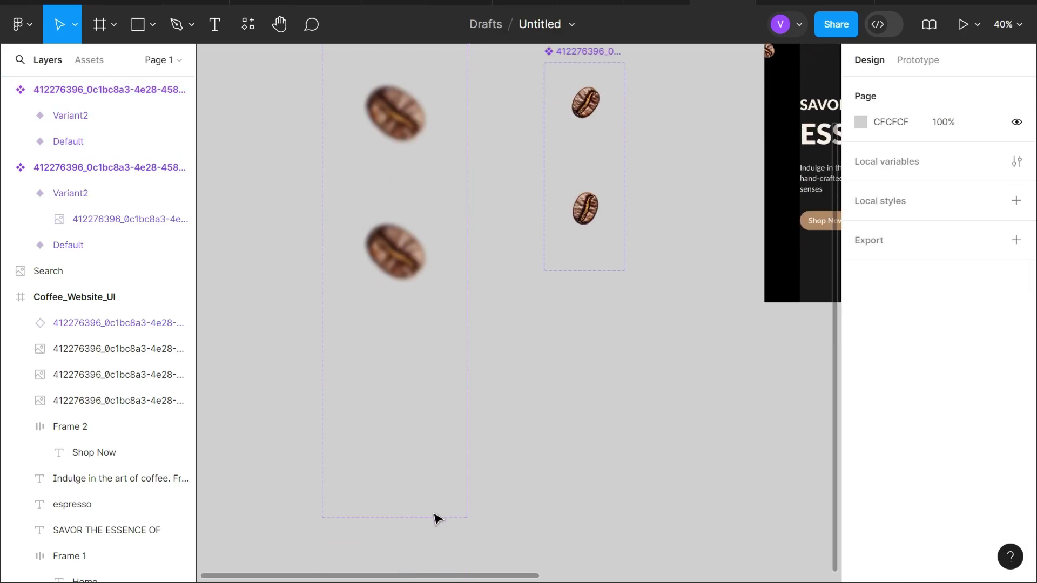
scroll(368, 121, up, 3)
click(359, 104)
scroll(410, 324, down, 3)
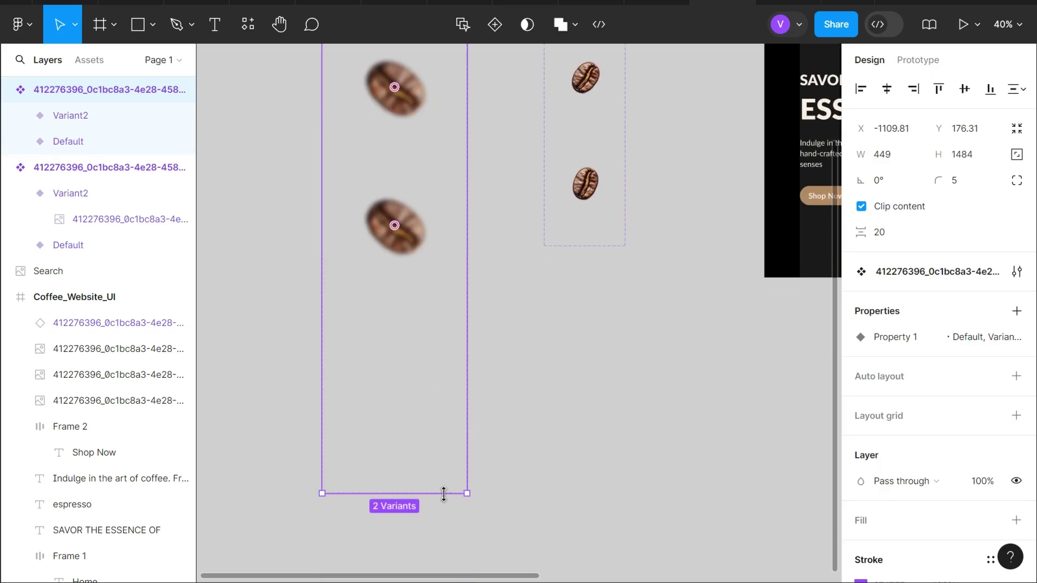
drag(440, 493, 439, 424)
scroll(409, 351, up, 3)
Move Variant2 down and enlarge both variant frames to 409×472.
mouse_move(408, 351)
mouse_down()
mouse_move(408, 448)
mouse_move(395, 385)
mouse_up()
click(387, 227)
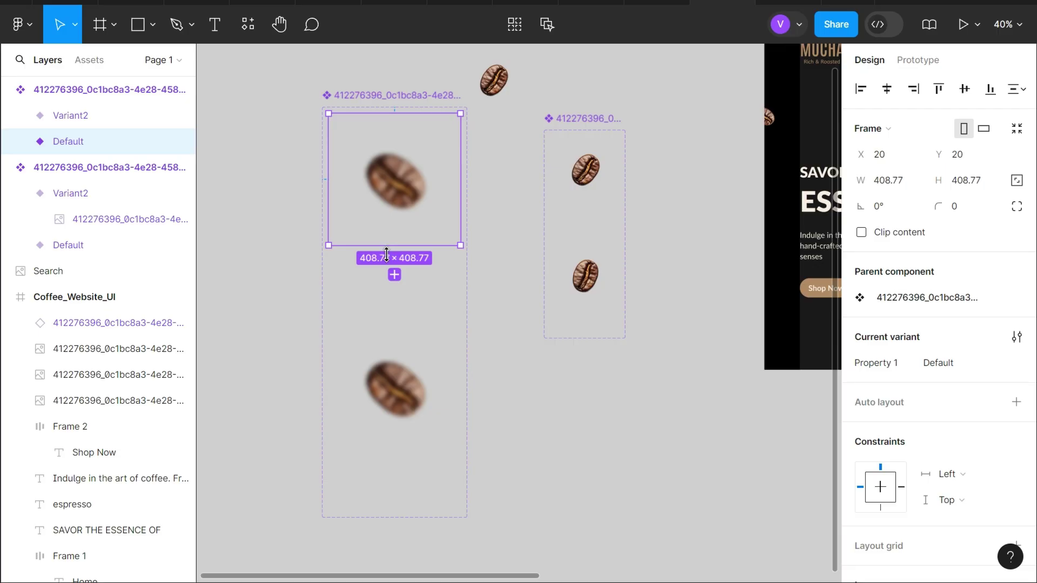
drag(386, 254, 380, 265)
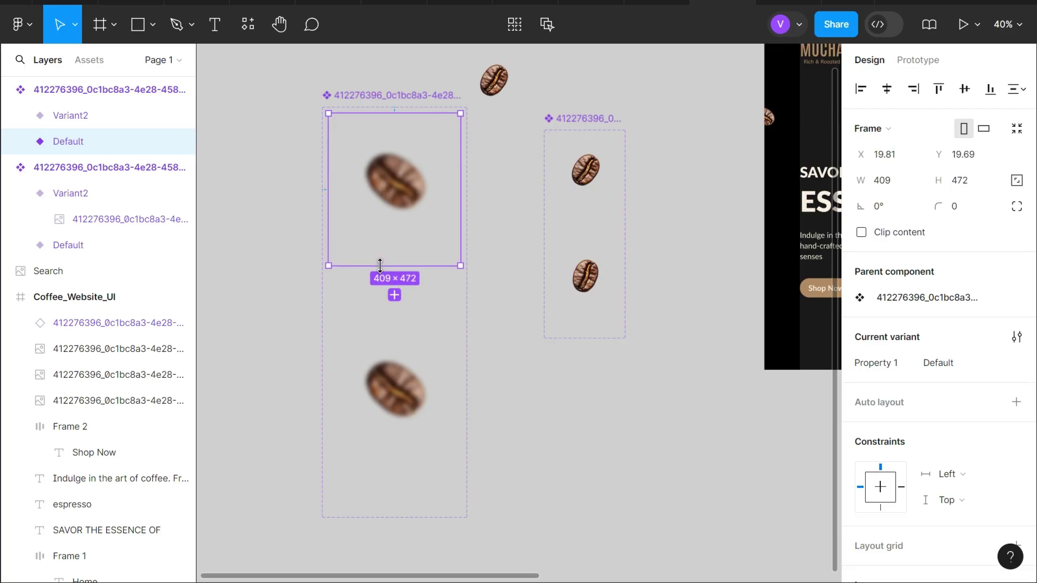
click(385, 411)
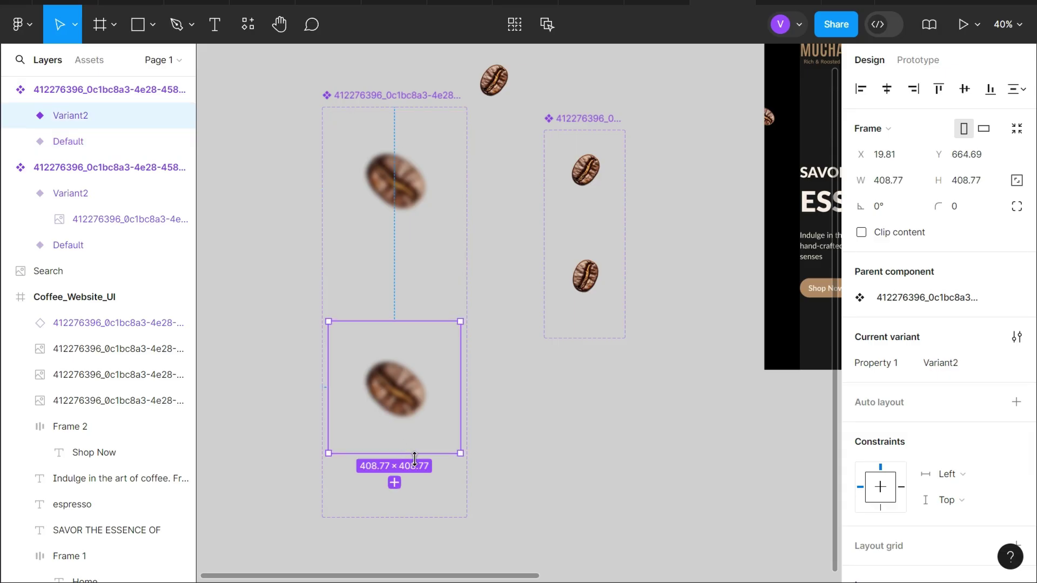
drag(392, 452, 384, 473)
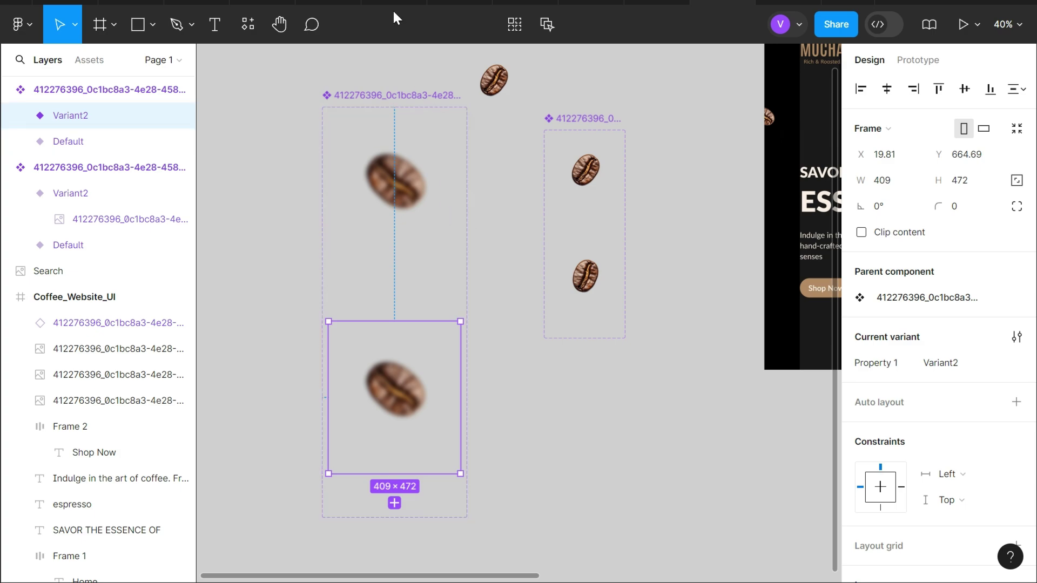
Nudge the bean inside Variant2 slightly lower, to Y 174.39.
click(409, 377)
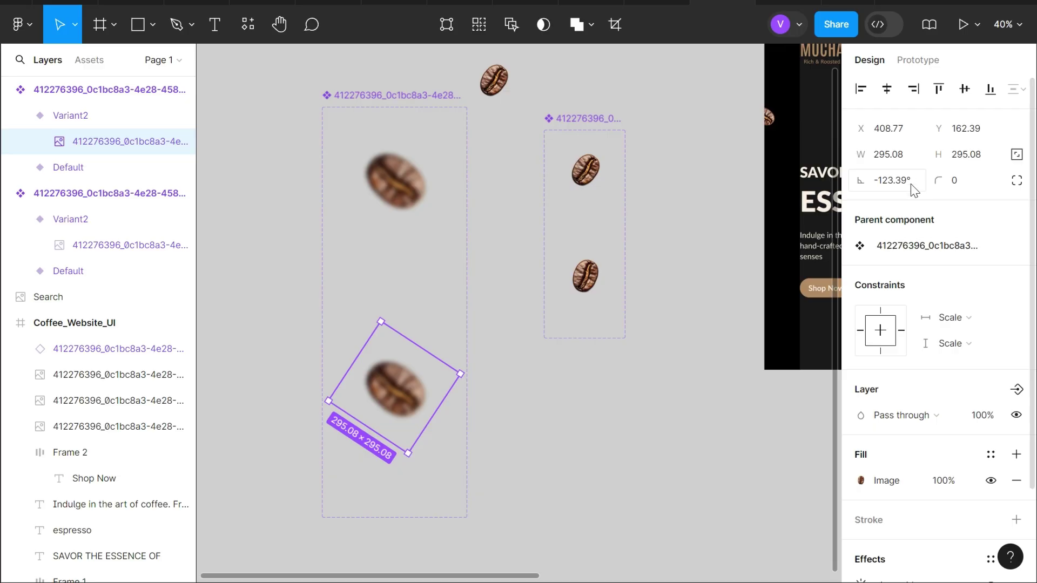
click(384, 220)
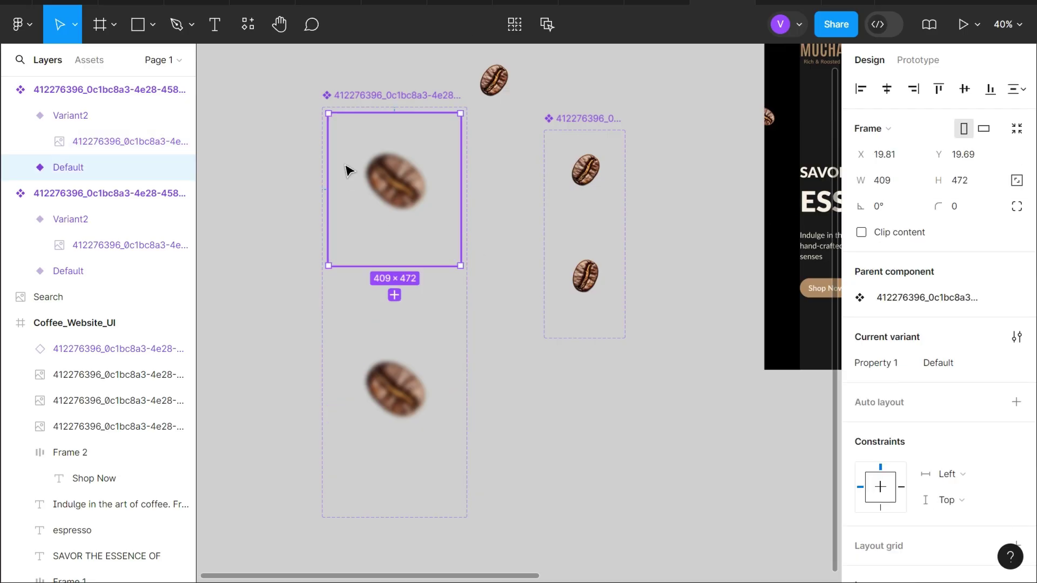
click(397, 406)
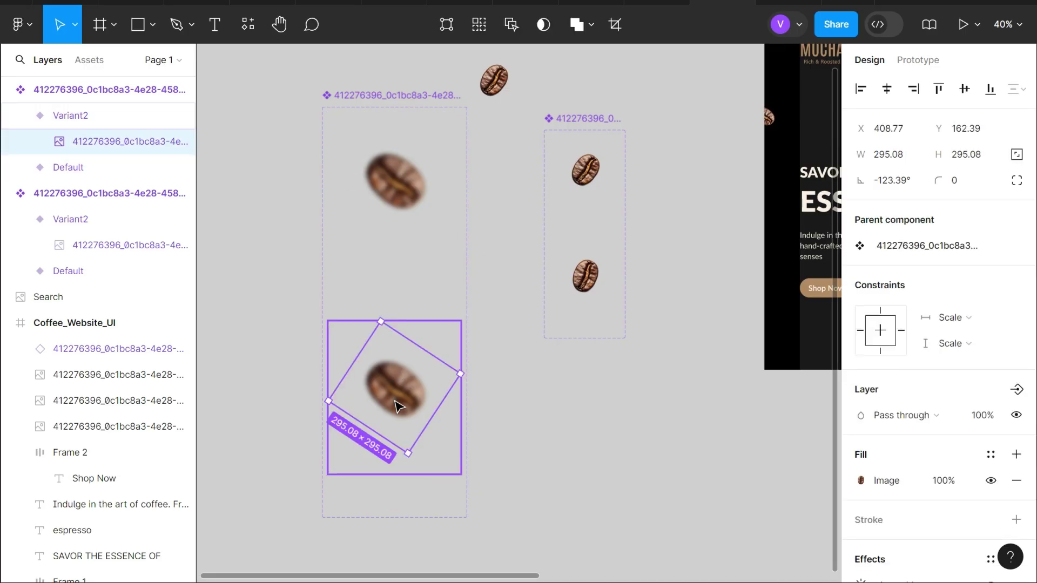
key(Down)
key(Down)
key(Down)
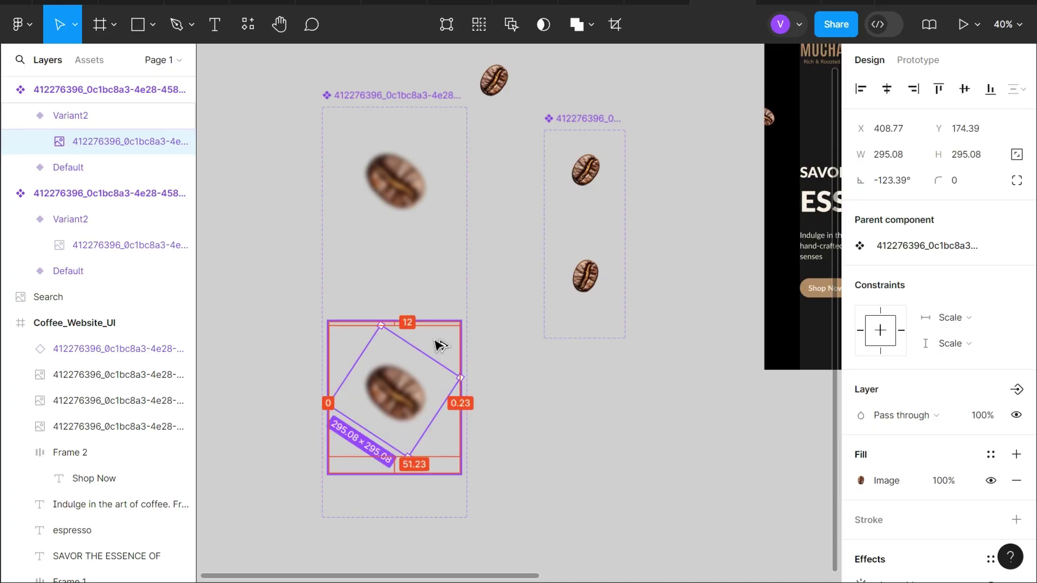
Link the blurred bean's Default to Variant2 with an After delay trigger of 4ms.
click(427, 241)
click(917, 60)
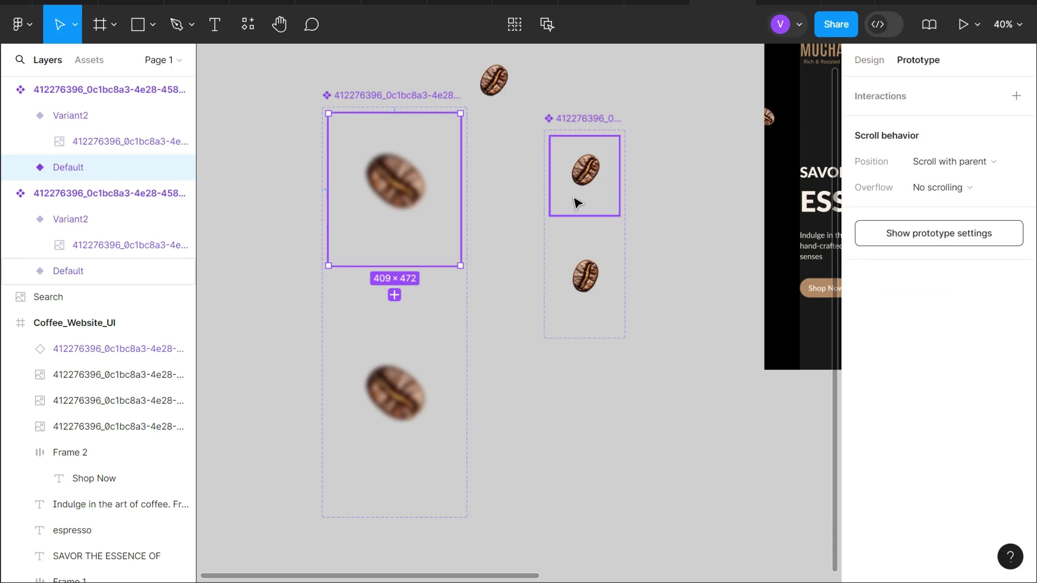
drag(395, 266, 357, 390)
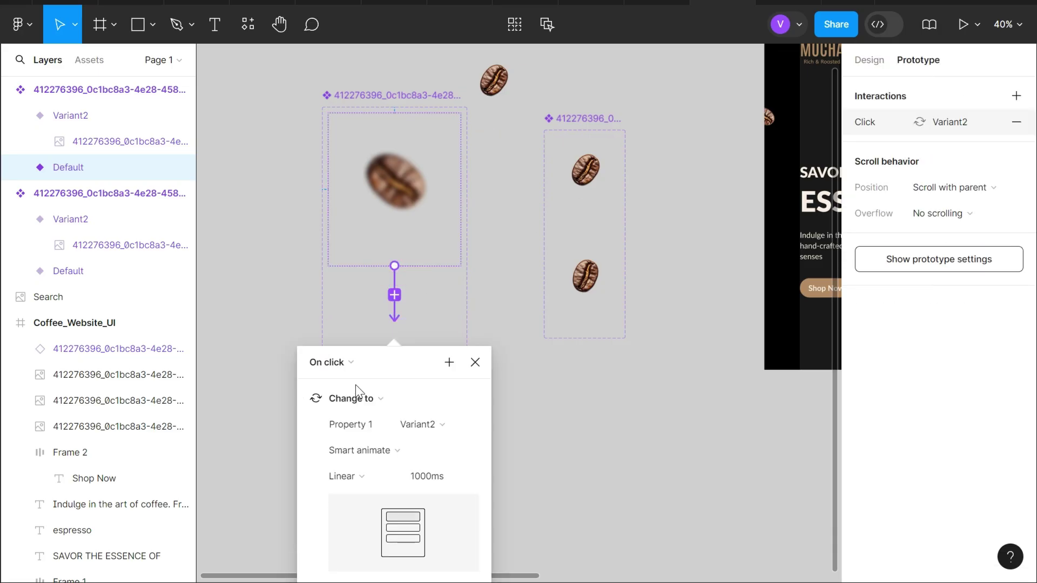
click(338, 370)
click(349, 558)
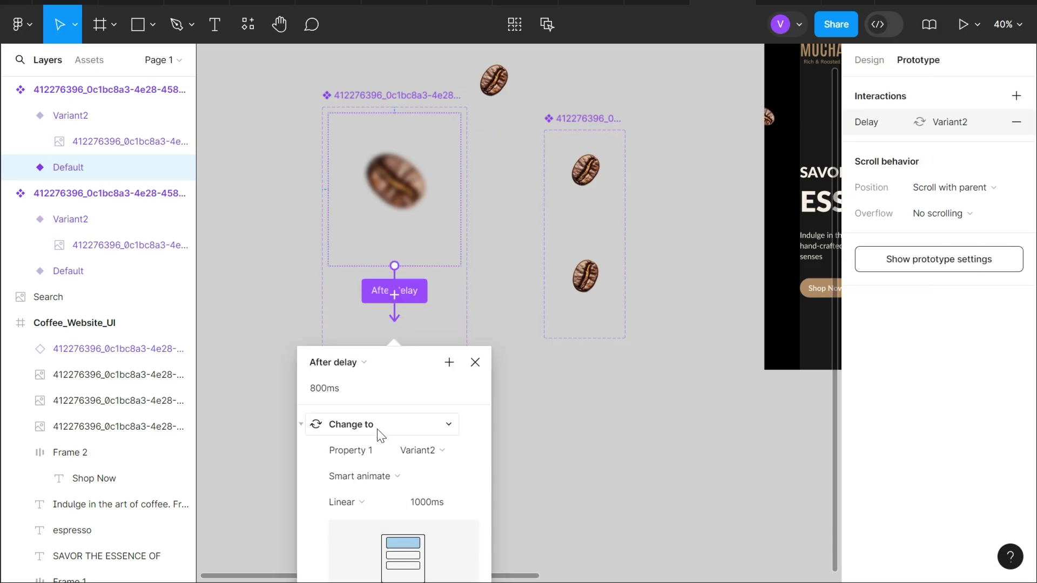
key(ctrl+a)
text(4)
key(Return)
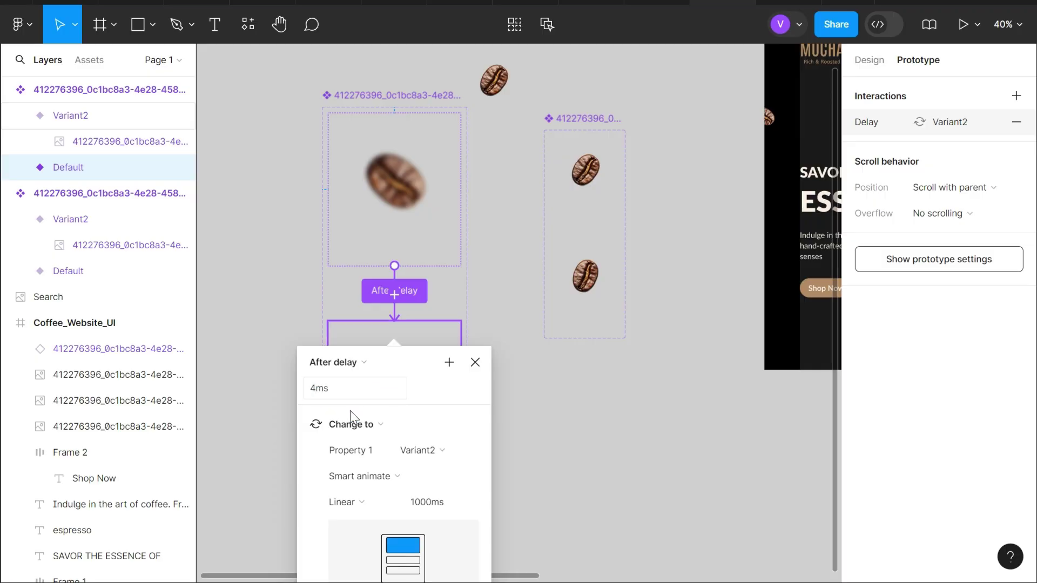
click(475, 362)
Link Variant2 back to Default with an After delay trigger of 4ms.
click(402, 363)
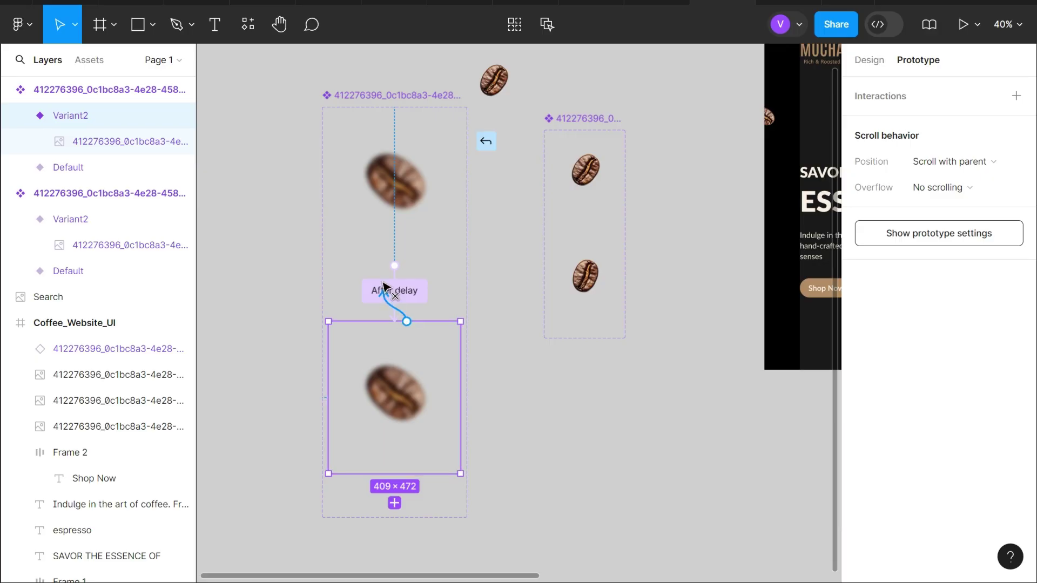
drag(407, 322, 359, 229)
click(337, 305)
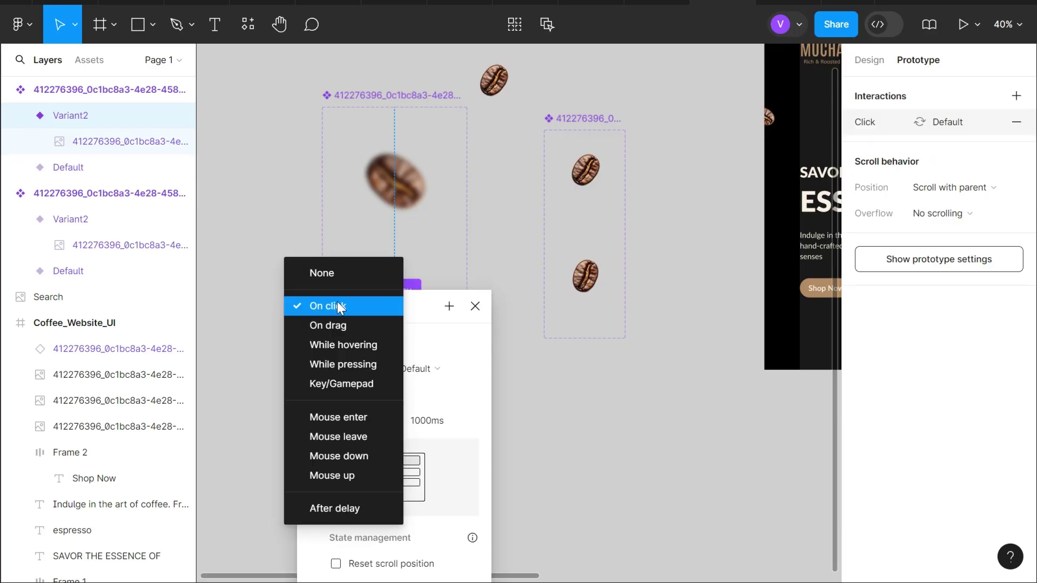
click(365, 506)
click(358, 332)
text(4ms)
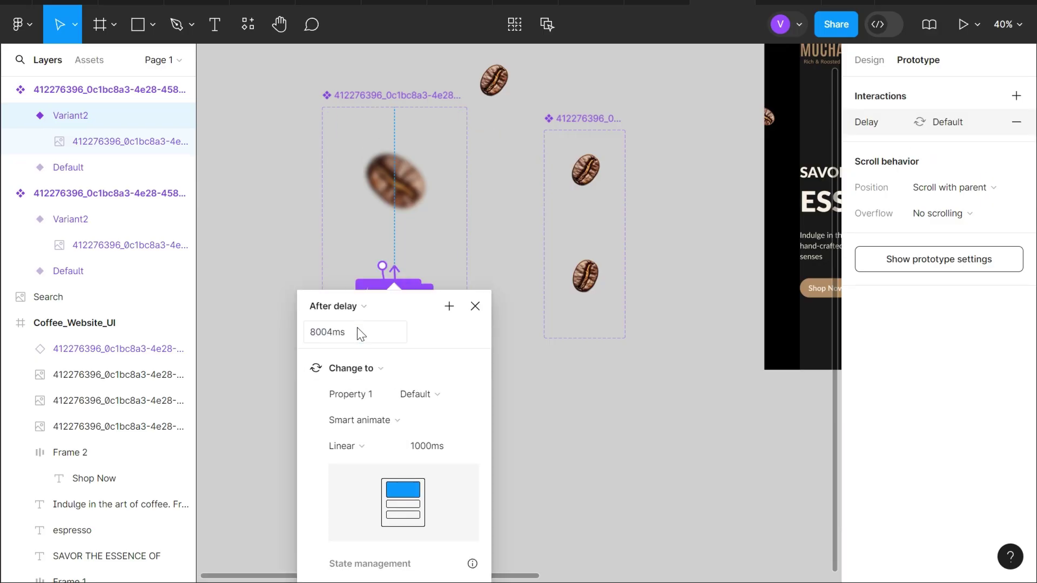
key(Return)
text(4)
key(Return)
click(476, 306)
click(398, 415)
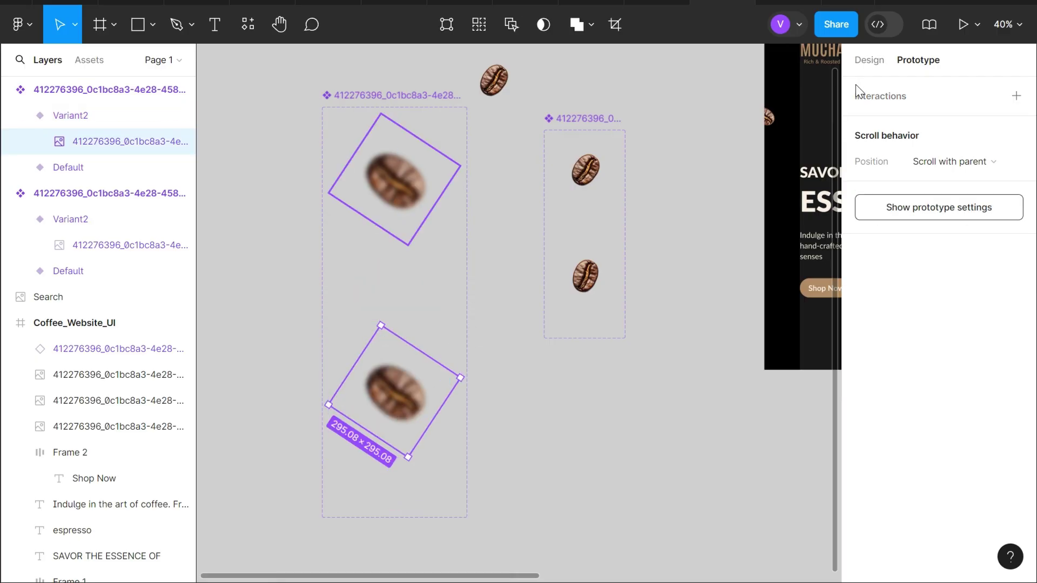
click(869, 59)
Drag a copy of the Default bean image into the hero's lower left.
key(ctrl+z)
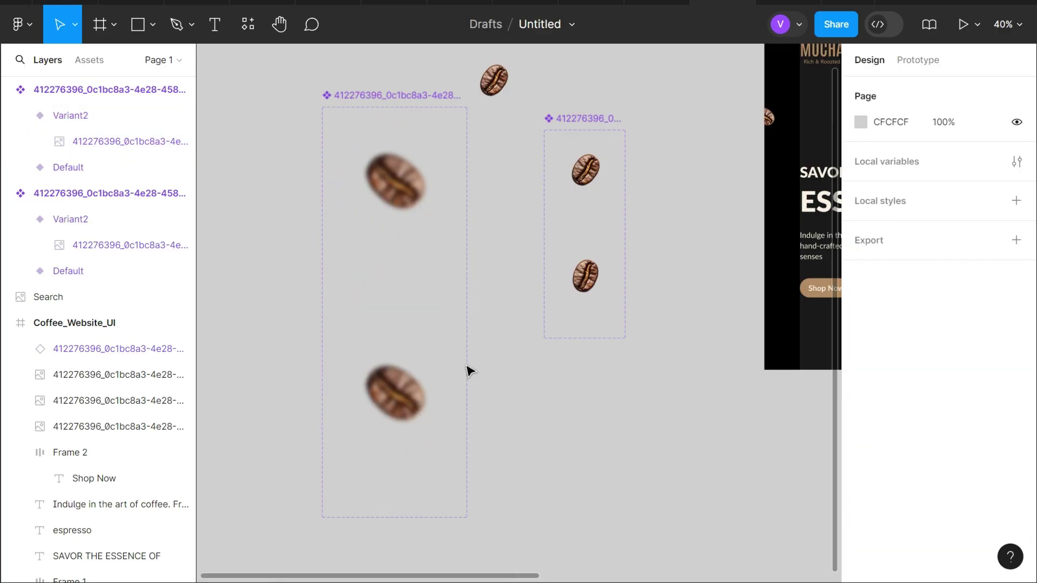
double_click(412, 389)
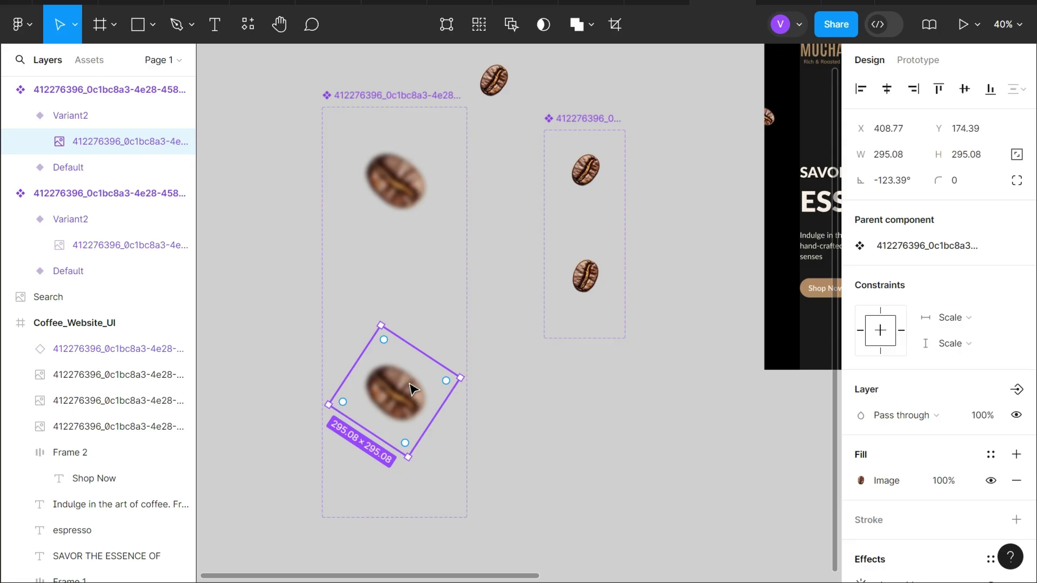
click(420, 211)
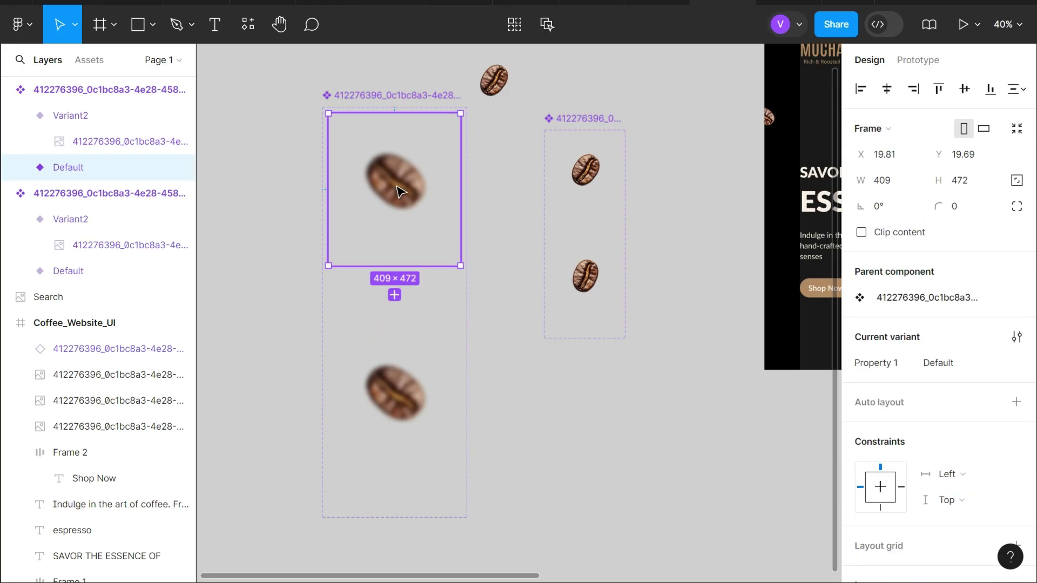
click(400, 192)
drag(400, 192, 758, 458)
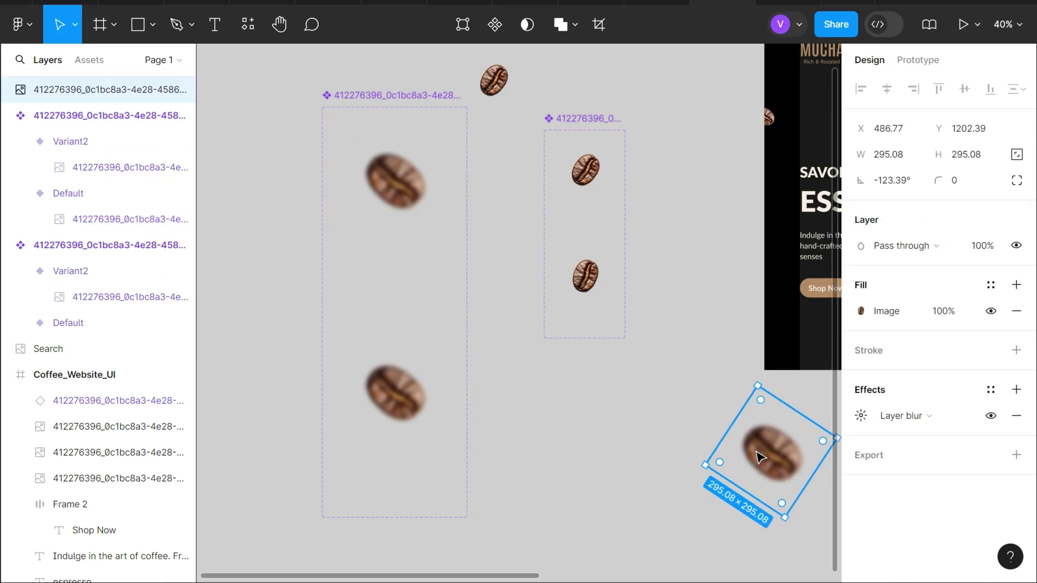
scroll(675, 448, right, 5)
scroll(601, 437, right, 2)
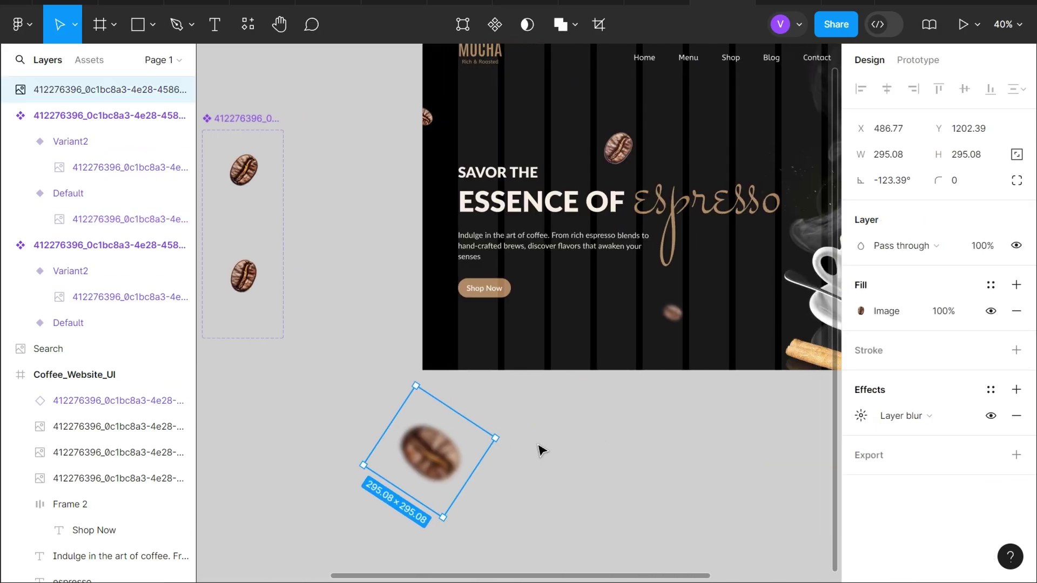
drag(445, 464, 529, 369)
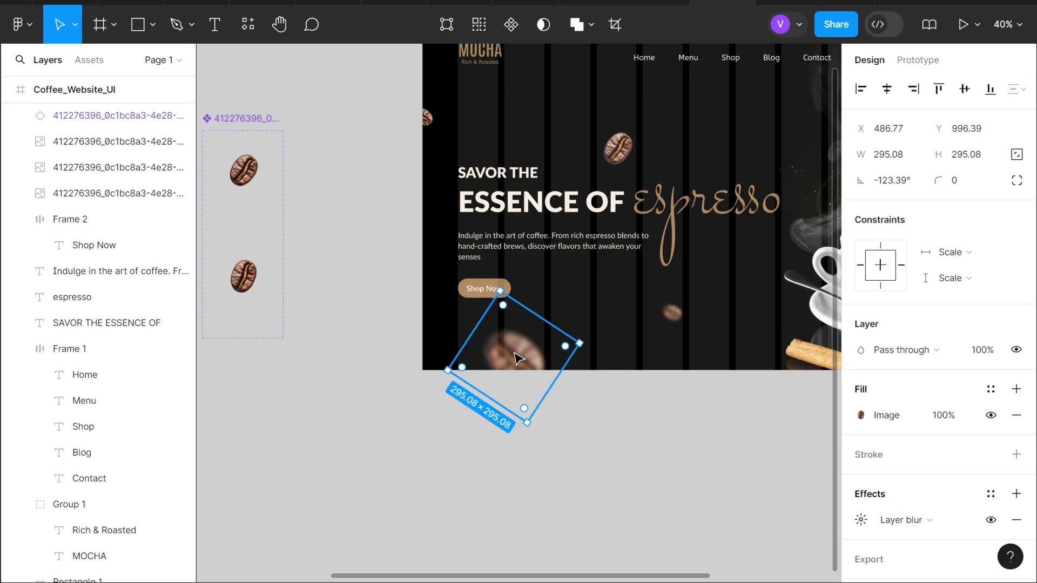
Nudge the blurred bean below Shop Now, partly cropped by the hero's bottom edge.
key(alt)
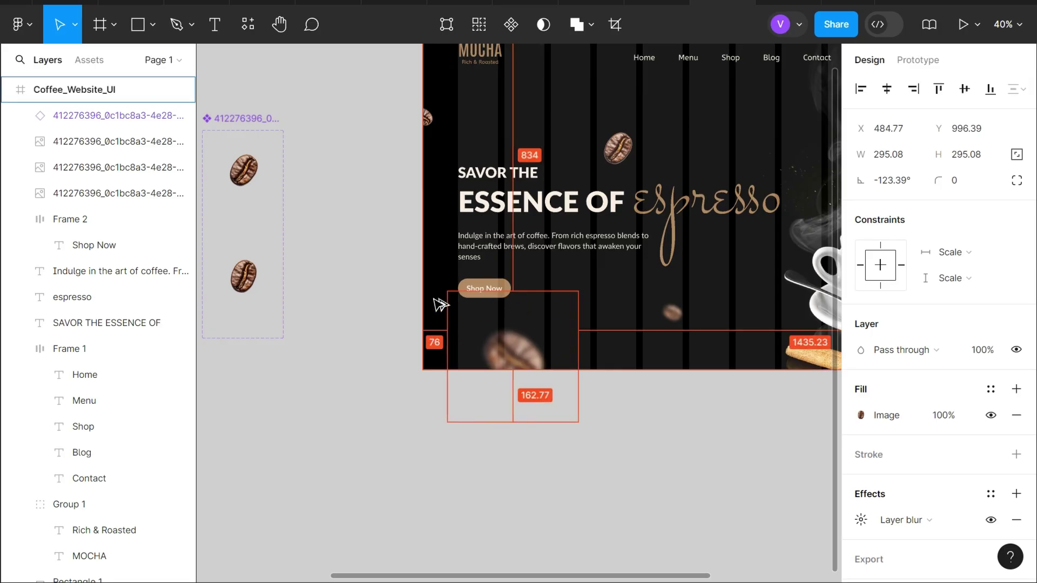
key(shift+Left)
key(shift+Left)
key(Left)
key(shift+Left)
key(shift+Left)
key(shift+Left)
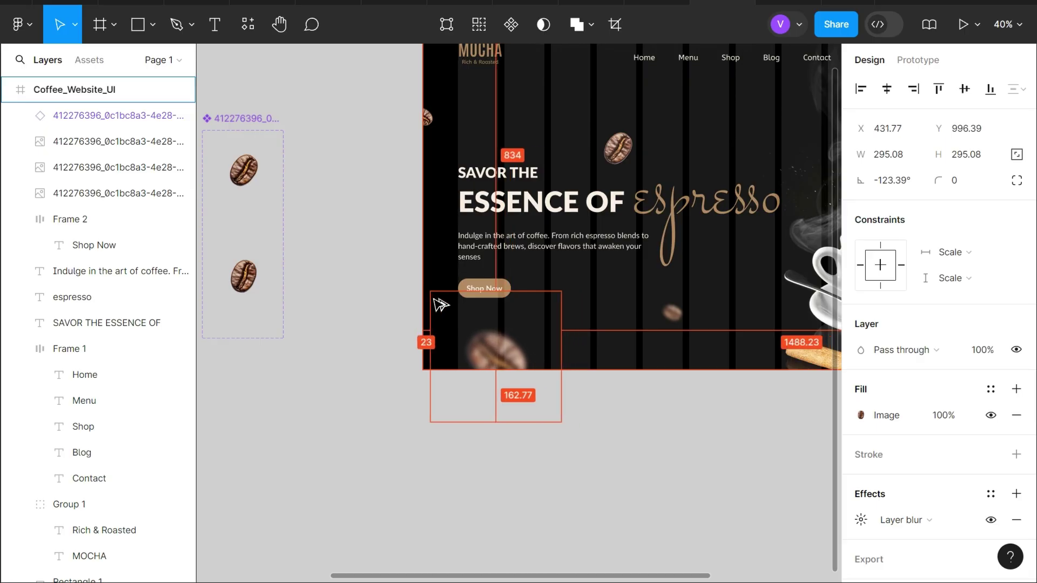
key(Left)
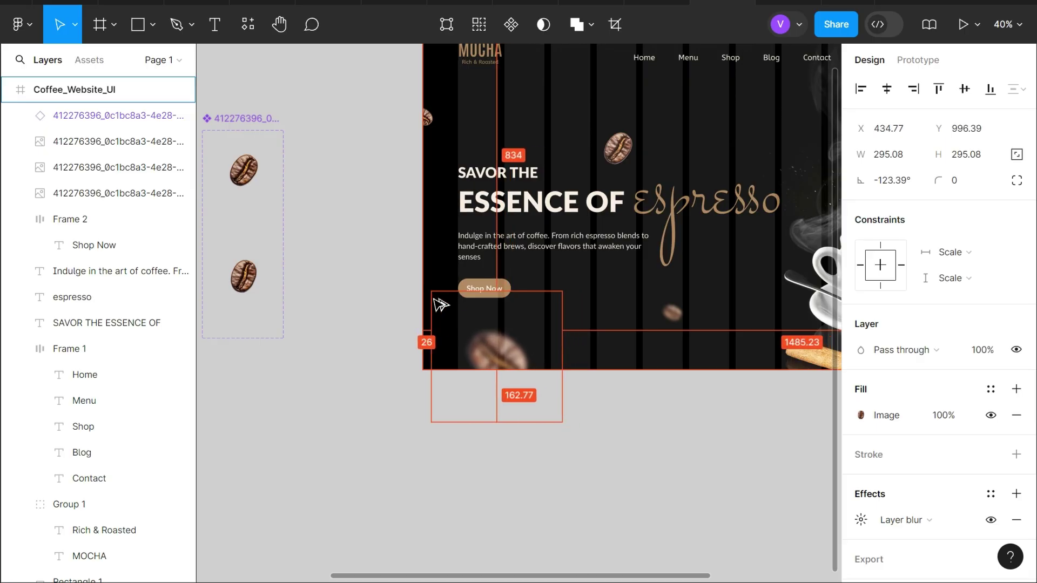
key(Up)
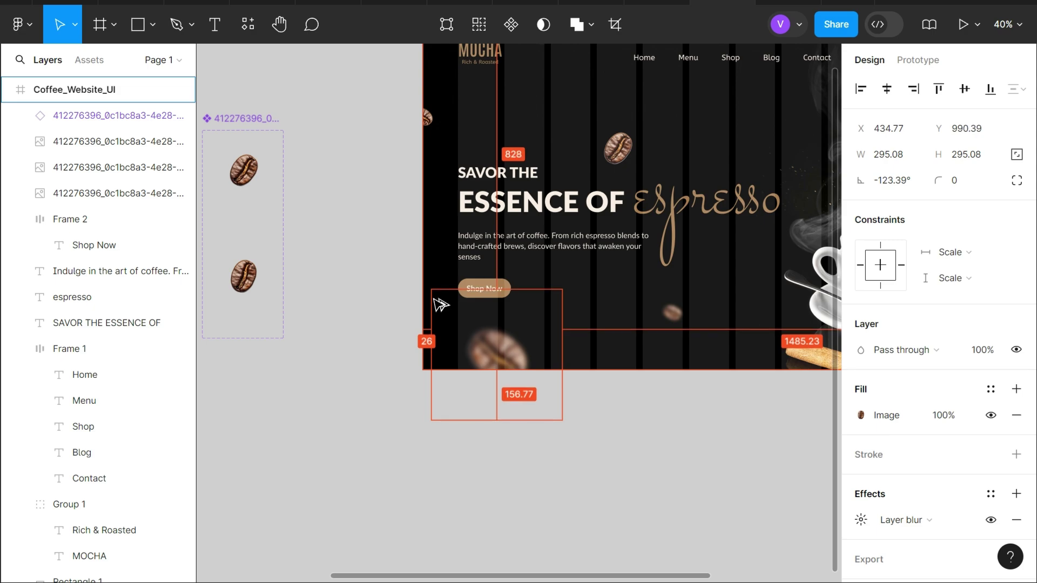
key(Up)
key(shift+Down)
key(shift+Down)
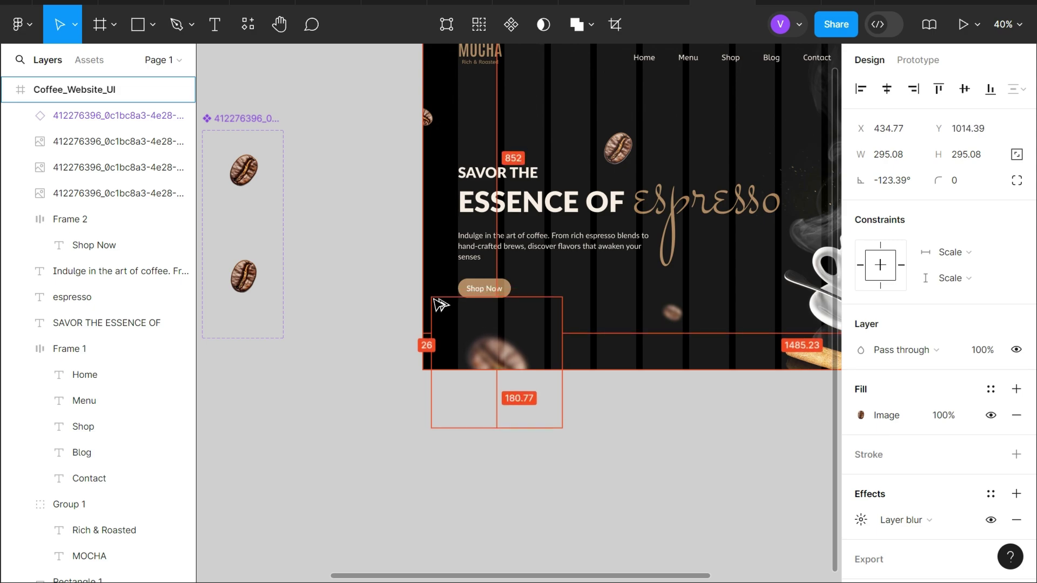
key(Down)
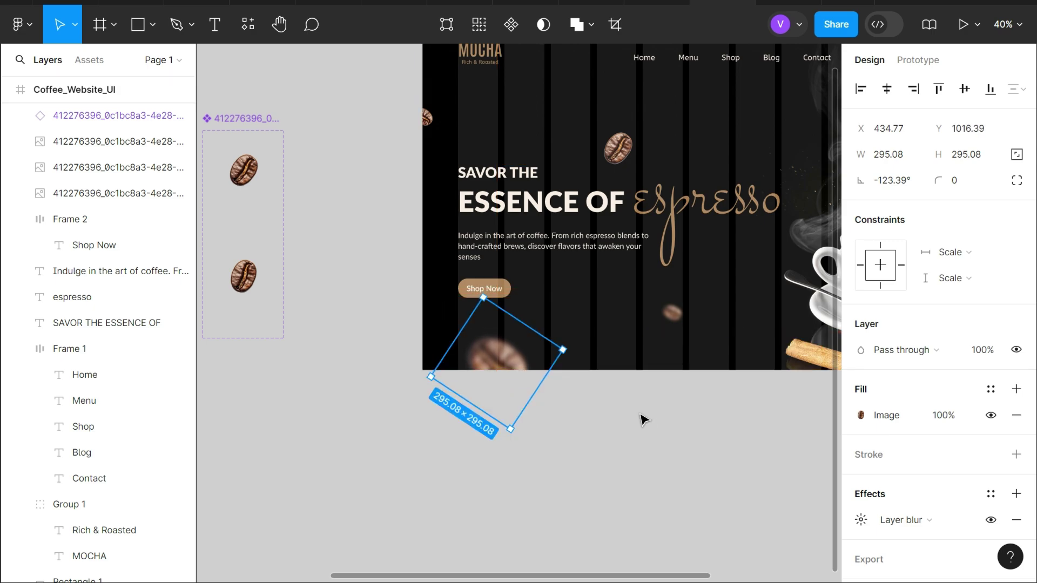
scroll(642, 426, up, 2)
scroll(643, 427, right, 4)
scroll(675, 454, right, 3)
click(678, 459)
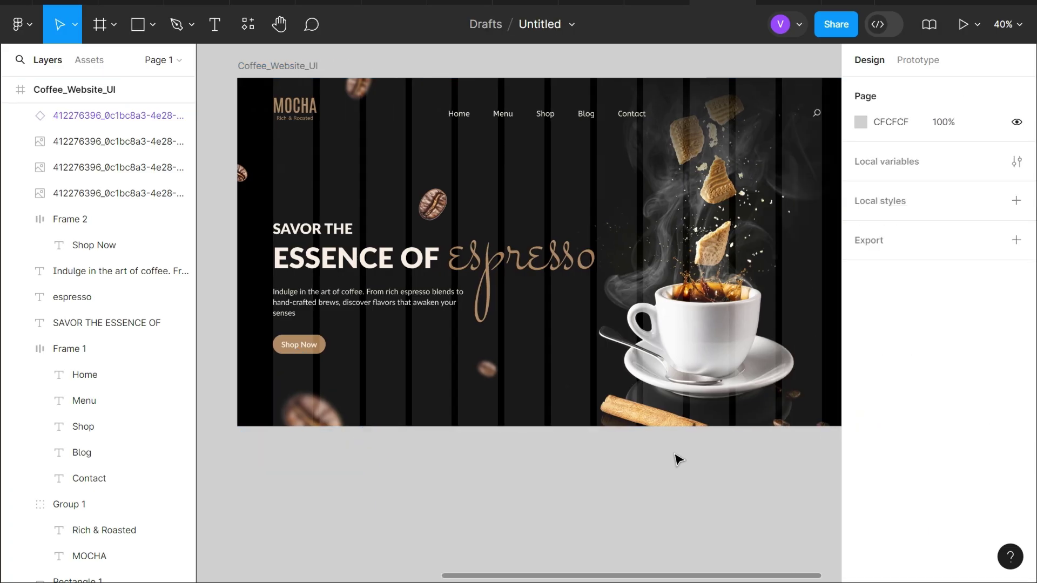
Hide the hero's layout grid columns and shift the canvas view.
key(ctrl+shift+4)
ctrl+scroll(678, 460, down, 2)
scroll(679, 456, right, 1)
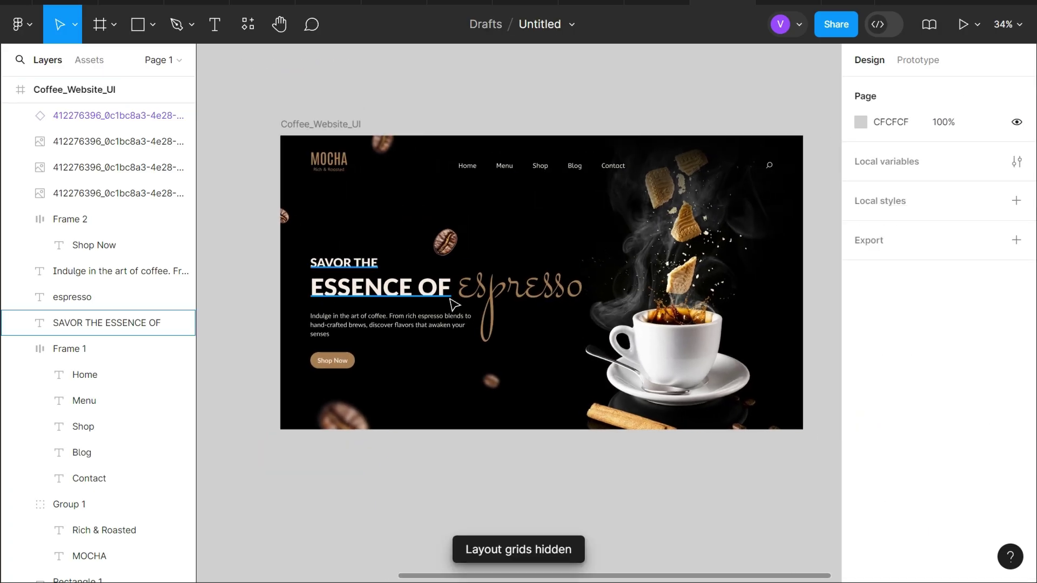
Return from the presentation to the editor, raise the Search icon layer, and present full screen.
click(772, 2)
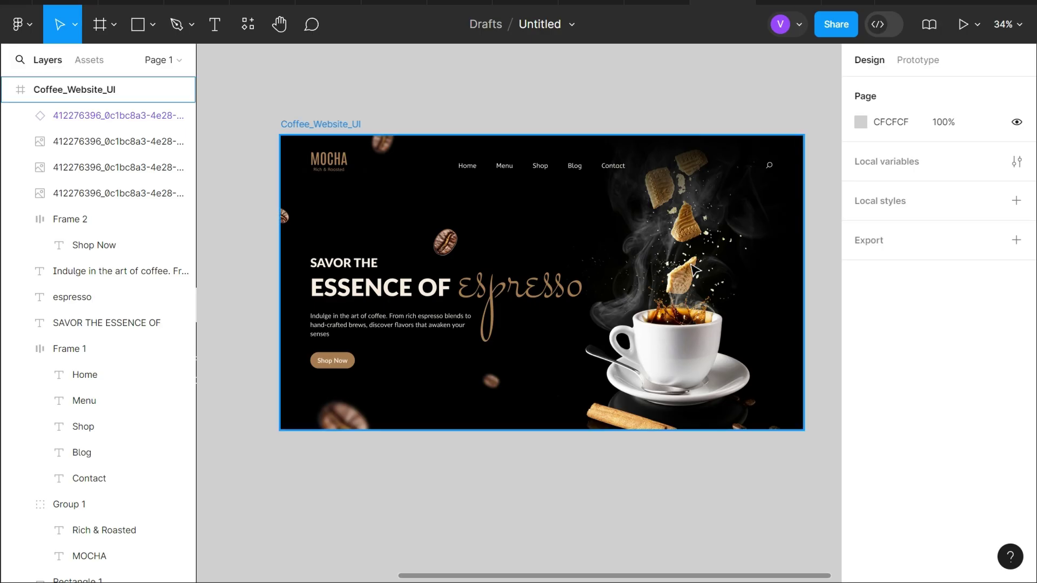
click(723, 3)
drag(769, 169, 768, 169)
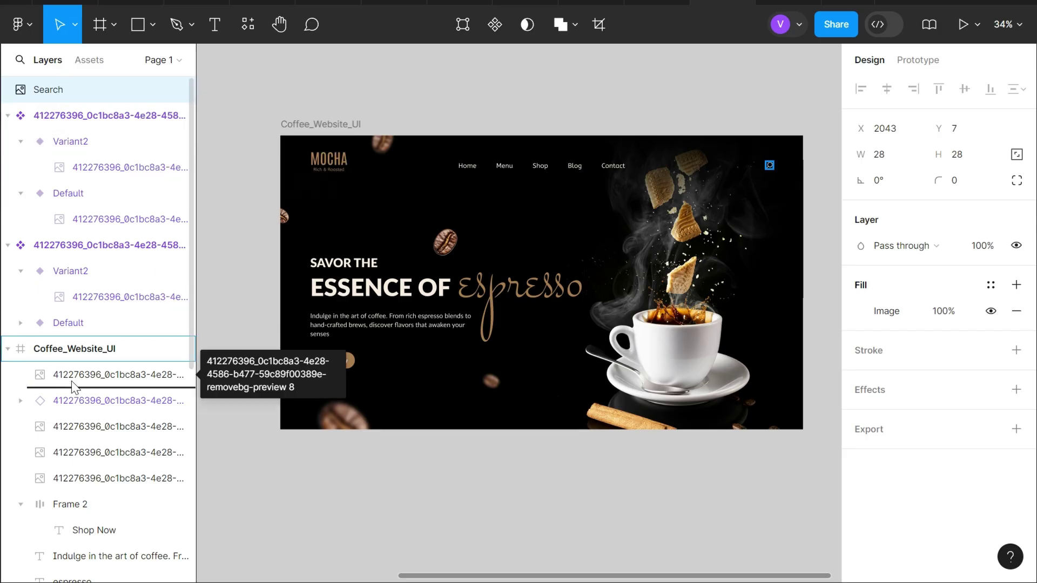
scroll(59, 351, down, 5)
key(ctrl+alt+Return)
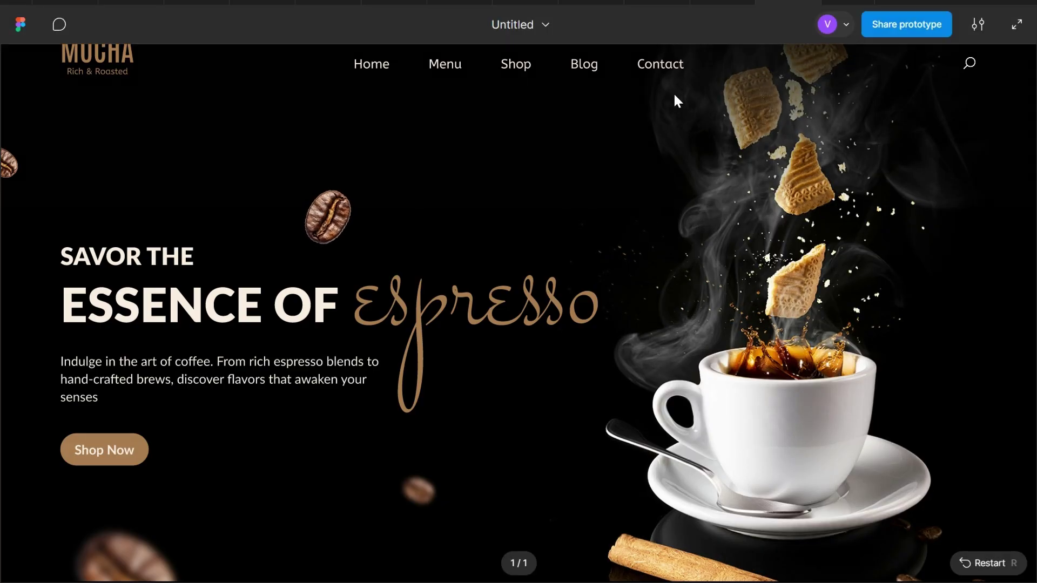
Select the blurred bean variant and inspect its Default variant's After delay interaction.
scroll(335, 419, left, 5)
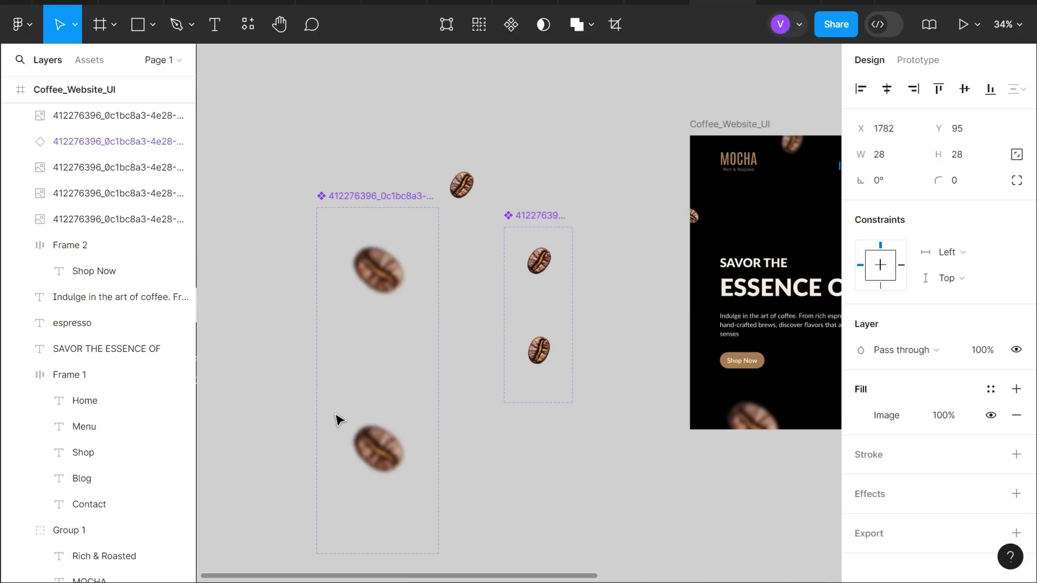
click(339, 419)
click(921, 60)
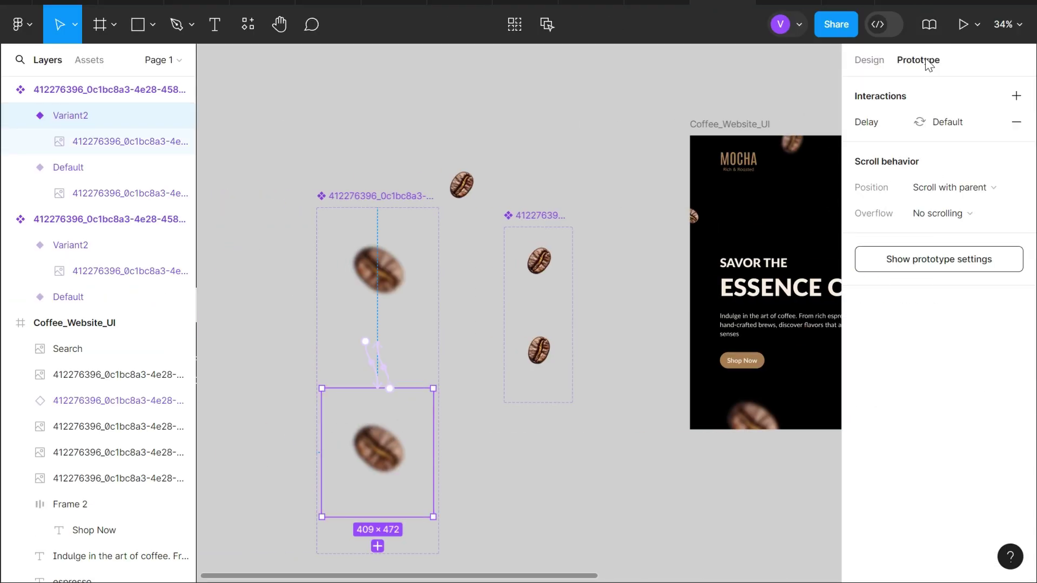
click(380, 375)
scroll(405, 444, down, 5)
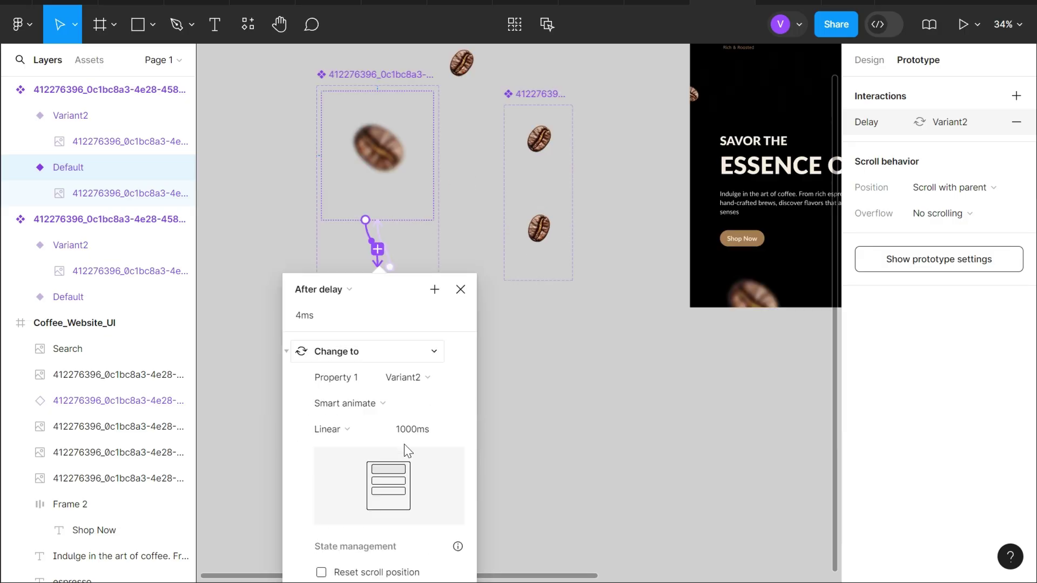
scroll(404, 444, down, 3)
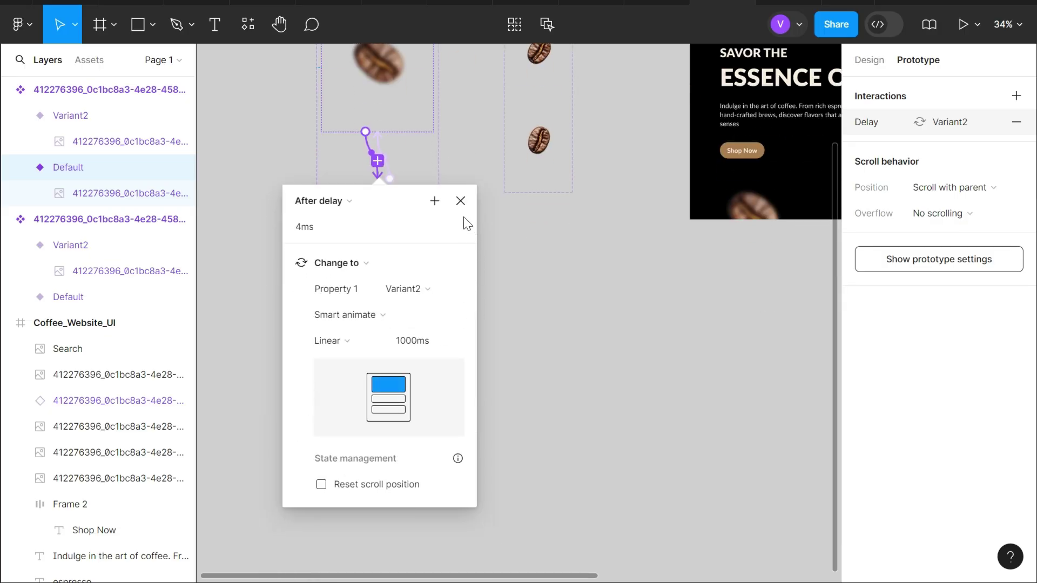
click(461, 201)
Inspect the Variant2-to-Default and Default-to-Variant2 Smart animate interactions.
click(397, 274)
scroll(384, 274, up, 1)
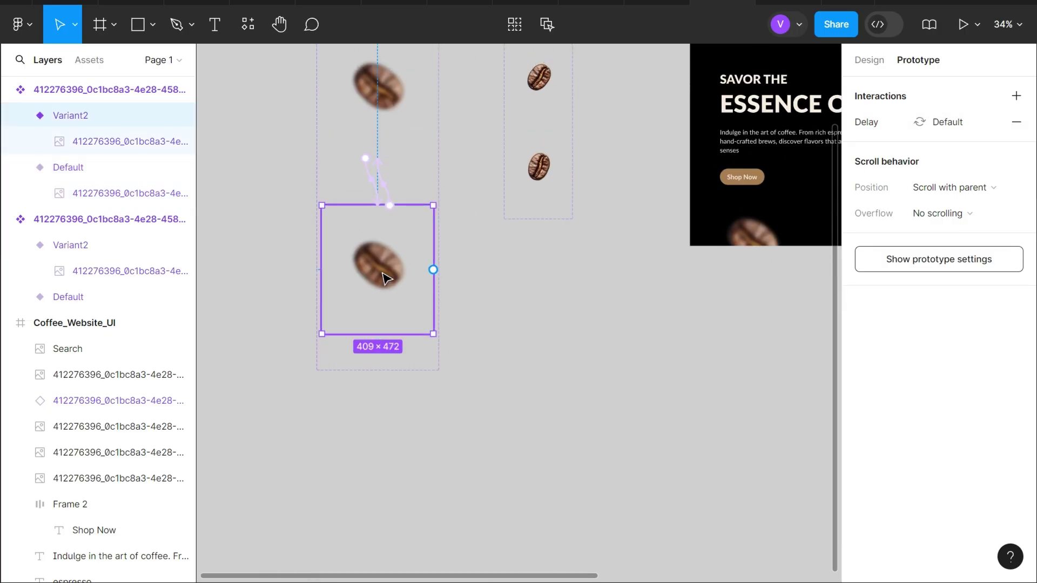
click(386, 278)
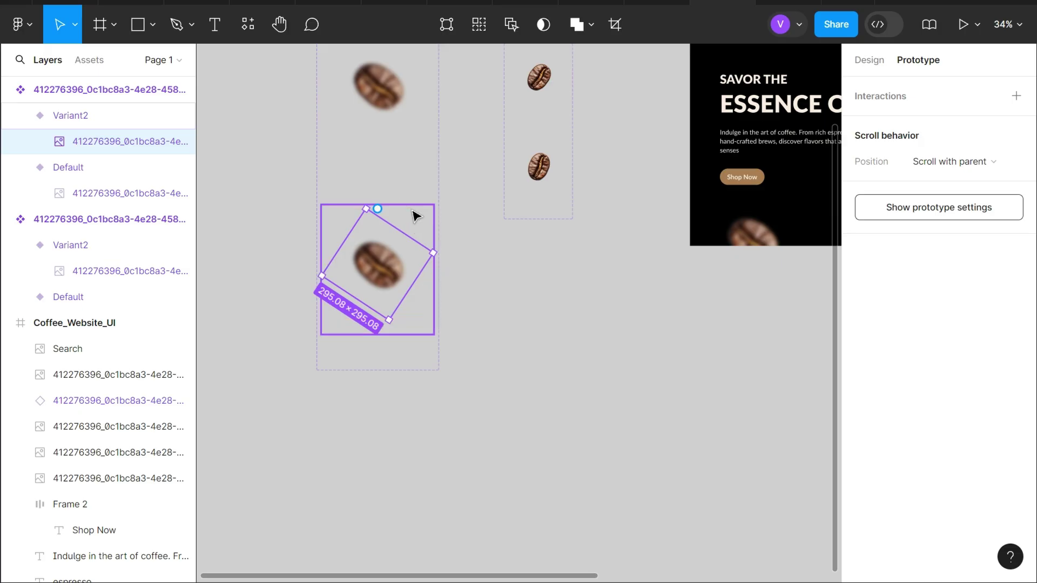
click(411, 116)
click(388, 186)
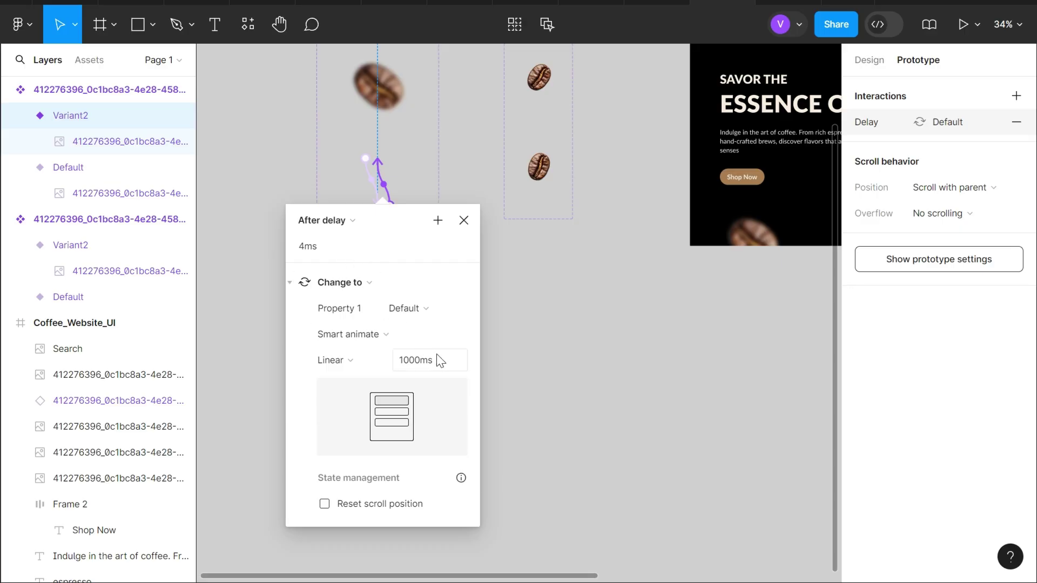
click(465, 223)
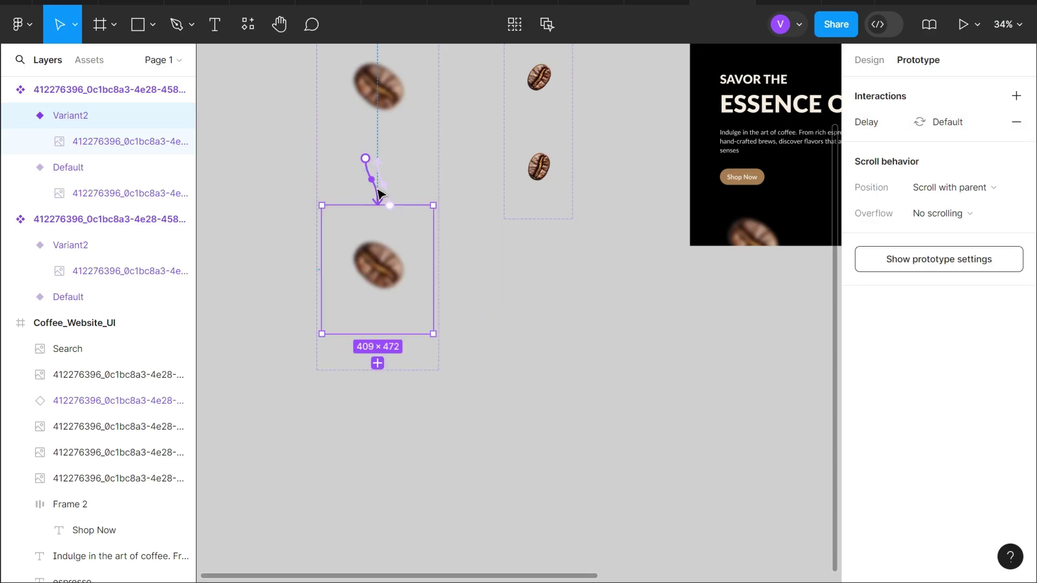
click(376, 186)
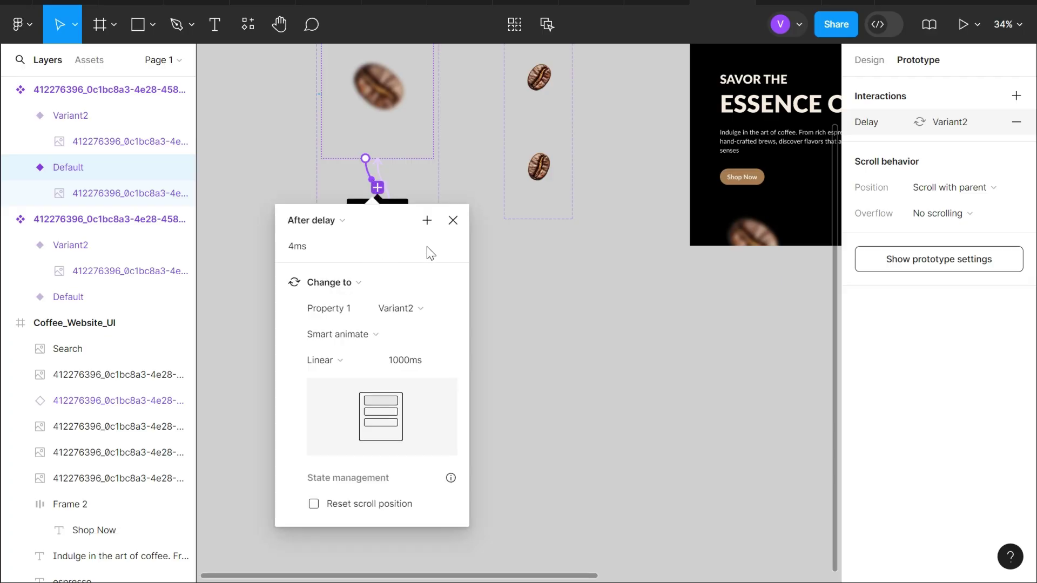
click(452, 222)
Select the bean images in Default and Variant2, then open the prototype presentation.
scroll(454, 232, up, 3)
click(411, 200)
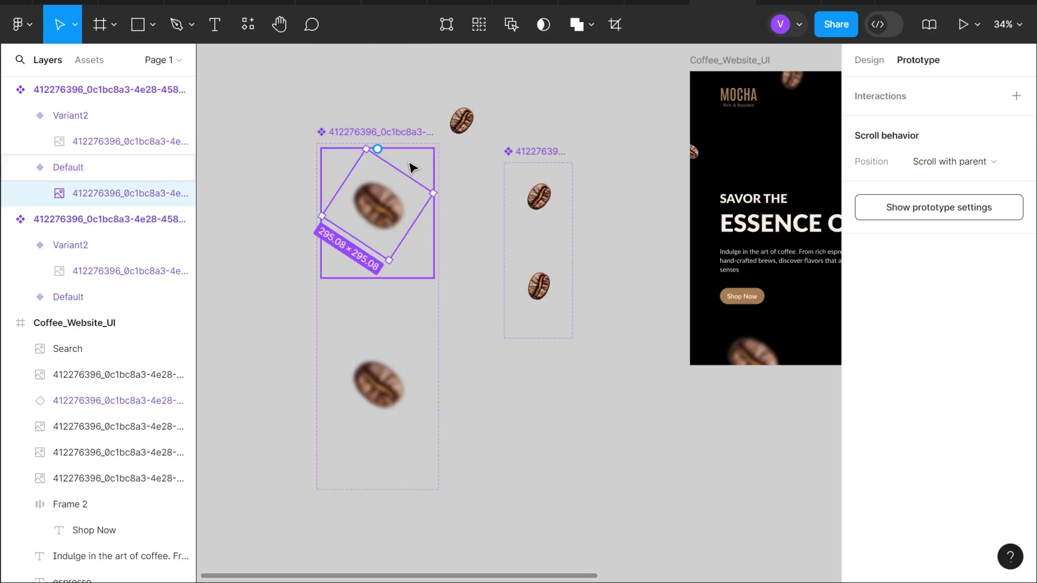
click(389, 345)
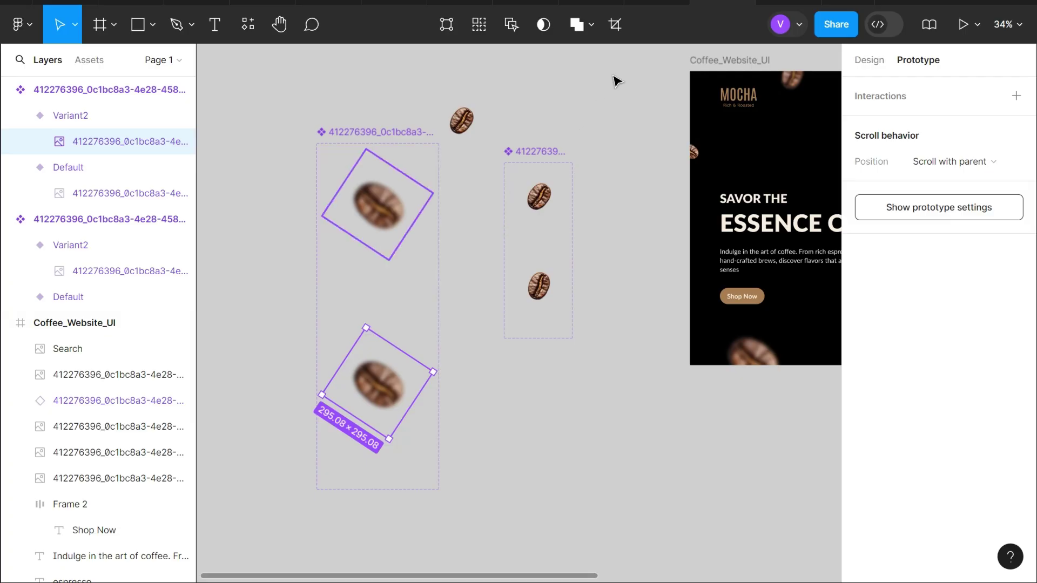
click(784, 2)
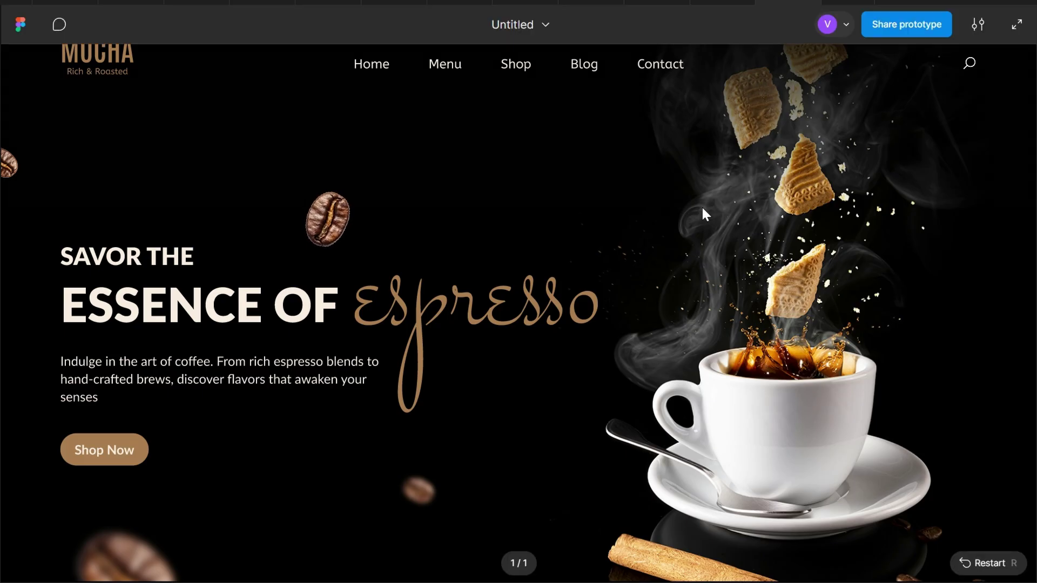
Restart the prototype playback, exit to the editor, and select the blurred bean in the website frame.
key(ctrl+r)
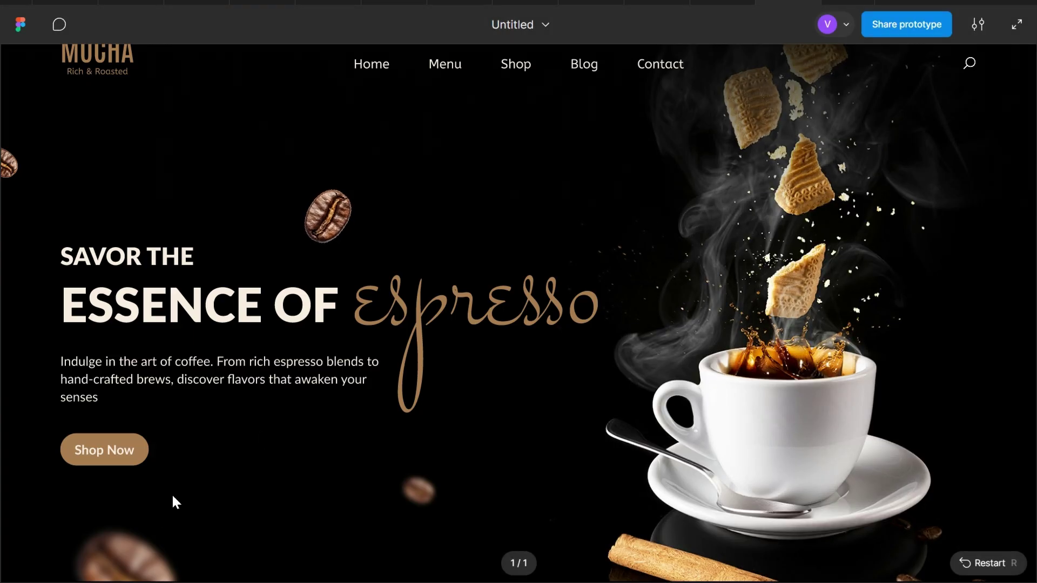
key(ctrl+w)
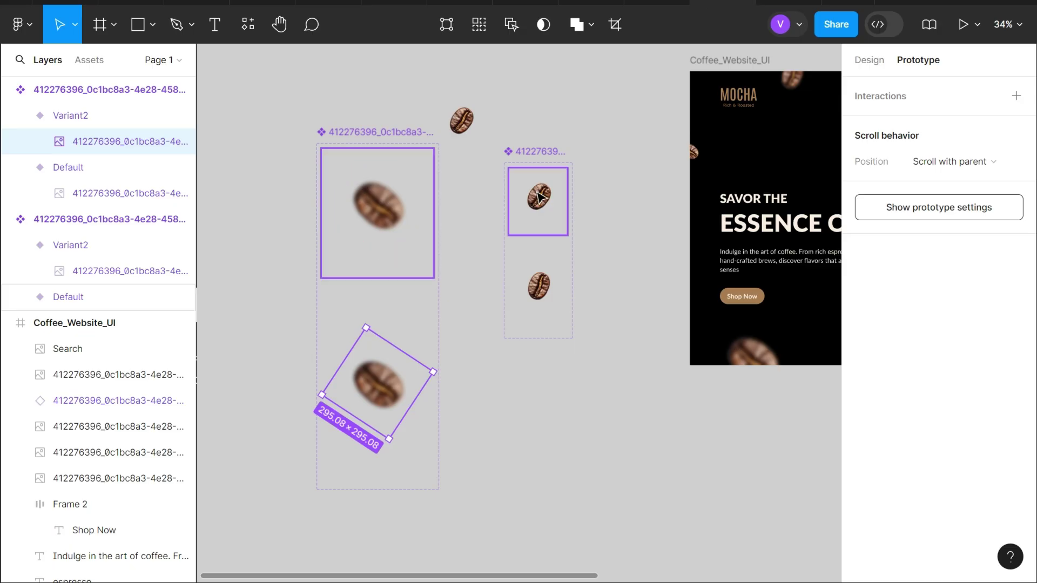
click(648, 352)
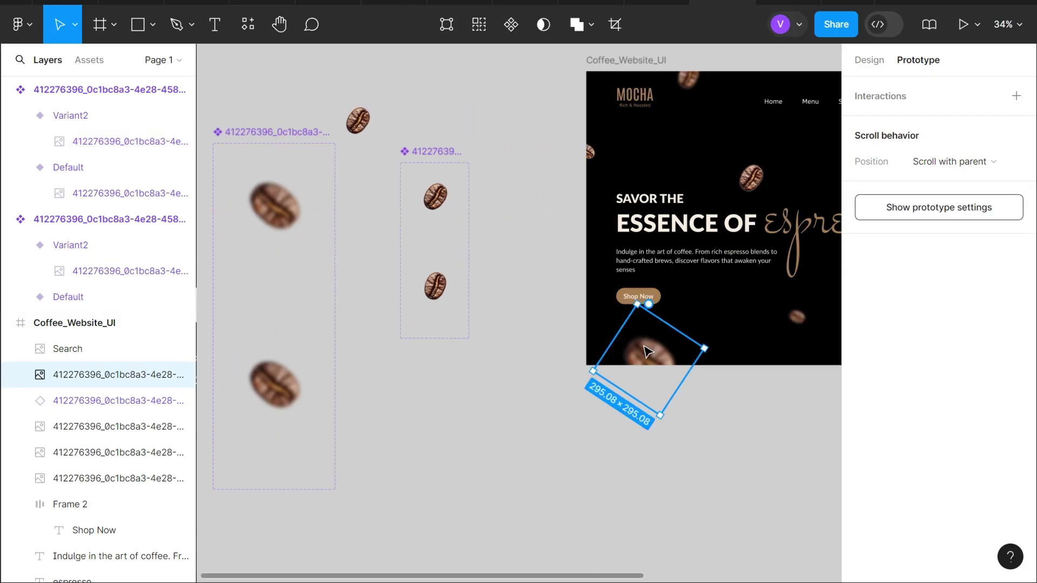
Delete the static bean and Alt-drag a Default bean variant instance into the website.
key(Delete)
click(272, 204)
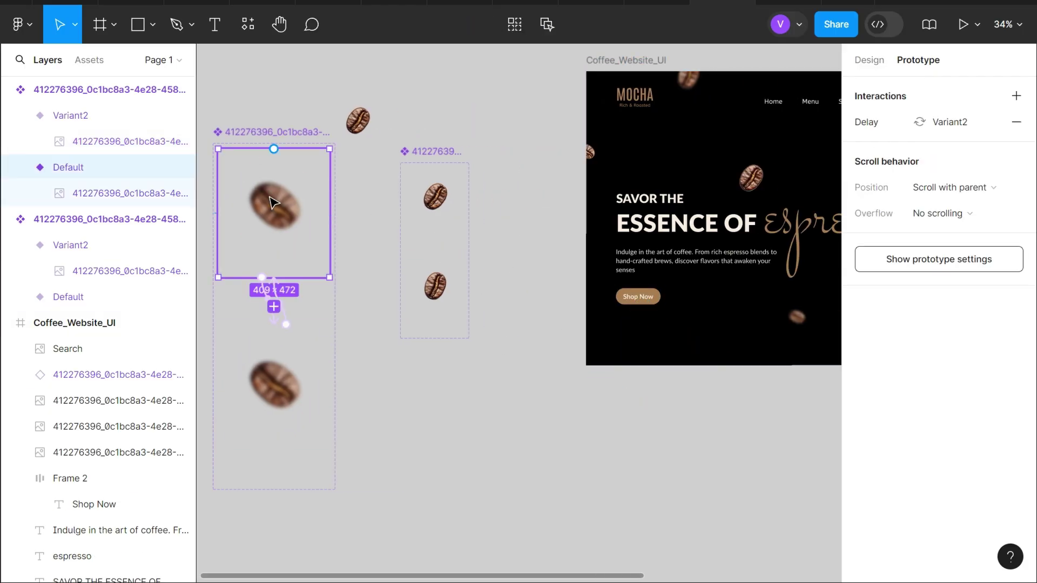
mouse_move(273, 204)
mouse_down()
mouse_move(677, 443)
mouse_move(702, 436)
mouse_move(626, 299)
mouse_up()
scroll(702, 436, up, 5)
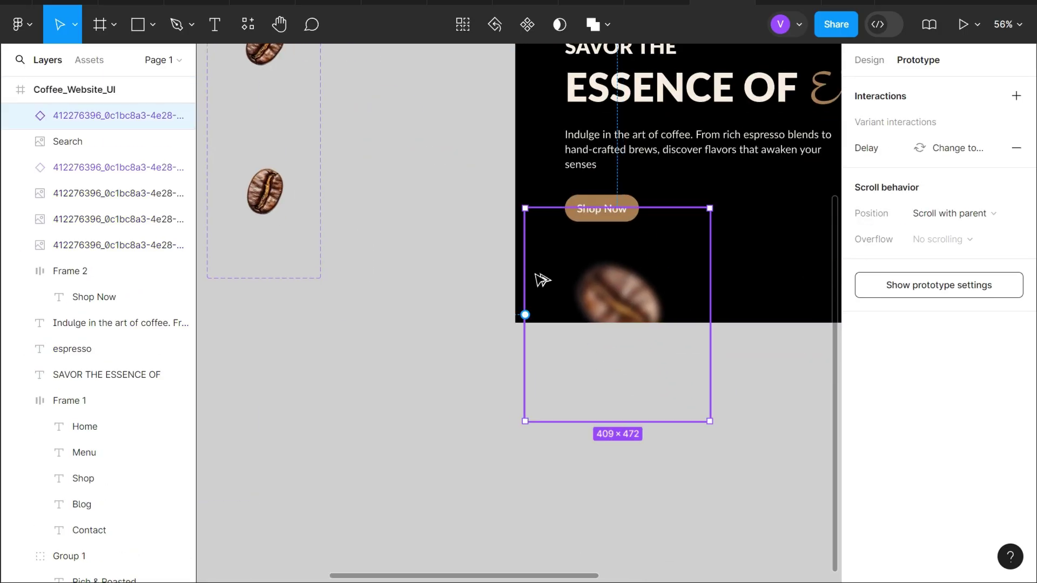
Nudge the bean instance right, up, then down twice, and preview the prototype.
key(Right)
key(Right)
key(Right)
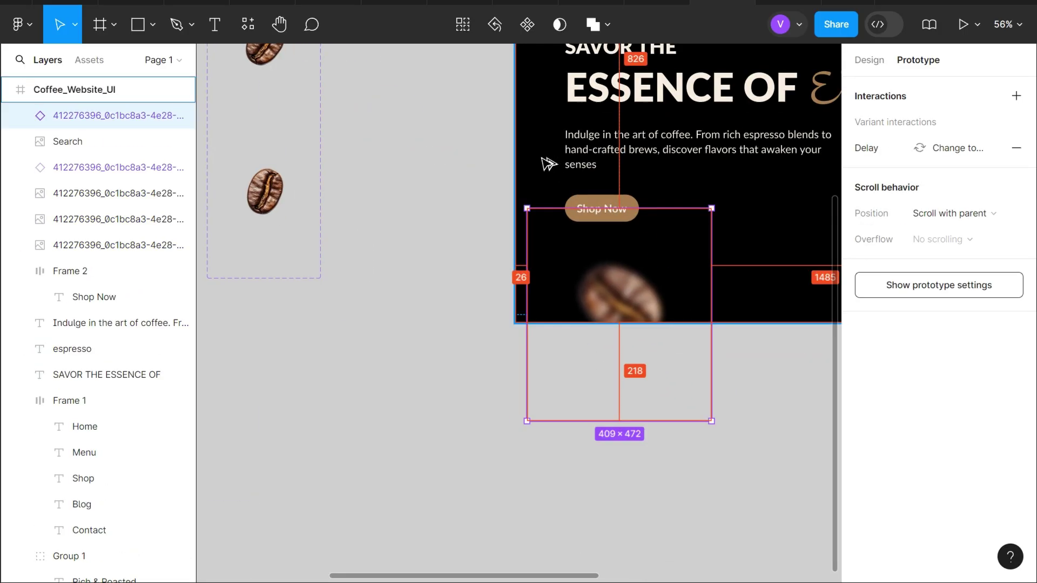
key(Up)
key(Up)
key(Up)
key(Up)
key(Down)
key(Down)
key(Down)
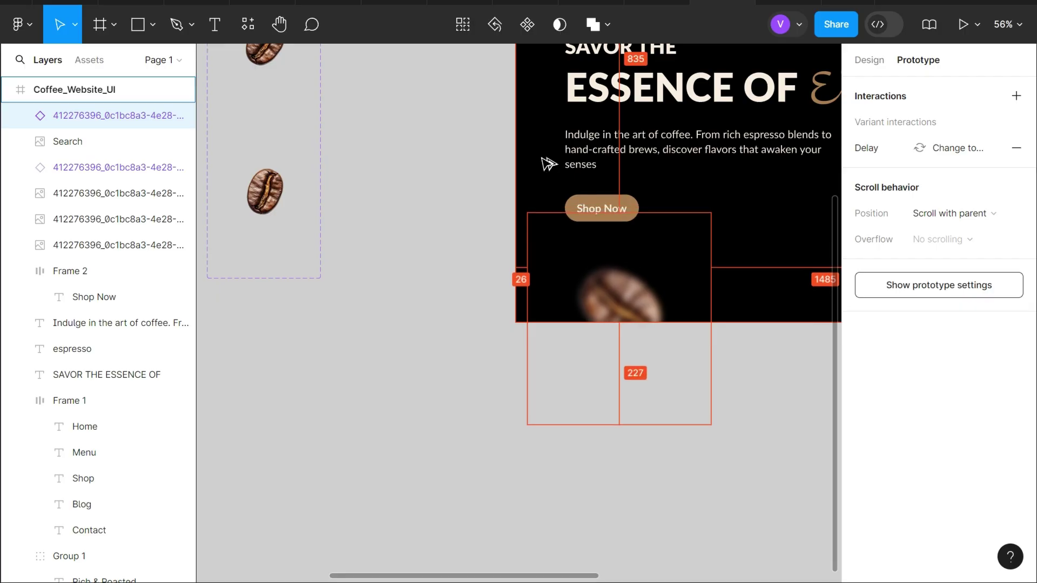
key(Down)
key(Down)
key(Down)
key(Down)
key(Down)
key(Down)
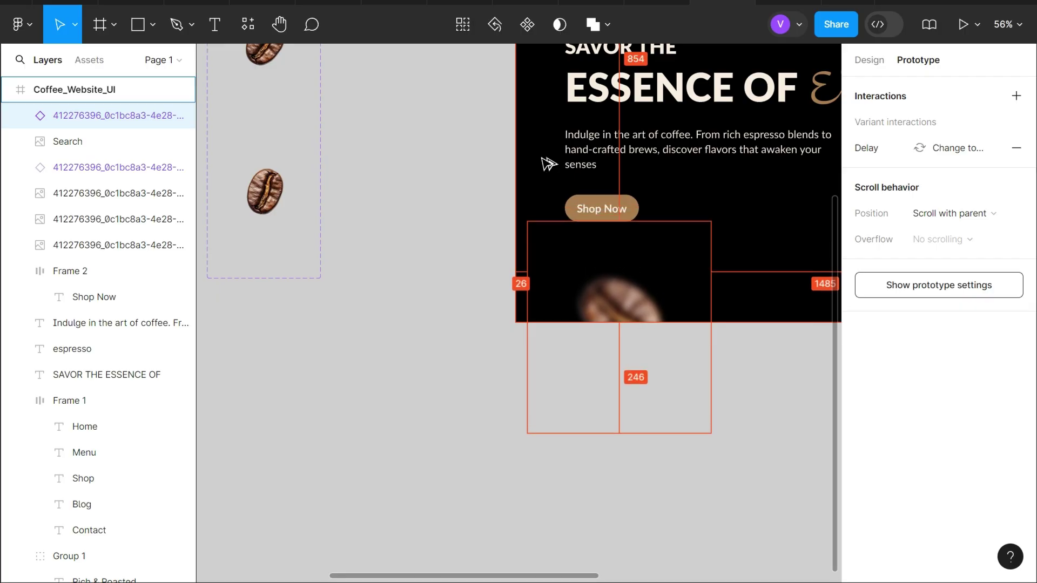
key(ctrl+alt+Return)
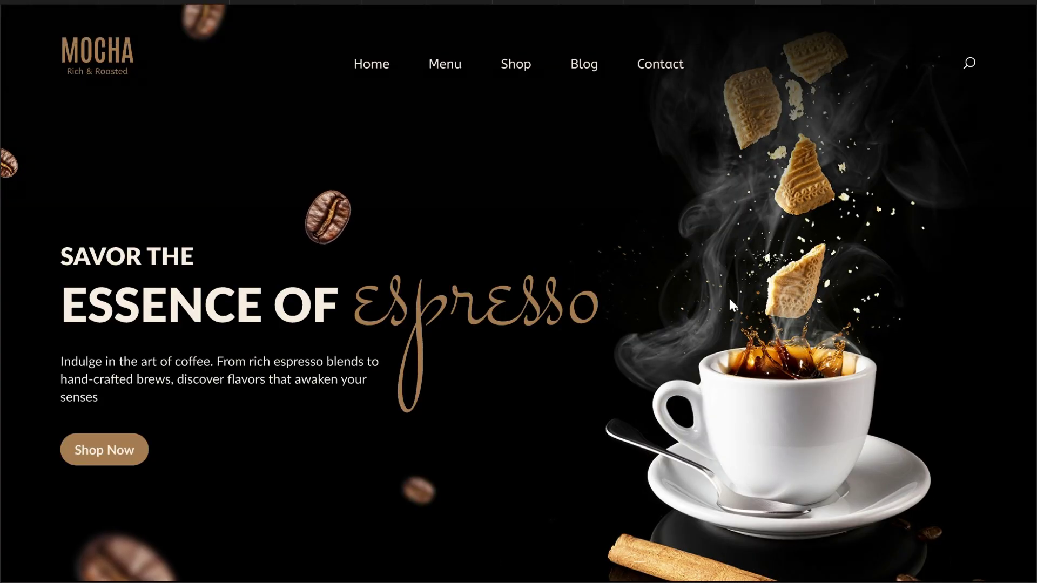
Back in the editor, check the navigation links' spacing within the hero.
click(694, 3)
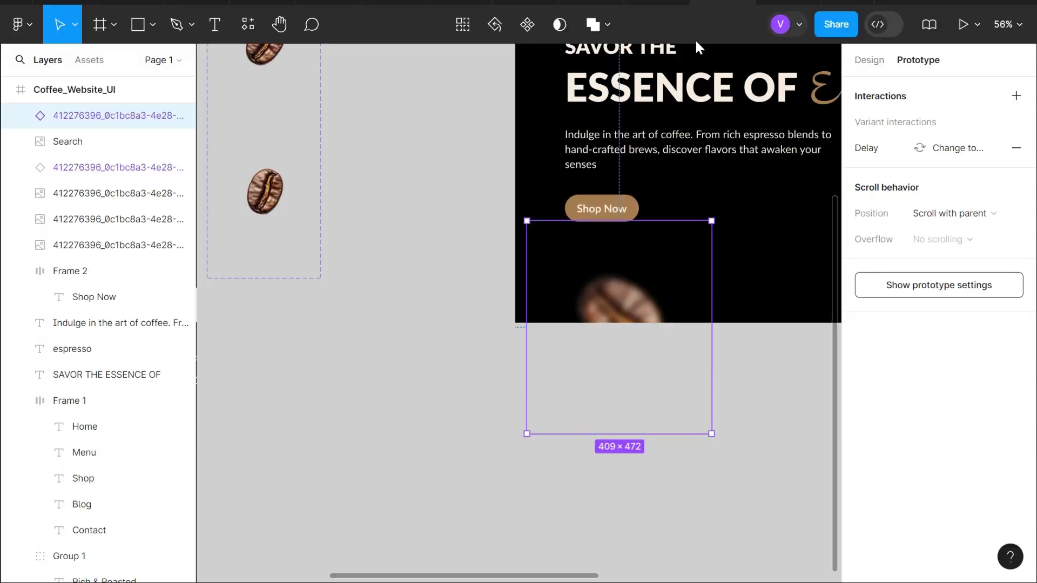
scroll(591, 213, up, 5)
scroll(591, 212, up, 1)
click(532, 216)
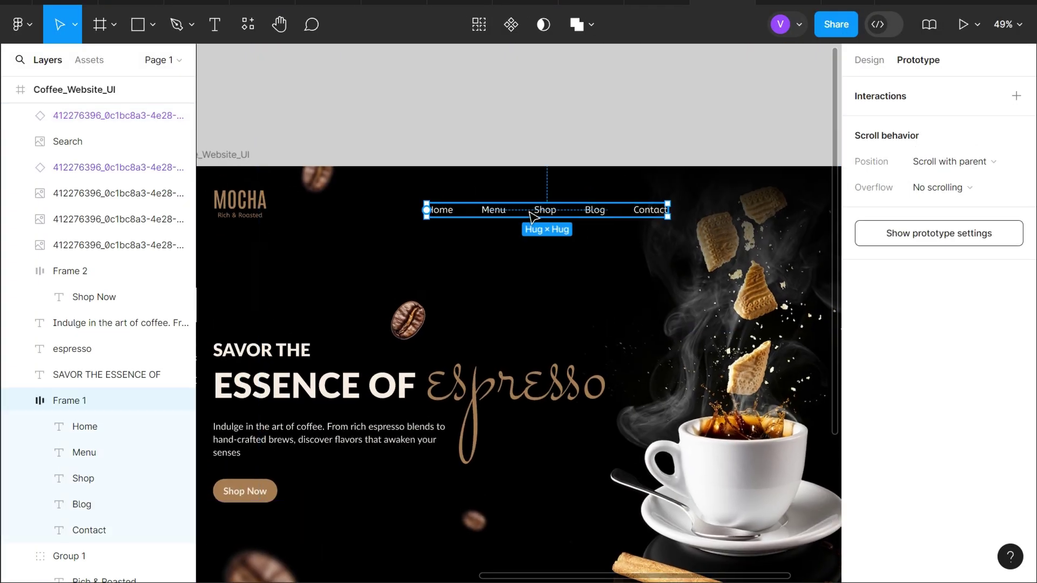
key(alt)
Align the MOCHA logo, navigation links and Search icon on vertical centers, then present.
click(238, 201)
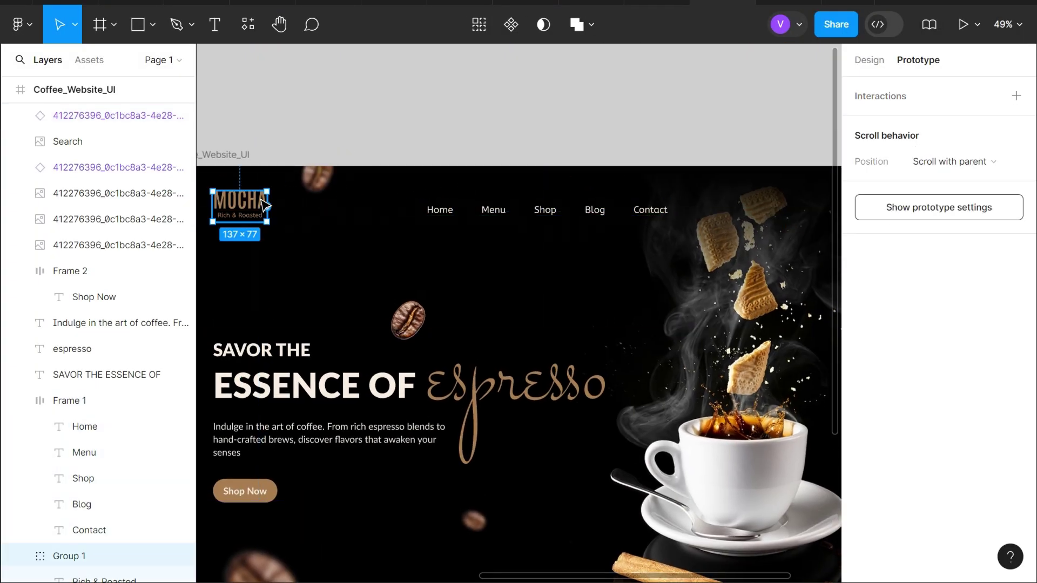
shift+click(537, 219)
scroll(541, 221, down, 3)
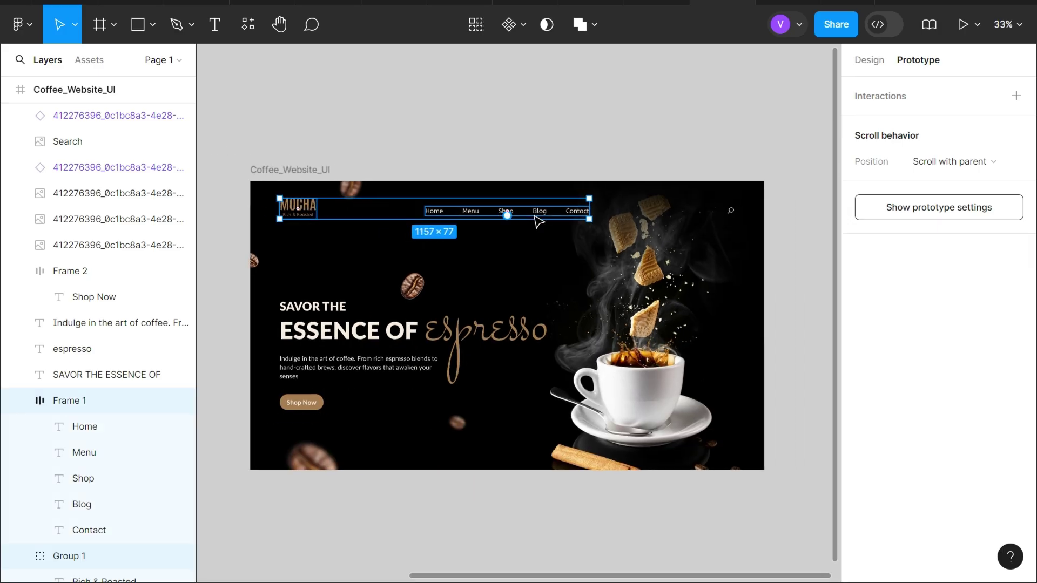
shift+click(734, 212)
click(870, 59)
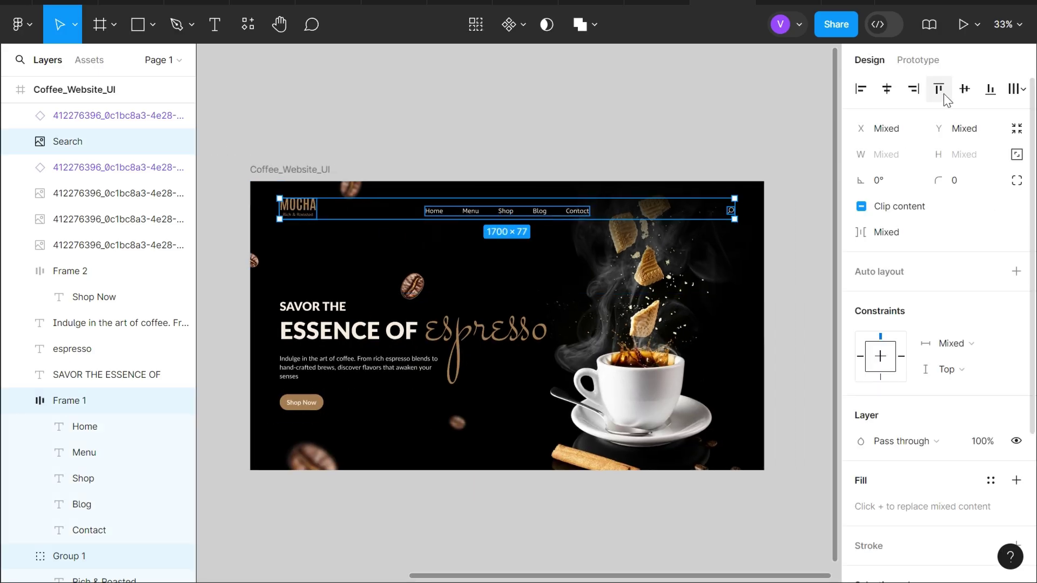
click(965, 89)
key(alt)
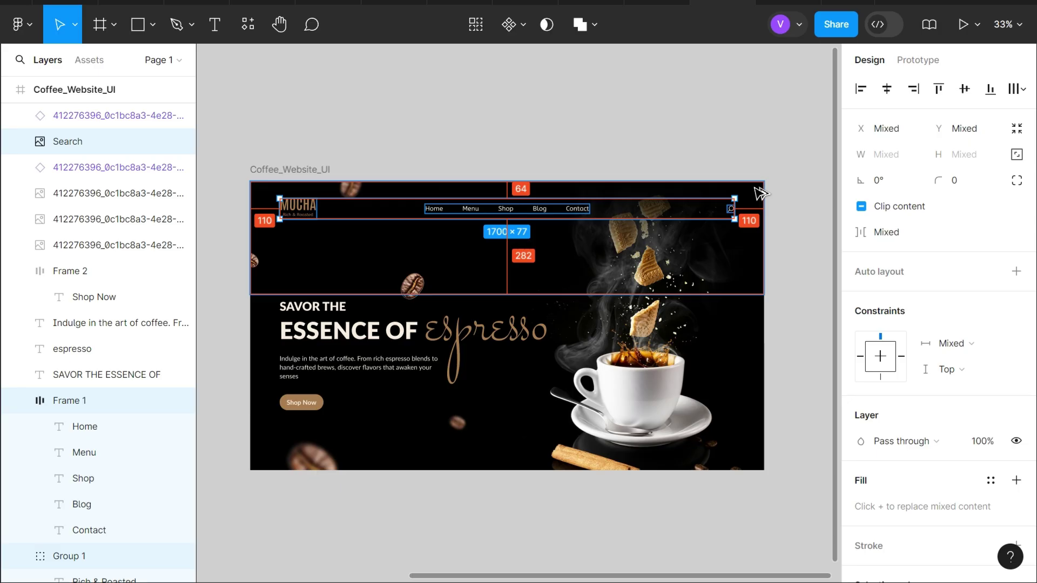
key(ctrl+alt+Return)
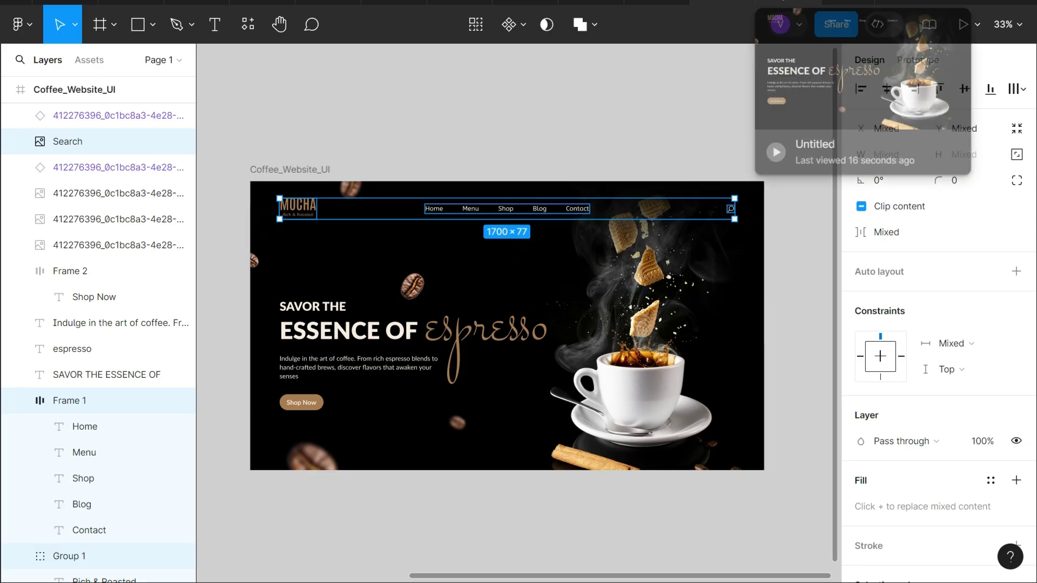